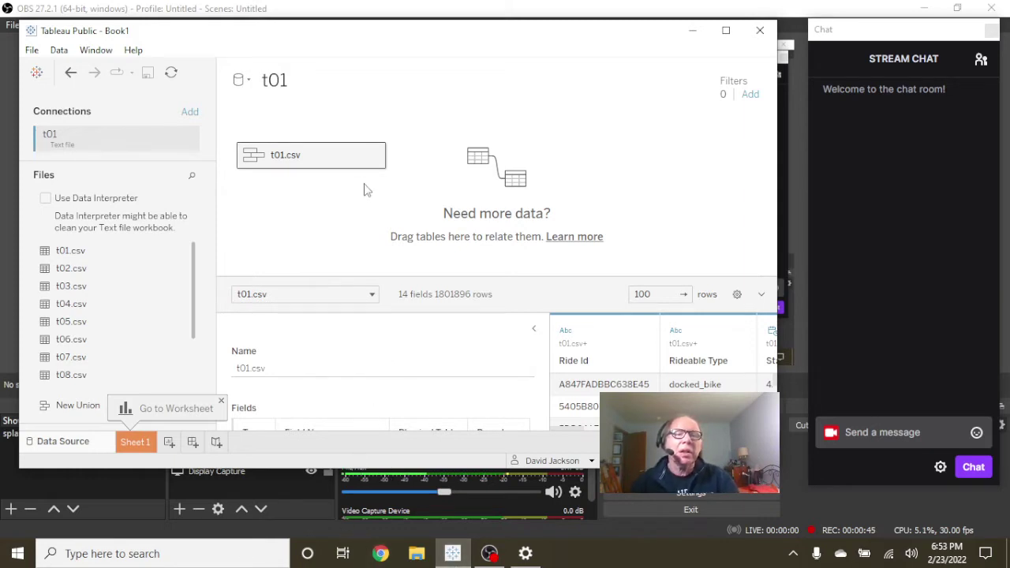
# Review which files are already included in the t01.csv union.
pyautogui.moveTo(347, 161)
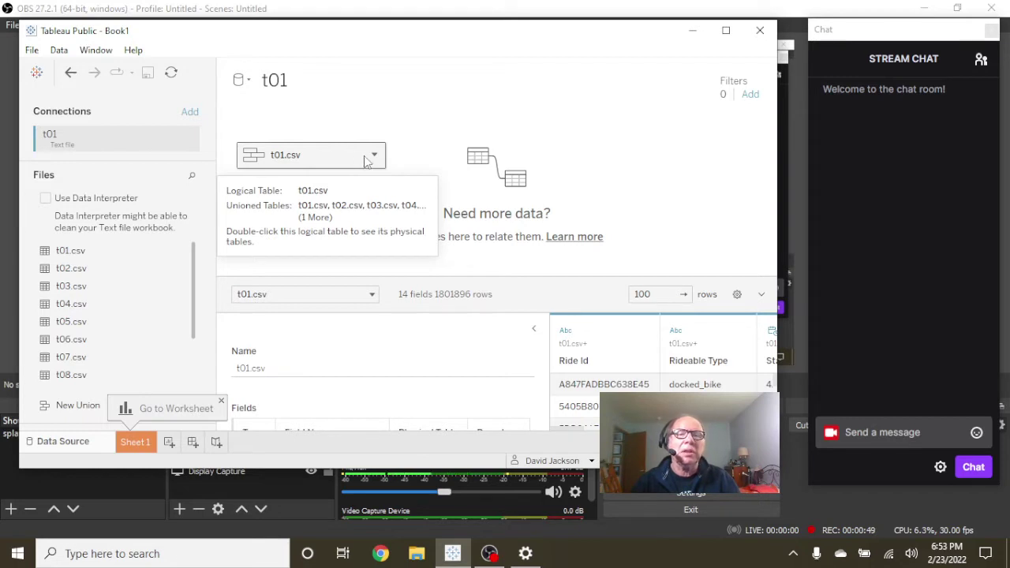
pyautogui.click(376, 157)
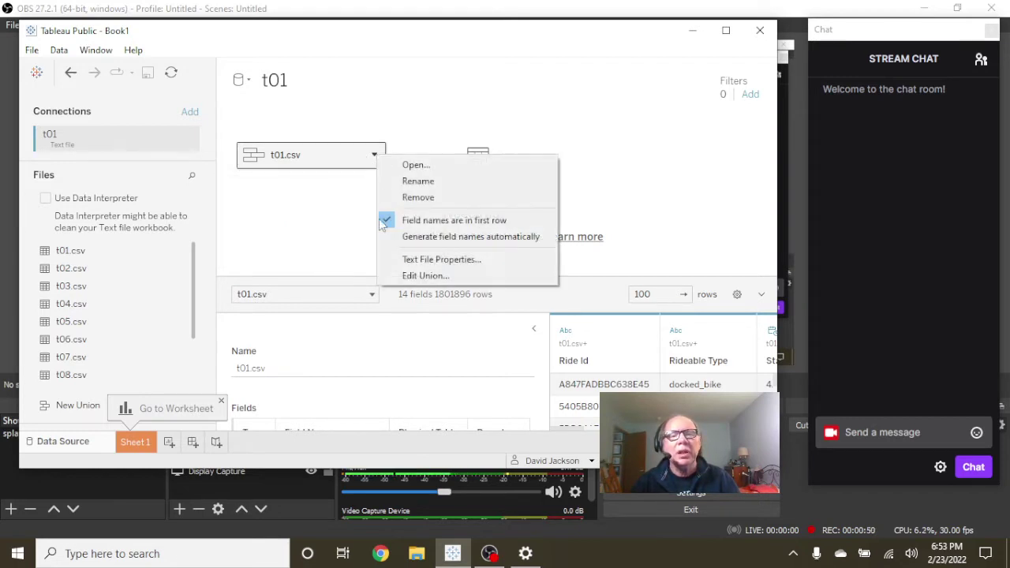
pyautogui.click(430, 281)
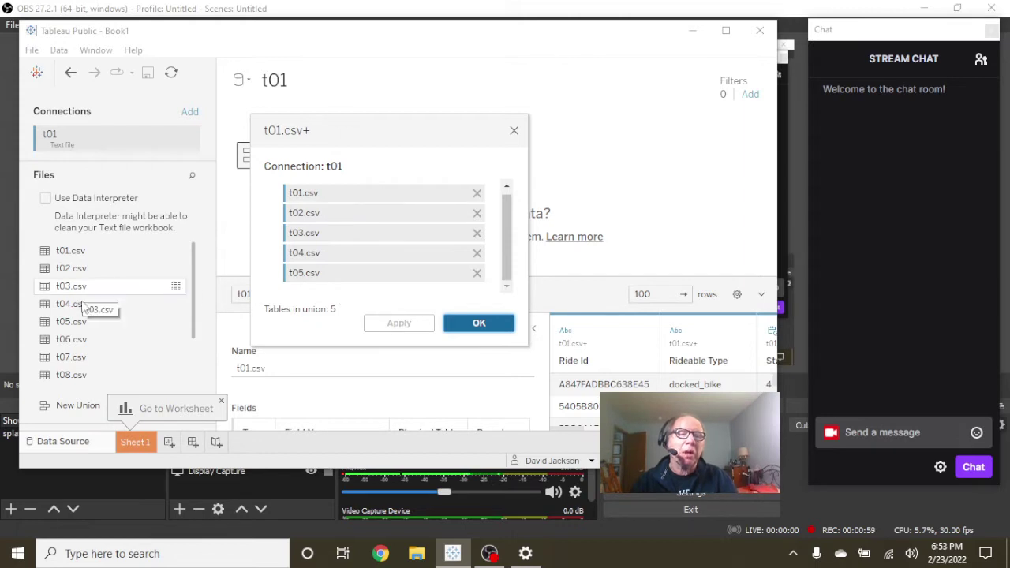
pyautogui.moveTo(85, 339); pyautogui.dragTo(77, 314)
pyautogui.press('Escape')
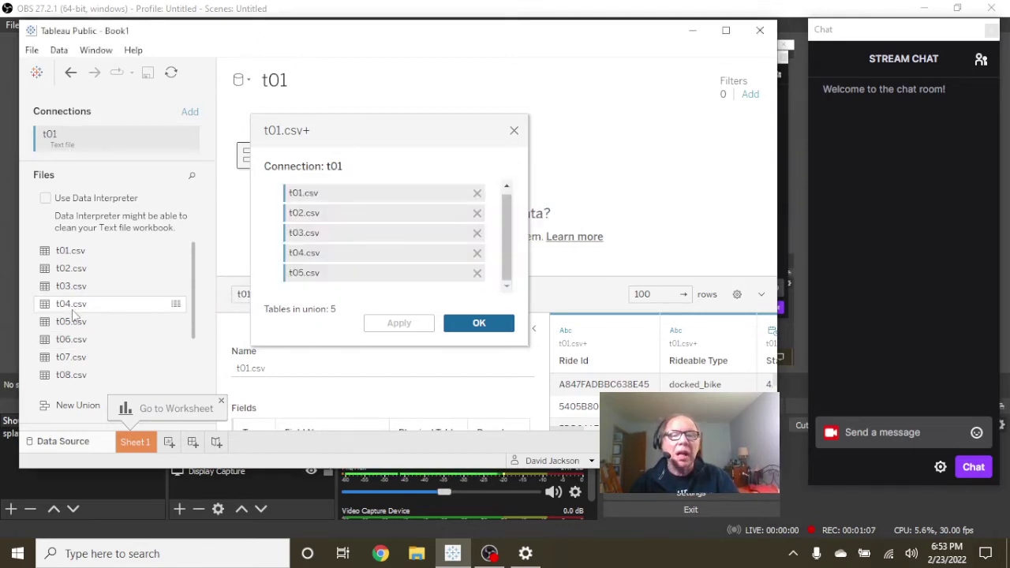
pyautogui.click(479, 329)
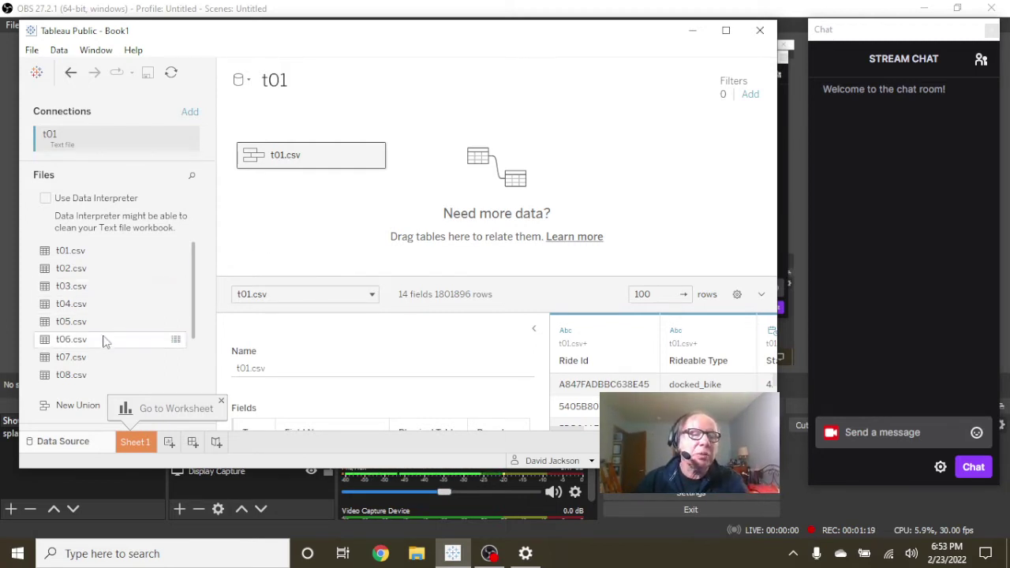
# Add t06.csv, t07.csv and t08.csv to the t01.csv union.
pyautogui.moveTo(105, 341); pyautogui.dragTo(255, 183)
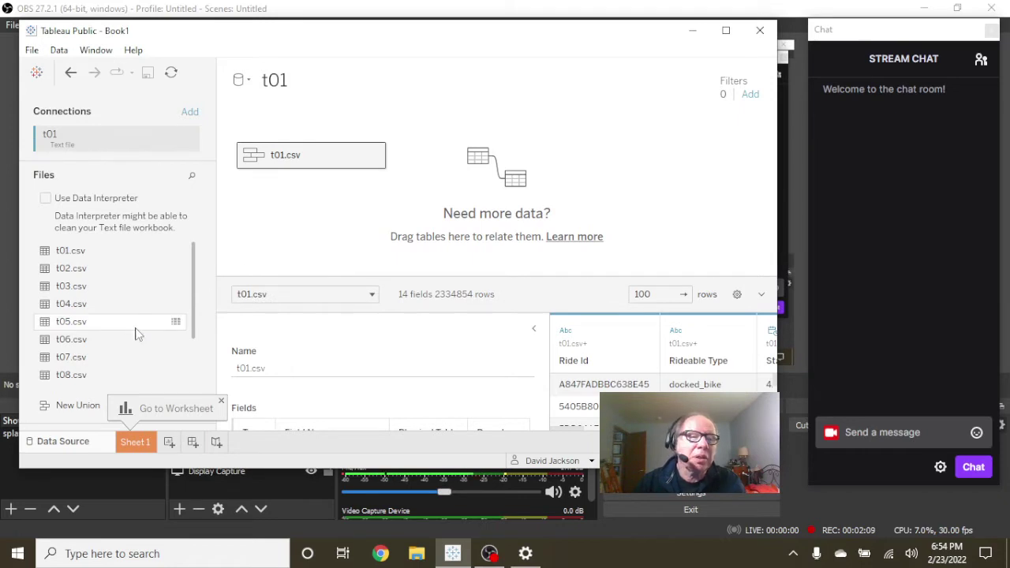
pyautogui.scroll(-1, 157, 338)
pyautogui.scroll(-1, 158, 338)
pyautogui.moveTo(79, 324); pyautogui.dragTo(248, 179)
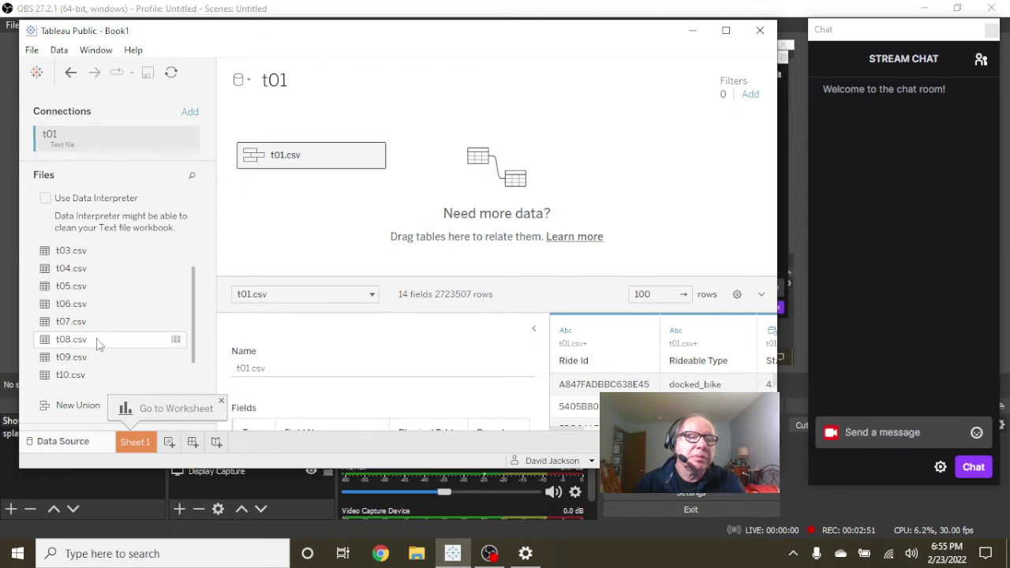
pyautogui.moveTo(97, 344); pyautogui.dragTo(253, 182)
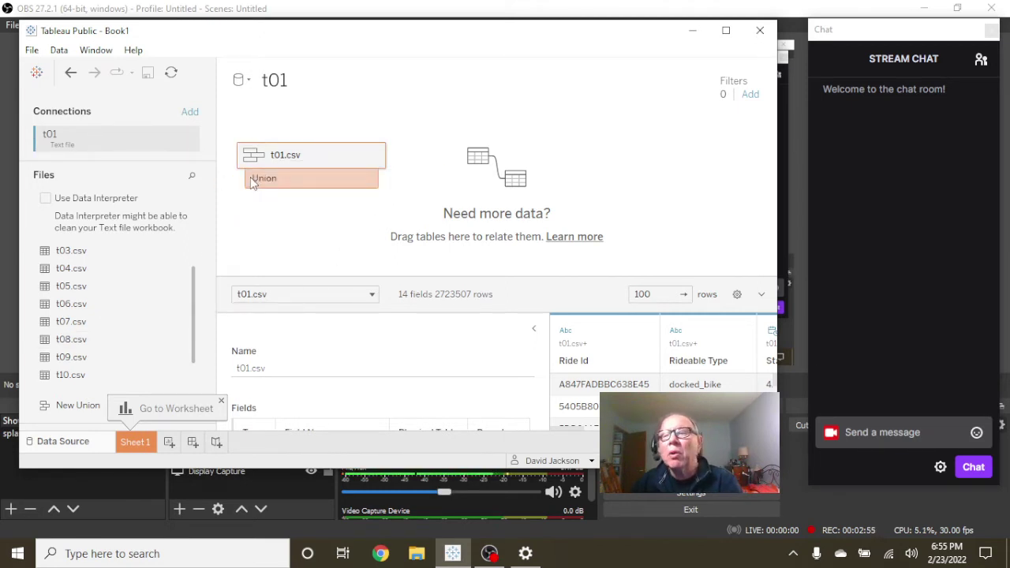
pyautogui.moveTo(252, 181); pyautogui.dragTo(253, 182)
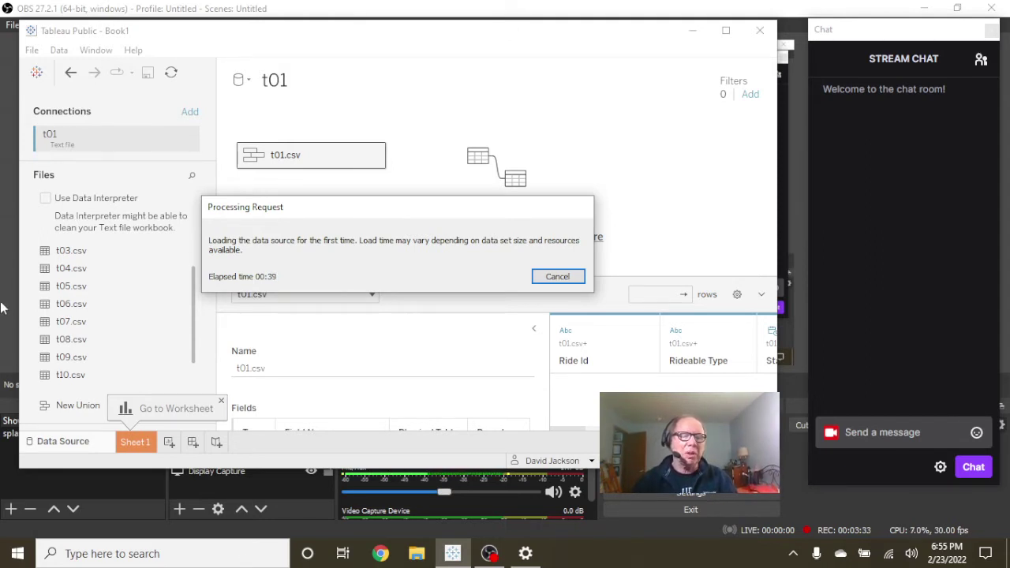
# Open CyclisticBikeShare.sqlite3 in DB Browser for SQLite, check the row count of the bikes table, and close the program.
pyautogui.click(22, 558)
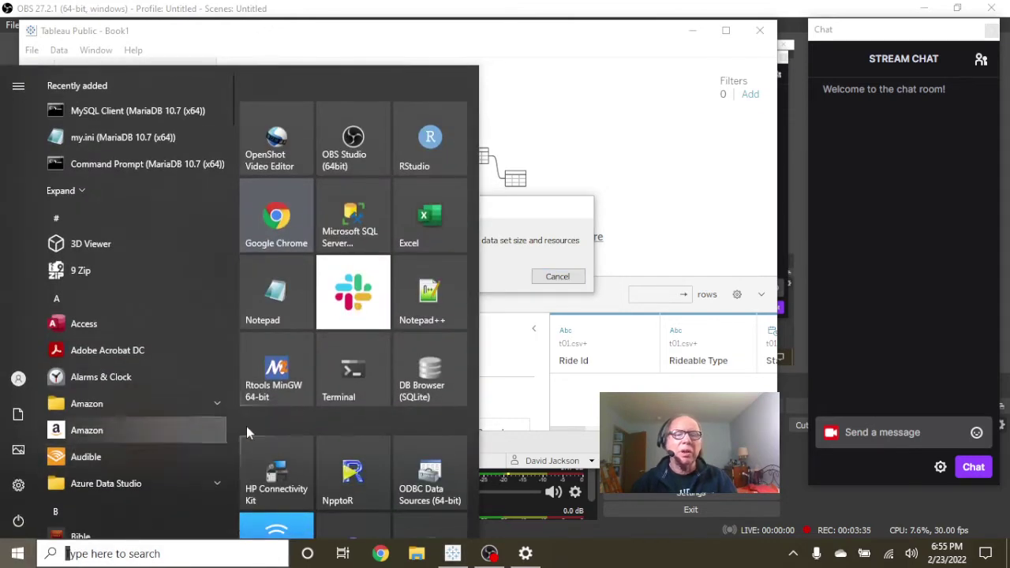
pyautogui.click(424, 361)
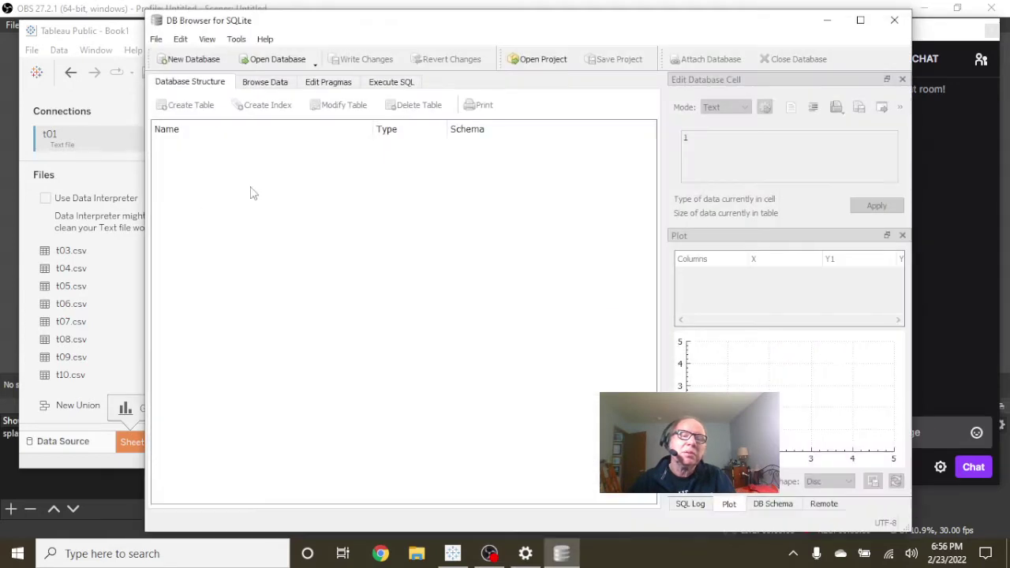
pyautogui.click(155, 39)
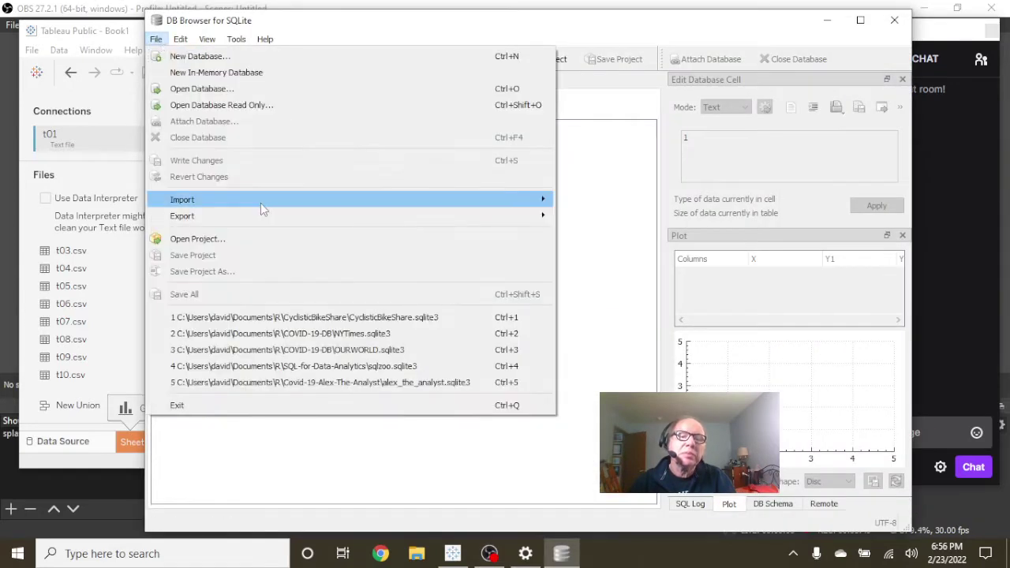
pyautogui.click(328, 323)
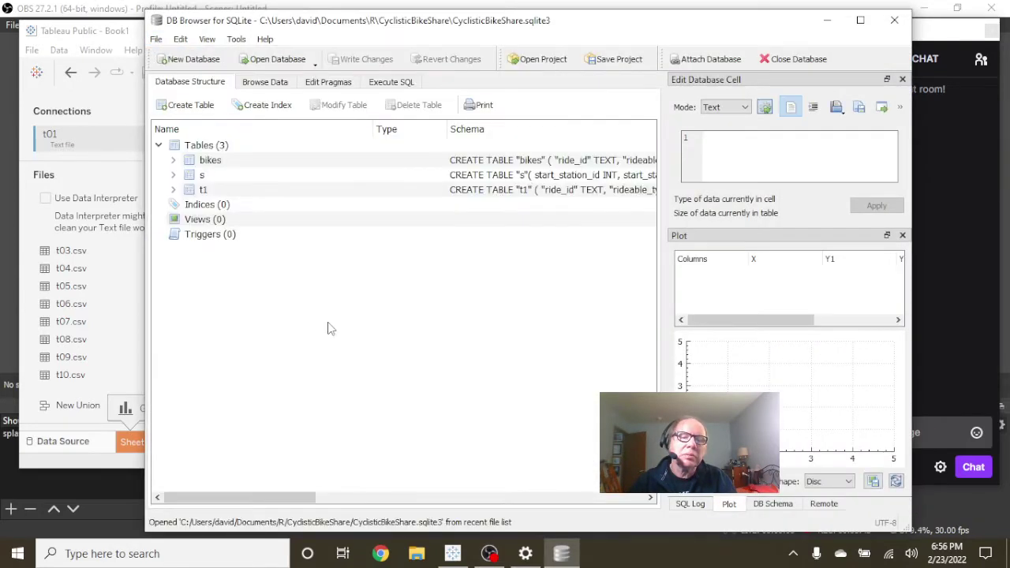
pyautogui.click(261, 84)
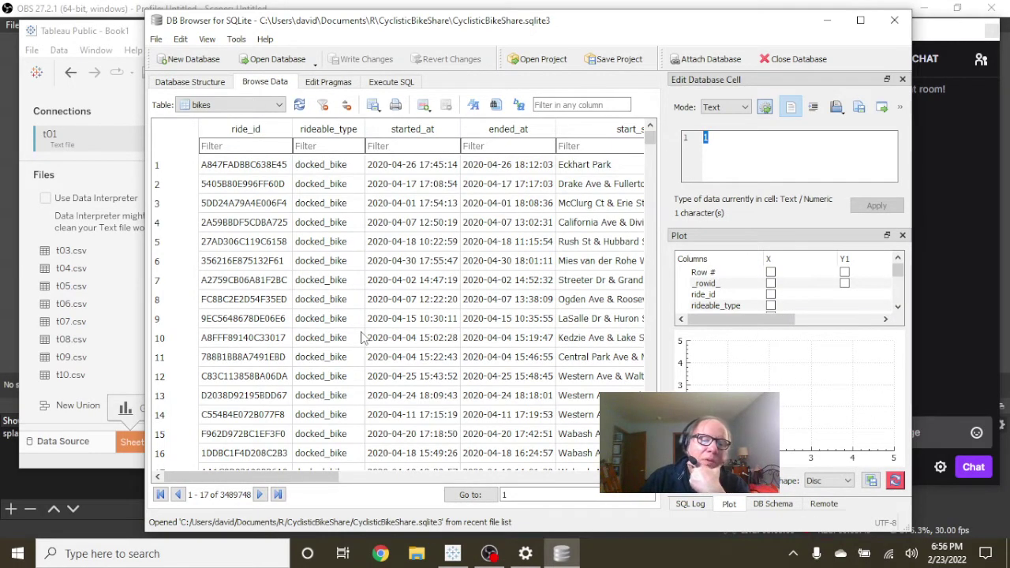
pyautogui.click(895, 21)
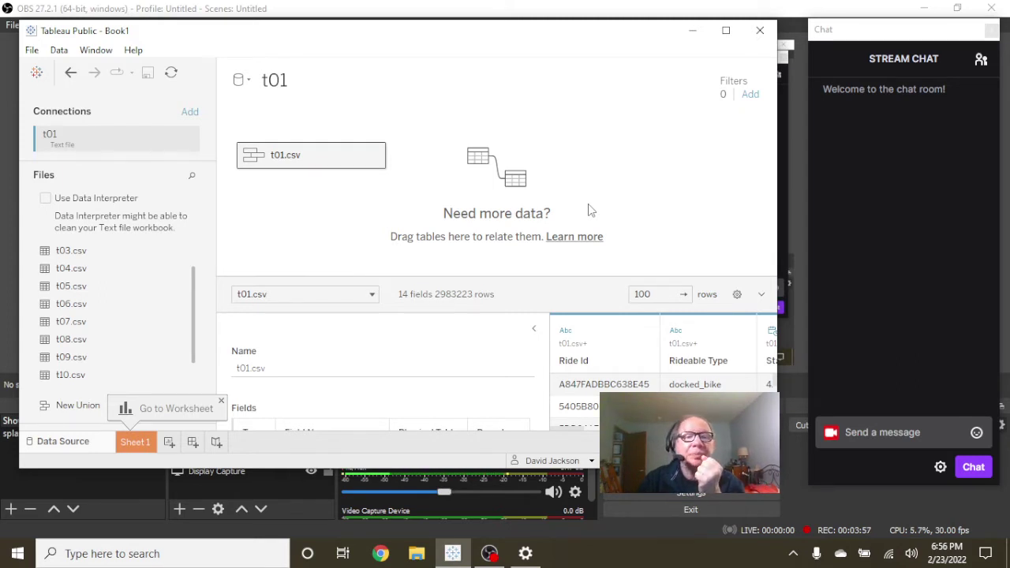
# Check the list of files in the t01.csv union and add t09.csv to it.
pyautogui.click(377, 156)
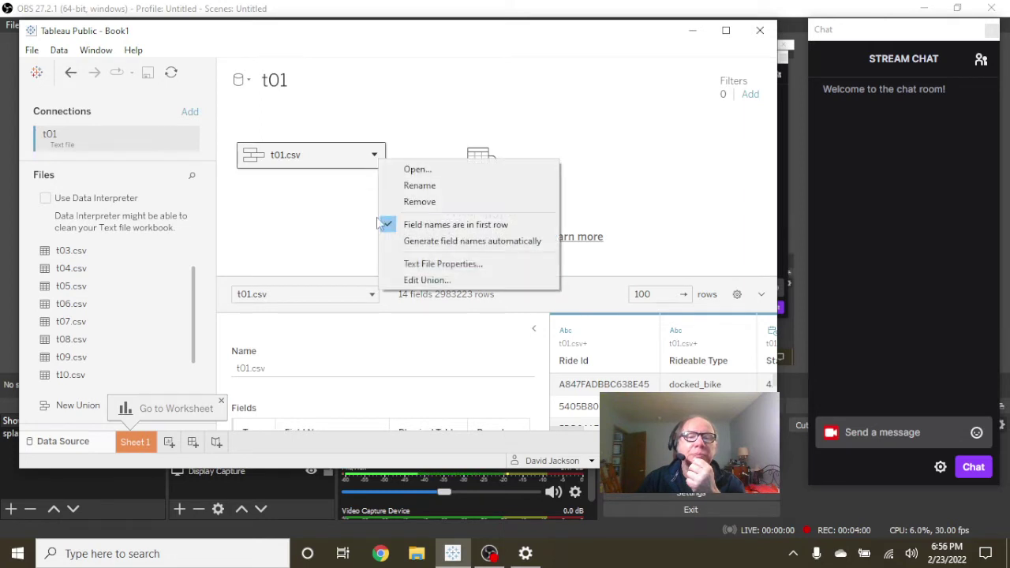
pyautogui.click(422, 283)
pyautogui.scroll(-3, 457, 265)
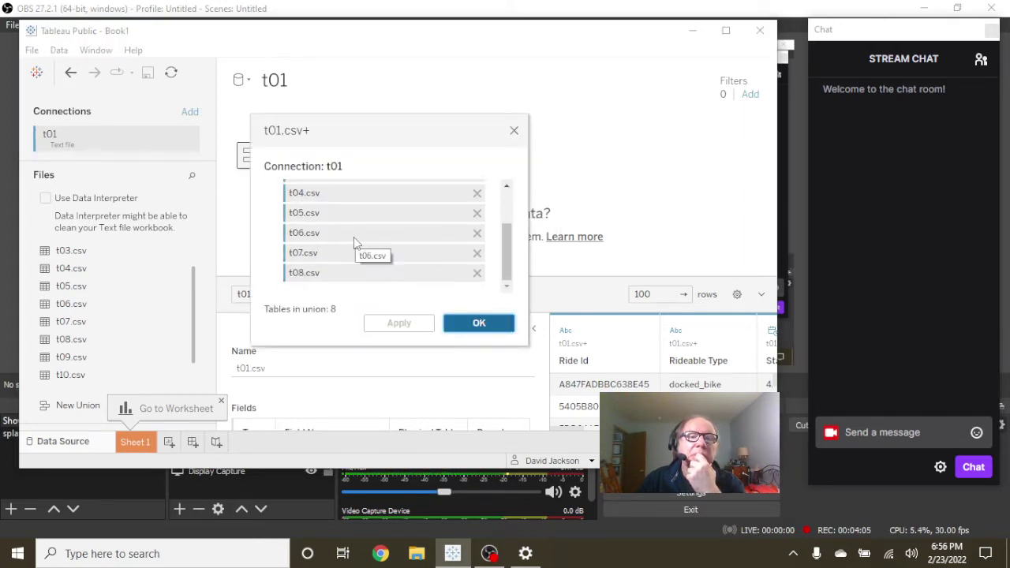
pyautogui.click(474, 323)
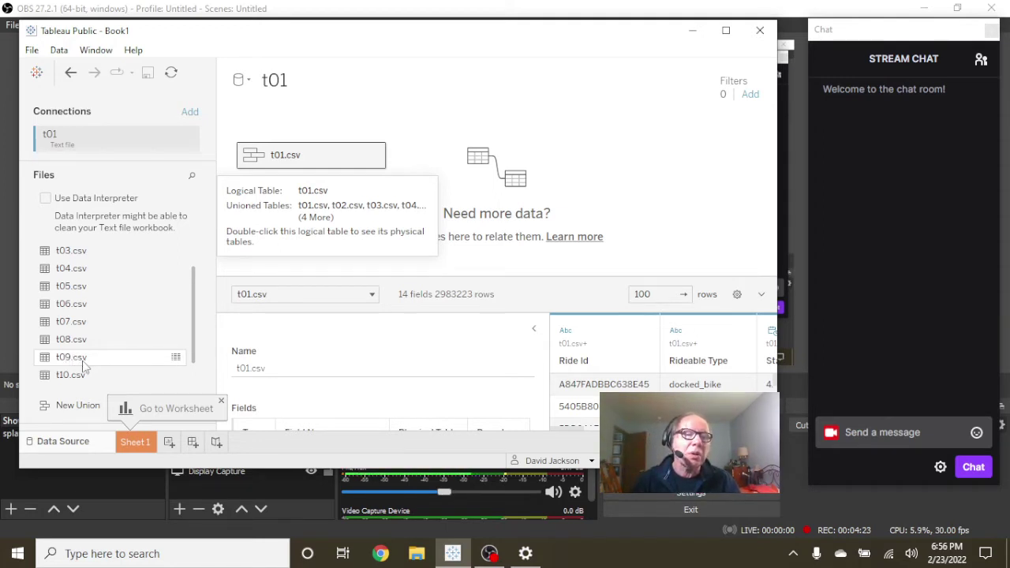
pyautogui.moveTo(82, 364); pyautogui.dragTo(248, 190)
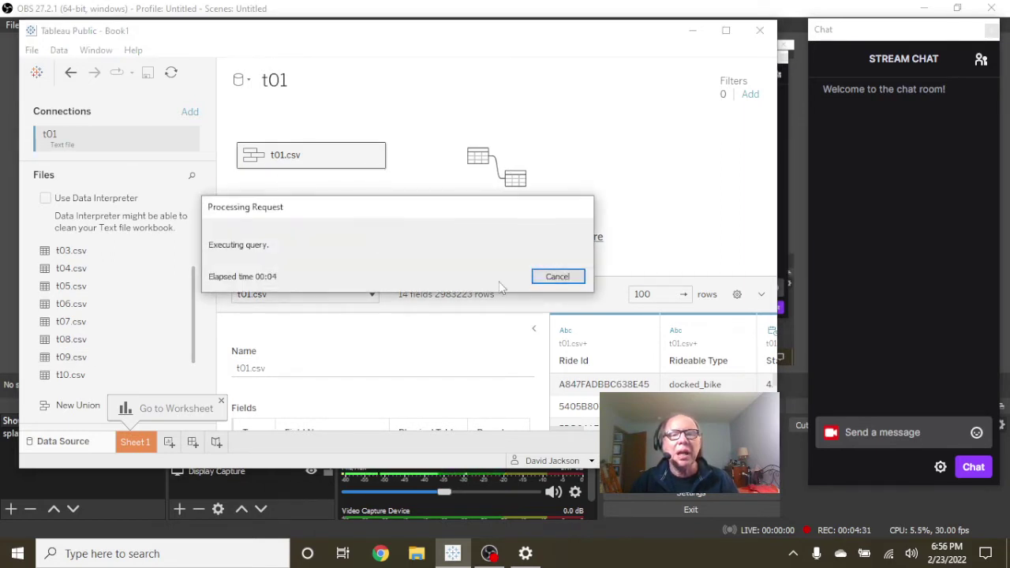
pyautogui.click(553, 279)
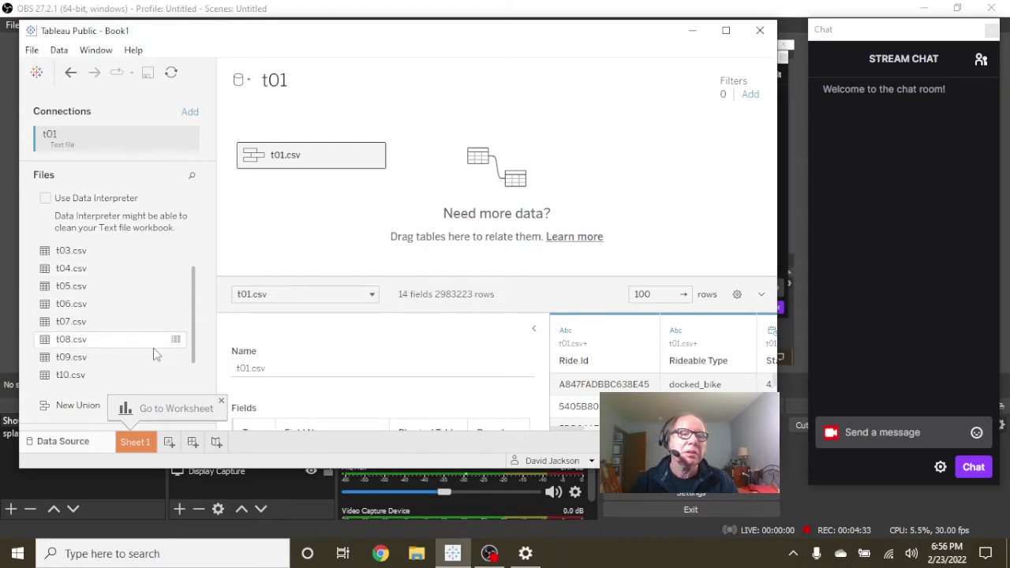
pyautogui.moveTo(95, 363); pyautogui.dragTo(253, 191)
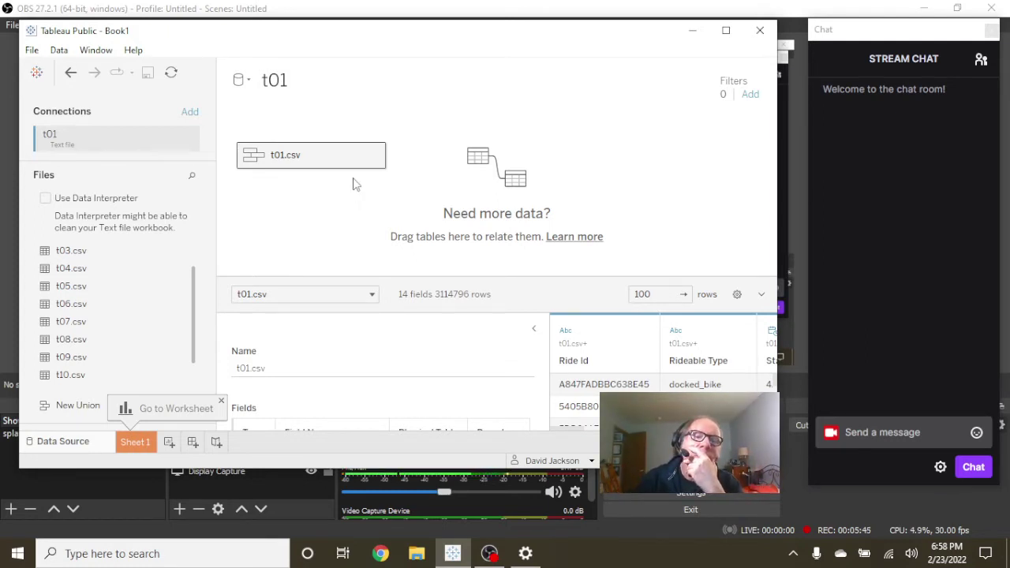
# Check the union's file list again and add t10.csv and t11.csv to the t01.csv union.
pyautogui.click(377, 158)
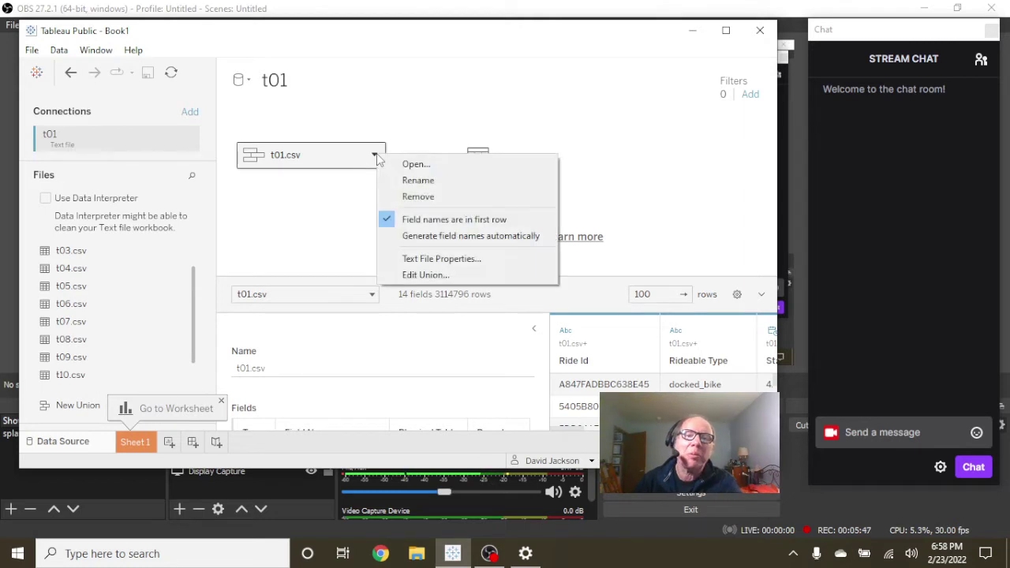
pyautogui.click(439, 275)
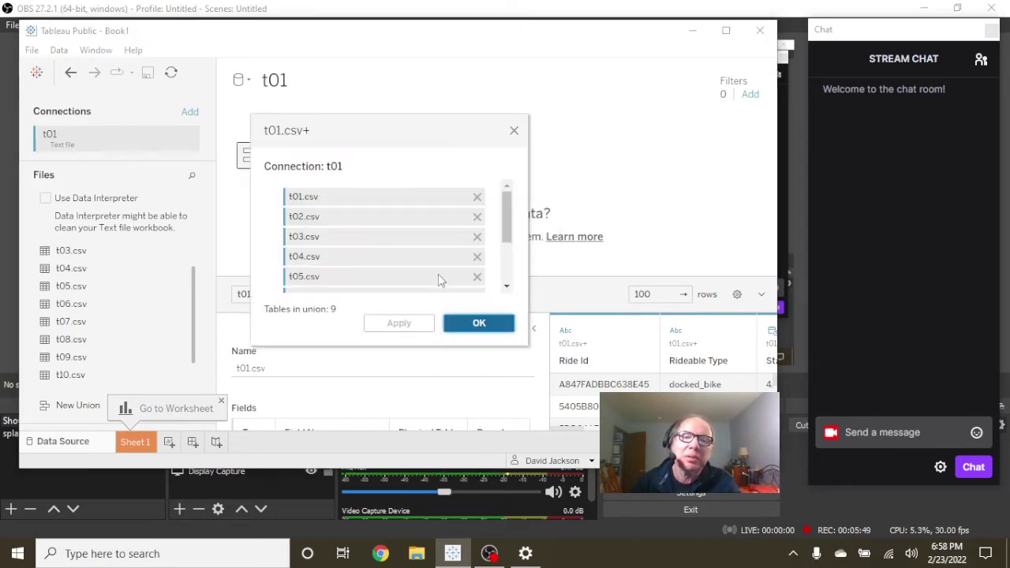
pyautogui.scroll(-3, 513, 236)
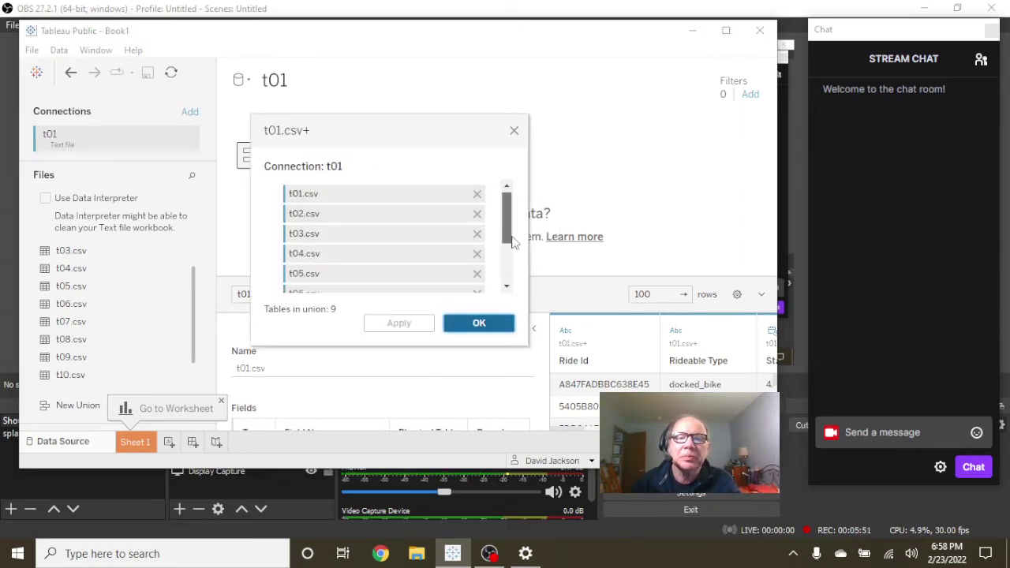
pyautogui.click(466, 327)
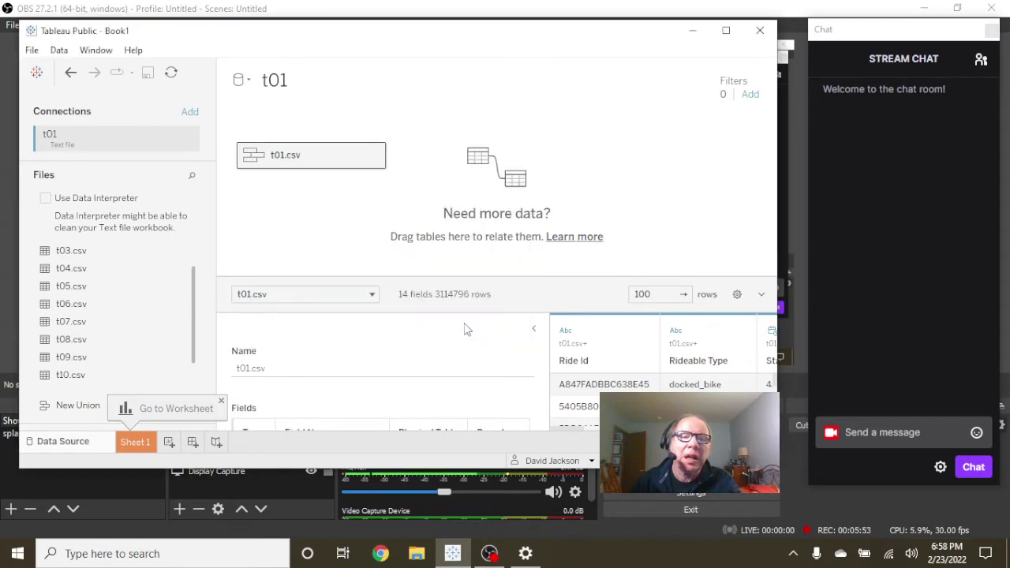
pyautogui.scroll(-1, 70, 365)
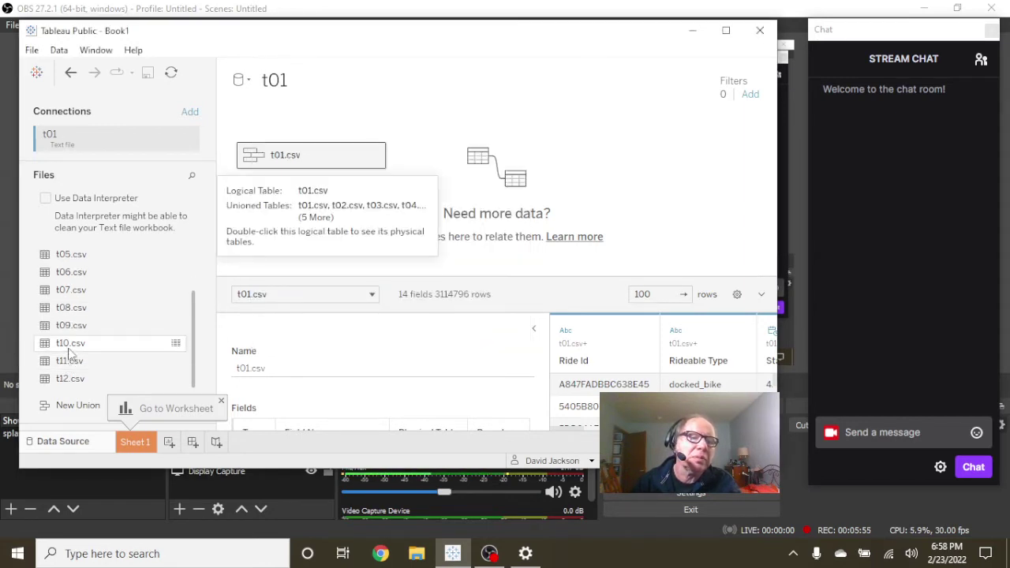
pyautogui.moveTo(70, 348); pyautogui.dragTo(252, 183)
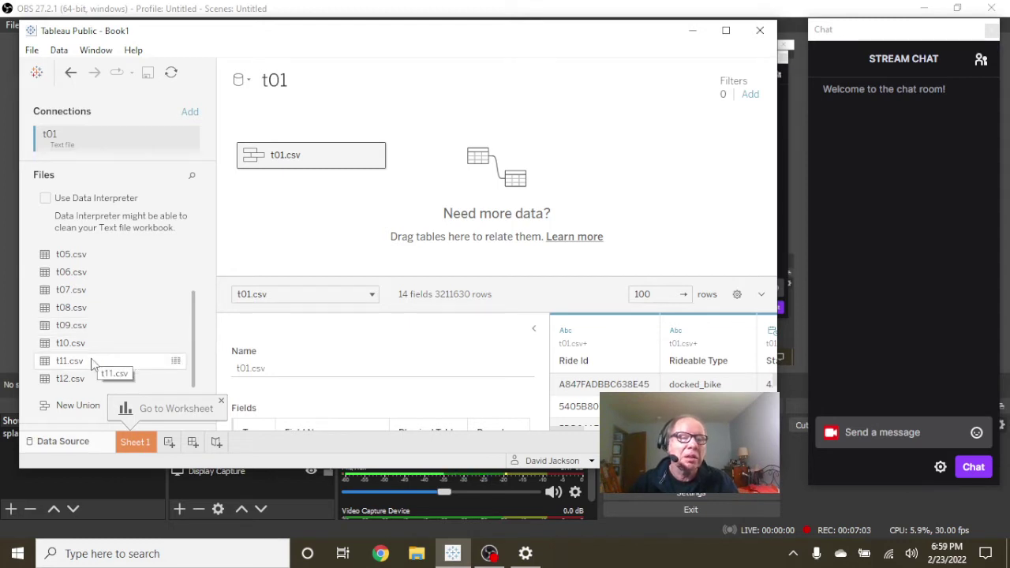
pyautogui.moveTo(91, 363); pyautogui.dragTo(255, 181)
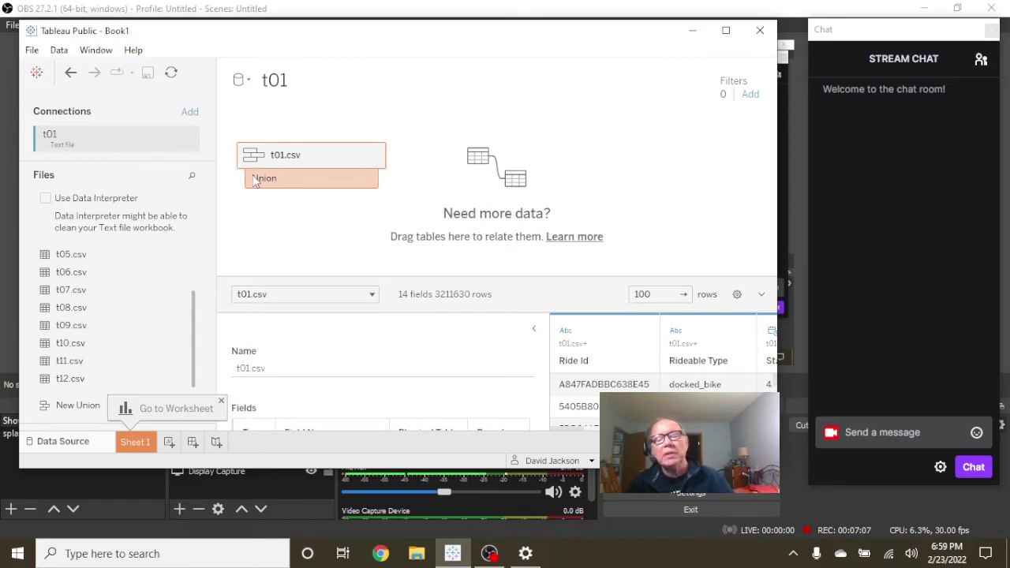
pyautogui.moveTo(254, 180); pyautogui.dragTo(255, 181)
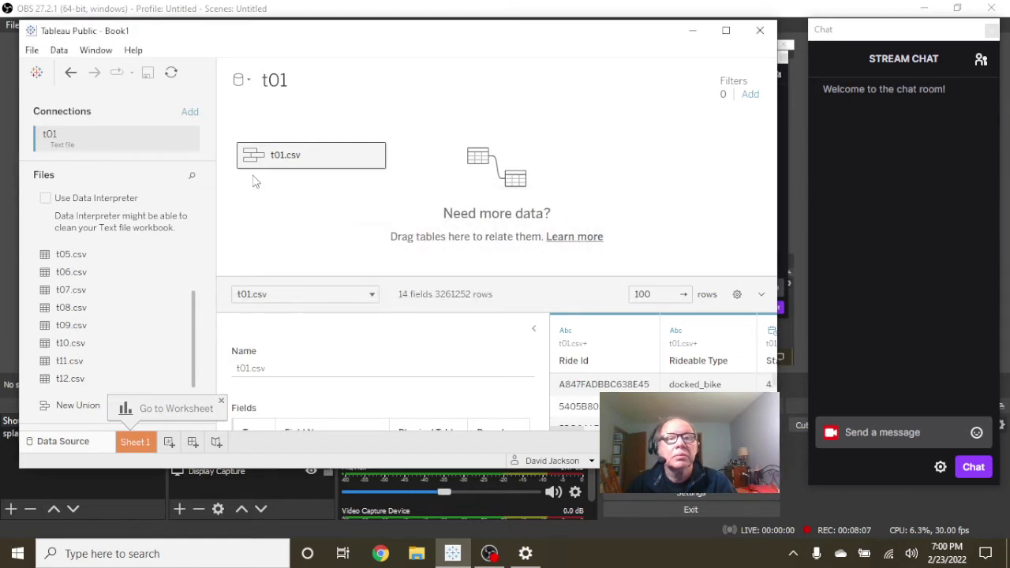
# Verify the files in the t01.csv union and add the remaining file, t12.csv.
pyautogui.click(374, 158)
pyautogui.click(444, 278)
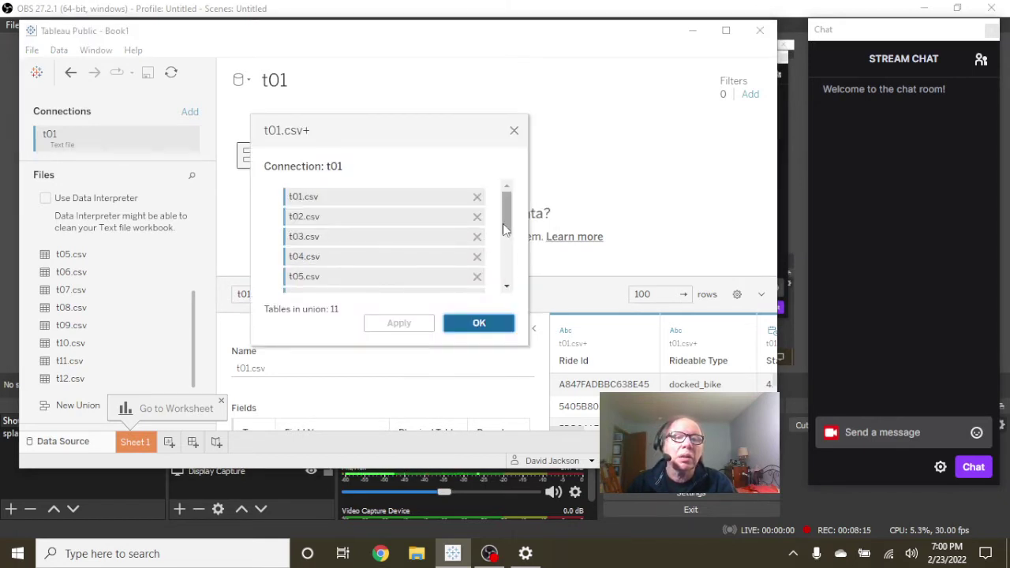
pyautogui.moveTo(503, 223); pyautogui.dragTo(492, 288)
pyautogui.click(476, 324)
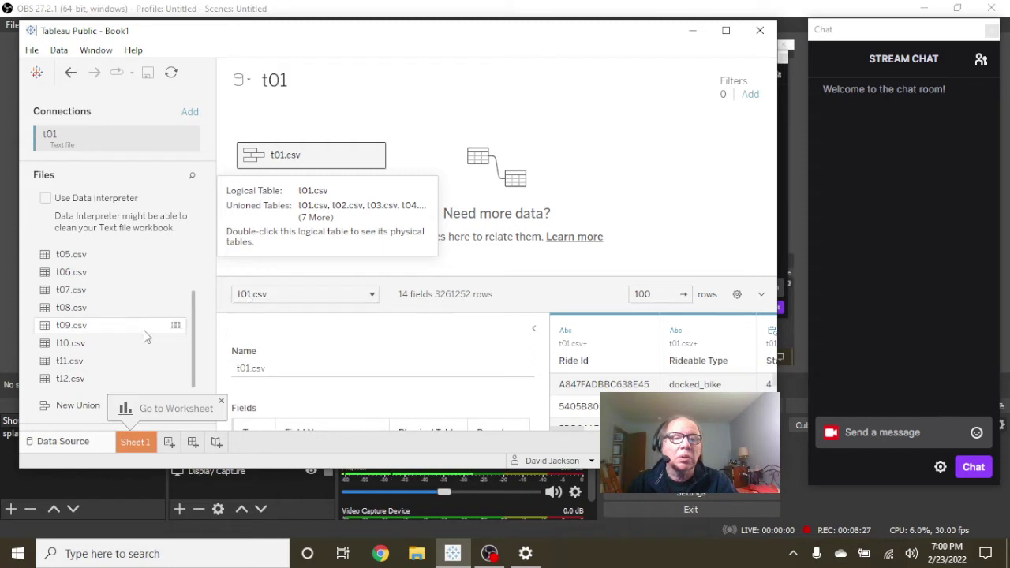
pyautogui.moveTo(93, 380); pyautogui.dragTo(255, 185)
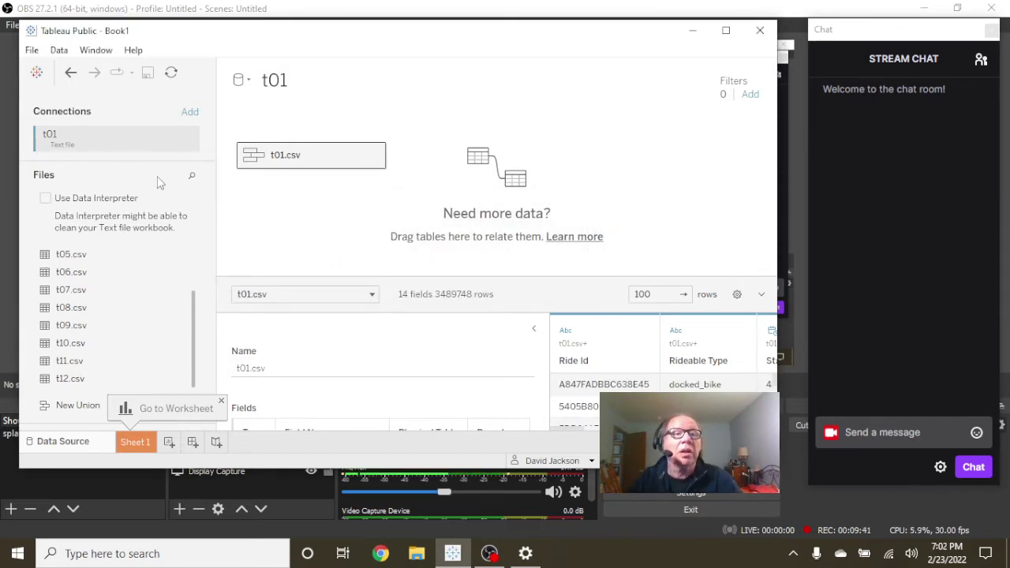
pyautogui.click(31, 53)
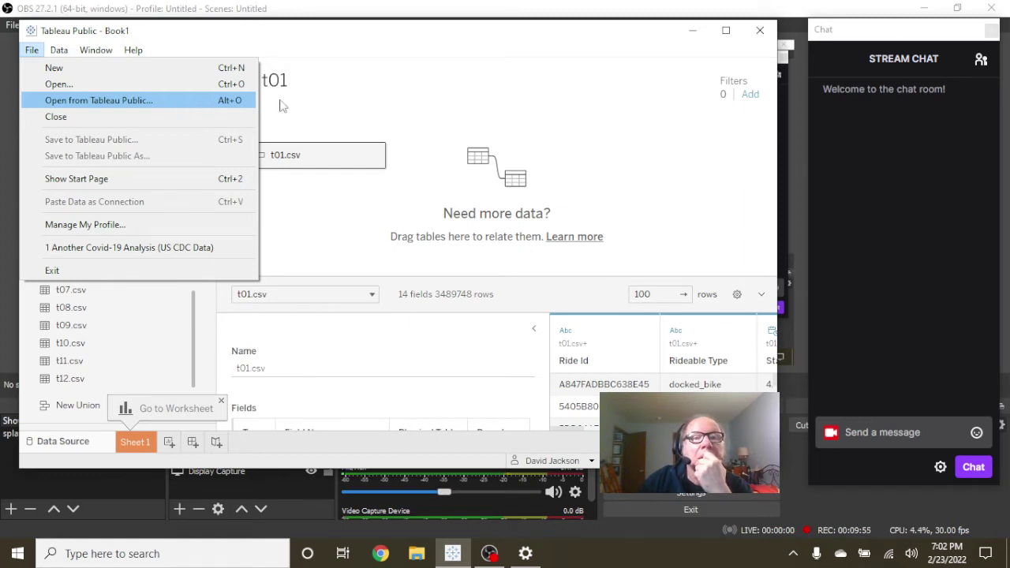
pyautogui.click(553, 90)
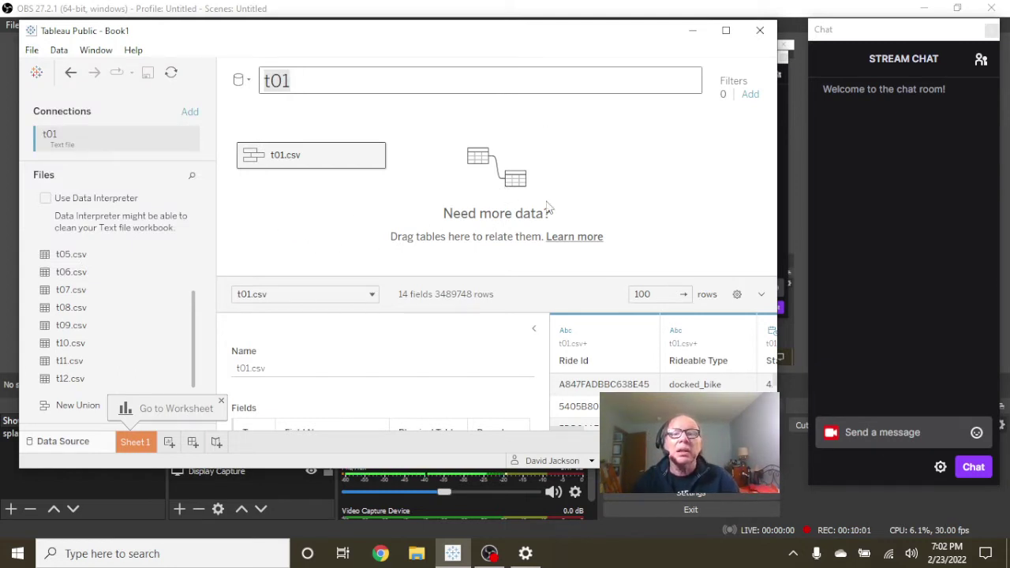
pyautogui.click(669, 157)
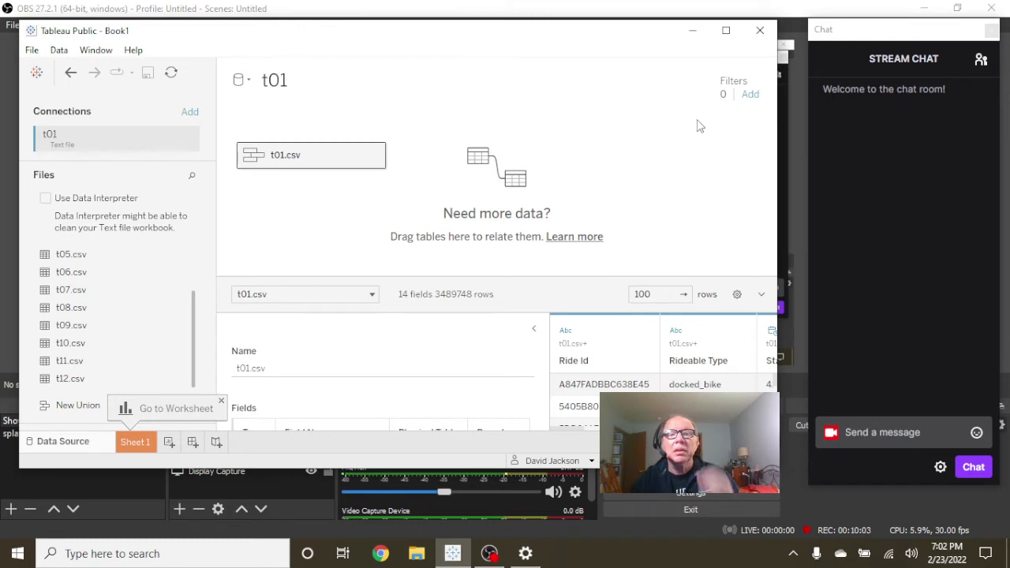
# Try a data source filter on Start Station Name that selects only the Null value.
pyautogui.click(749, 96)
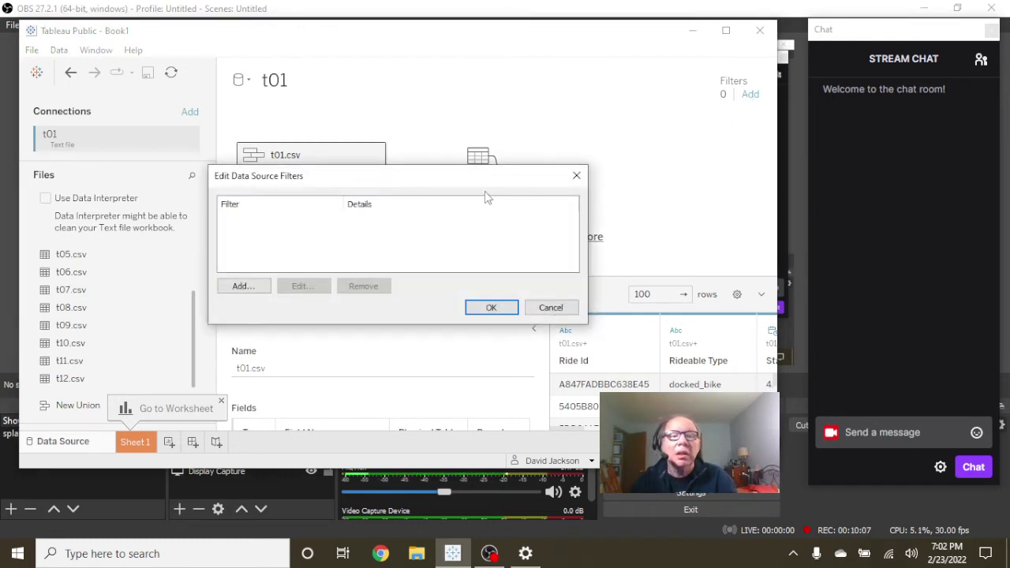
pyautogui.click(240, 288)
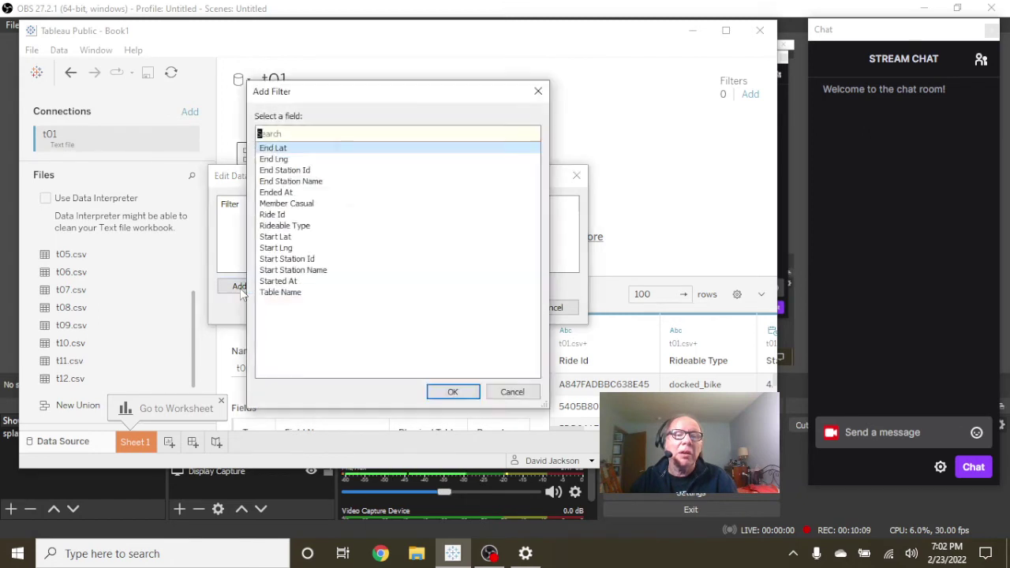
pyautogui.click(294, 271)
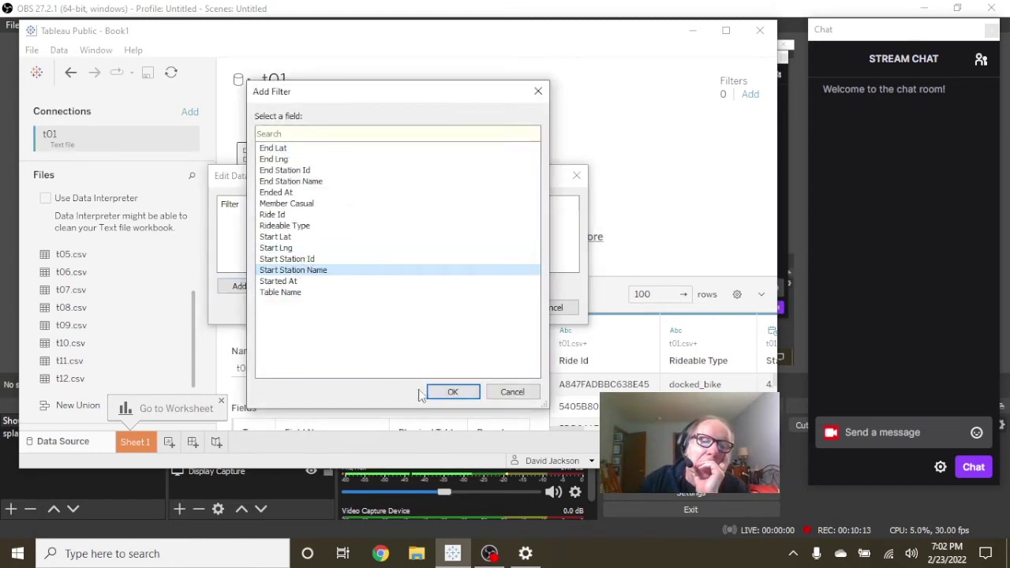
pyautogui.click(453, 391)
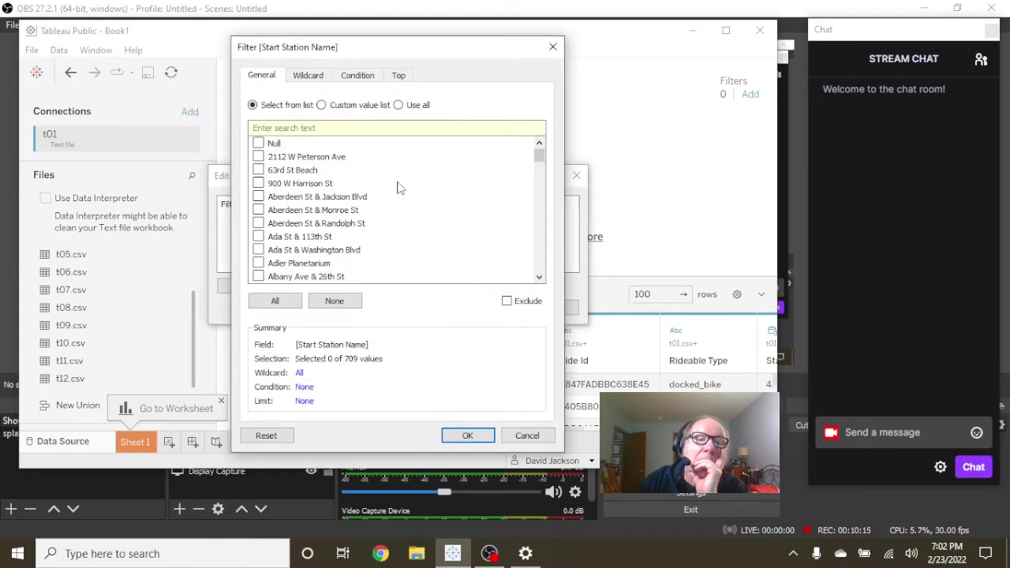
pyautogui.click(310, 79)
pyautogui.click(359, 75)
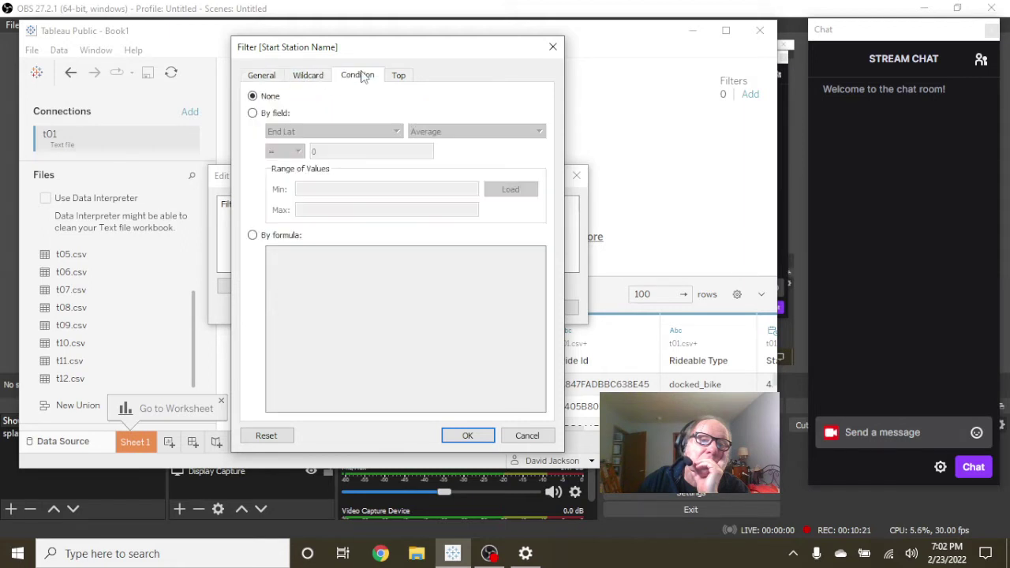
pyautogui.click(253, 114)
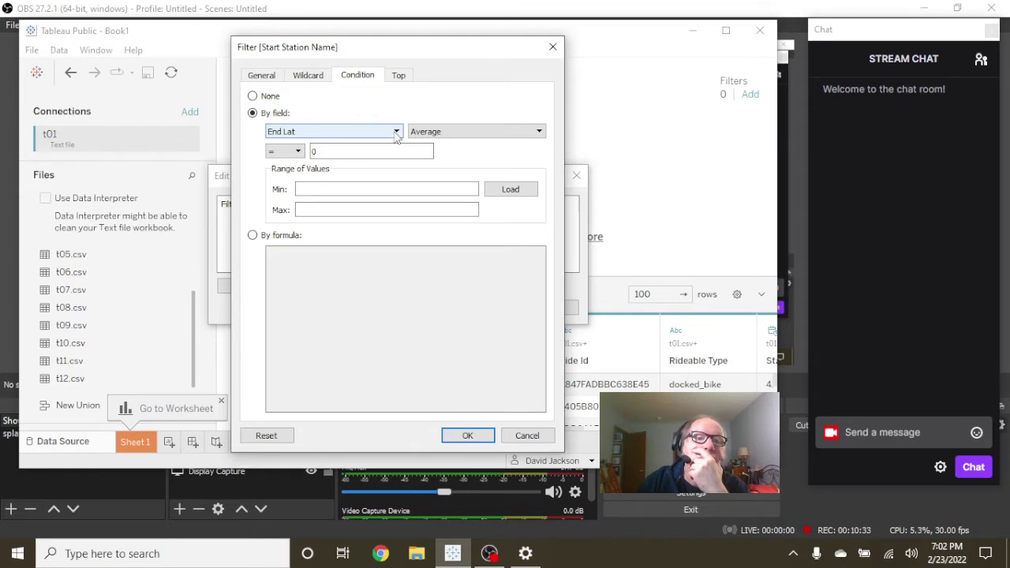
pyautogui.click(262, 82)
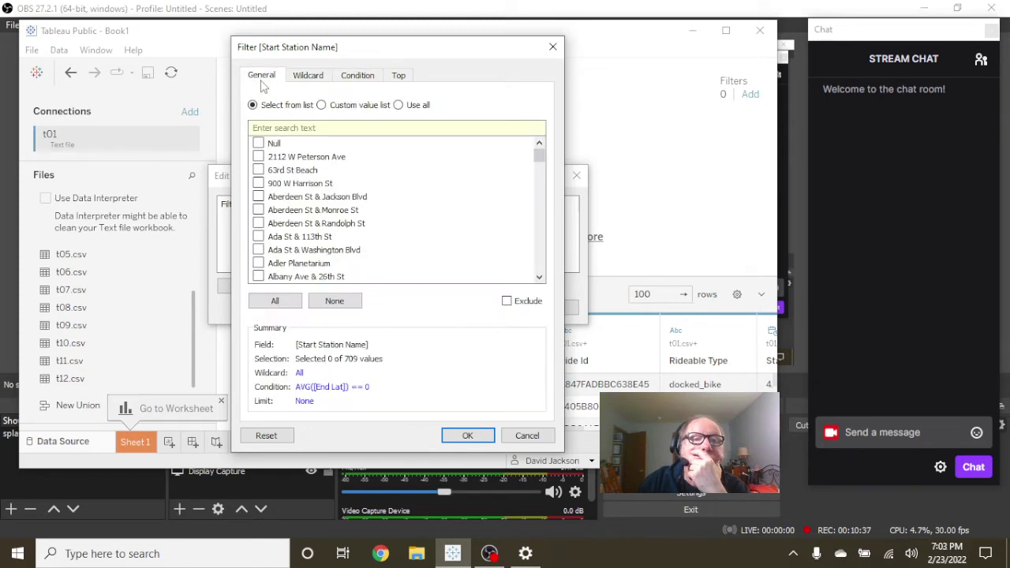
pyautogui.click(258, 144)
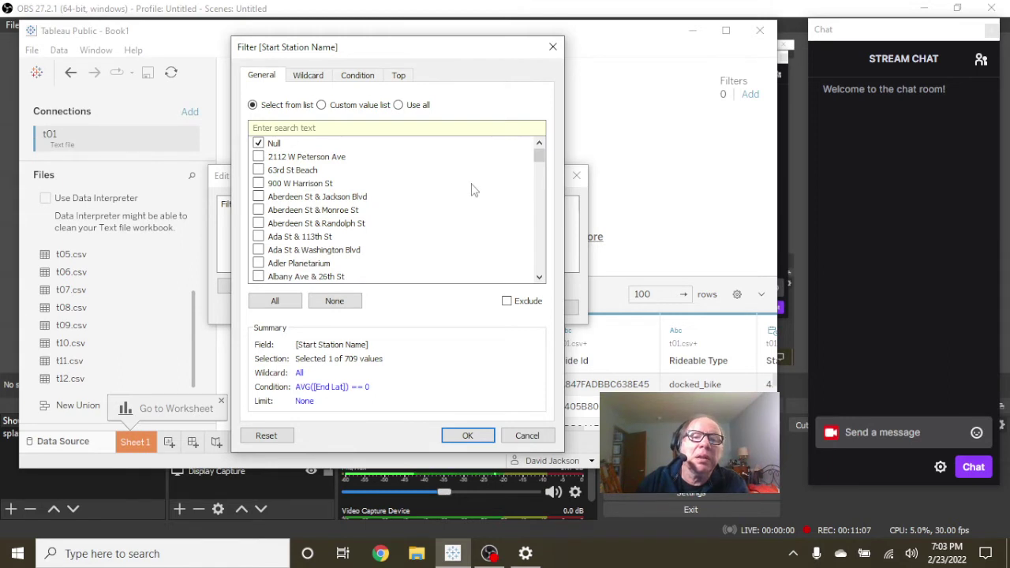
pyautogui.scroll(-2, 472, 188)
pyautogui.scroll(2, 472, 189)
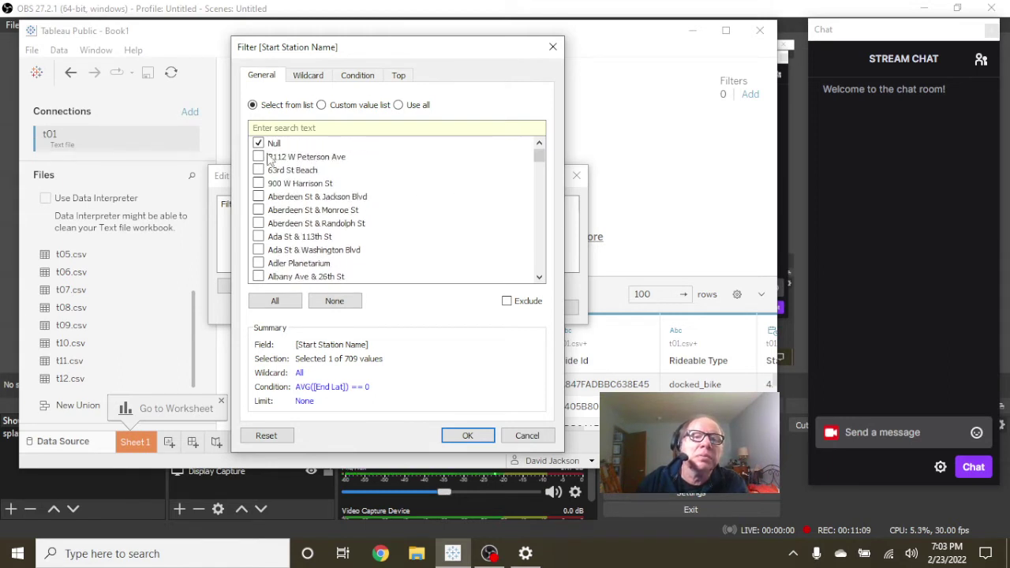
# Try a filter condition by field where the Count of Start Station Name equals 0.
pyautogui.click(331, 387)
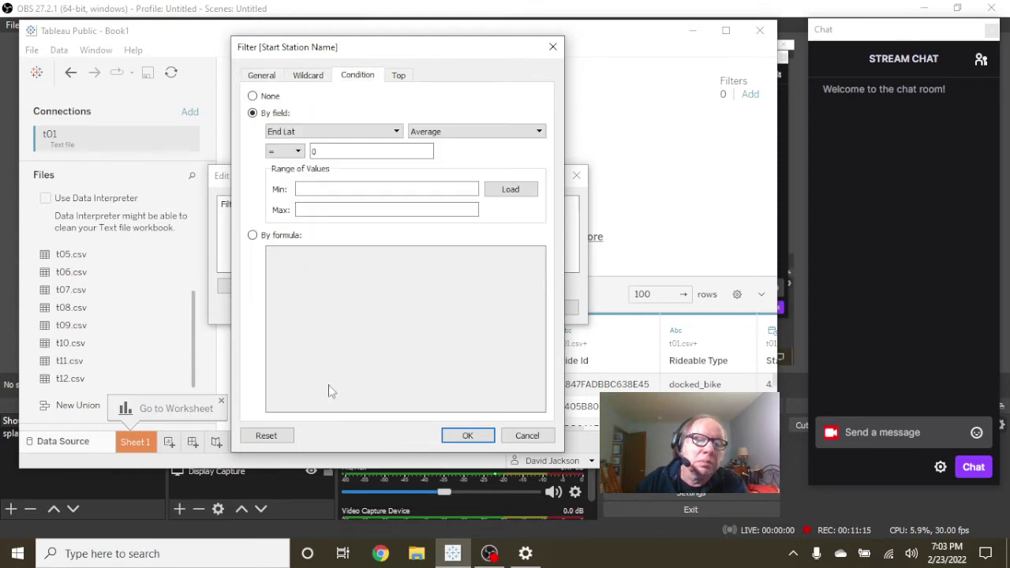
pyautogui.click(352, 132)
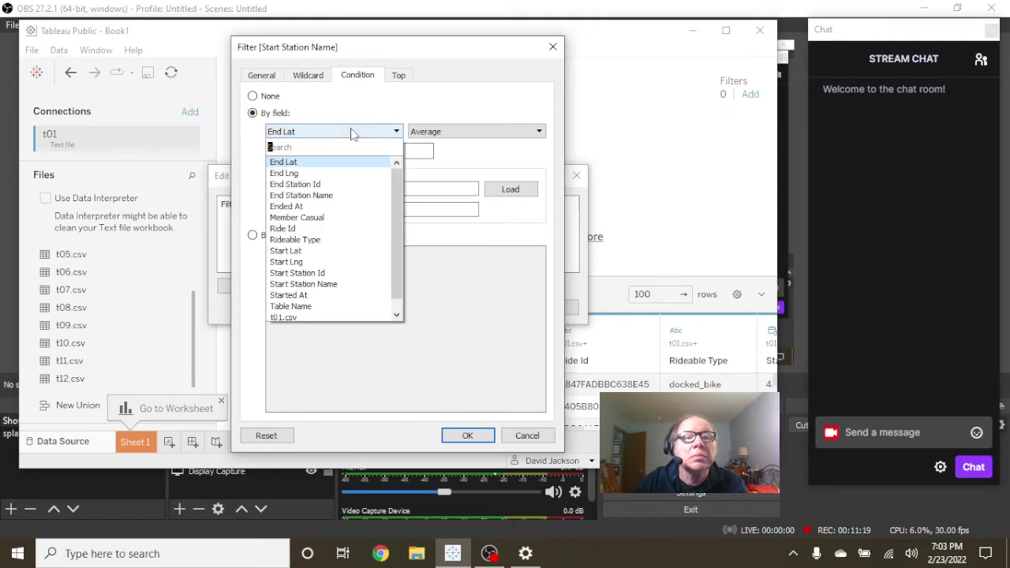
pyautogui.click(352, 285)
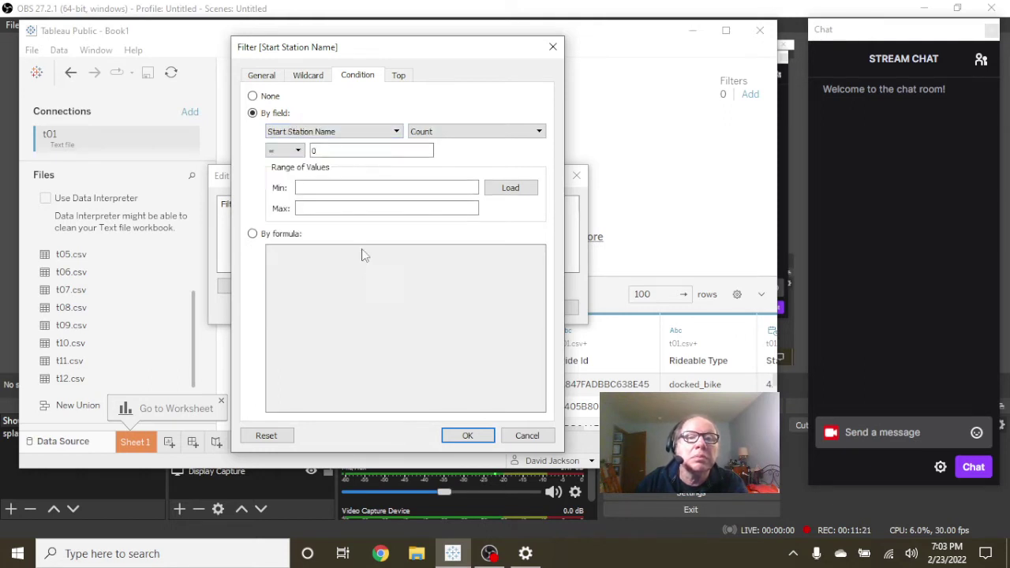
pyautogui.click(454, 135)
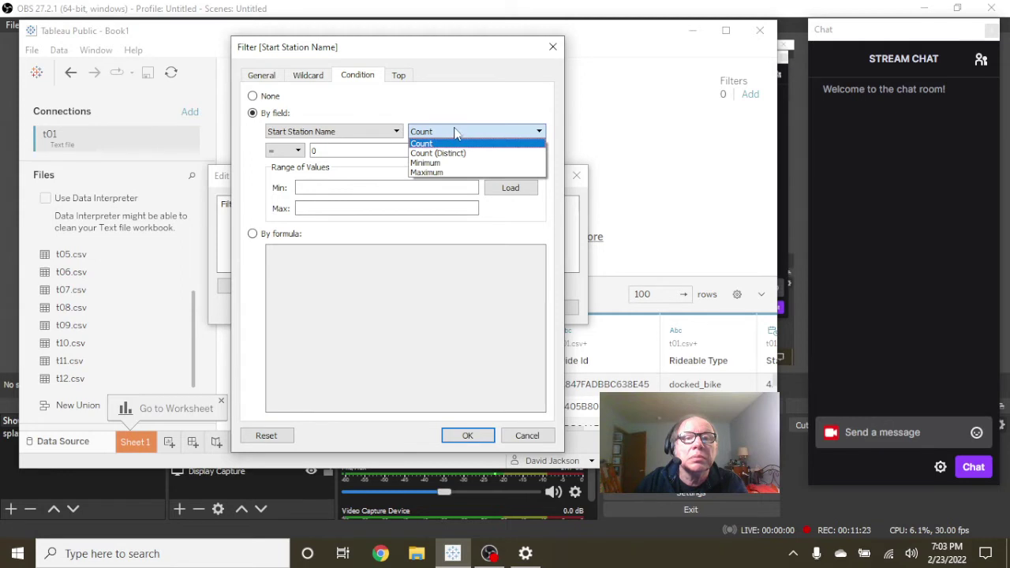
pyautogui.click(455, 134)
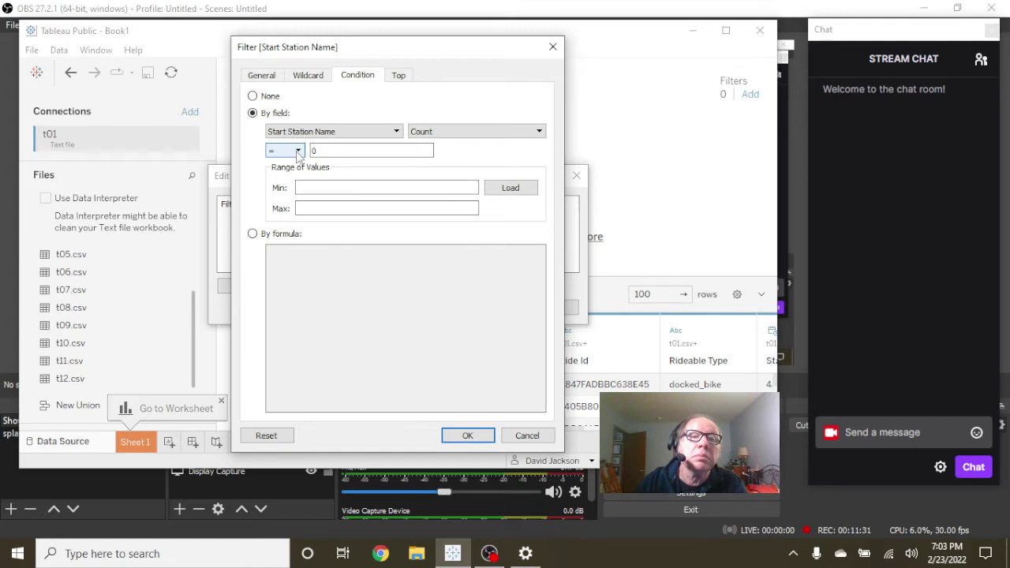
# Explore the Wildcard and Top options of the Start Station Name filter, trying Top by formula and by field.
pyautogui.click(305, 81)
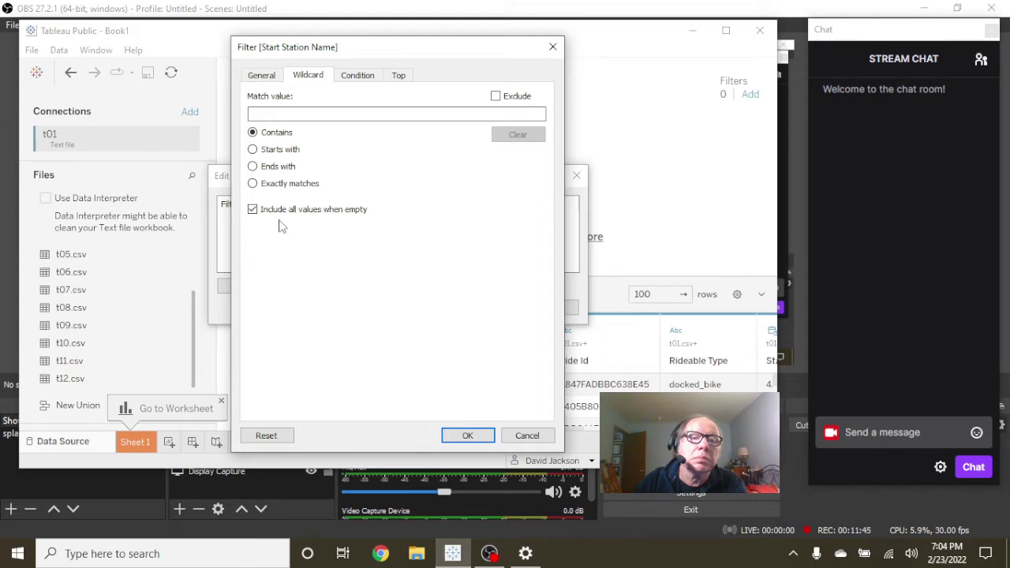
pyautogui.click(366, 83)
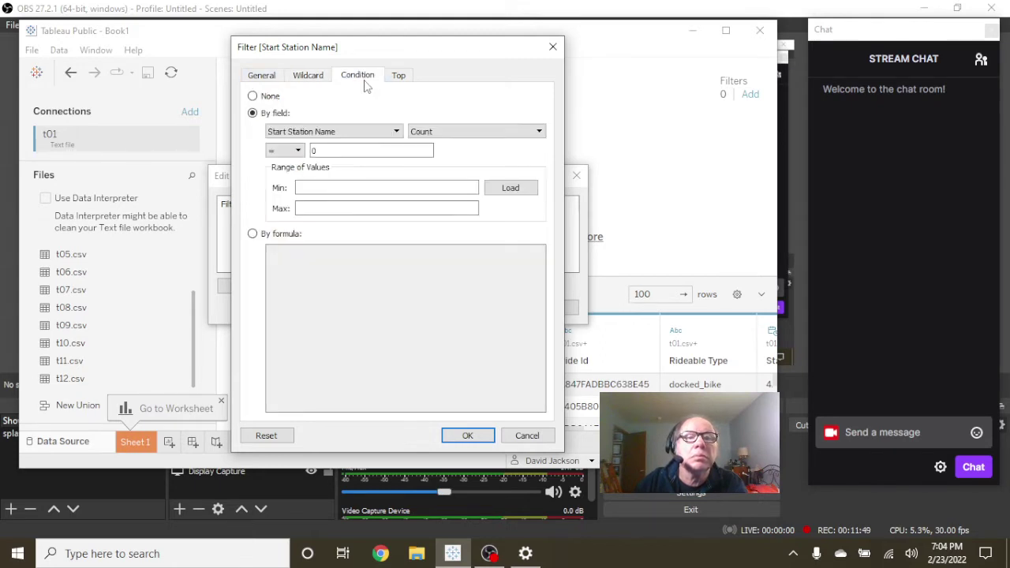
pyautogui.click(397, 77)
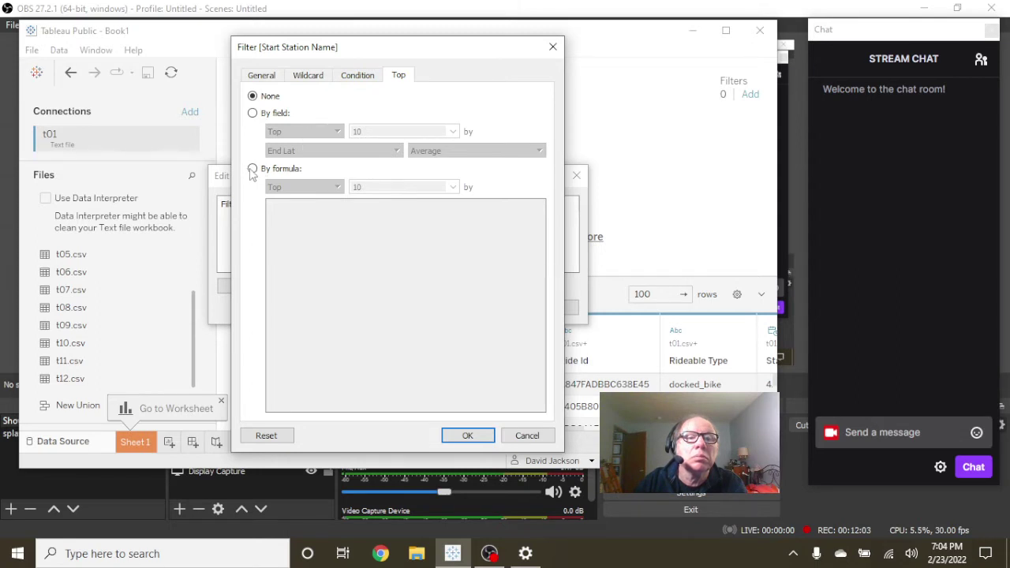
pyautogui.click(252, 170)
pyautogui.click(287, 188)
pyautogui.click(288, 190)
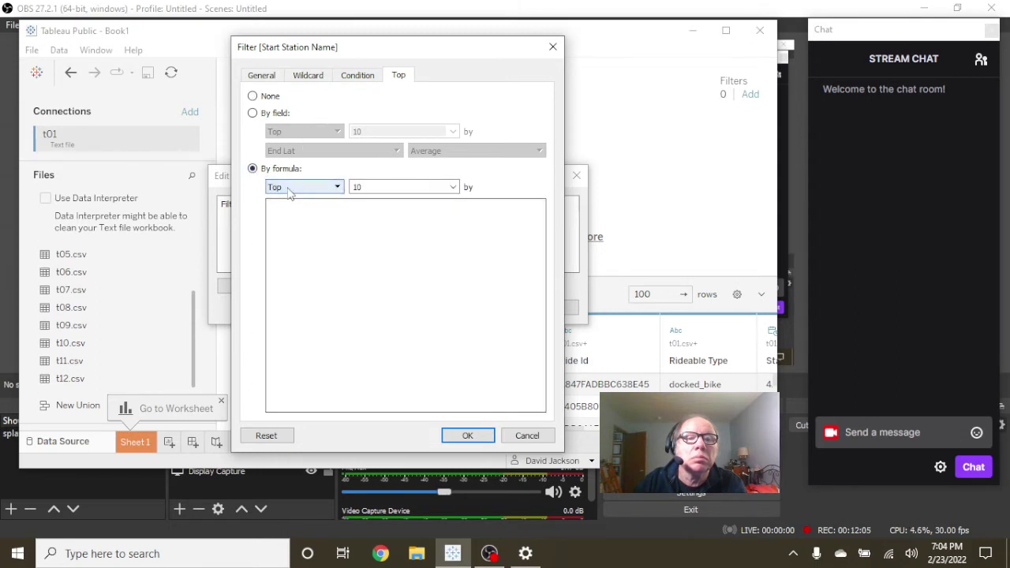
pyautogui.click(253, 113)
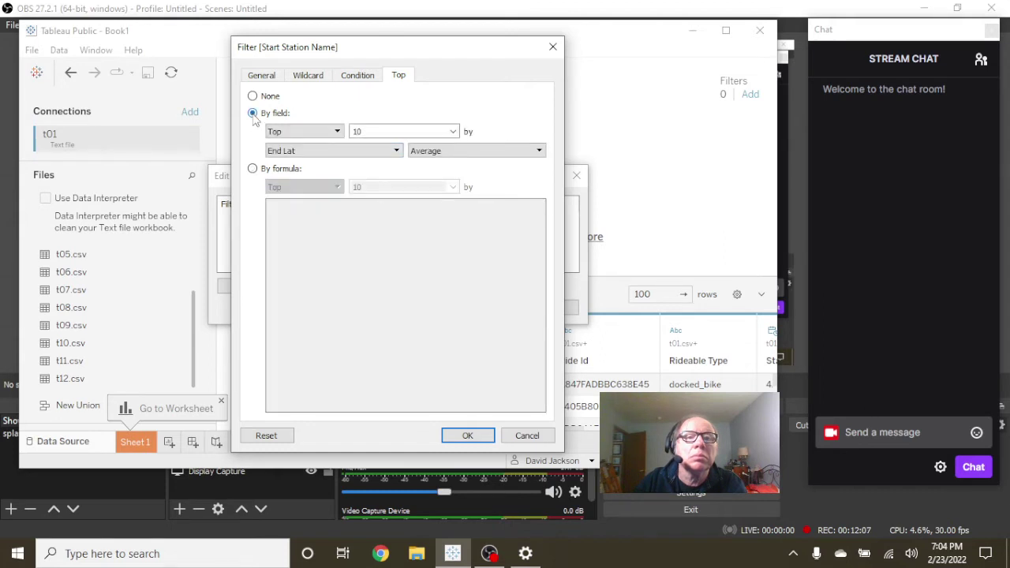
# Recheck the aggregation of the Start Station Name condition and discard the filter without applying it.
pyautogui.click(349, 77)
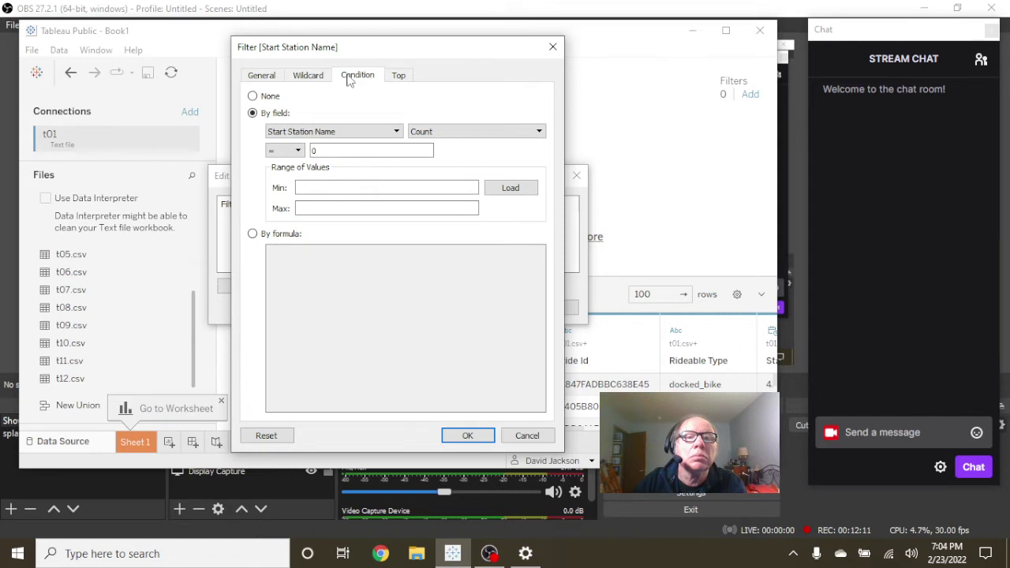
pyautogui.click(489, 134)
pyautogui.click(489, 143)
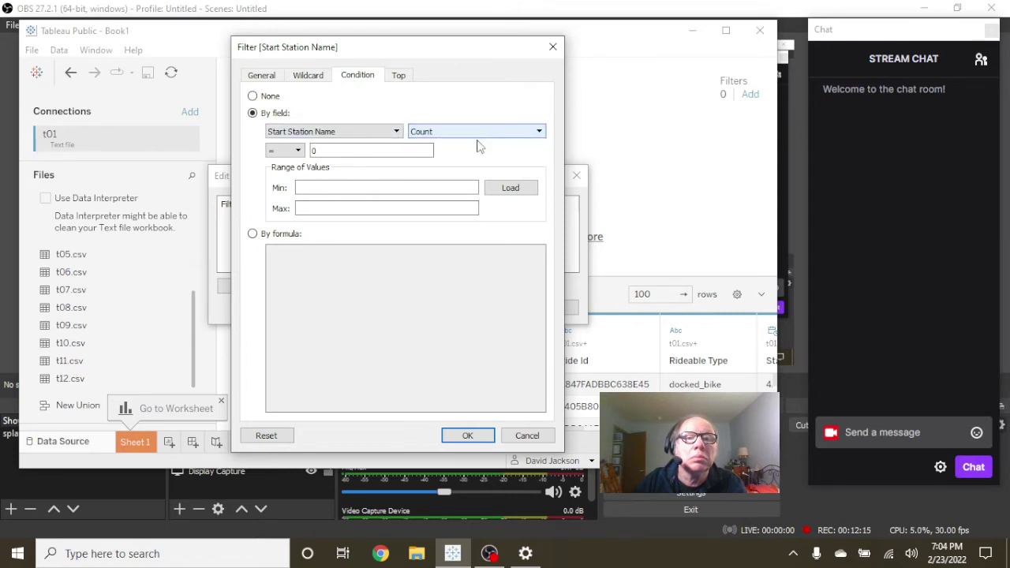
pyautogui.click(526, 434)
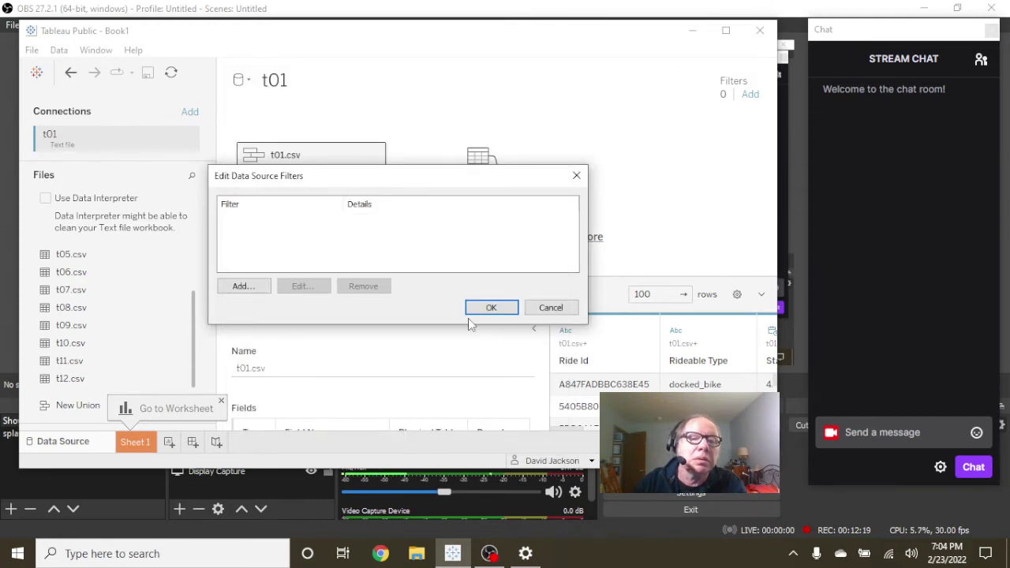
pyautogui.click(550, 309)
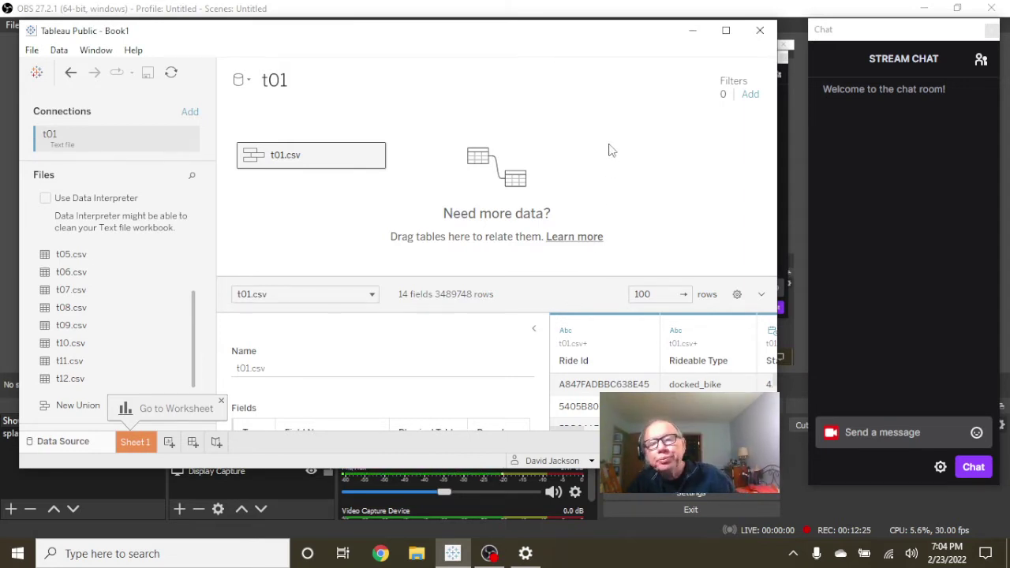
# Collapse the table details beside the data preview, maximize the window, and check the preview's display and sorting options.
pyautogui.click(534, 329)
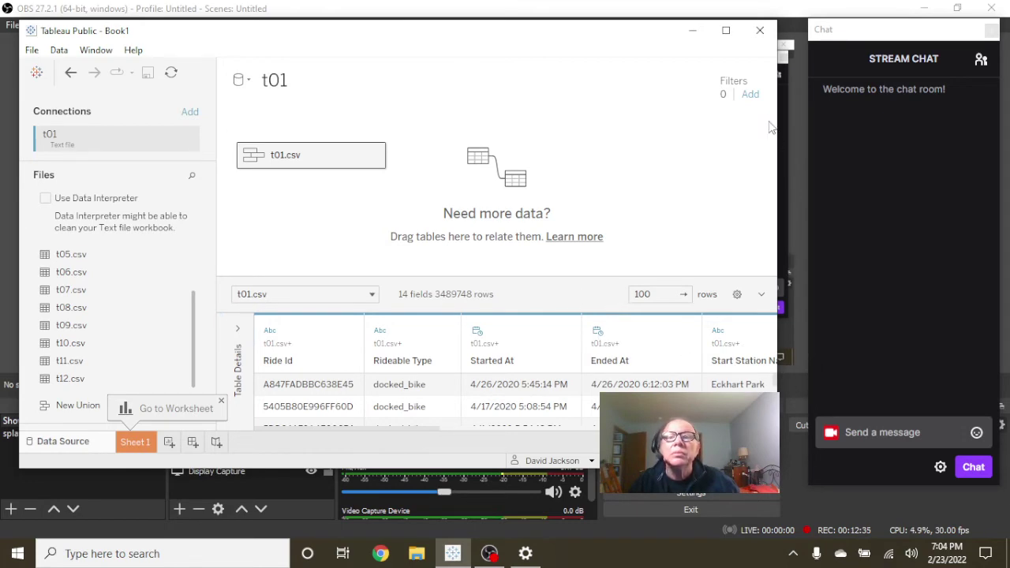
pyautogui.click(726, 30)
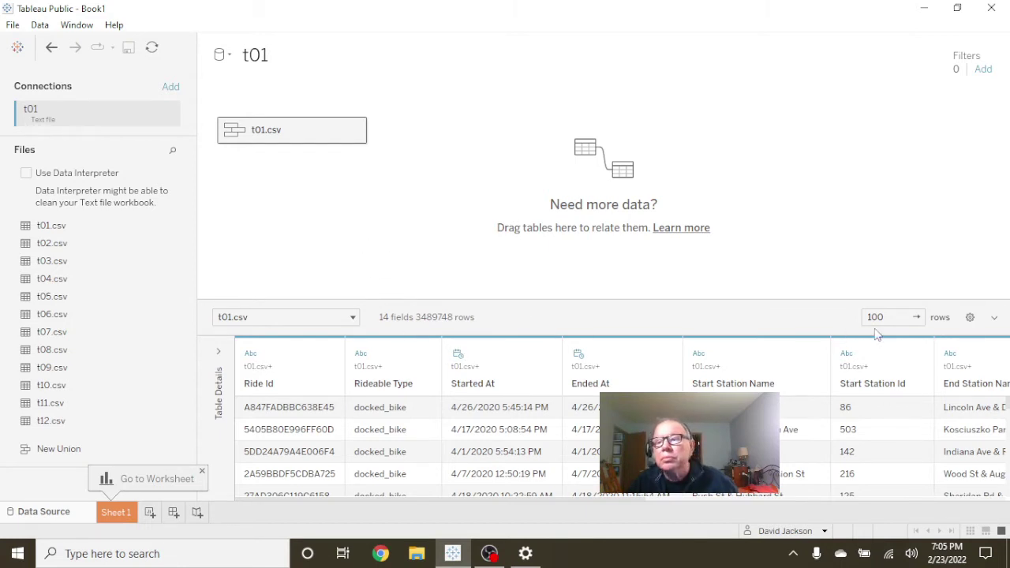
pyautogui.click(970, 317)
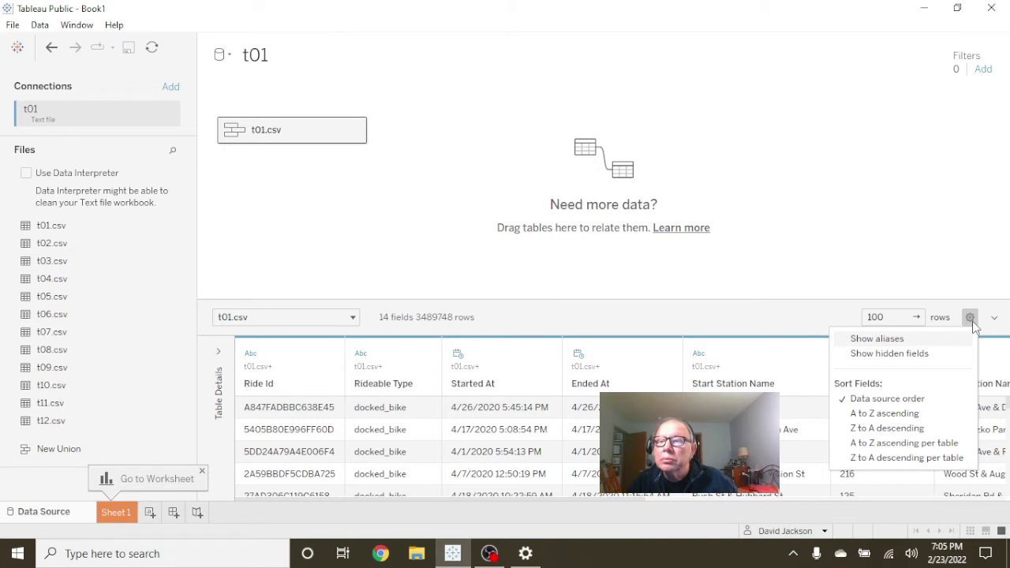
pyautogui.click(972, 322)
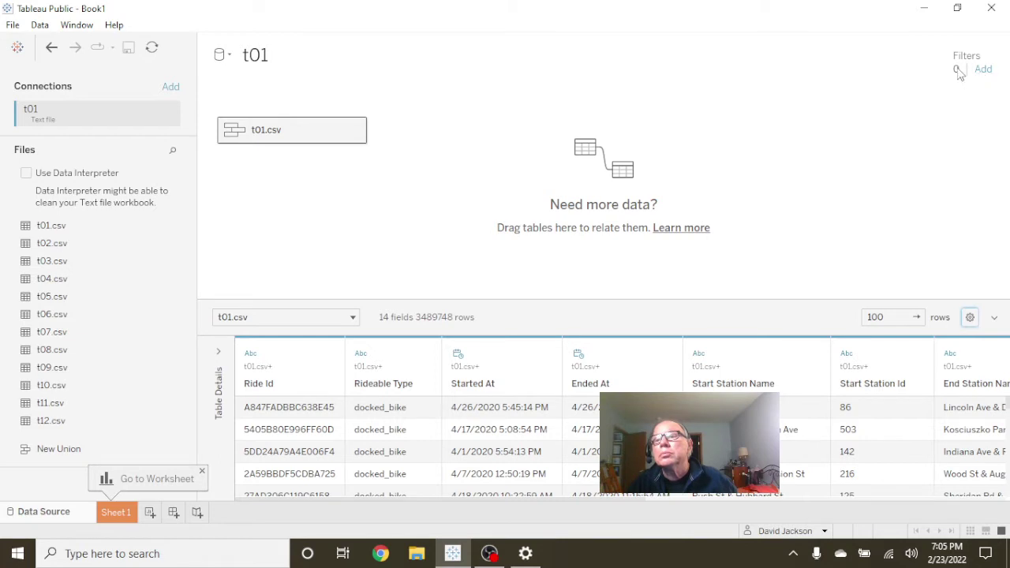
# Add a data source filter on Start Station Name that keeps only Null.
pyautogui.click(983, 70)
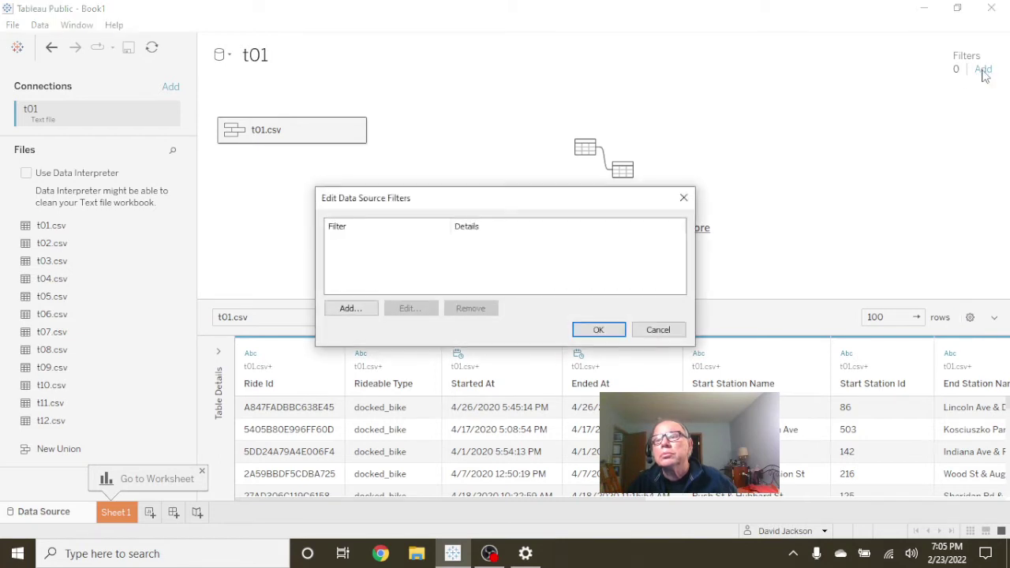
pyautogui.click(359, 312)
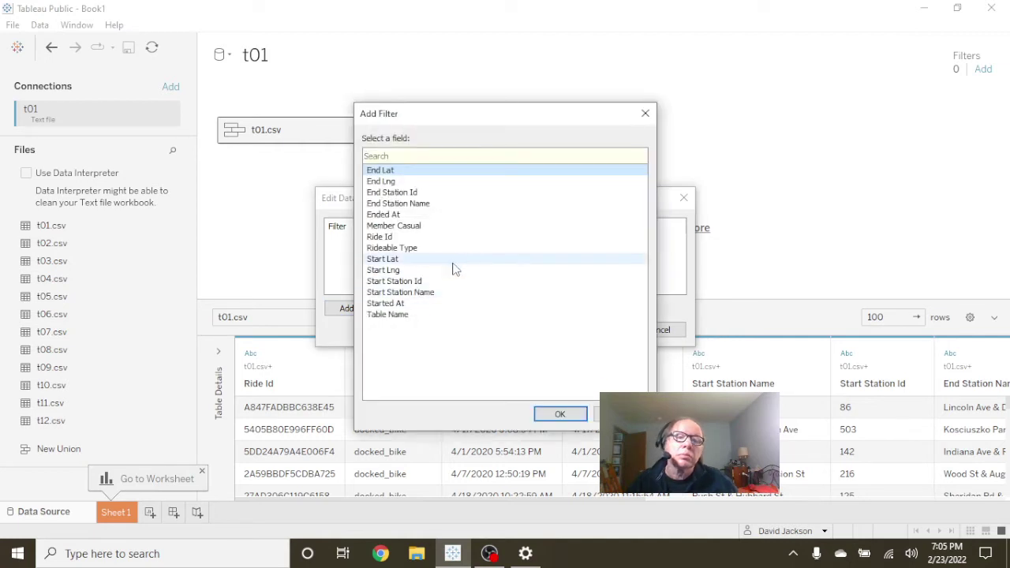
pyautogui.click(426, 293)
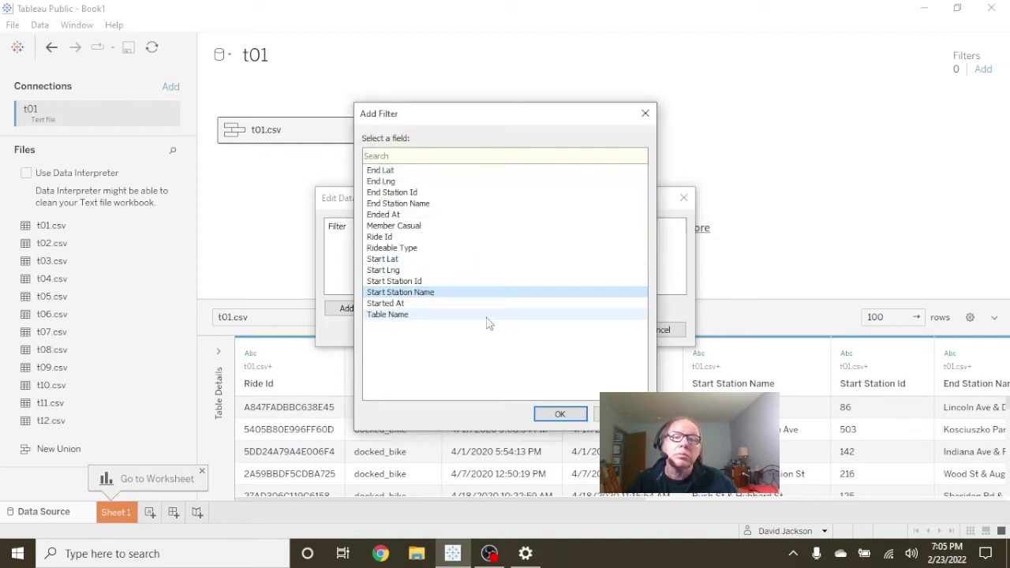
pyautogui.click(559, 415)
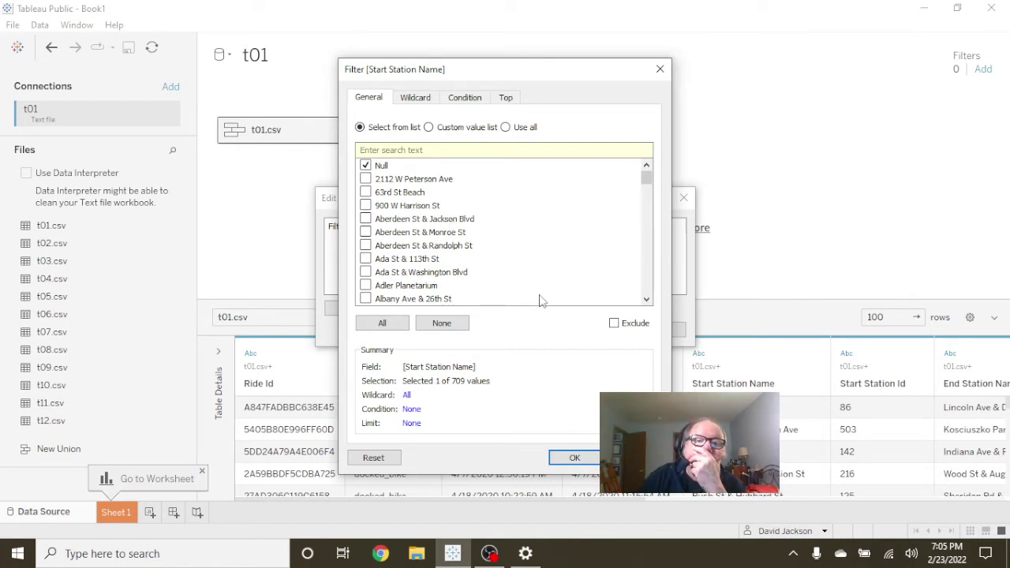
pyautogui.click(575, 460)
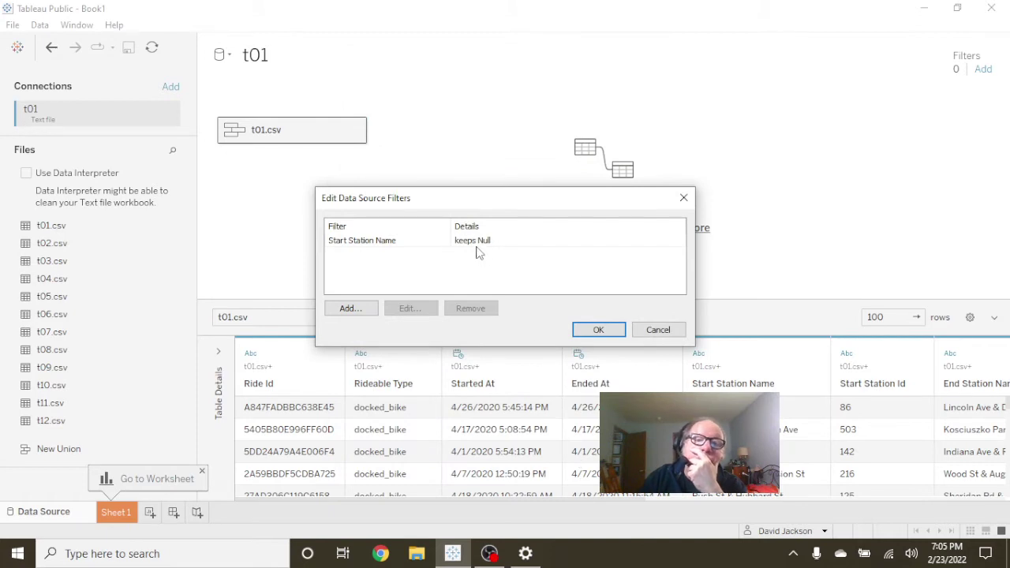
# Try to replace Null in the Start Station Name filter with individually selected stations, from 2112 W Peterson Ave through Ashland Ave & 66th St.
pyautogui.click(371, 245)
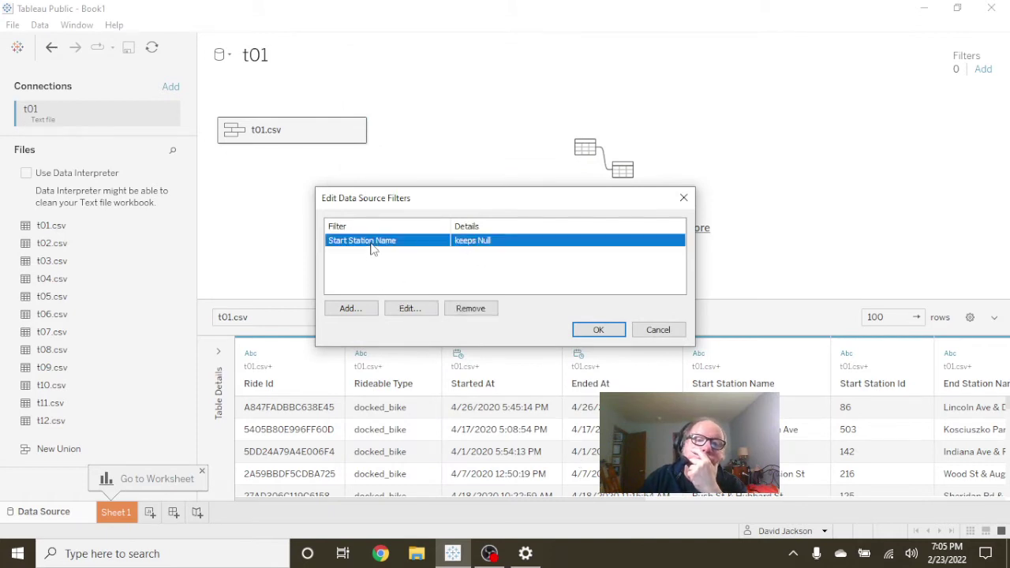
pyautogui.click(409, 310)
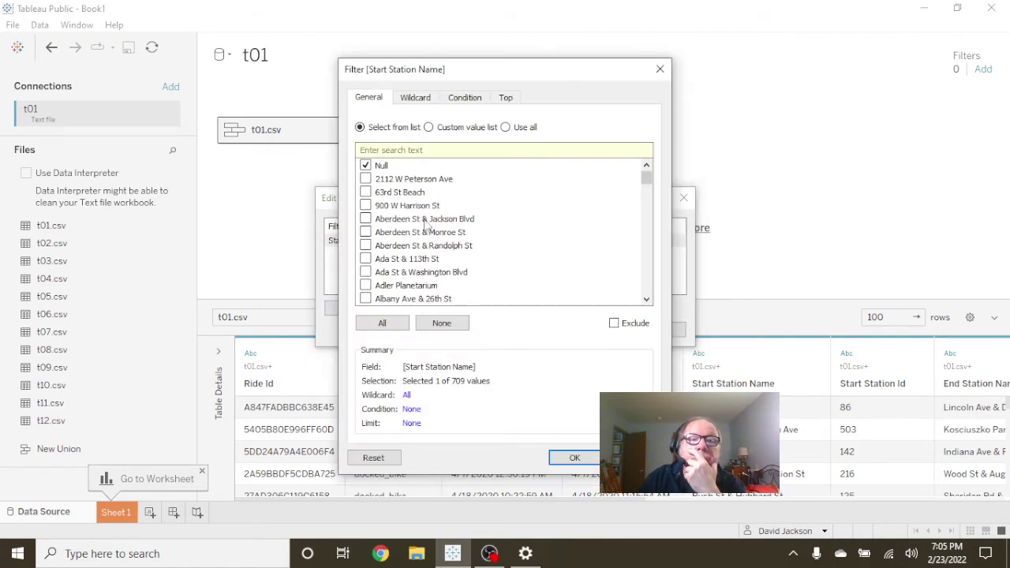
pyautogui.click(366, 165)
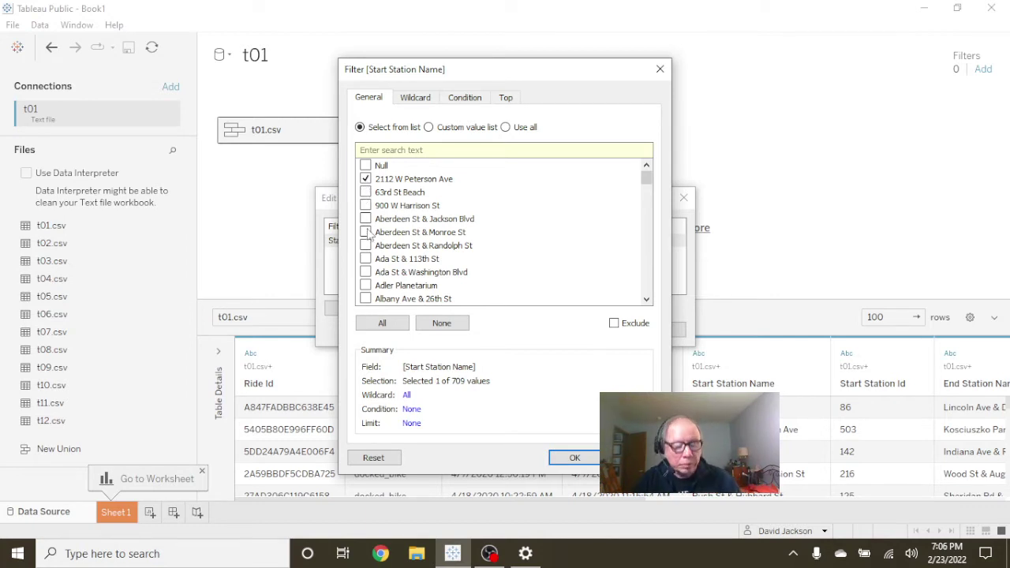
pyautogui.click(366, 232)
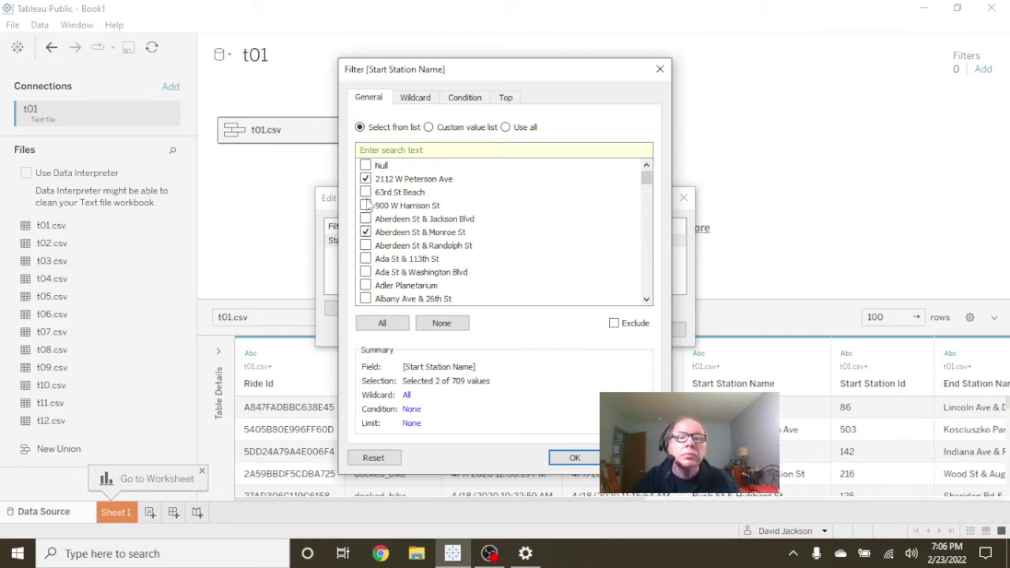
pyautogui.click(365, 192)
pyautogui.click(366, 205)
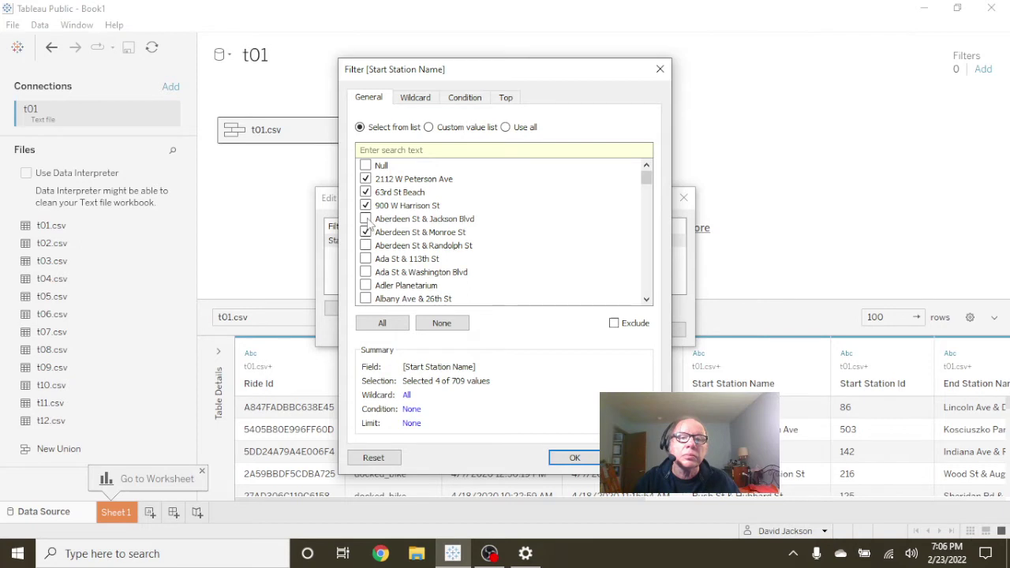
pyautogui.click(365, 219)
pyautogui.click(366, 258)
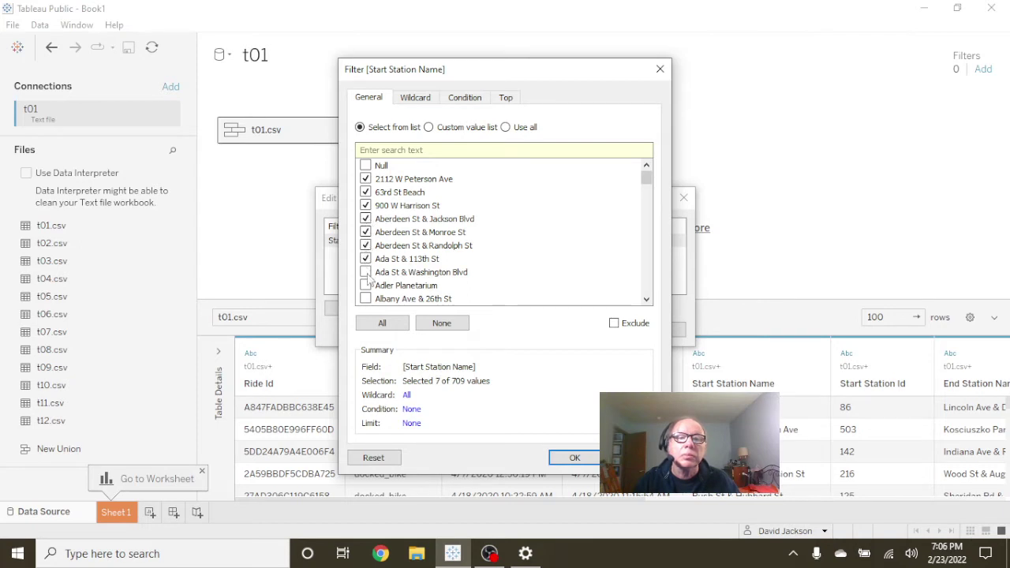
pyautogui.click(366, 272)
pyautogui.click(366, 285)
pyautogui.click(366, 298)
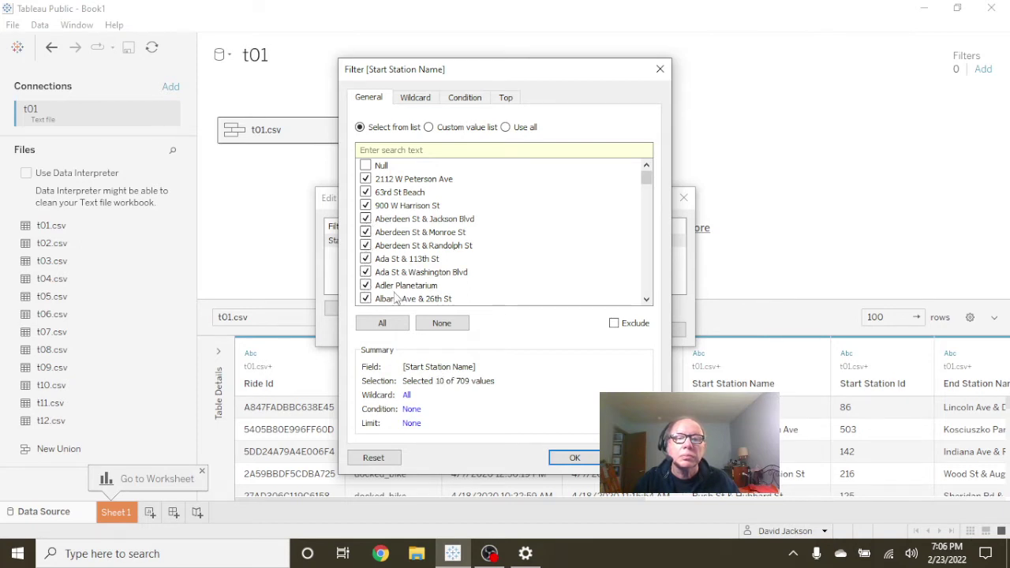
pyautogui.scroll(-2, 368, 298)
pyautogui.click(365, 259)
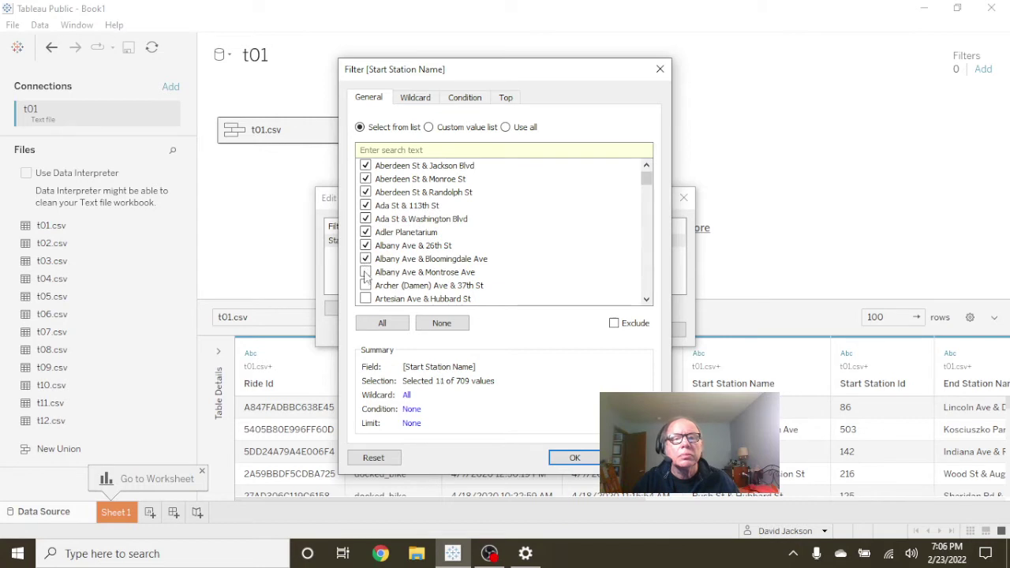
pyautogui.click(366, 272)
pyautogui.click(366, 299)
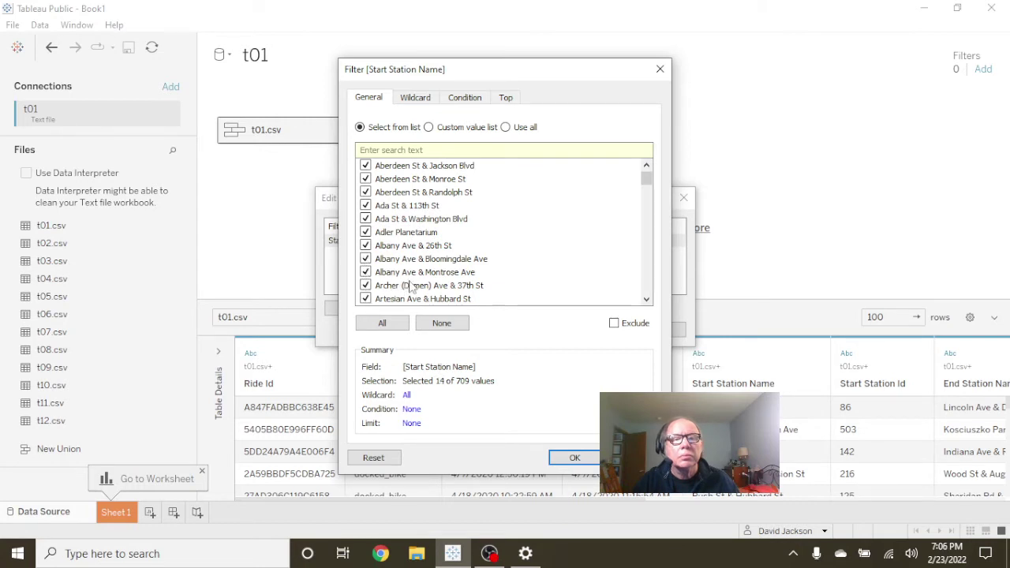
pyautogui.scroll(-2, 368, 294)
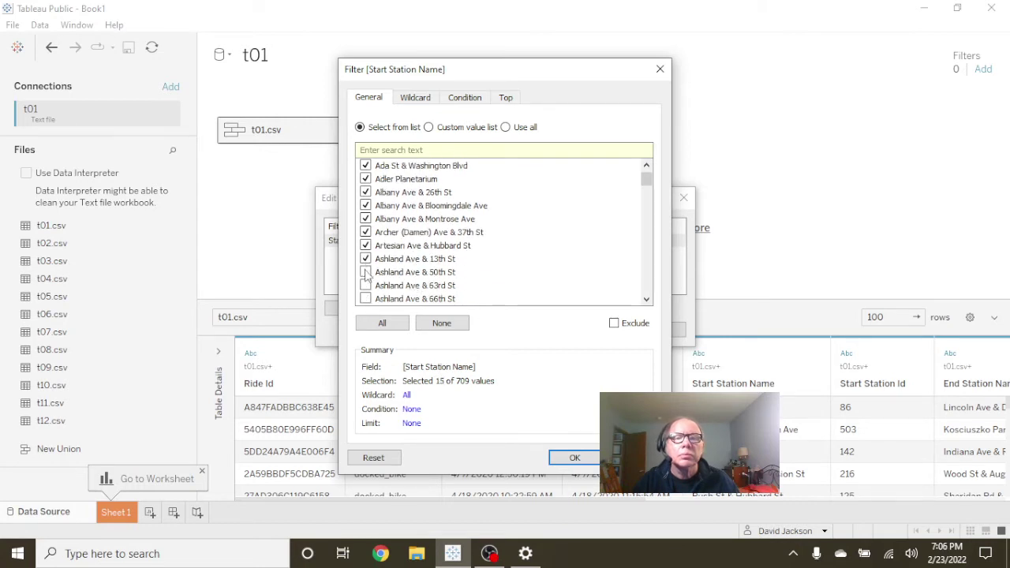
pyautogui.click(366, 272)
pyautogui.click(366, 285)
pyautogui.click(365, 298)
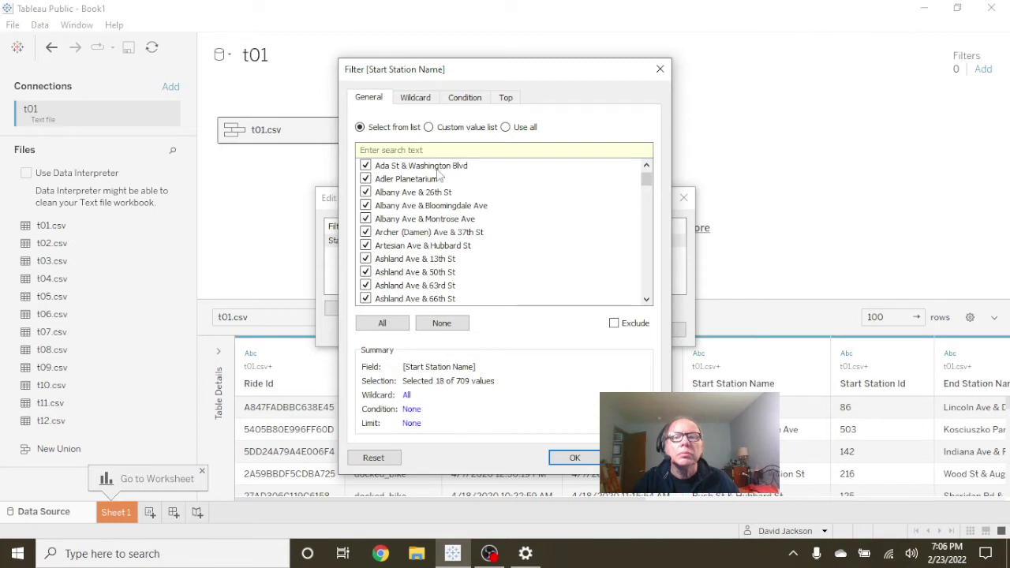
# Try filtering Start Station Name with an empty custom value list, with Exclude on and Include all values when empty off, and apply it.
pyautogui.click(505, 127)
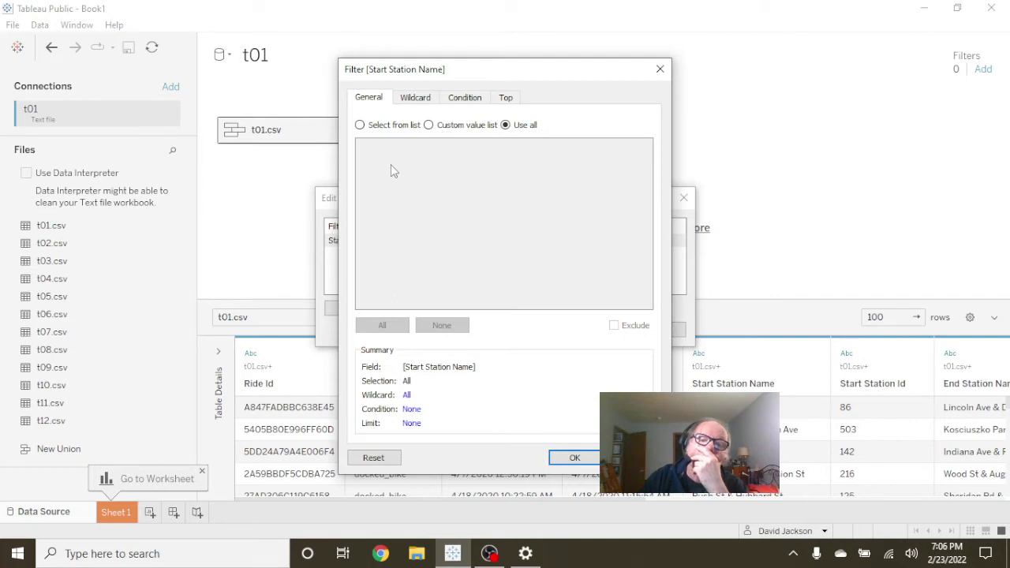
pyautogui.click(430, 126)
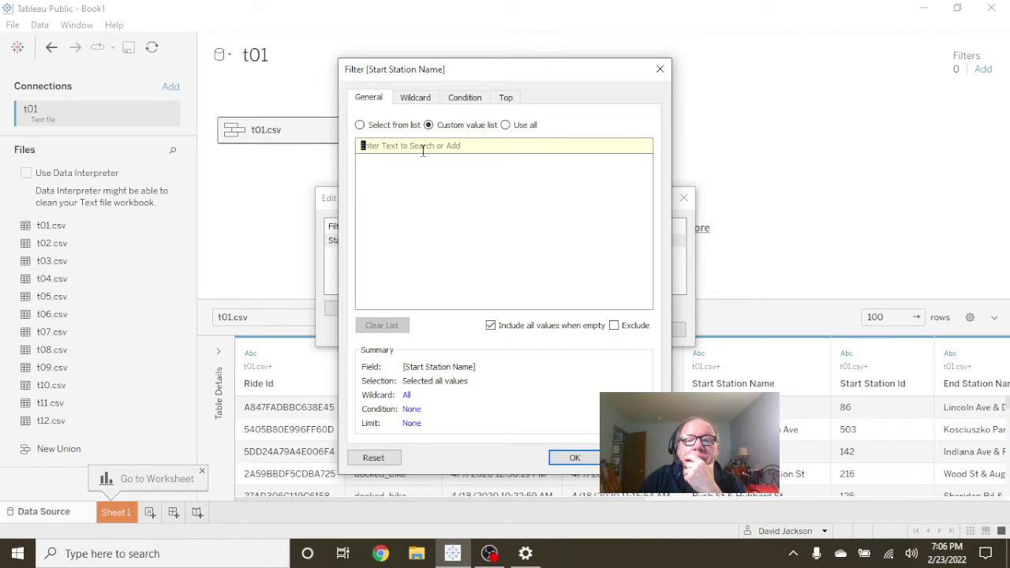
pyautogui.click(490, 325)
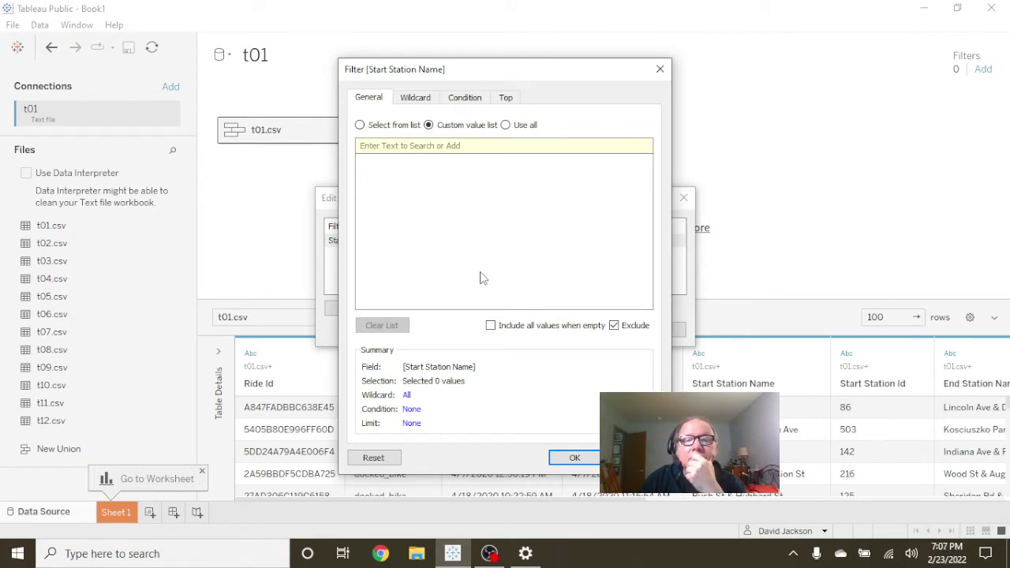
pyautogui.click(490, 326)
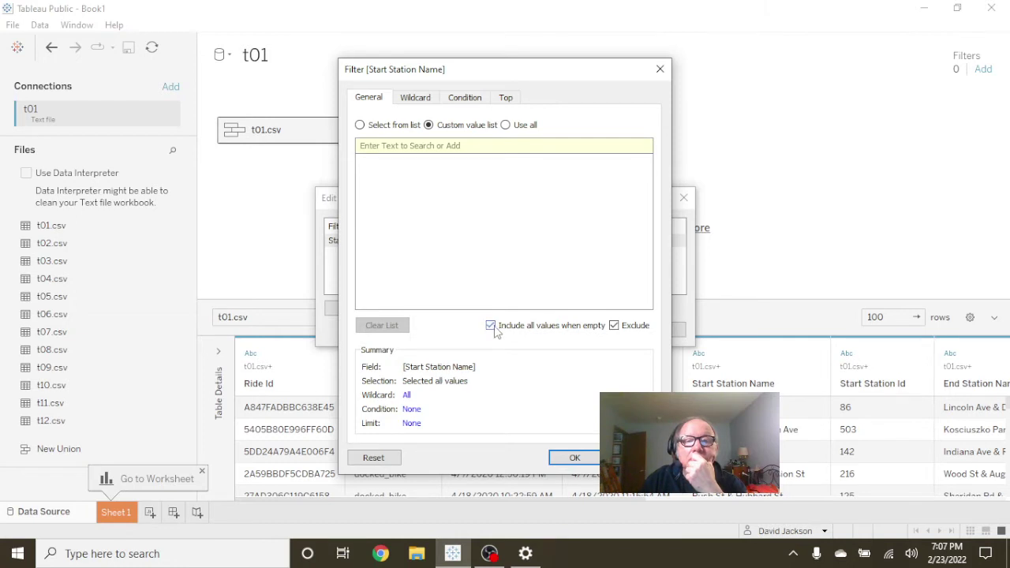
pyautogui.click(614, 326)
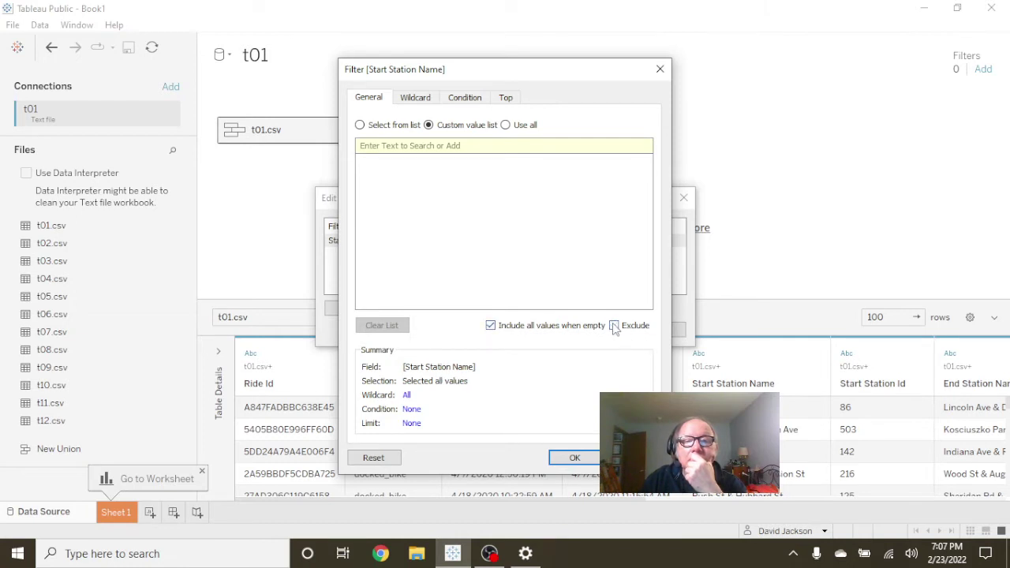
pyautogui.click(494, 329)
pyautogui.click(491, 330)
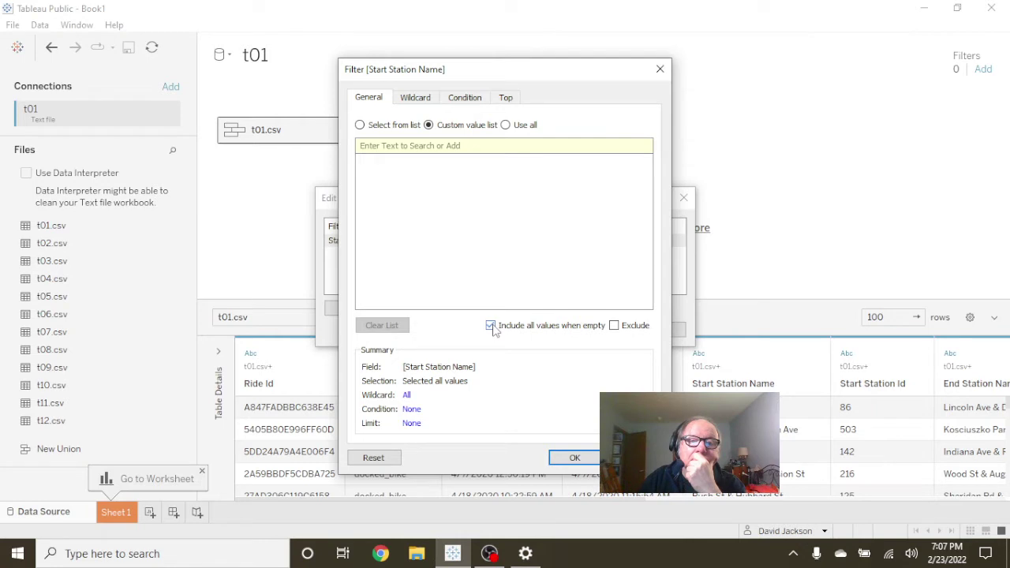
pyautogui.click(492, 326)
pyautogui.click(617, 327)
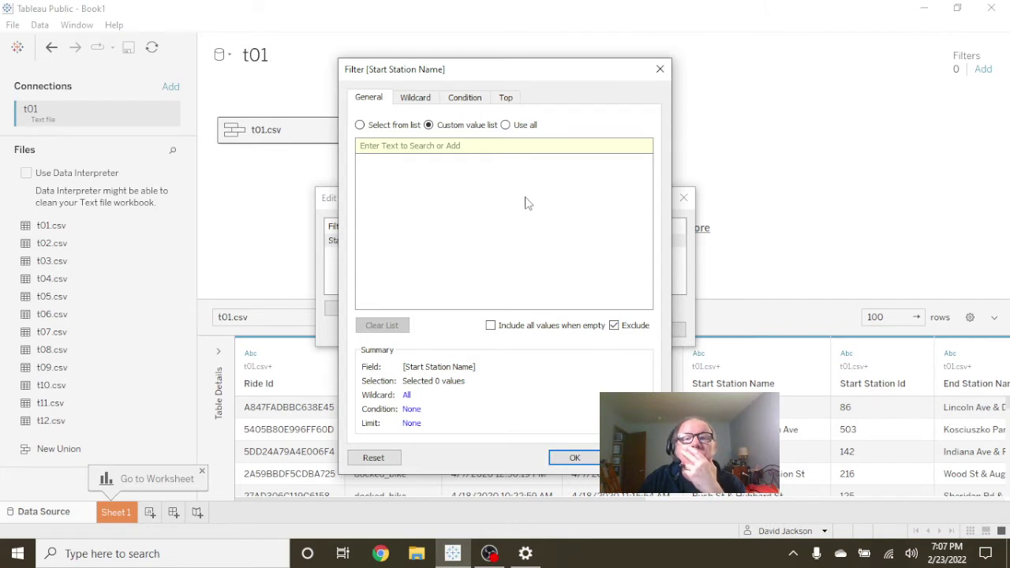
pyautogui.click(574, 459)
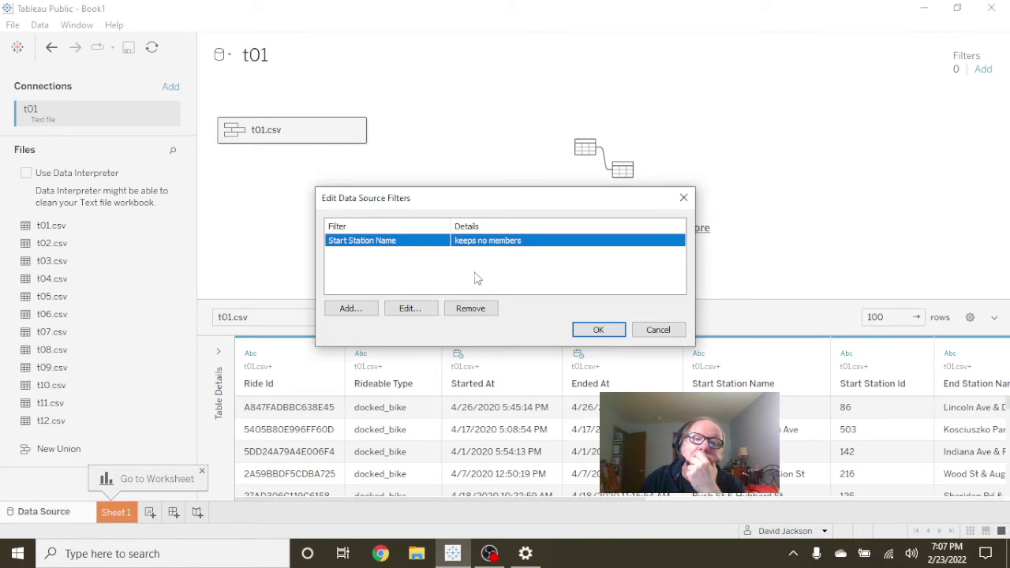
pyautogui.click(588, 332)
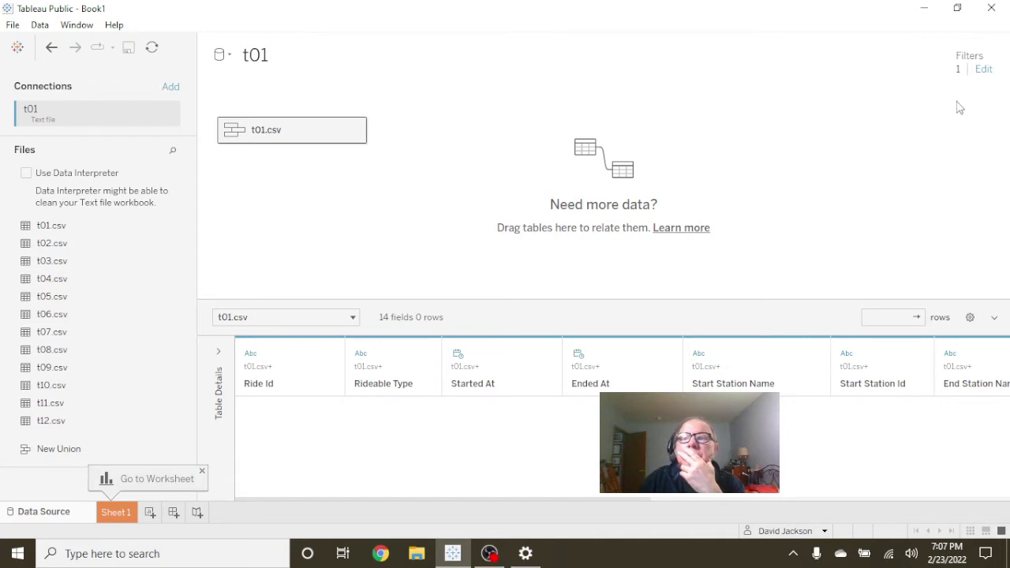
# Change the Start Station Name data source filter to select from the list and exclude Null.
pyautogui.click(984, 70)
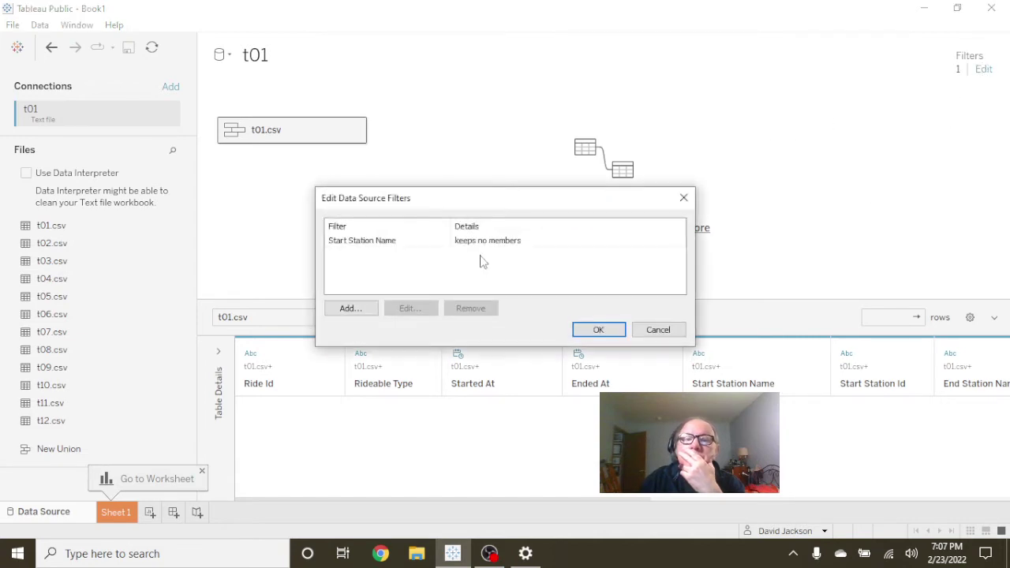
pyautogui.click(377, 242)
pyautogui.click(403, 308)
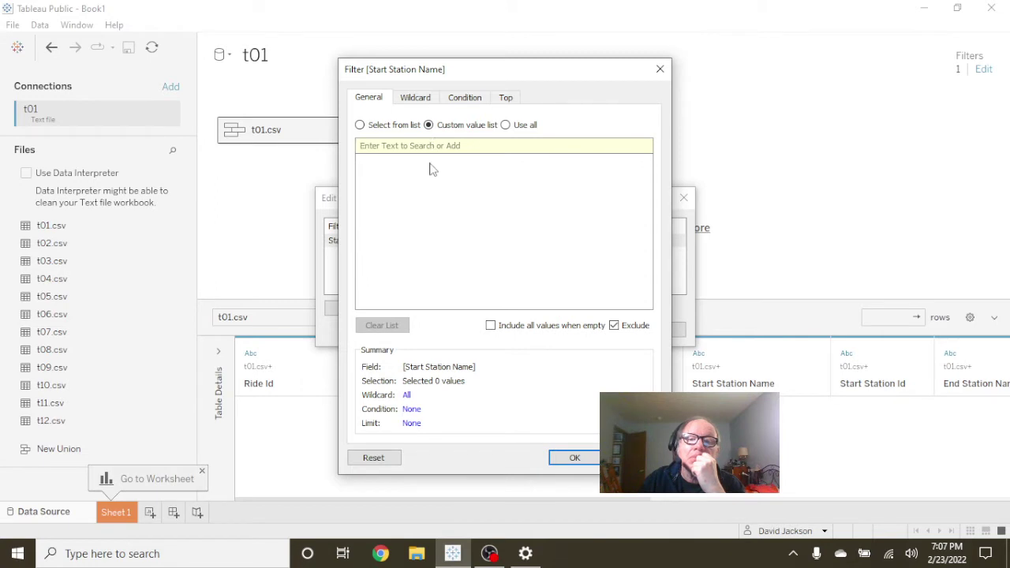
pyautogui.click(615, 326)
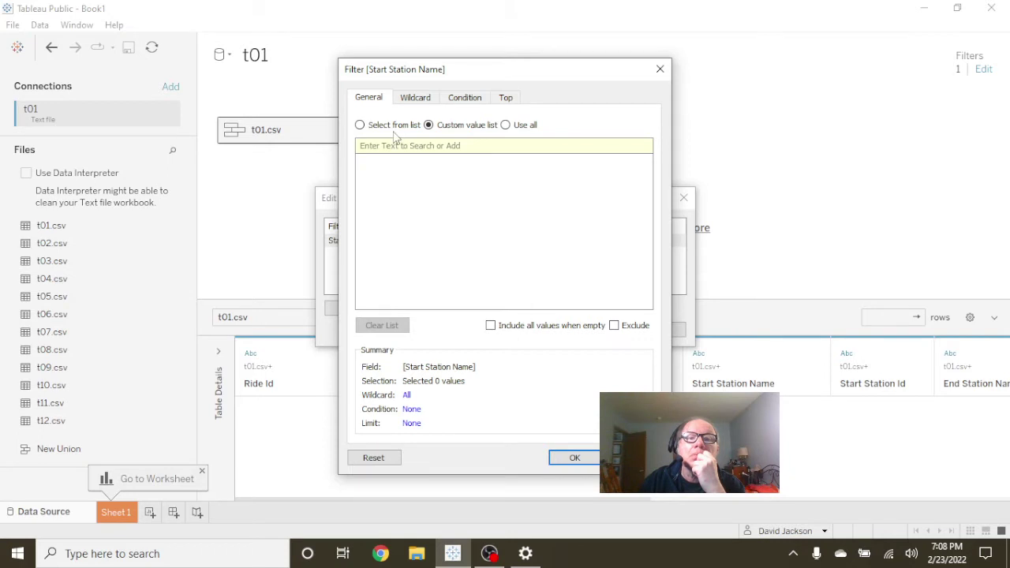
pyautogui.click(361, 127)
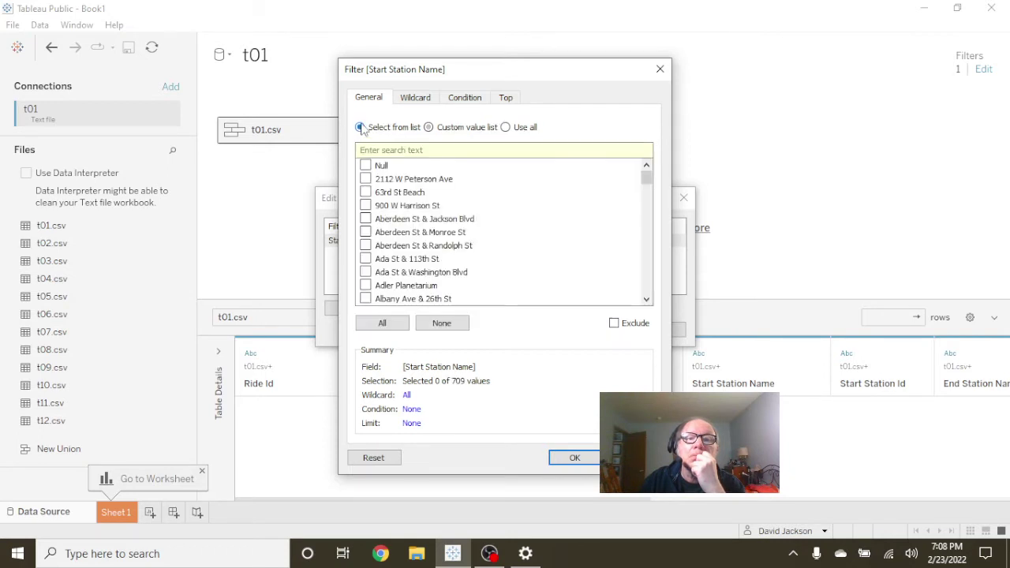
pyautogui.click(366, 166)
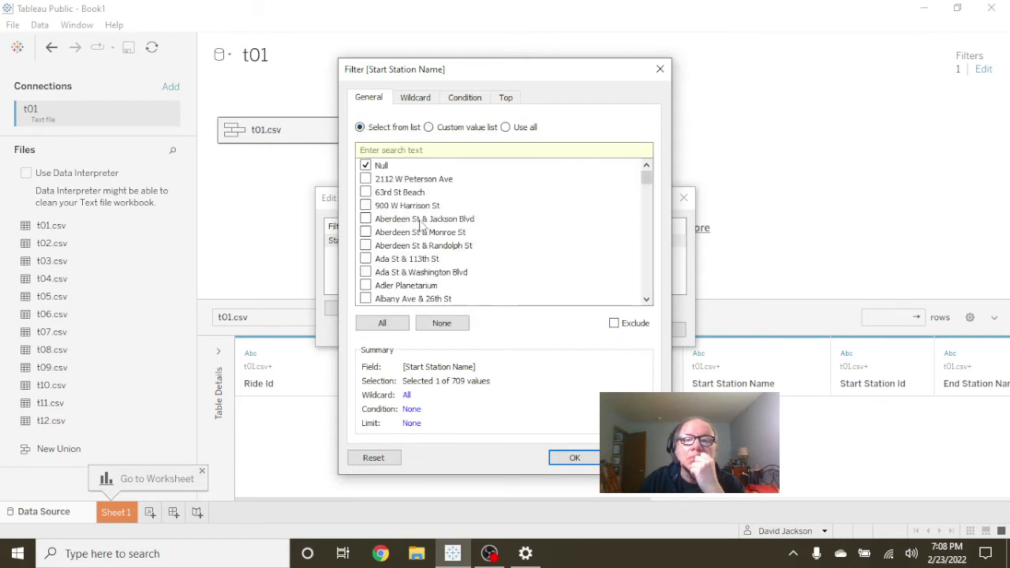
pyautogui.click(621, 325)
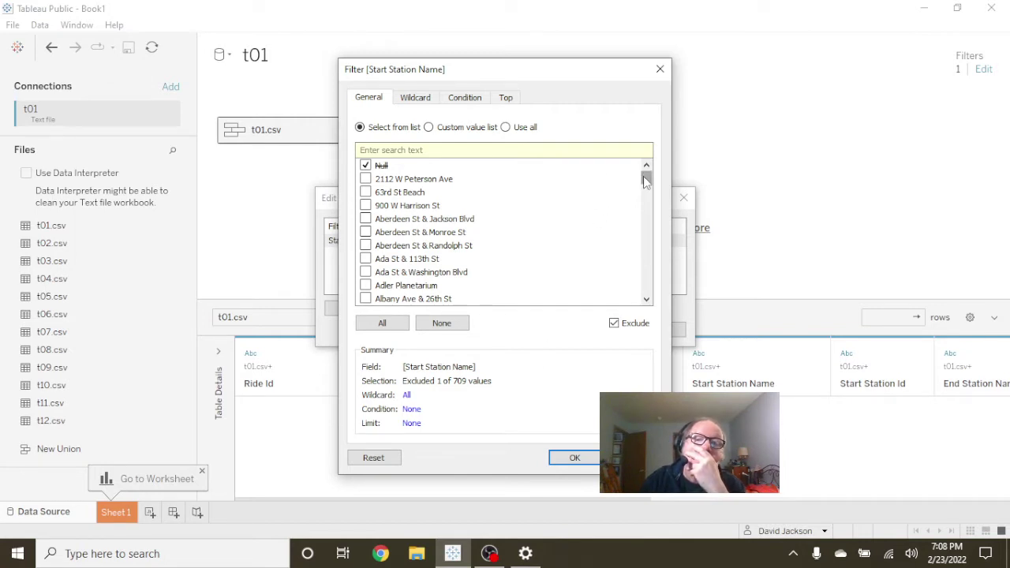
pyautogui.moveTo(645, 181); pyautogui.dragTo(639, 292)
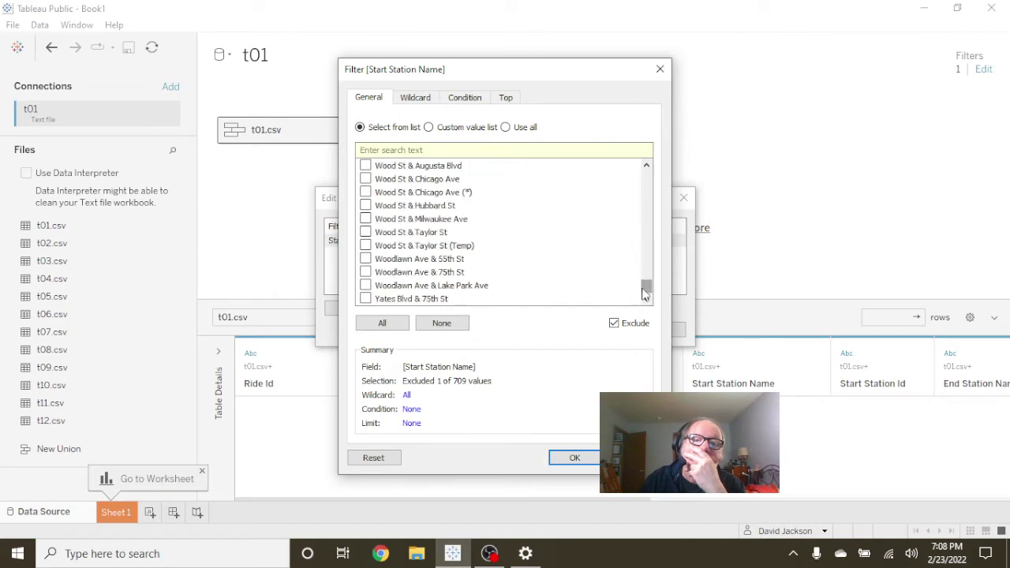
pyautogui.moveTo(648, 286); pyautogui.dragTo(664, 174)
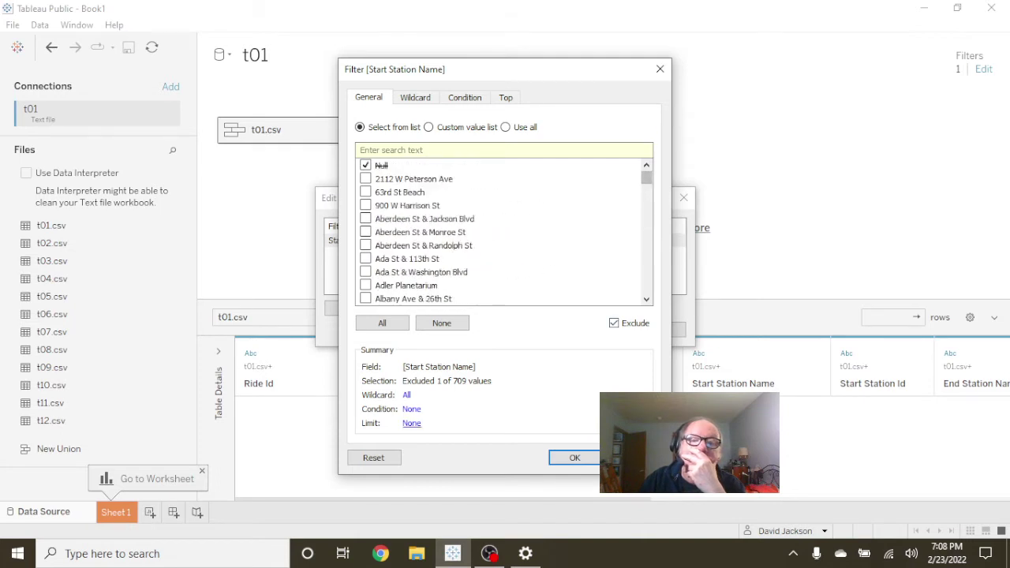
pyautogui.click(576, 459)
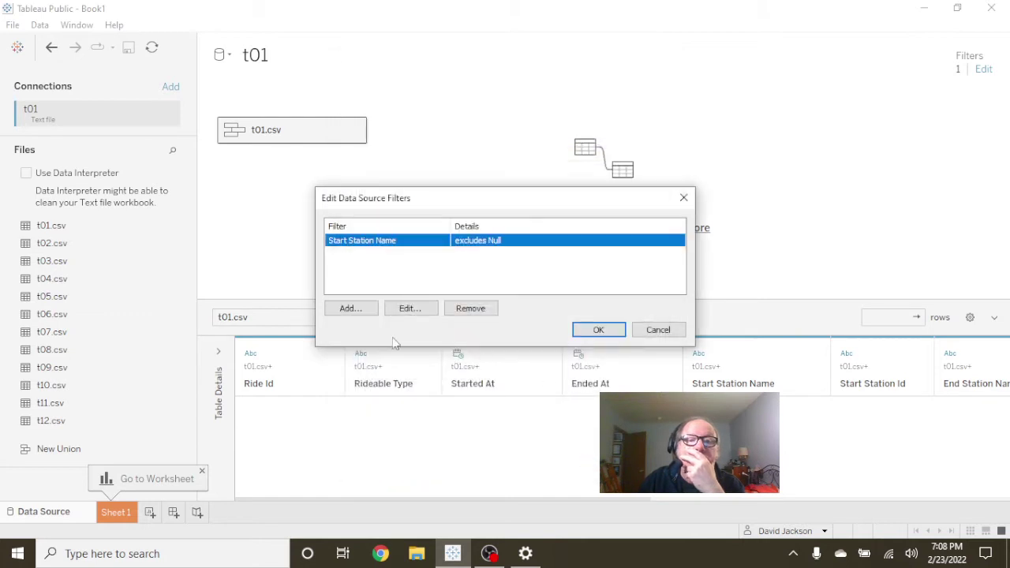
# Add a data source filter on End Station Name that excludes Null, and apply the data source filters.
pyautogui.click(351, 309)
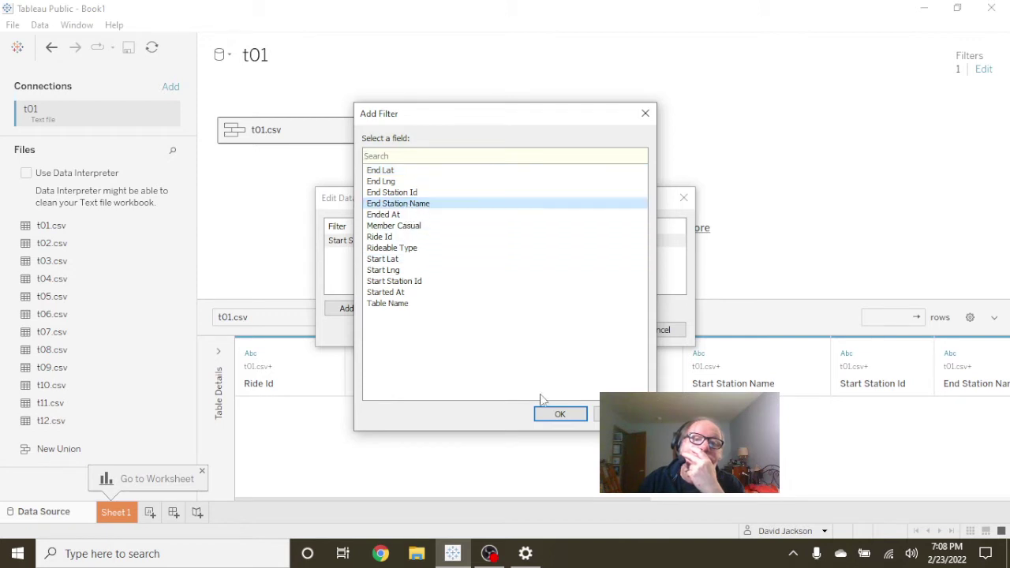
pyautogui.click(560, 417)
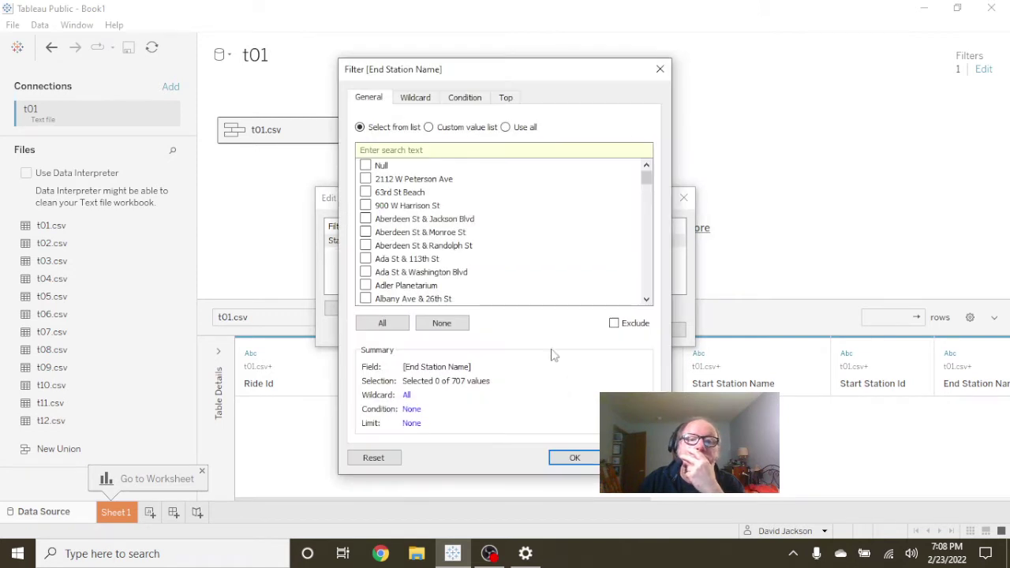
pyautogui.click(366, 165)
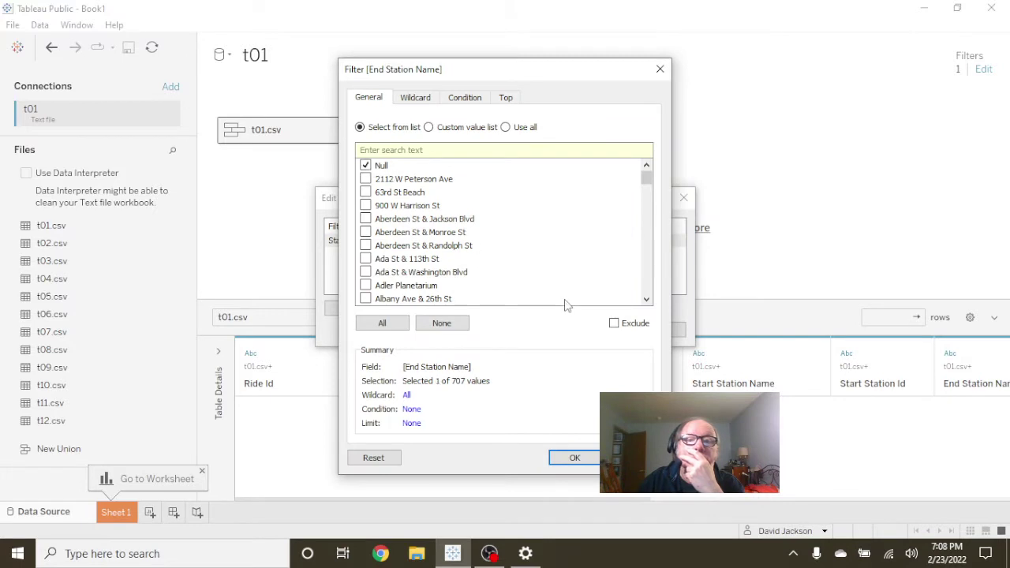
pyautogui.click(614, 324)
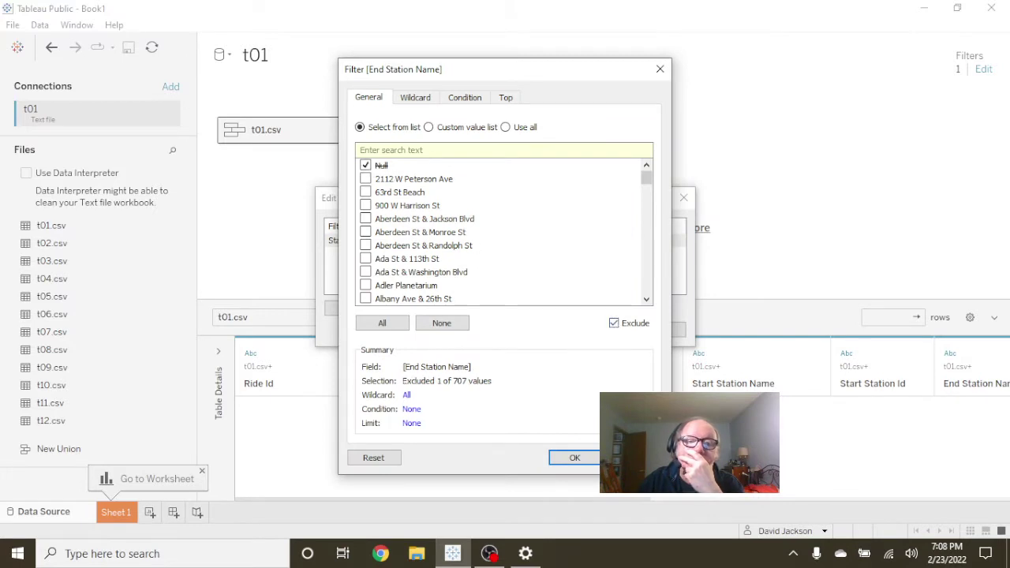
pyautogui.click(575, 458)
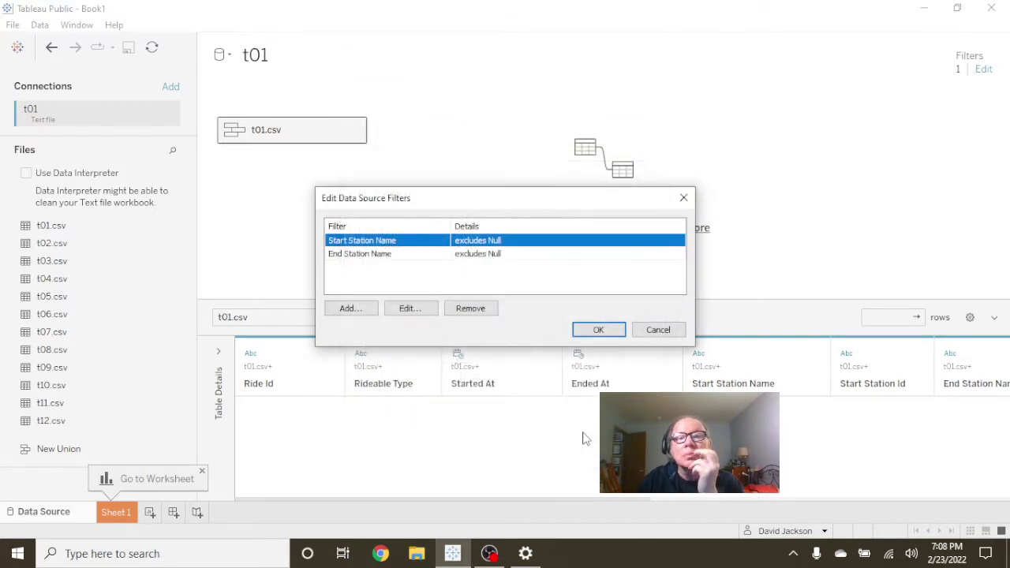
pyautogui.click(599, 330)
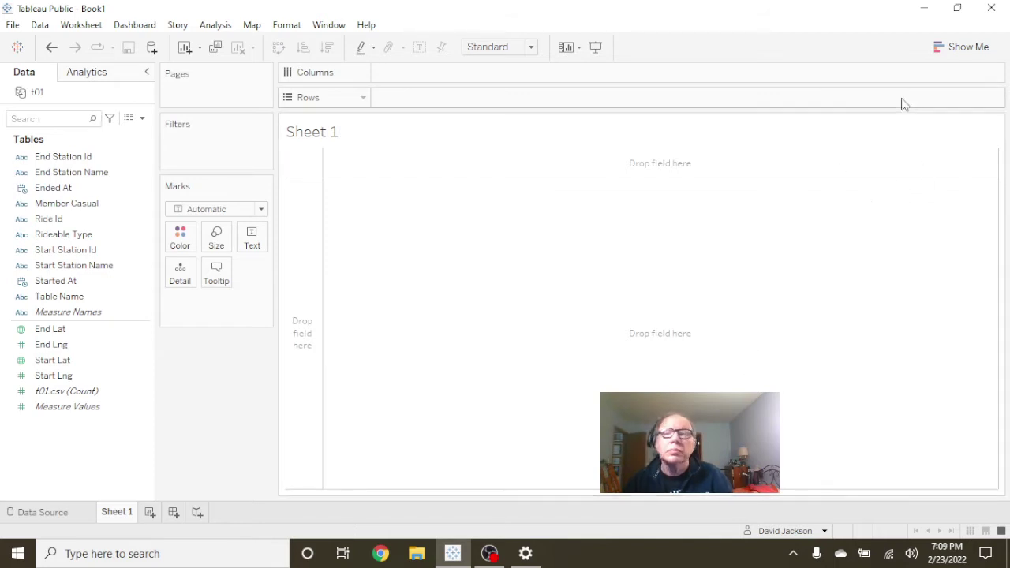
# Create a new calculated field named TripDuration.
pyautogui.click(960, 56)
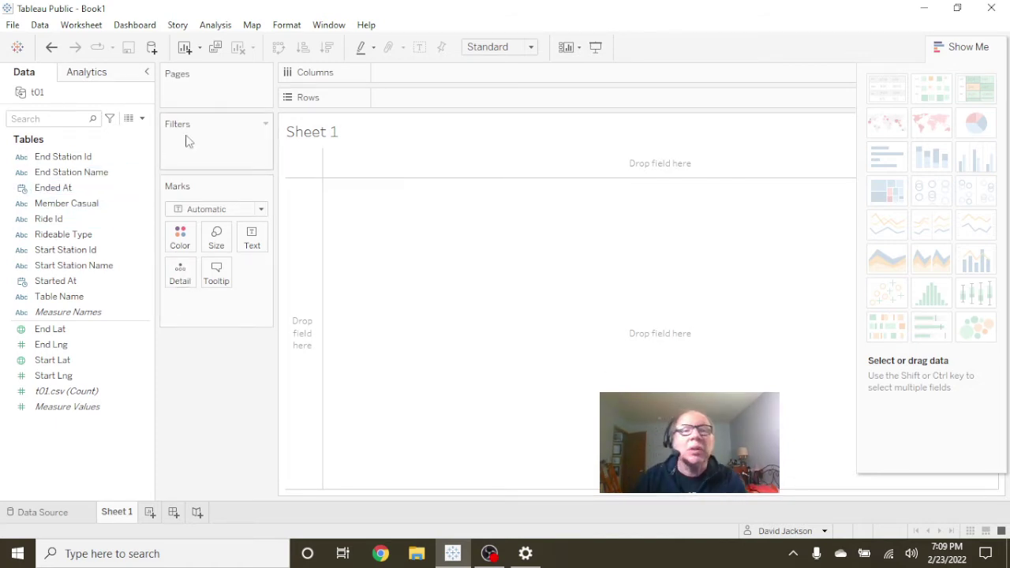
pyautogui.click(143, 120)
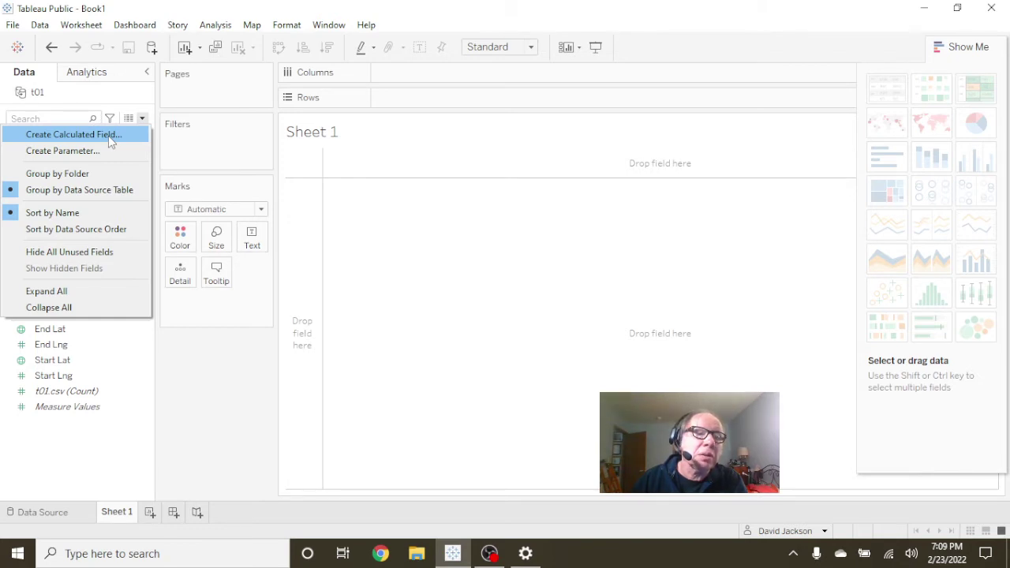
pyautogui.click(110, 138)
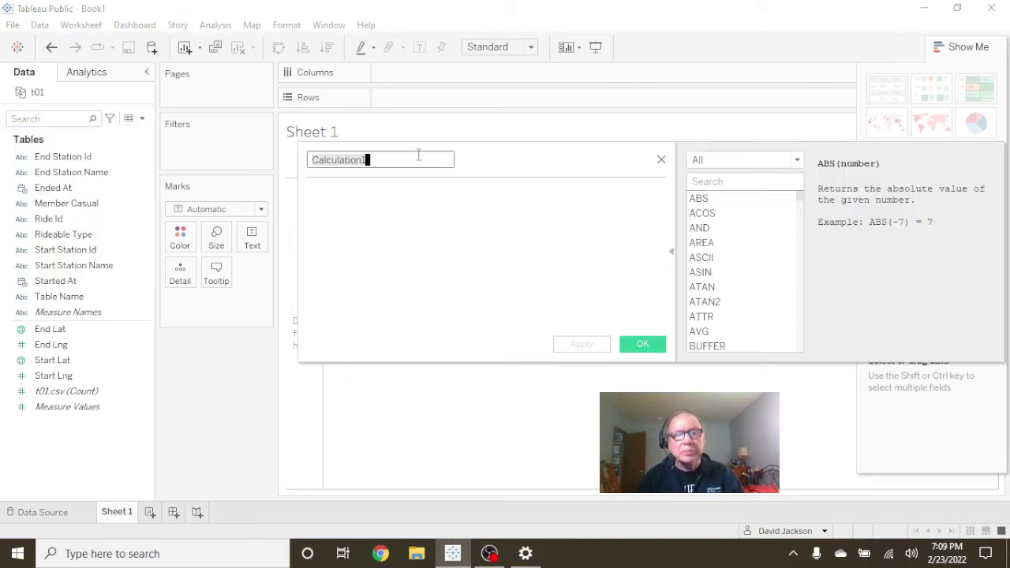
pyautogui.write('TripDurati')
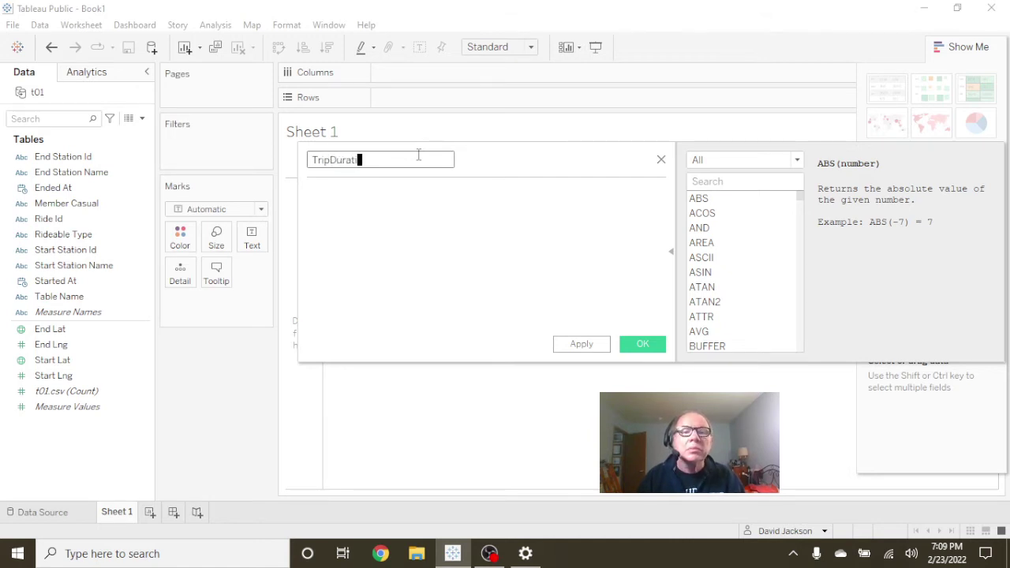
pyautogui.write('on')
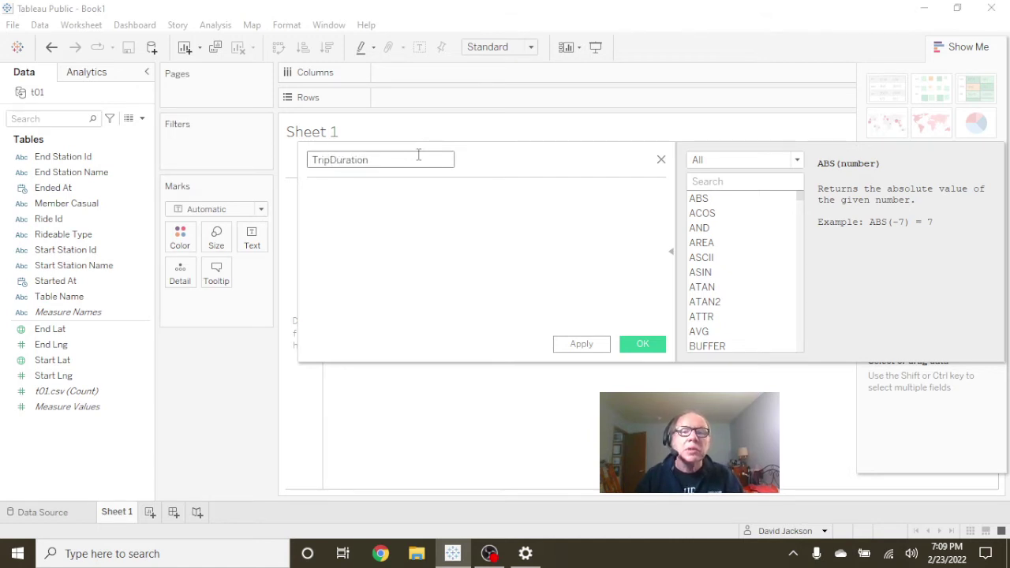
# Begin the TripDuration formula with an equals sign followed by the [Started At] field, and check the formula's error details.
pyautogui.click(440, 211)
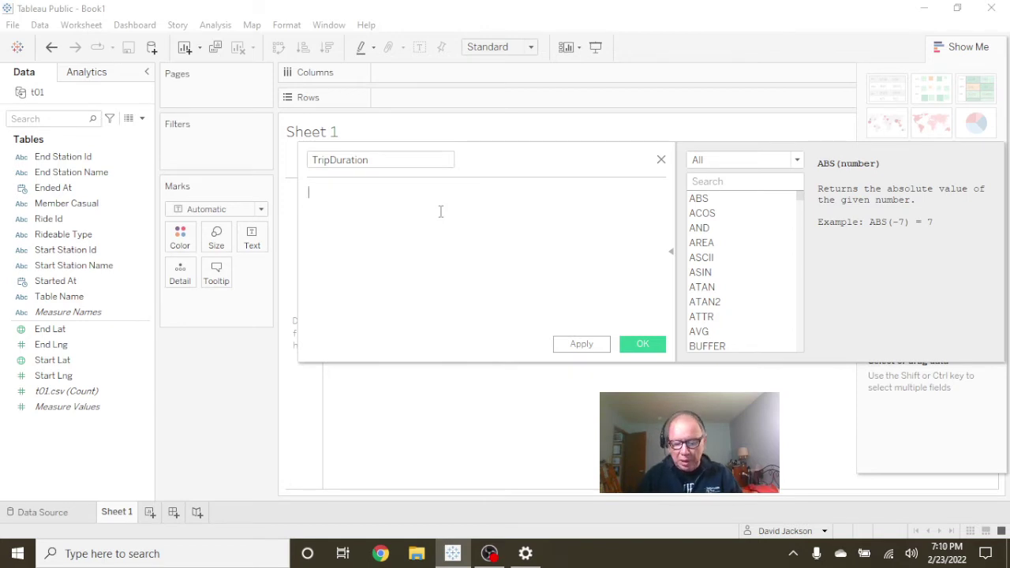
pyautogui.write('=st')
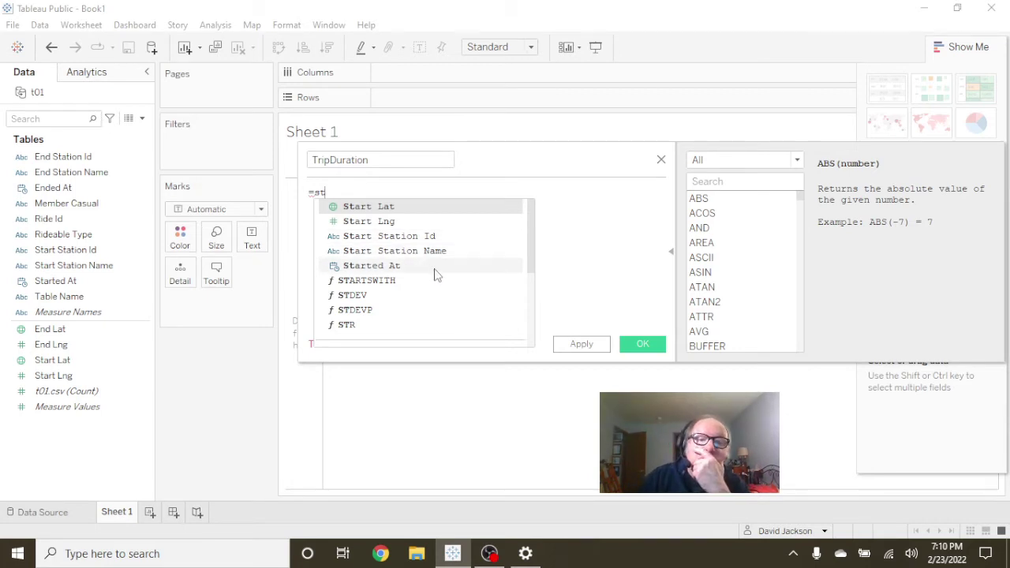
pyautogui.scroll(-1, 462, 287)
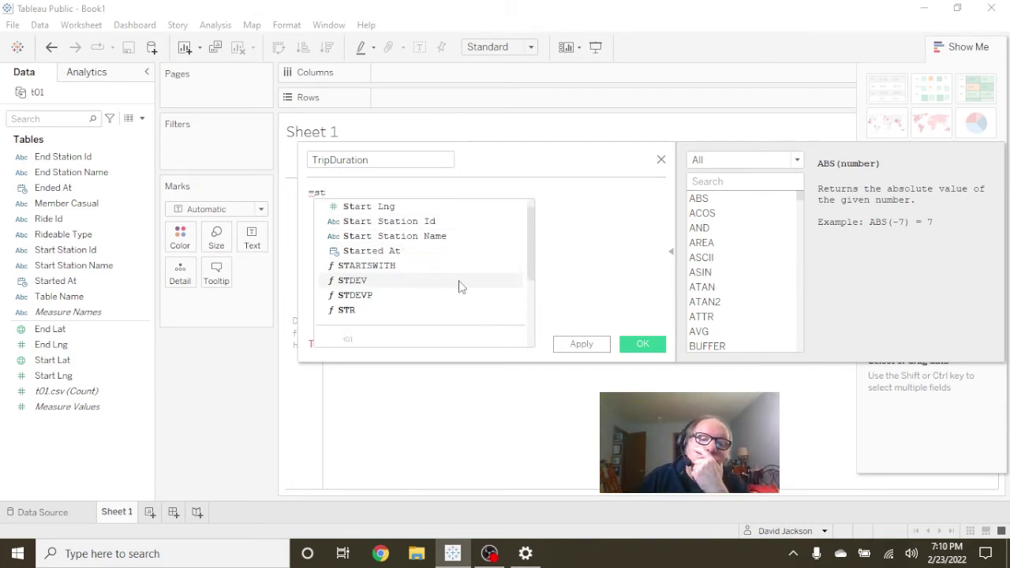
pyautogui.scroll(-3, 461, 286)
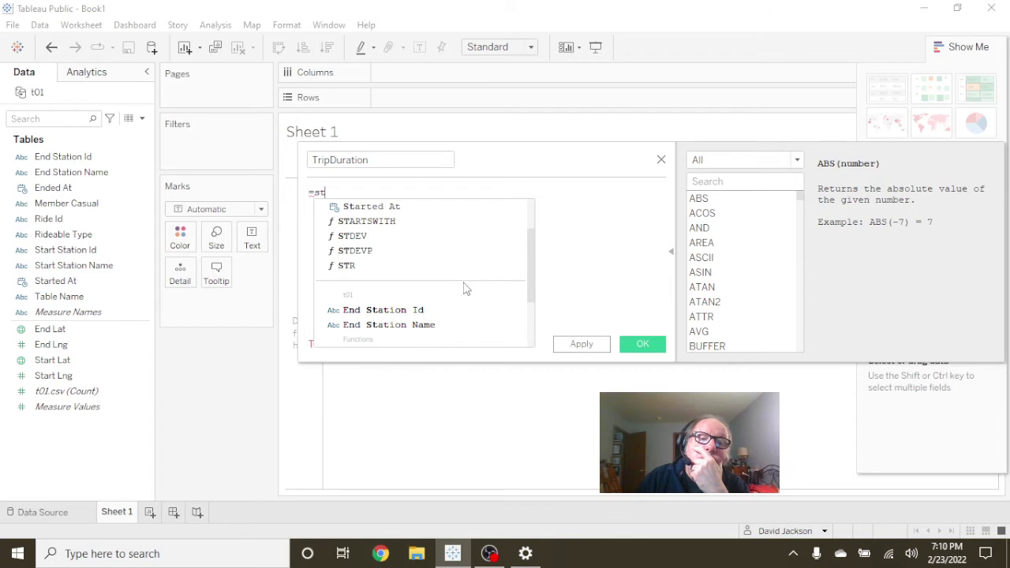
pyautogui.scroll(4, 466, 288)
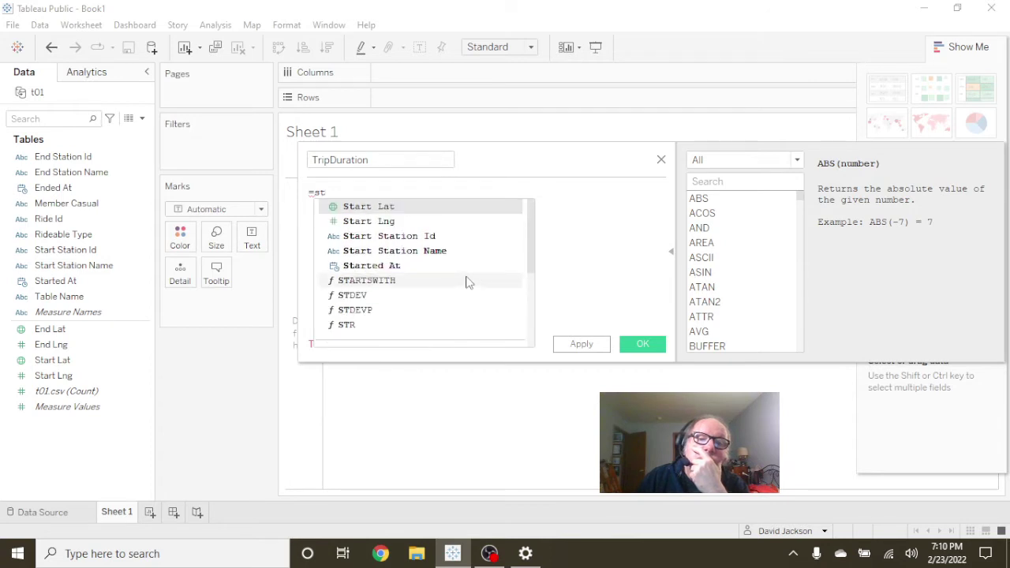
pyautogui.scroll(-5, 466, 282)
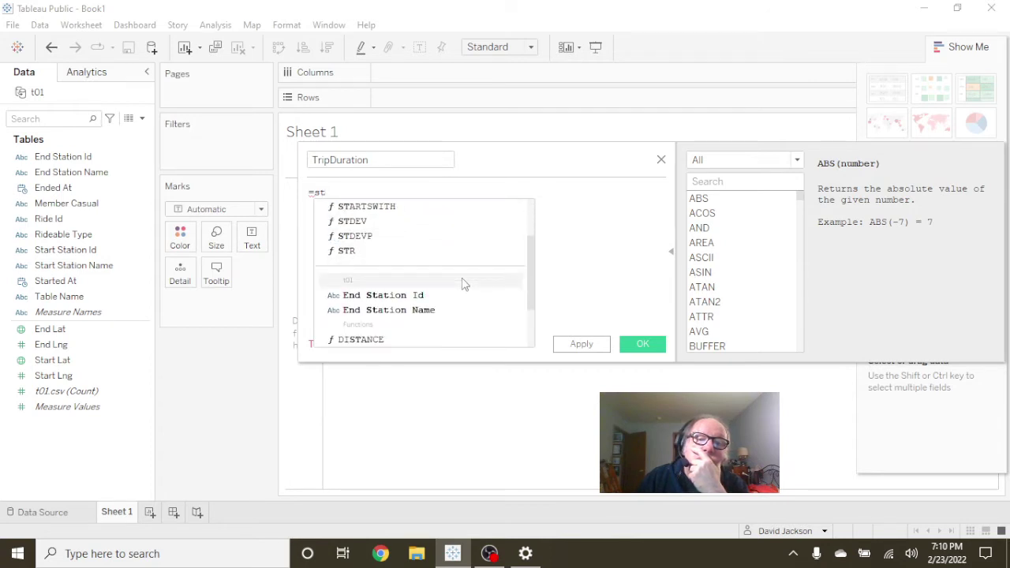
pyautogui.scroll(-2, 464, 284)
pyautogui.scroll(-3, 462, 285)
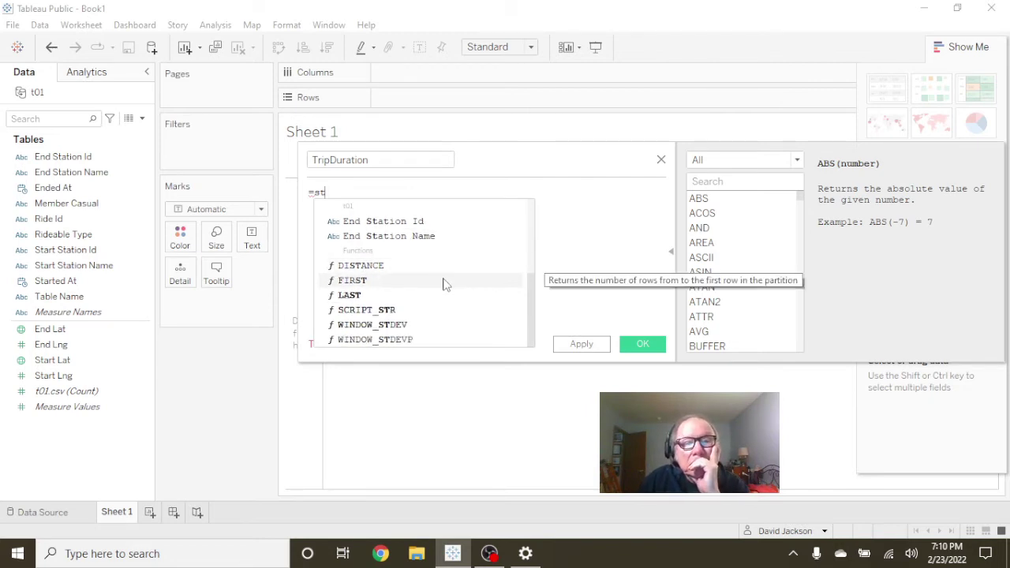
pyautogui.scroll(2, 445, 283)
pyautogui.scroll(6, 446, 282)
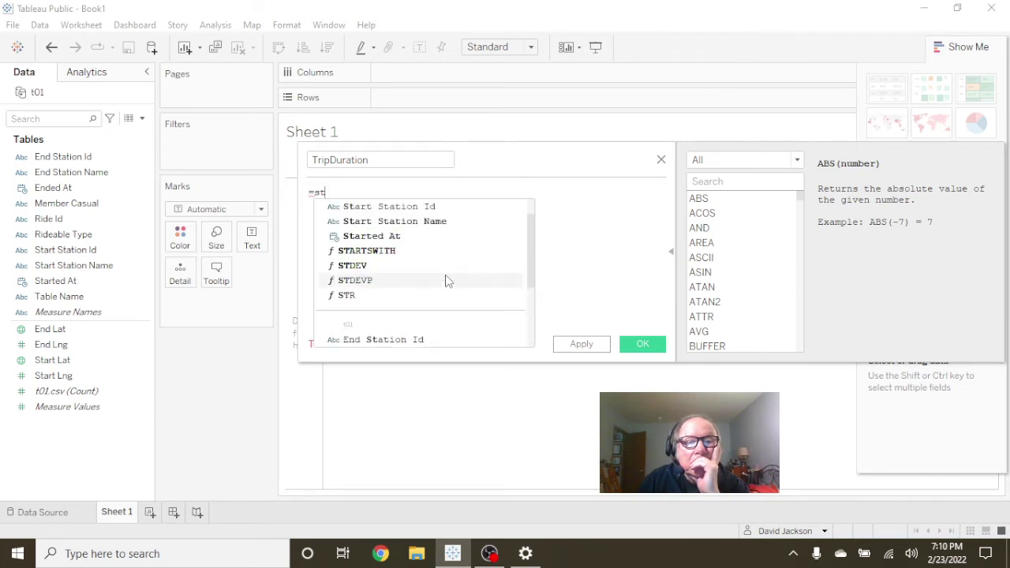
pyautogui.scroll(2, 446, 282)
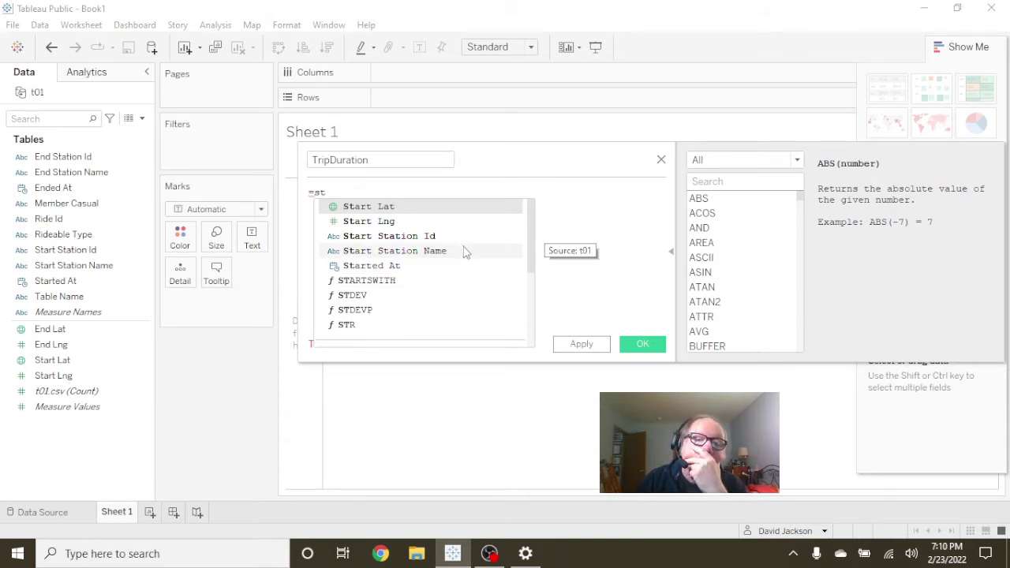
pyautogui.doubleClick(392, 267)
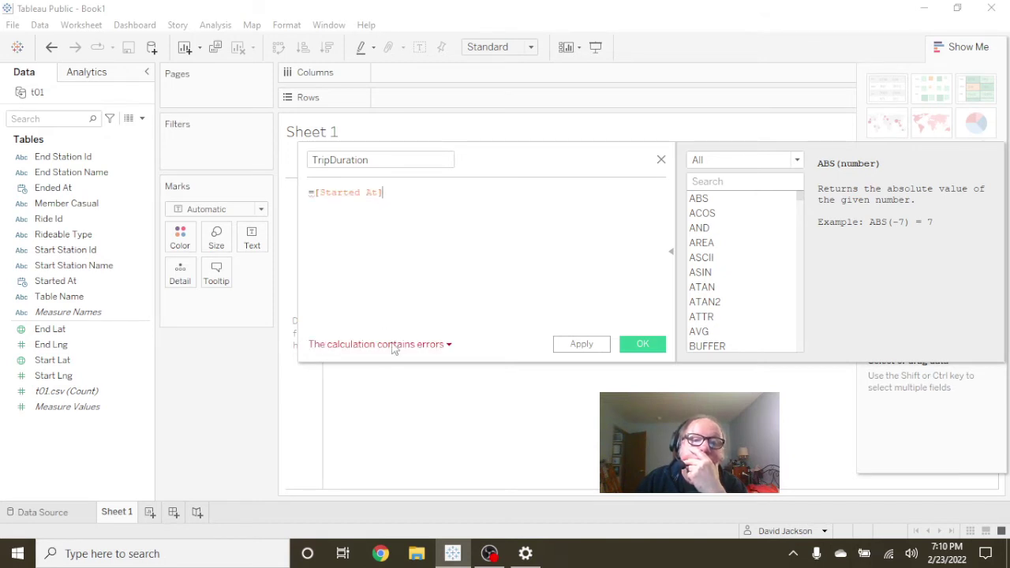
pyautogui.click(448, 346)
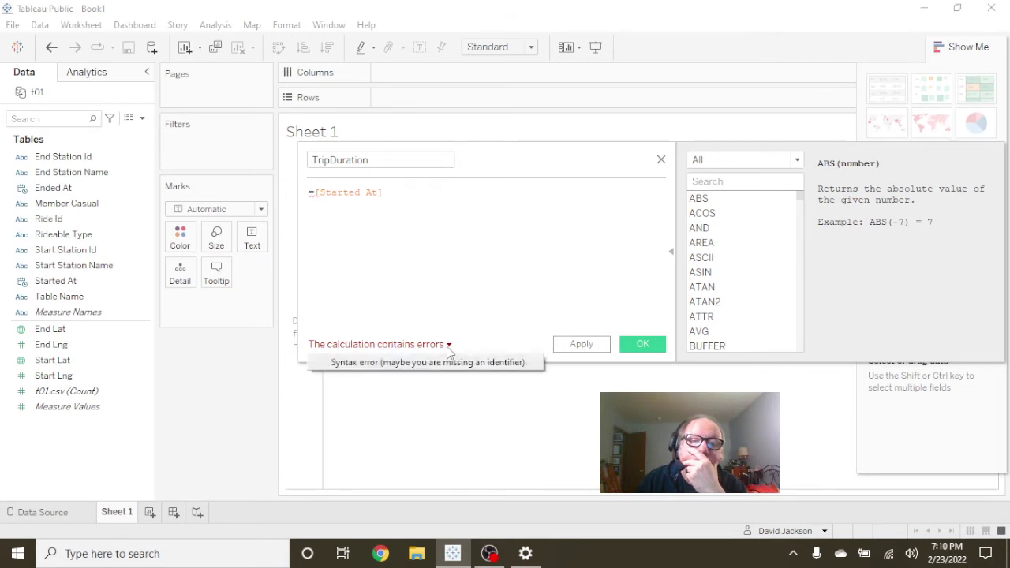
# Insert the [Ended At] field and a minus sign before [Started At] in the TripDuration formula.
pyautogui.click(318, 195)
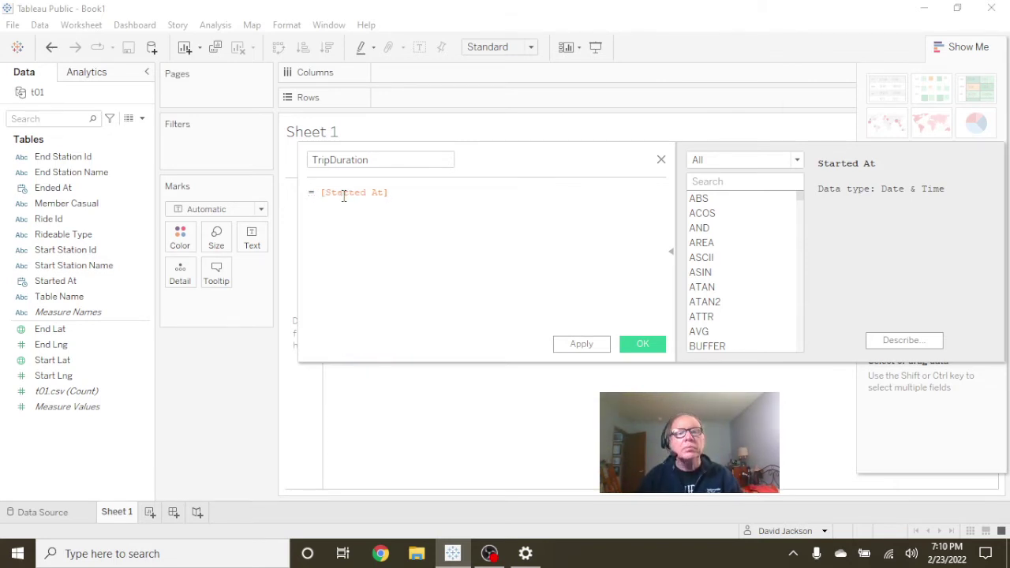
pyautogui.write('End')
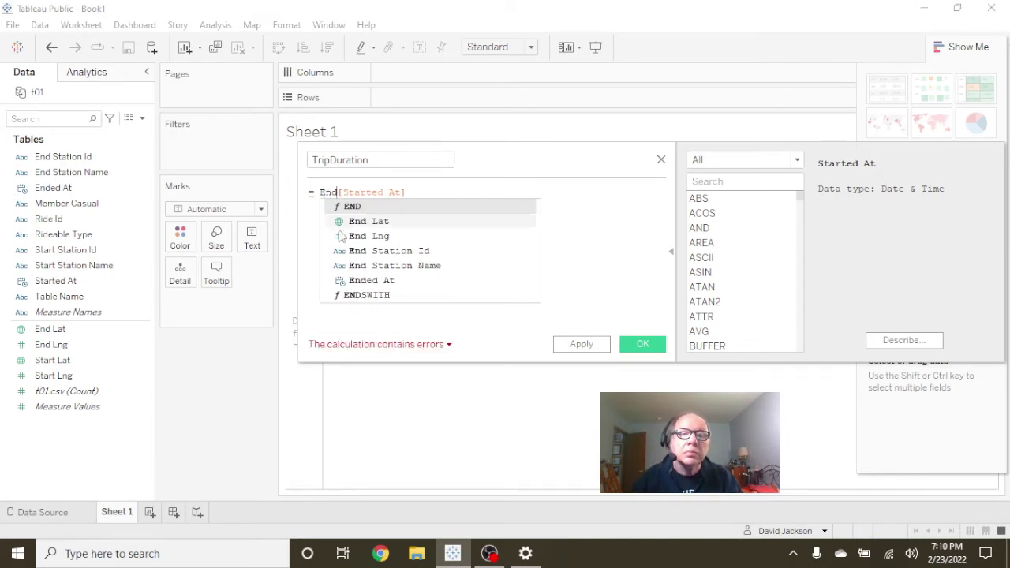
pyautogui.click(364, 280)
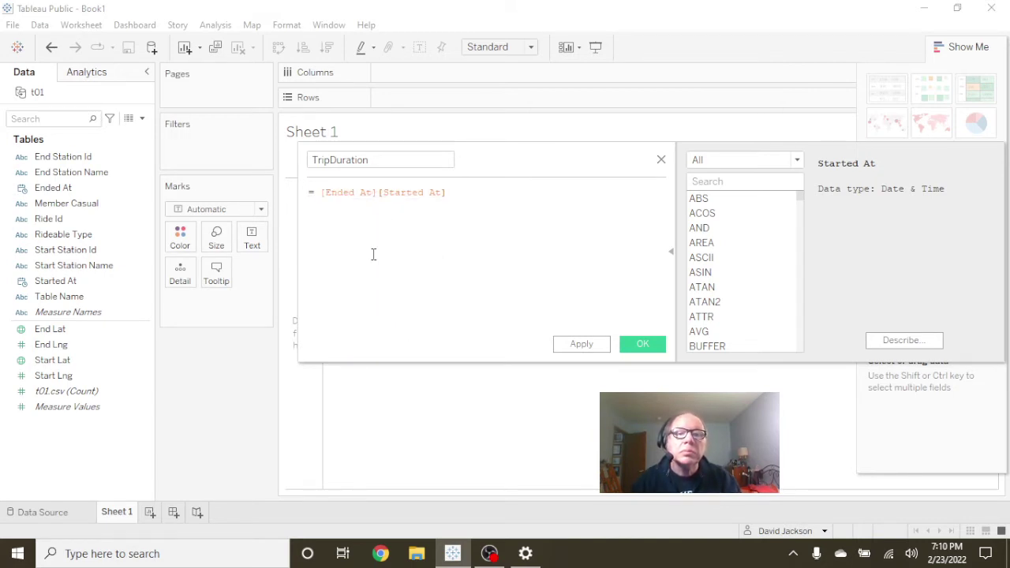
pyautogui.write('-')
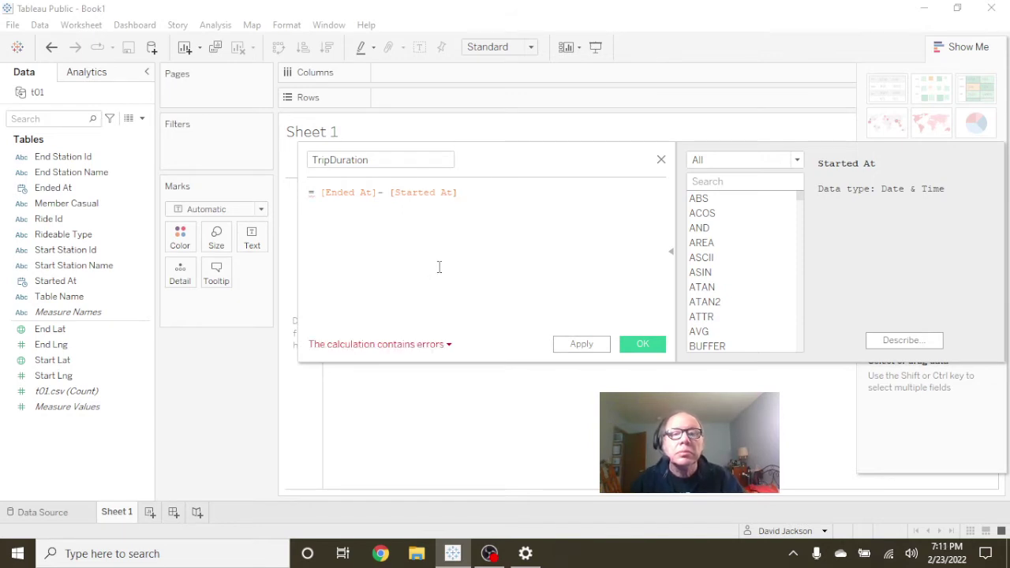
# Check the formula's error details and remove the leading equals sign, leaving [Ended At]- [Started At].
pyautogui.click(447, 347)
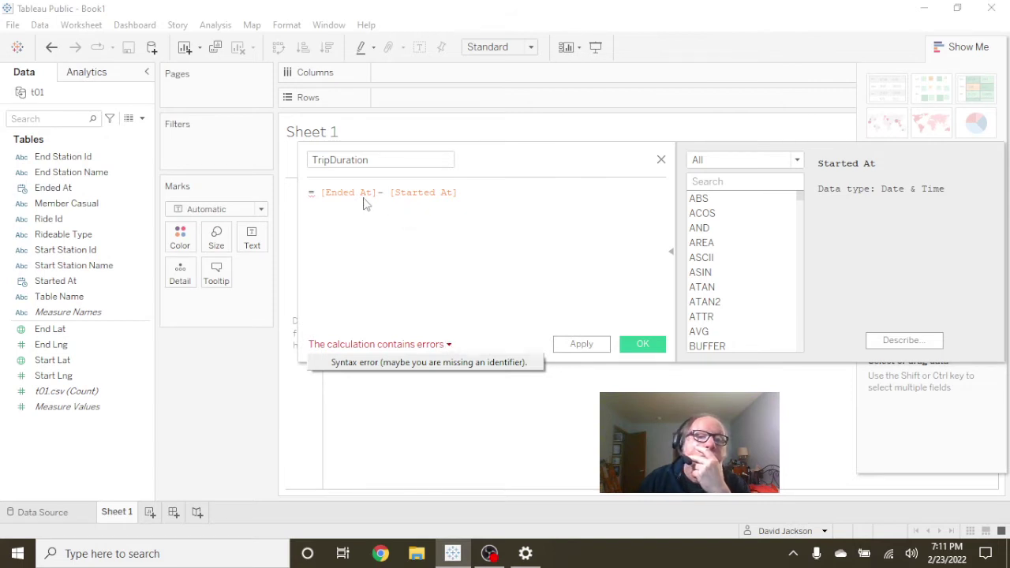
pyautogui.click(322, 194)
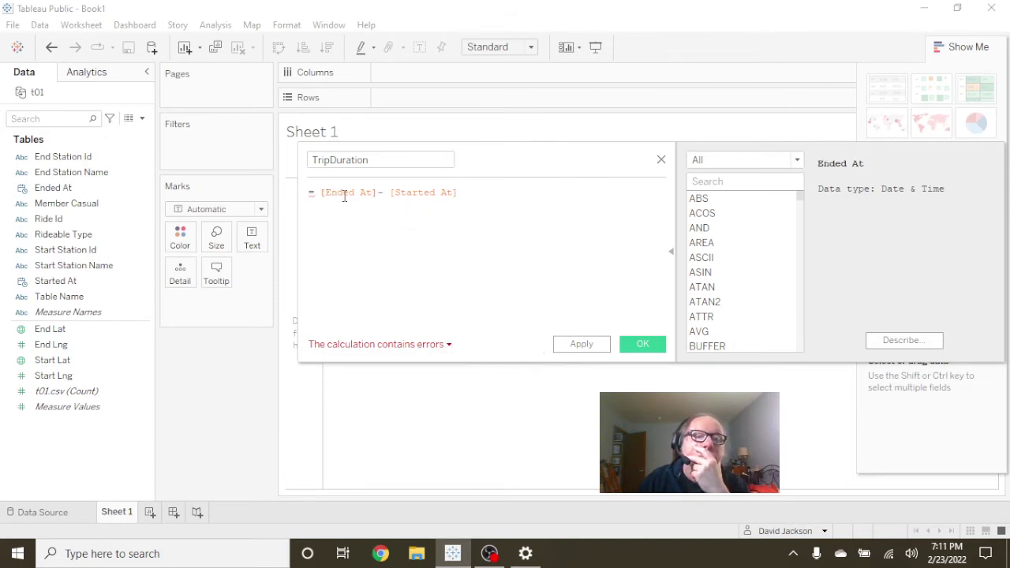
pyautogui.click(318, 194)
pyautogui.press('BackSpace')
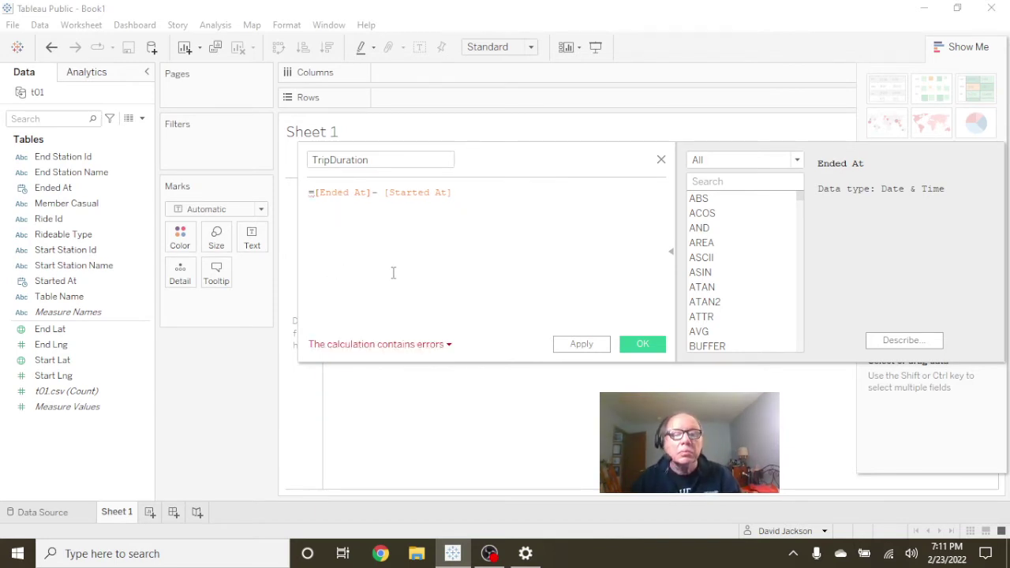
pyautogui.press('BackSpace')
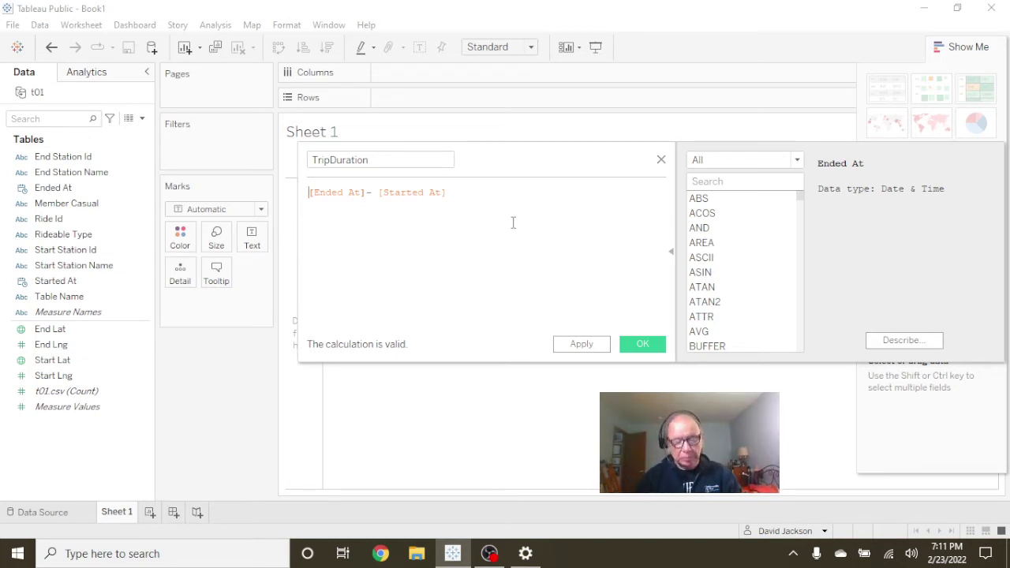
# Try to turn the duration formula into an IF condition that tests [Ended At]- [Started At] >0, and check its error details.
pyautogui.write('if')
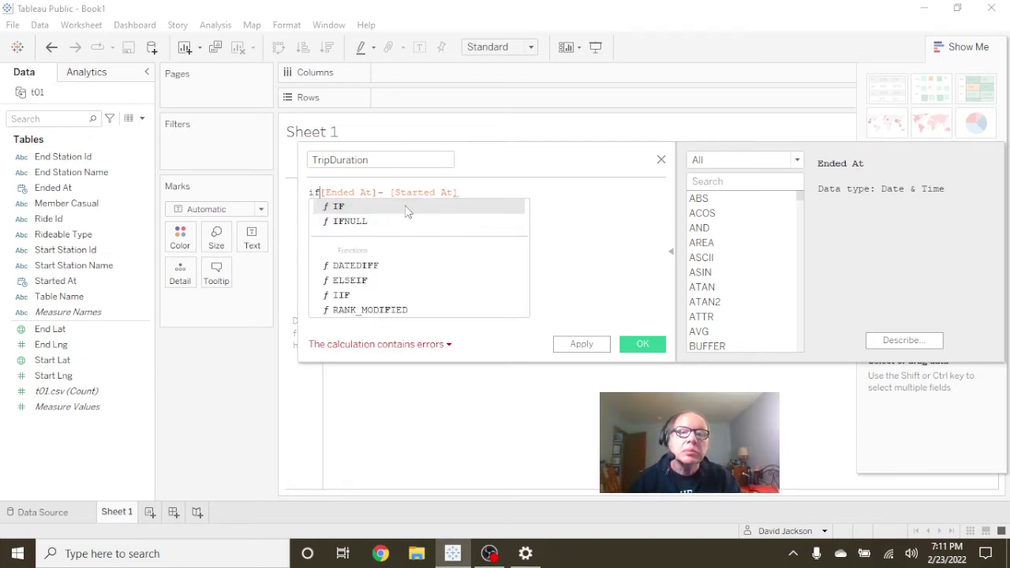
pyautogui.doubleClick(406, 206)
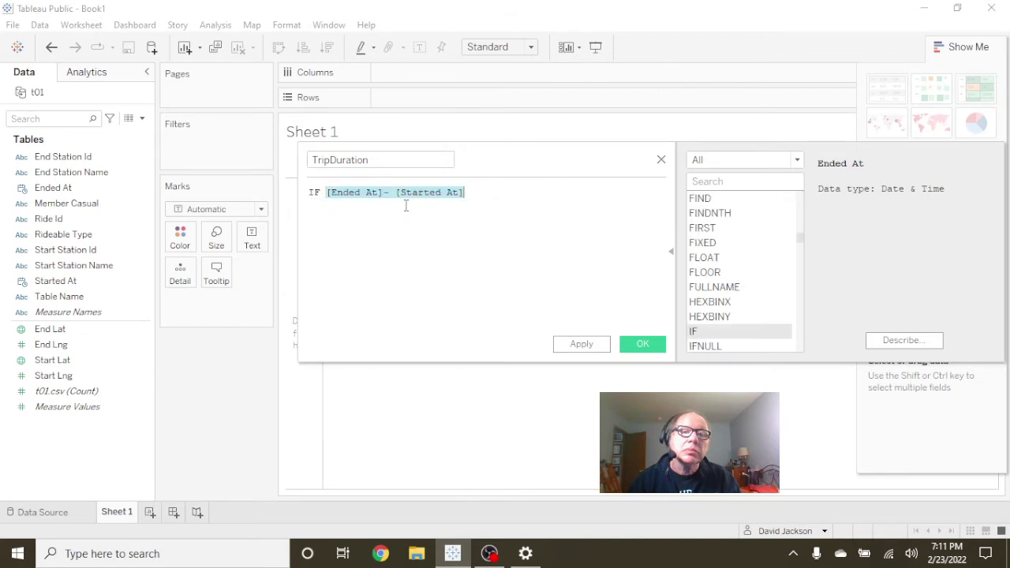
pyautogui.click(480, 192)
pyautogui.write('>0')
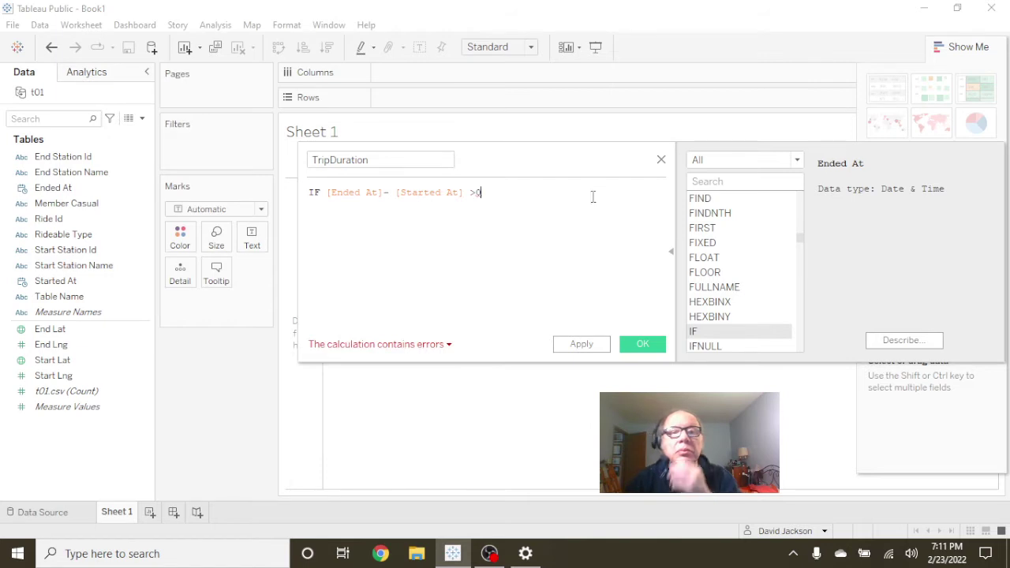
pyautogui.click(451, 345)
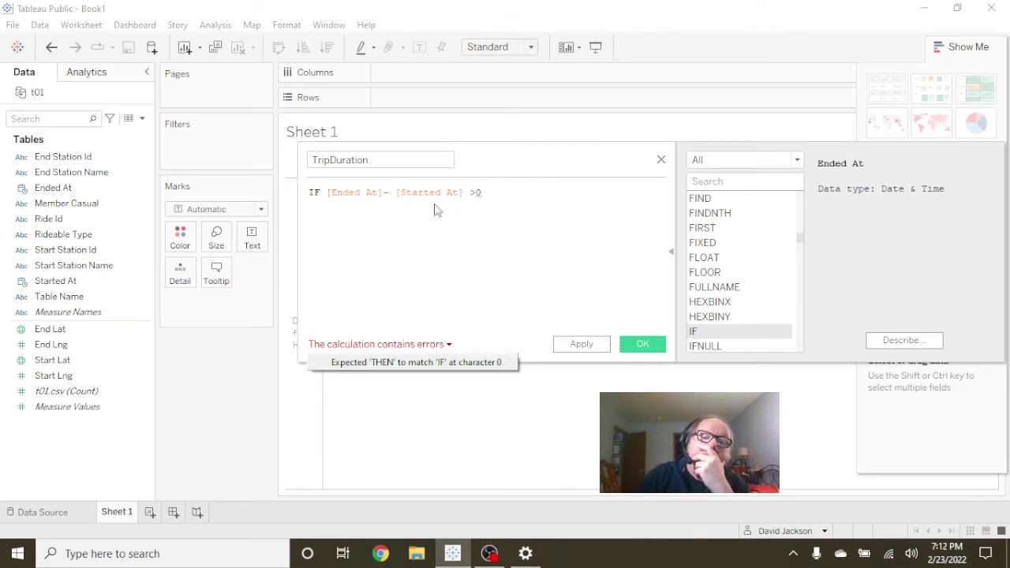
# Remove the >0 comparison and the IF keyword from the TripDuration formula.
pyautogui.click(491, 197)
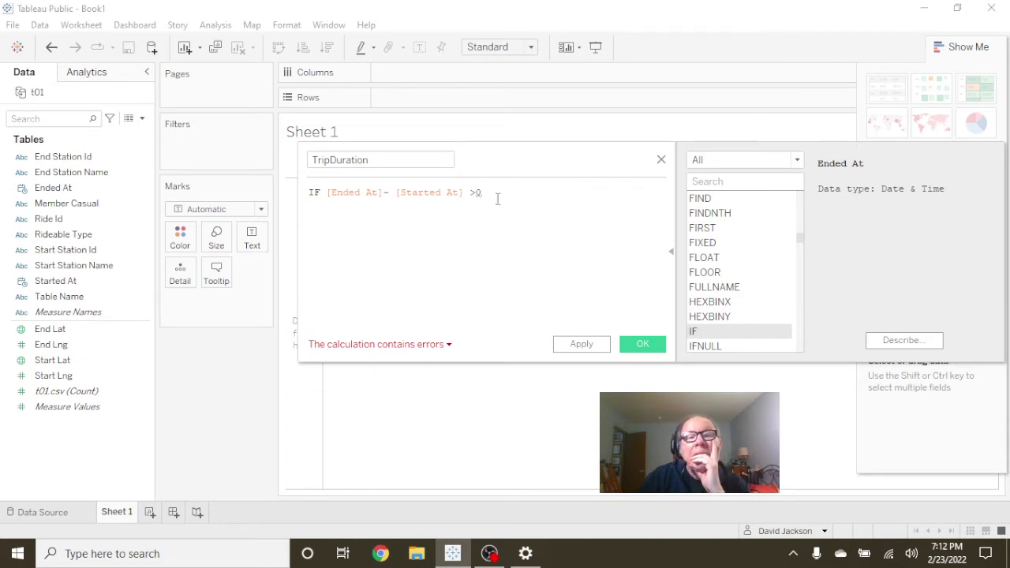
pyautogui.press('BackSpace')
pyautogui.press('BackSpace')
pyautogui.press('BackSpace')
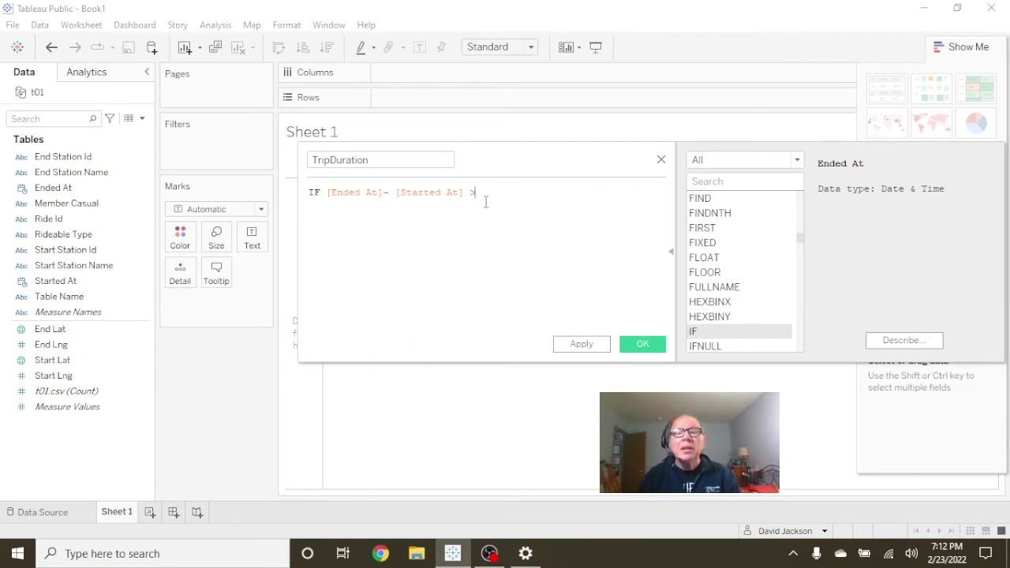
pyautogui.click(325, 193)
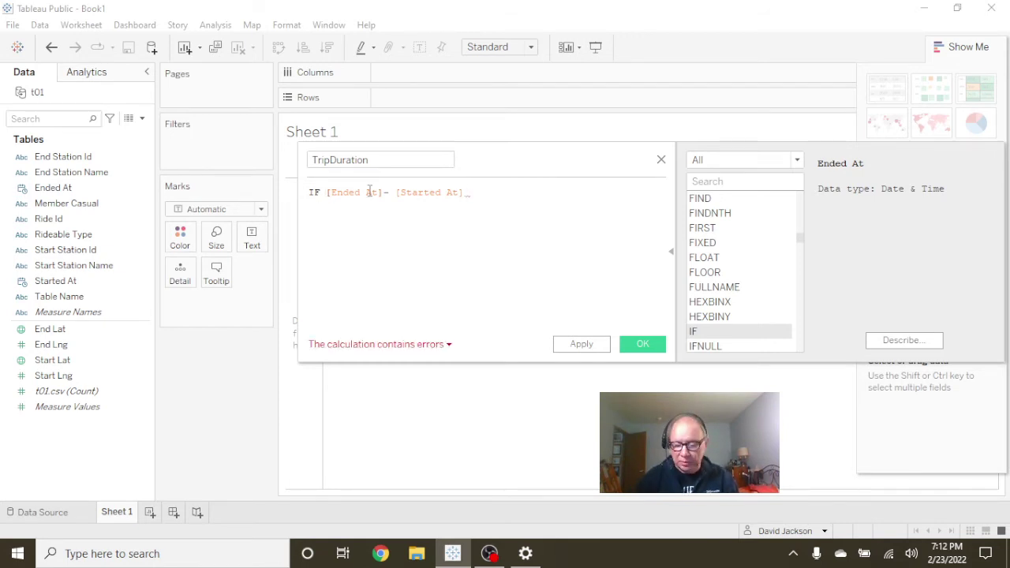
pyautogui.press('BackSpace')
pyautogui.press('BackSpace')
pyautogui.press('BackSpace')
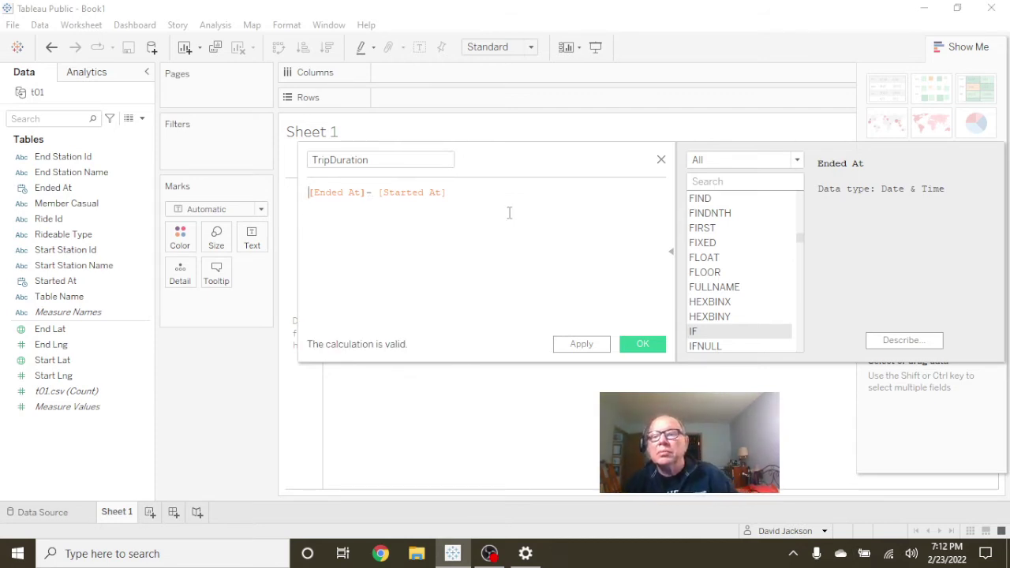
# Browse the calculation function list and read the descriptions of DATETRUNC, DATETIME and DATEDIFF.
pyautogui.scroll(5, 769, 258)
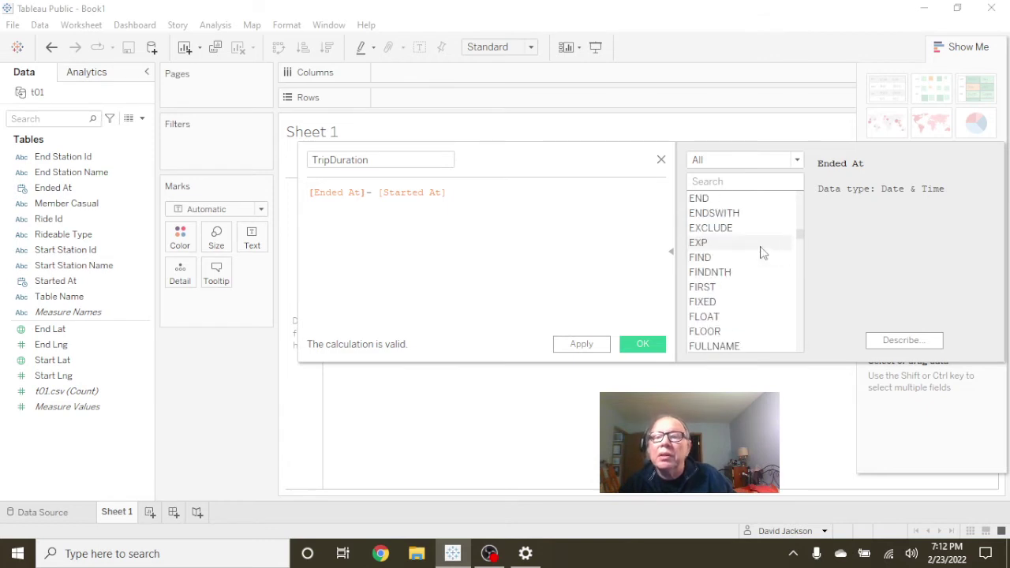
pyautogui.scroll(1, 762, 252)
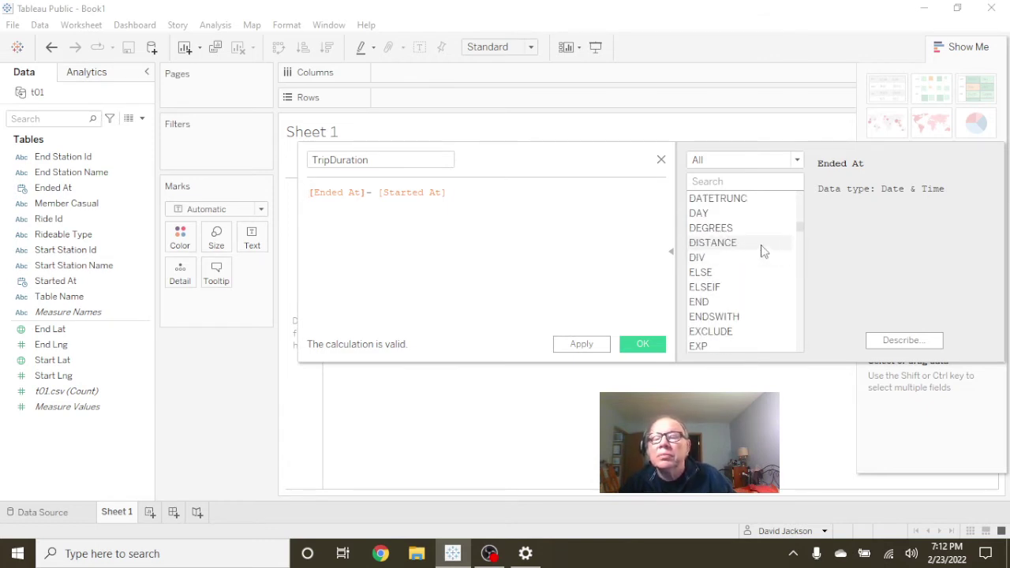
pyautogui.click(744, 199)
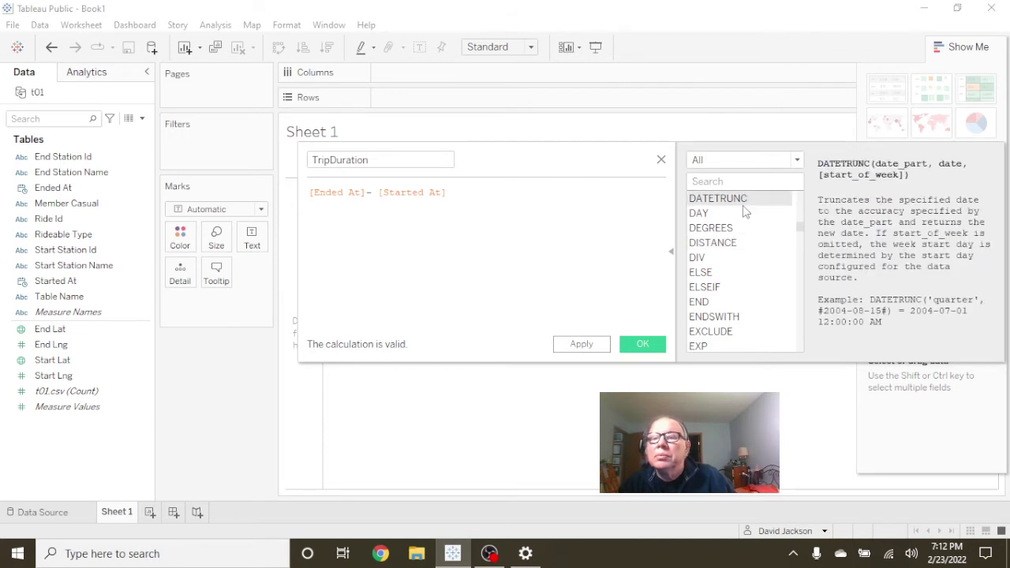
pyautogui.scroll(1, 745, 212)
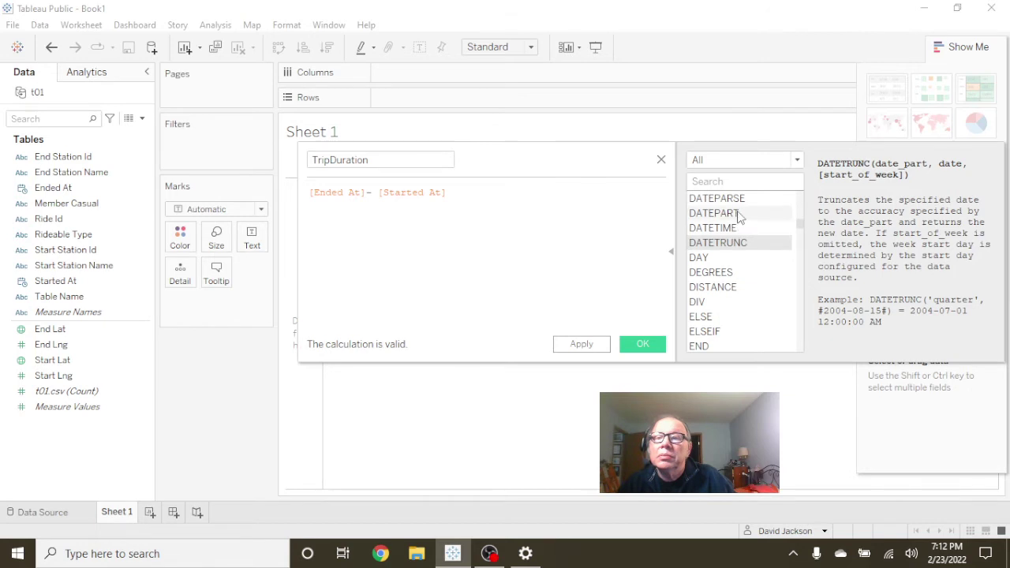
pyautogui.click(728, 228)
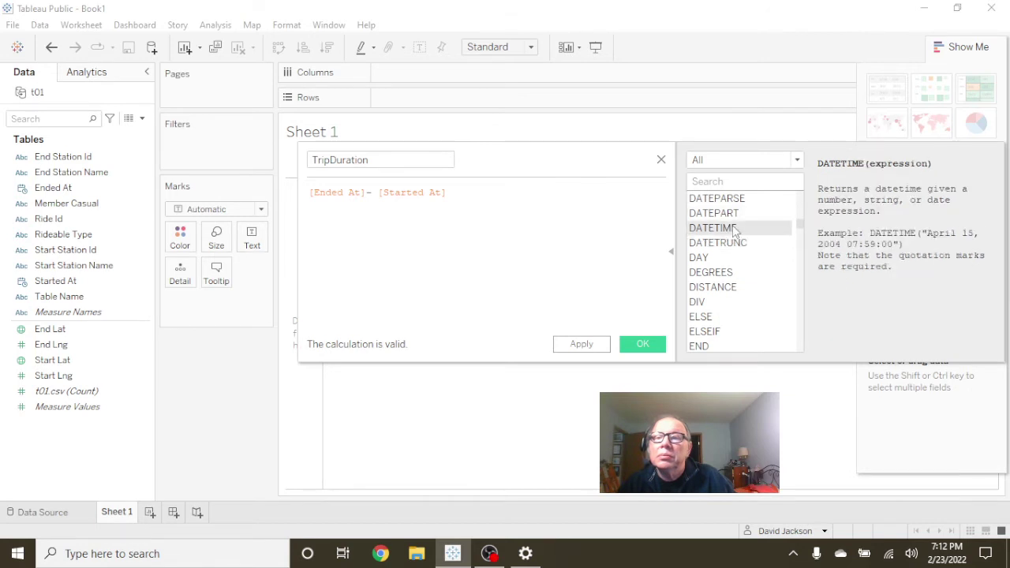
pyautogui.scroll(3, 737, 229)
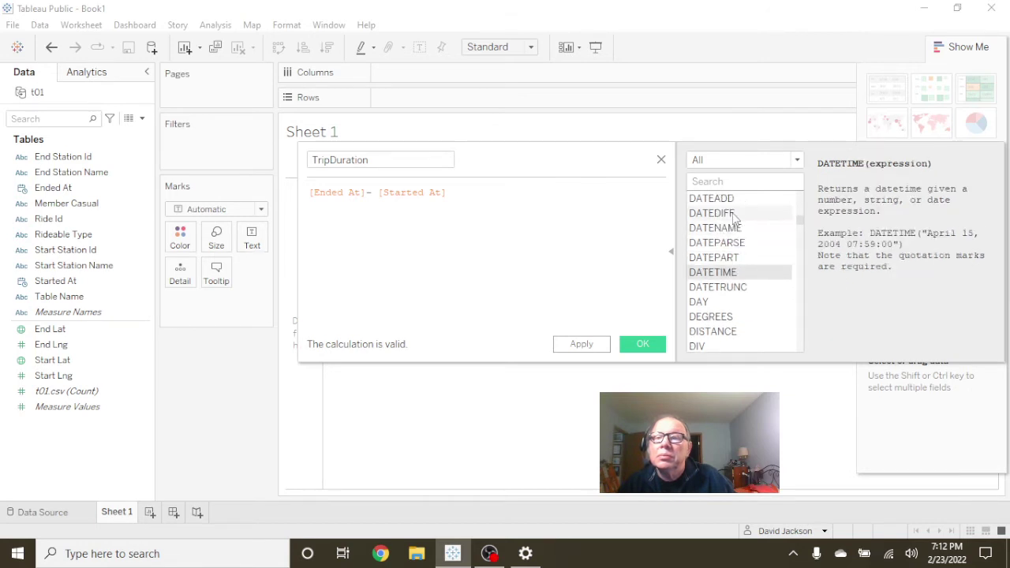
pyautogui.click(734, 214)
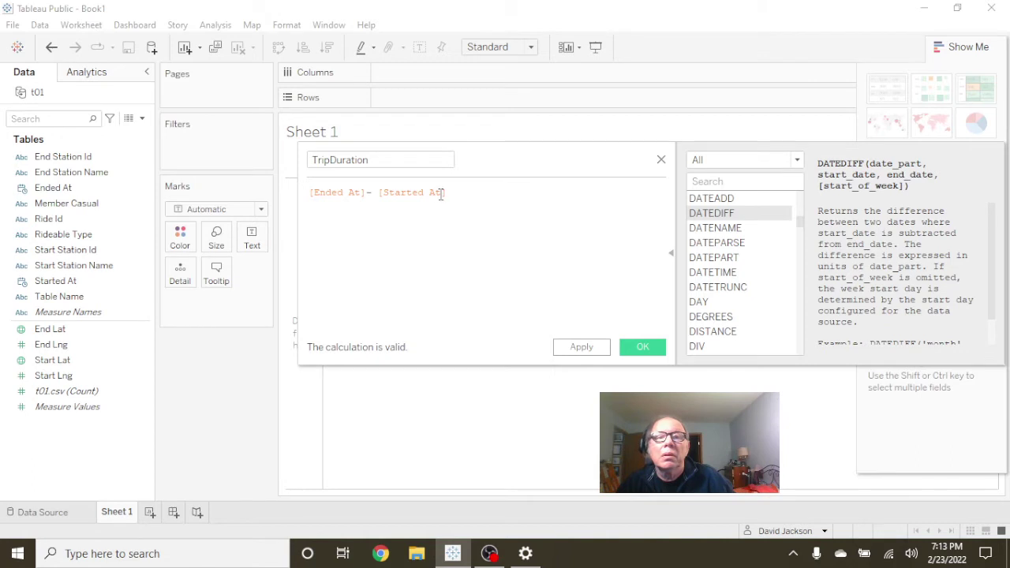
# Remove [Ended At] and the minus sign from the TripDuration formula, leaving only [Started At].
pyautogui.click(381, 193)
pyautogui.press('BackSpace')
pyautogui.press('BackSpace')
pyautogui.press('BackSpace')
pyautogui.press('BackSpace')
pyautogui.press('BackSpace')
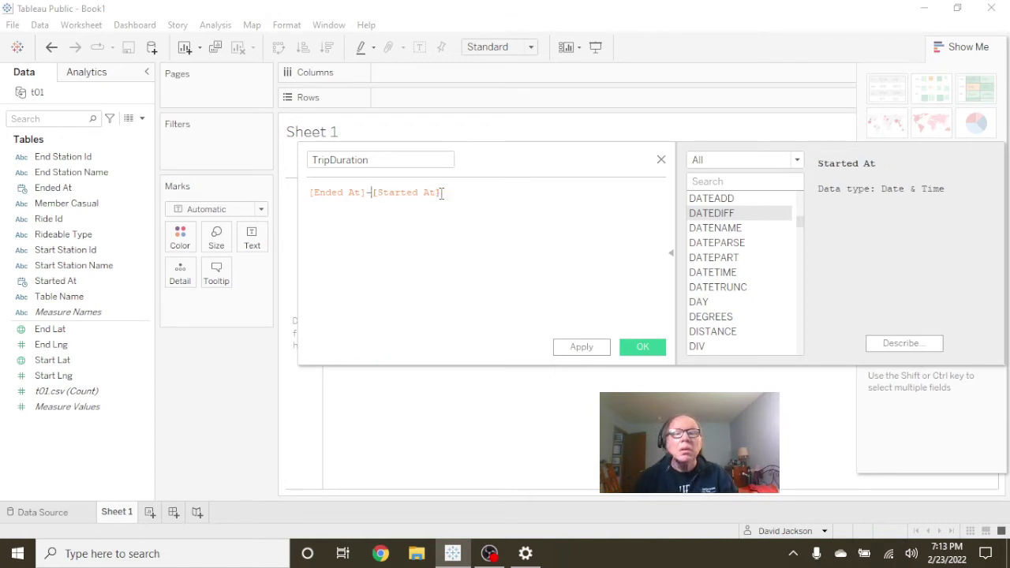
pyautogui.press('BackSpace')
pyautogui.press('BackSpace')
pyautogui.press('BackSpace')
pyautogui.press('BackSpace')
pyautogui.press('BackSpace')
pyautogui.press('BackSpace')
pyautogui.press('BackSpace')
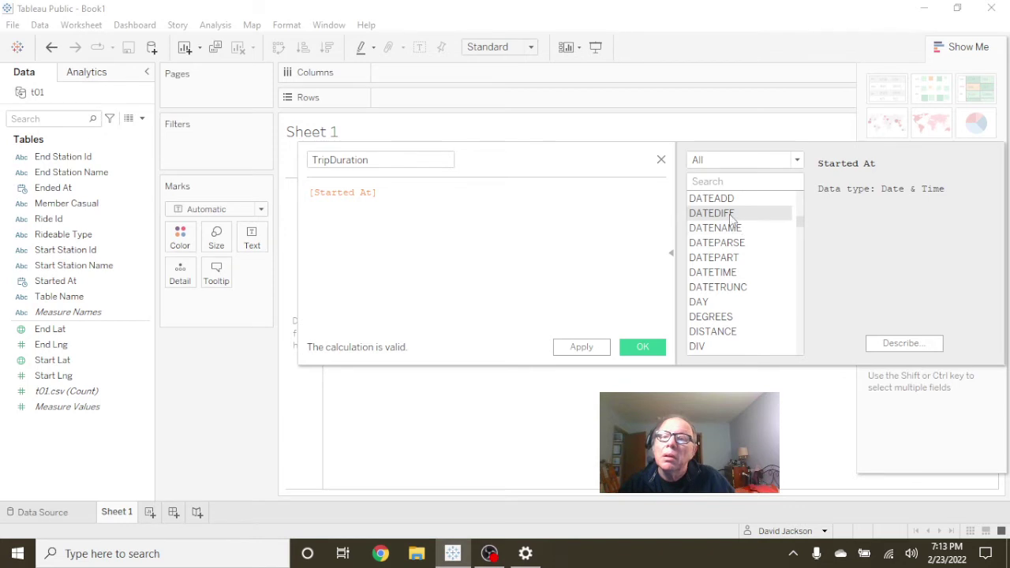
# Insert the DATEDIFF function into the TripDuration formula and move [Started At] inside its parentheses.
pyautogui.click(727, 203)
pyautogui.click(727, 213)
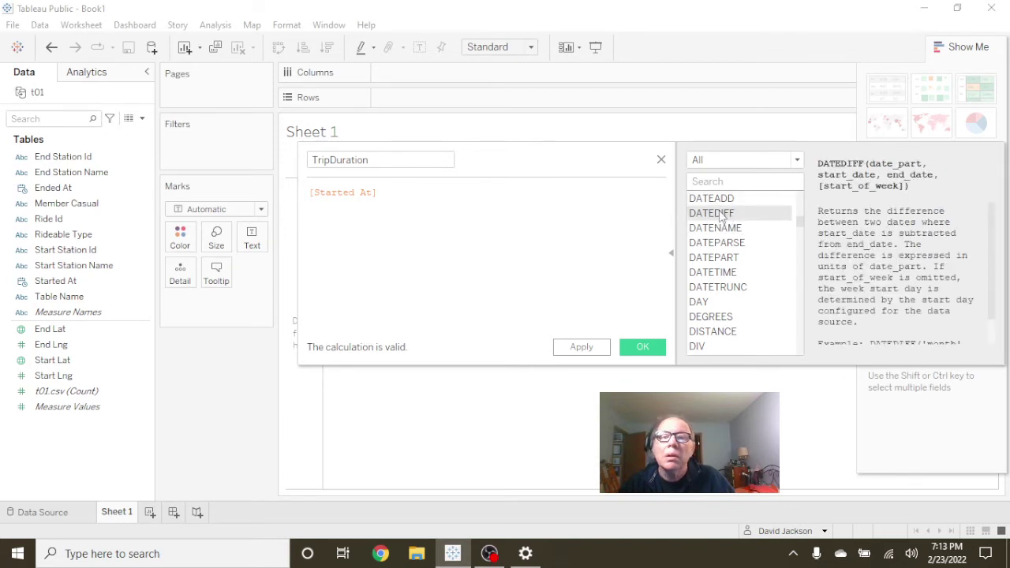
pyautogui.doubleClick(715, 214)
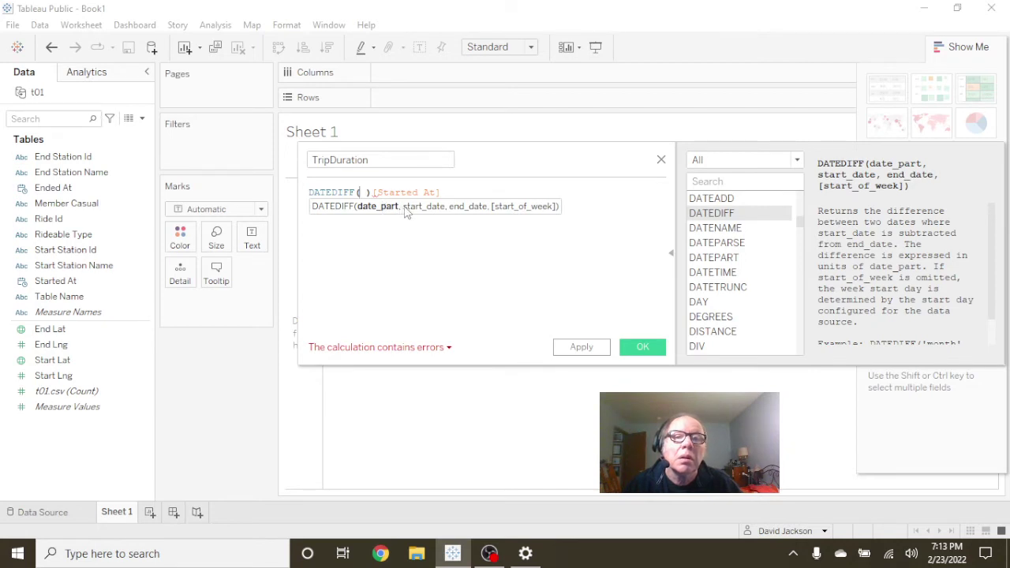
pyautogui.doubleClick(415, 193)
pyautogui.hotkey('ctrl', 'c')
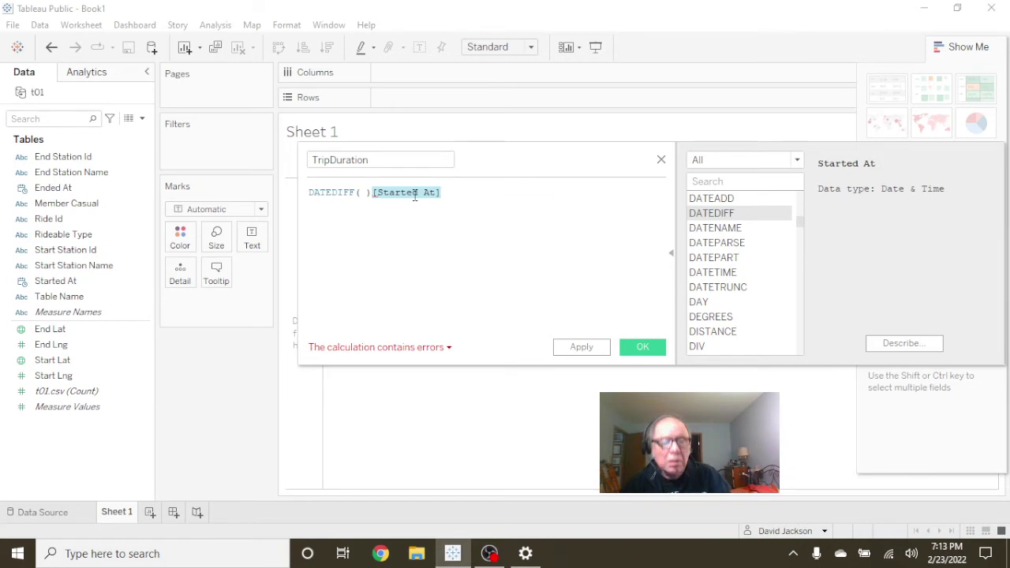
pyautogui.press('BackSpace')
pyautogui.click(366, 192)
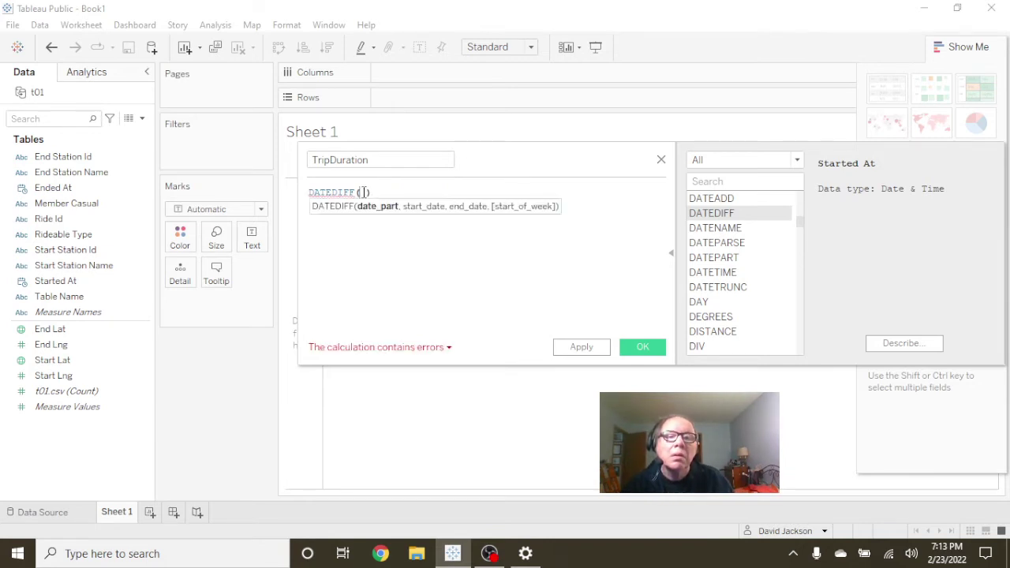
pyautogui.hotkey('ctrl', 'v')
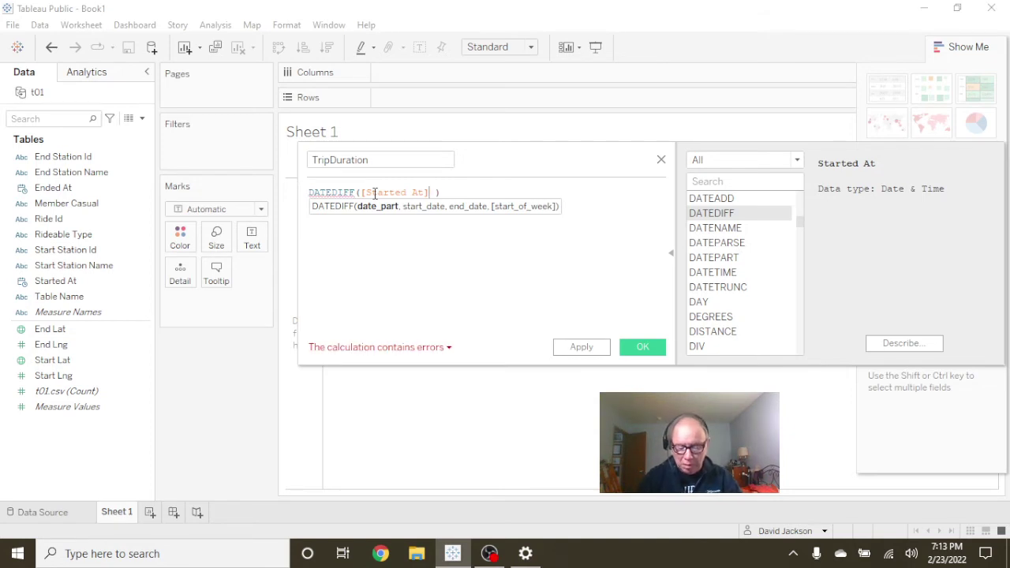
# Try adding [Ended At] as the second DATEDIFF argument after [Started At], and check the formula's error details.
pyautogui.write(', [')
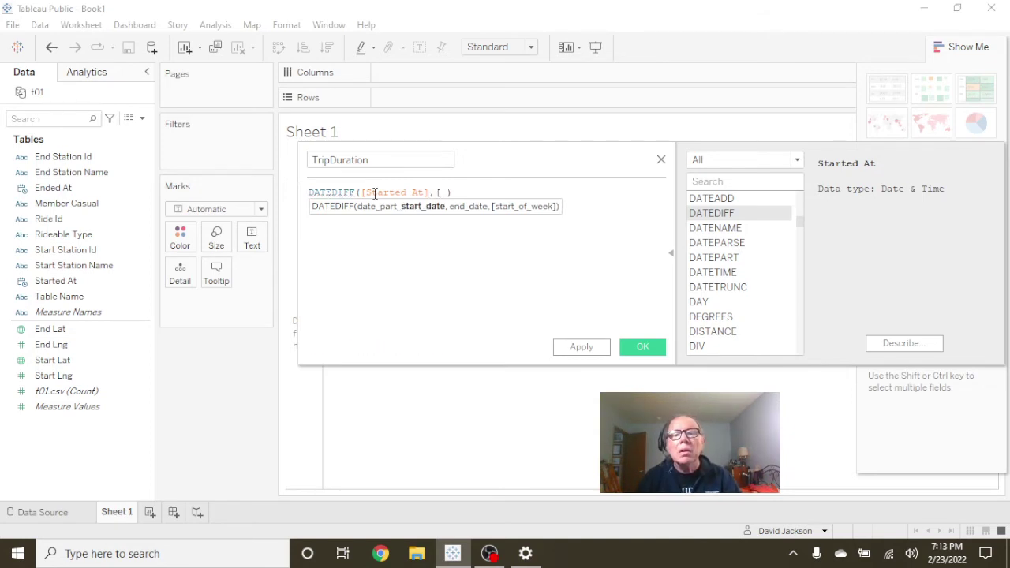
pyautogui.write('End')
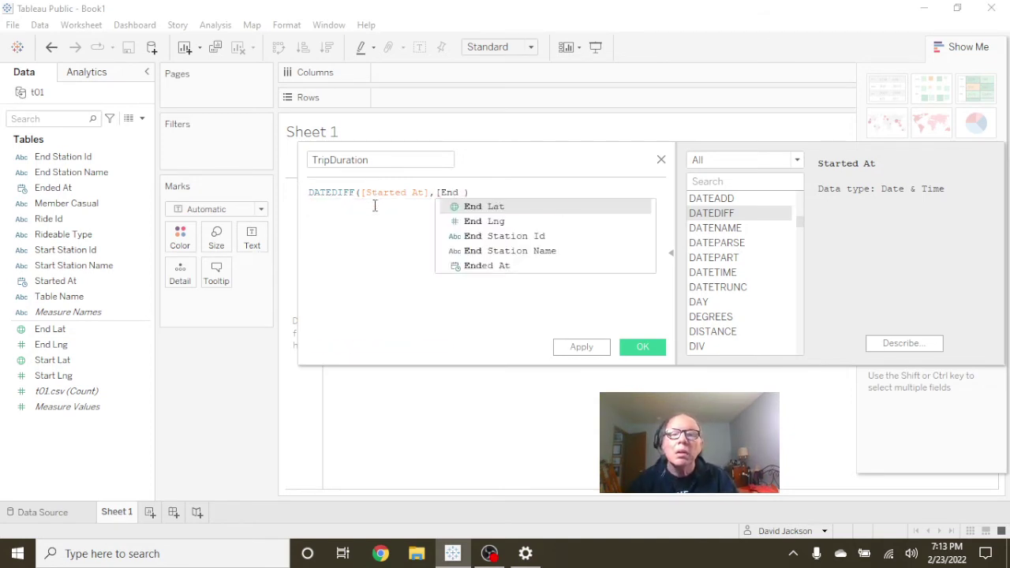
pyautogui.click(475, 266)
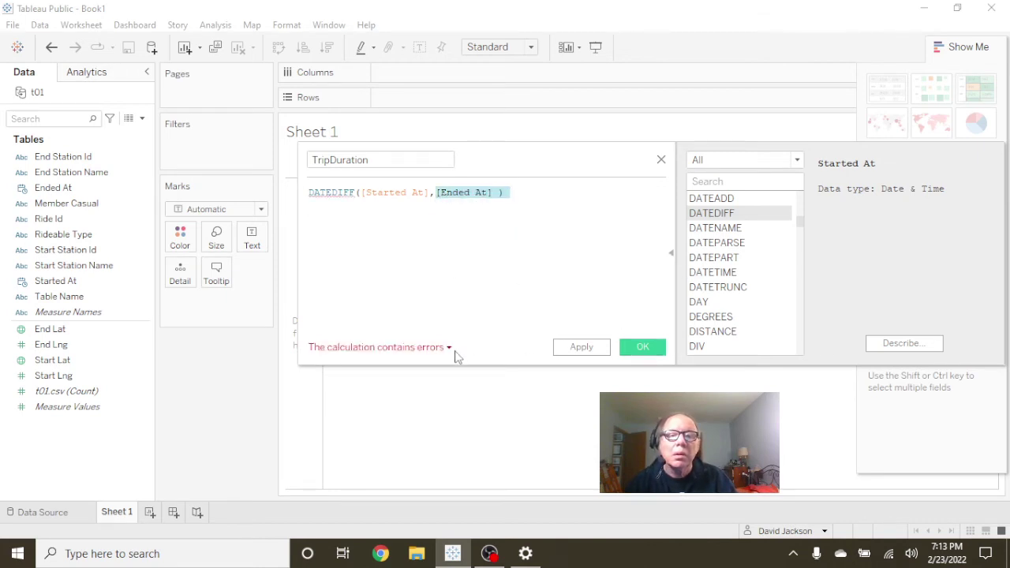
pyautogui.click(449, 349)
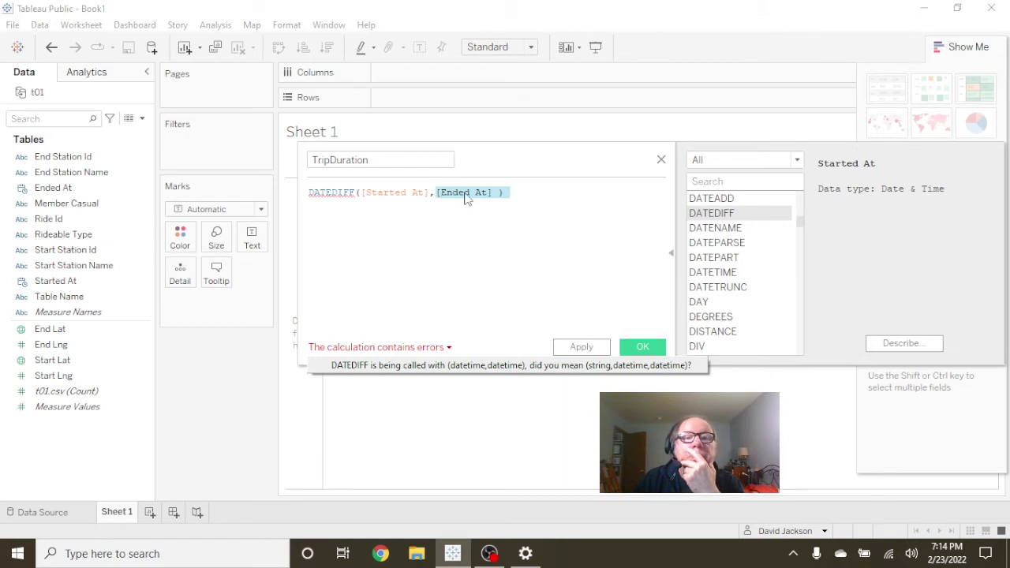
# Clear the entire TripDuration formula.
pyautogui.click(513, 191)
pyautogui.moveTo(515, 191); pyautogui.dragTo(269, 193)
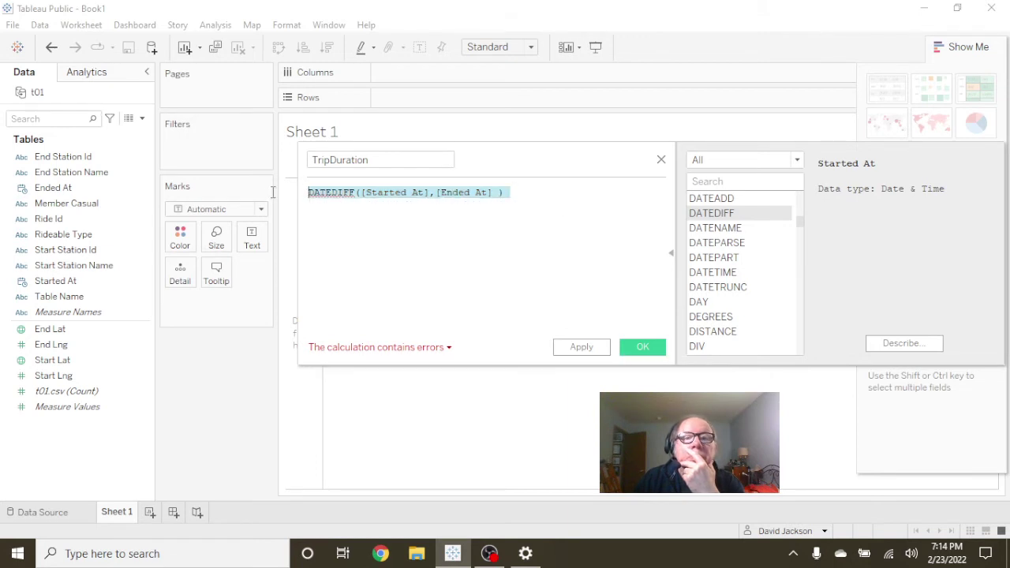
pyautogui.press('Delete')
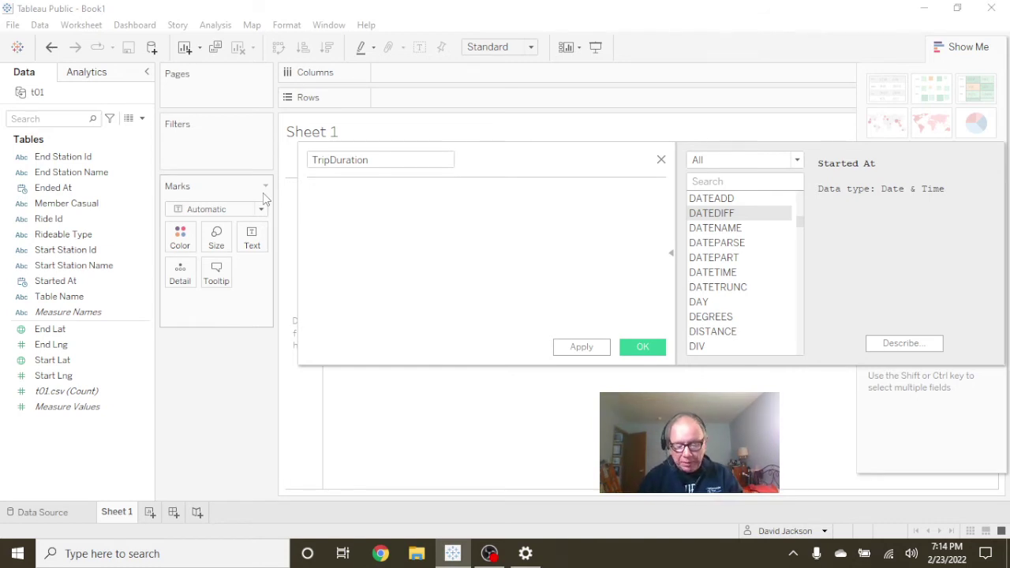
pyautogui.write('[')
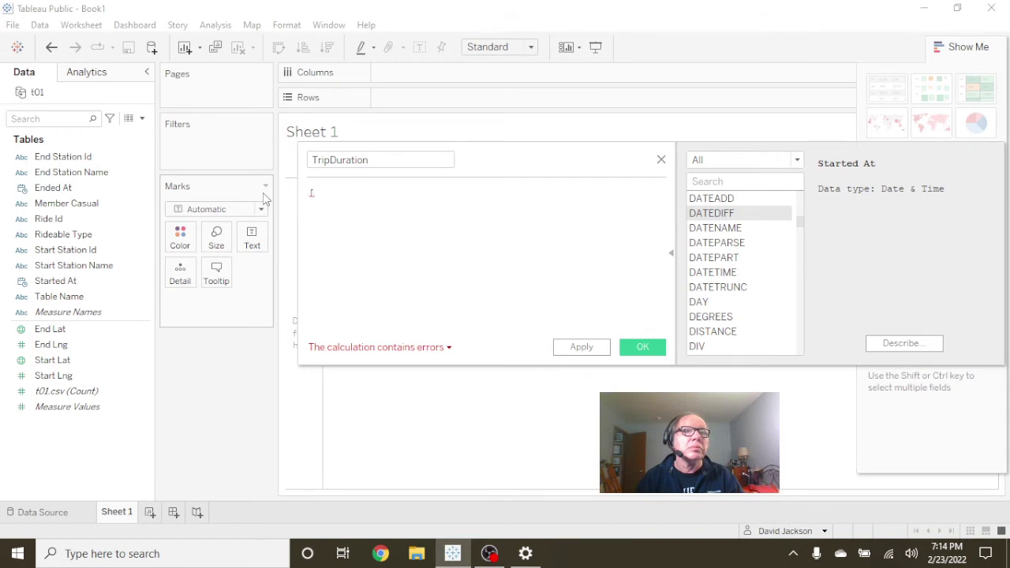
pyautogui.write('end')
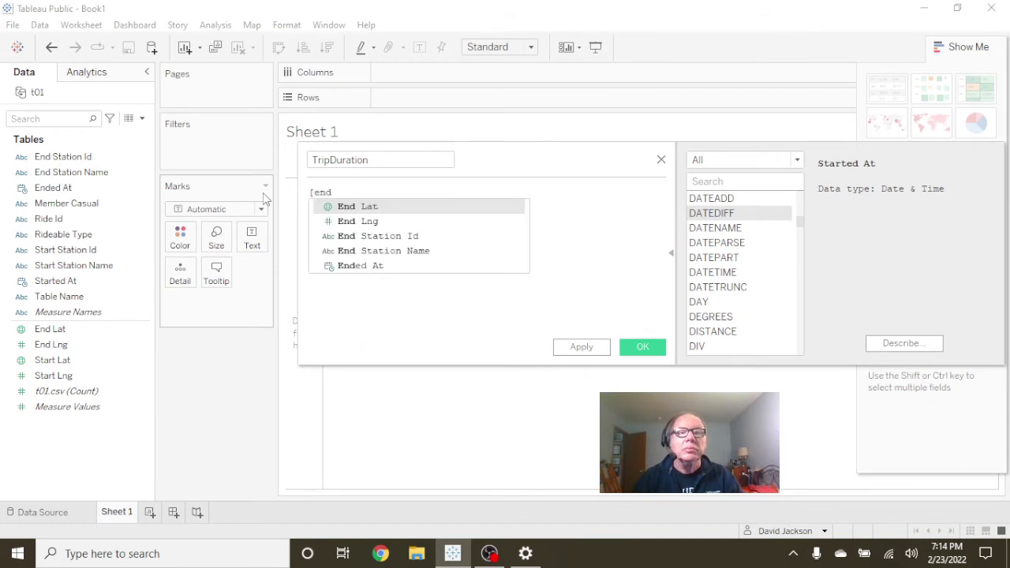
pyautogui.click(359, 265)
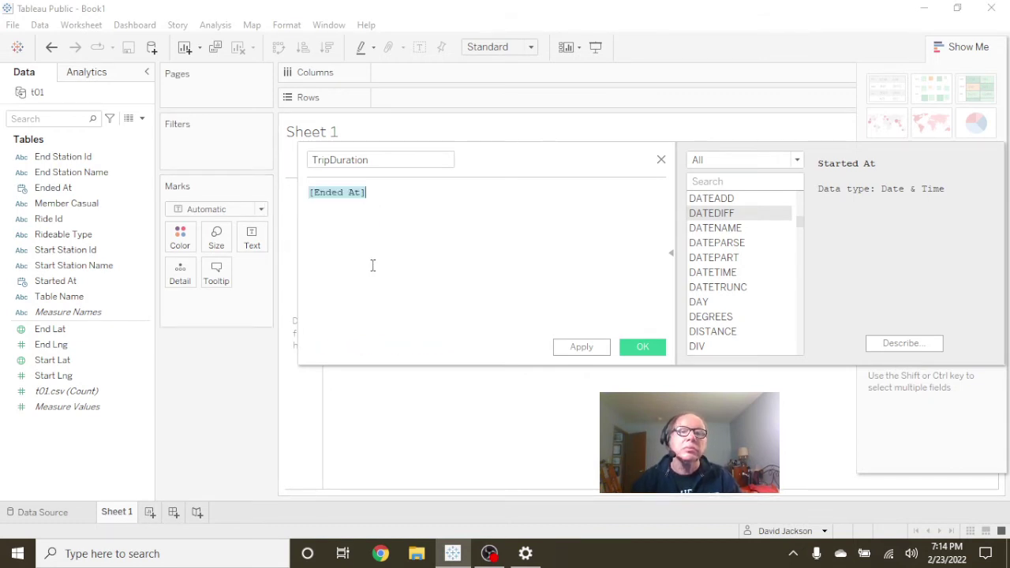
pyautogui.press('BackSpace')
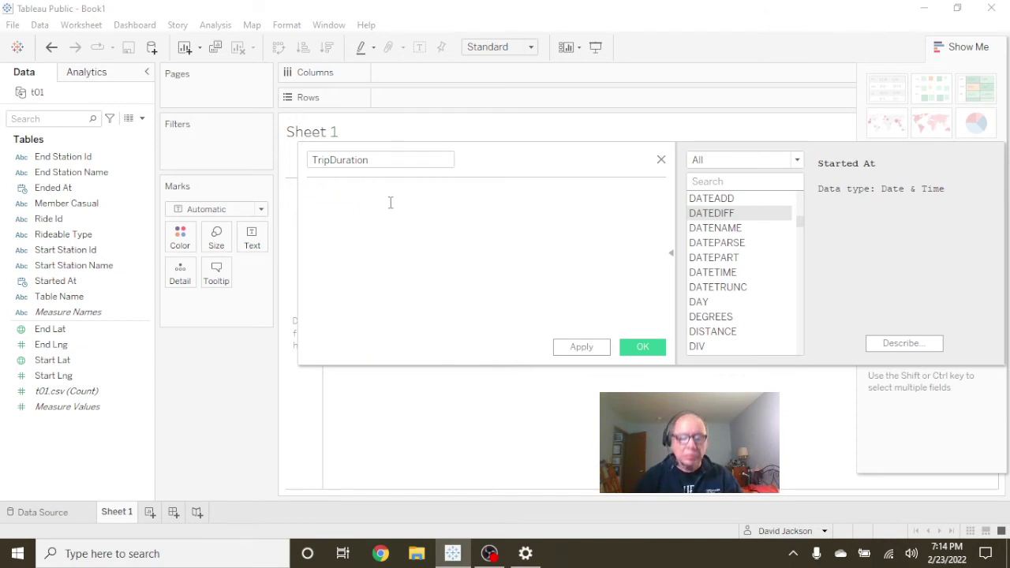
# Enter [Ended At]-[Started At] as the TripDuration formula and save the calculated field.
pyautogui.write('[ene')
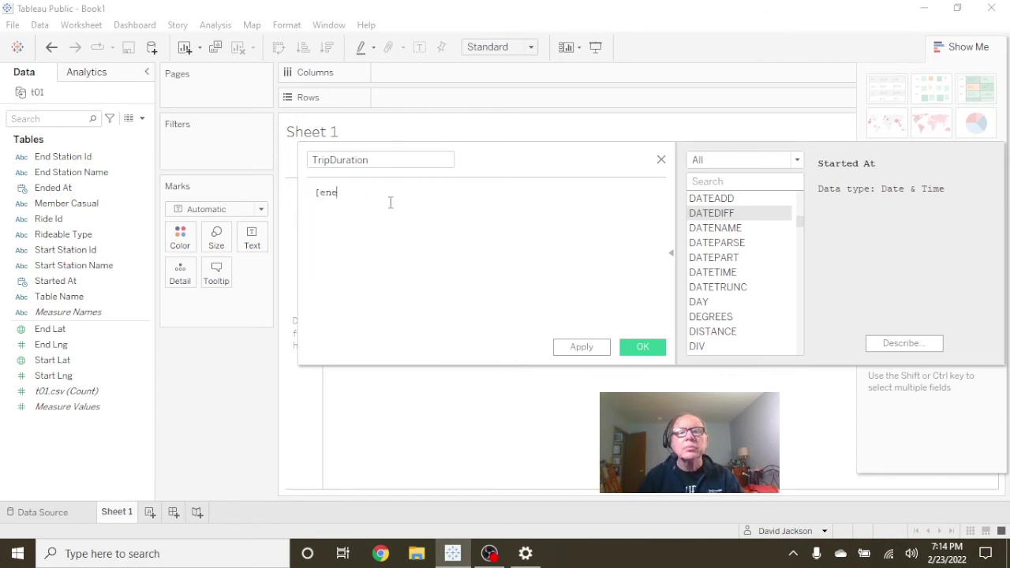
pyautogui.press('BackSpace')
pyautogui.write('ded')
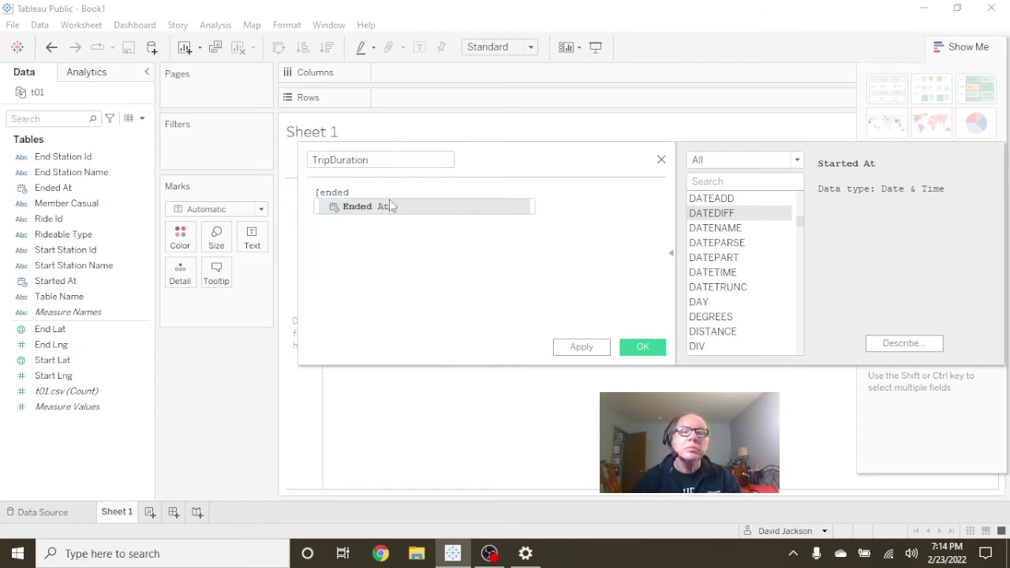
pyautogui.click(392, 208)
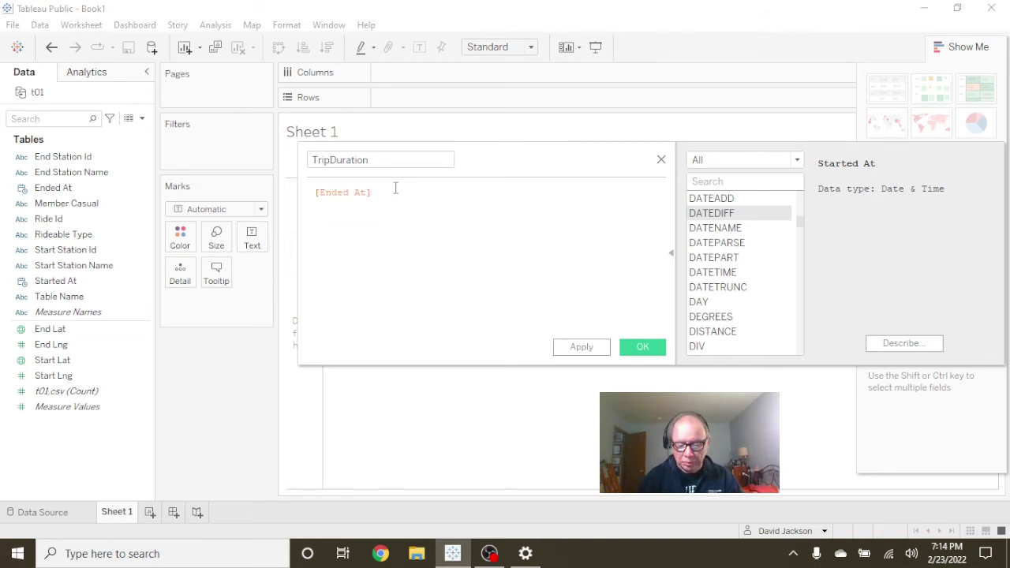
pyautogui.write('-[start')
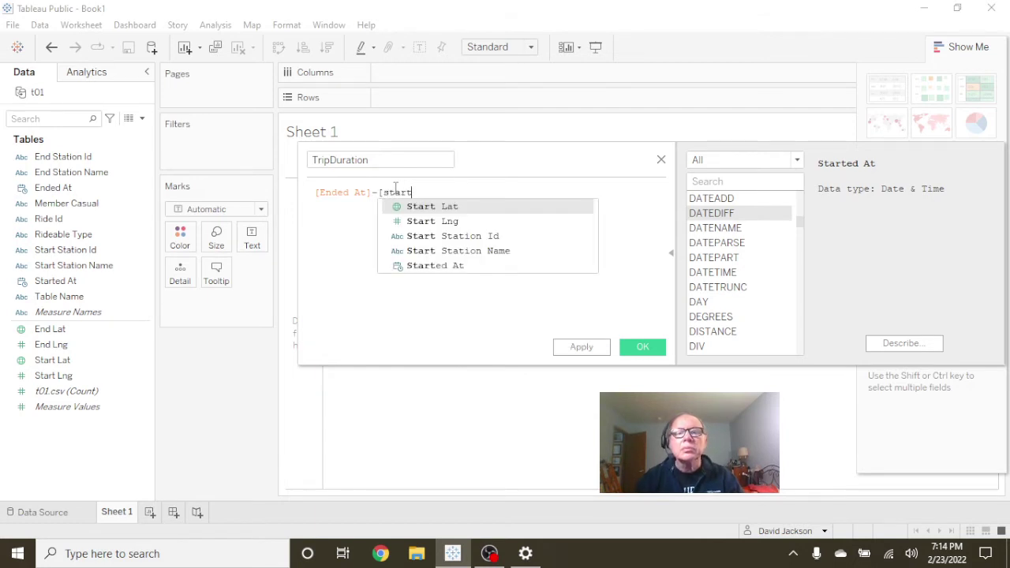
pyautogui.click(435, 266)
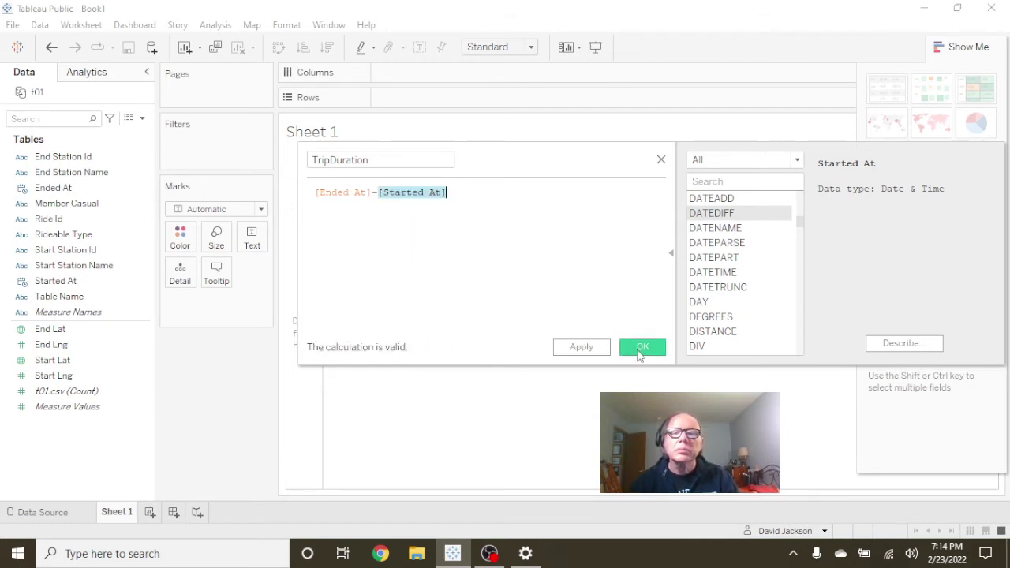
pyautogui.click(642, 348)
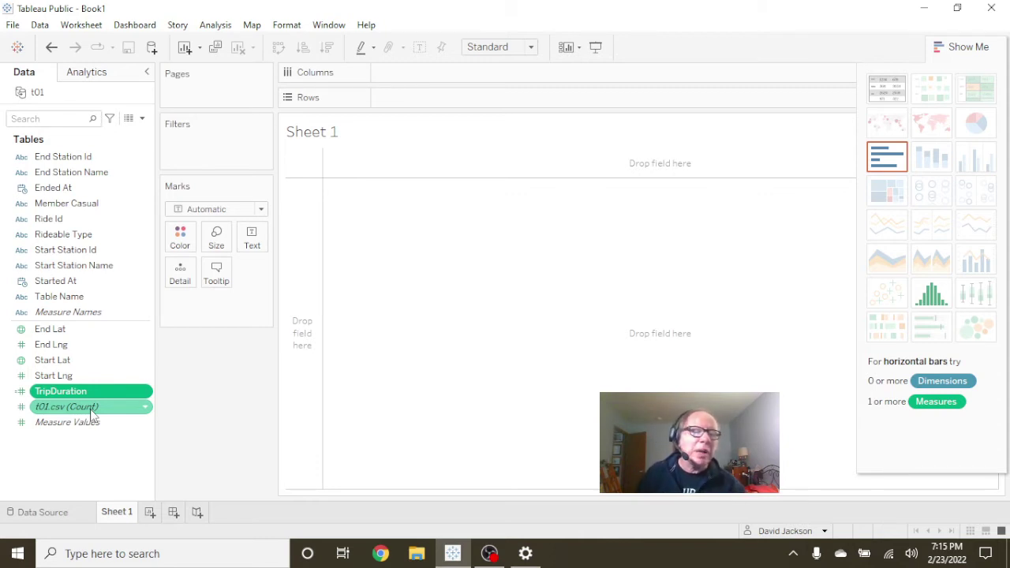
pyautogui.click(144, 393)
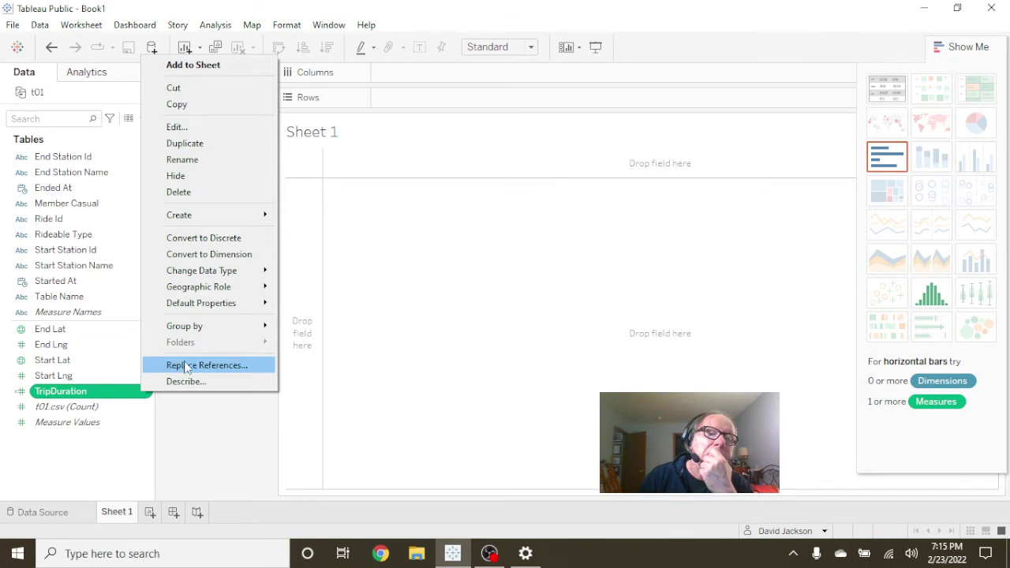
pyautogui.moveTo(197, 335)
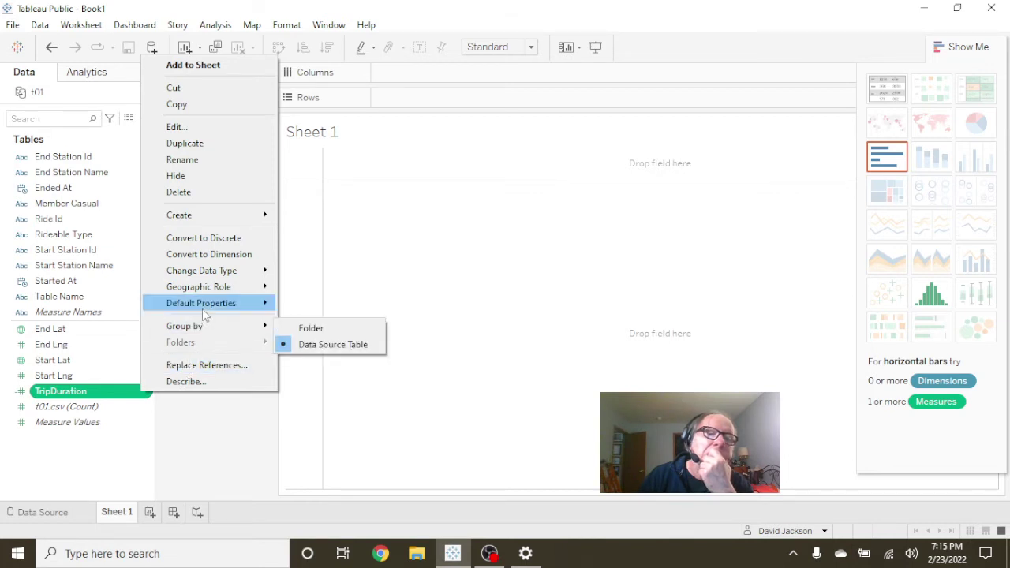
pyautogui.moveTo(202, 307)
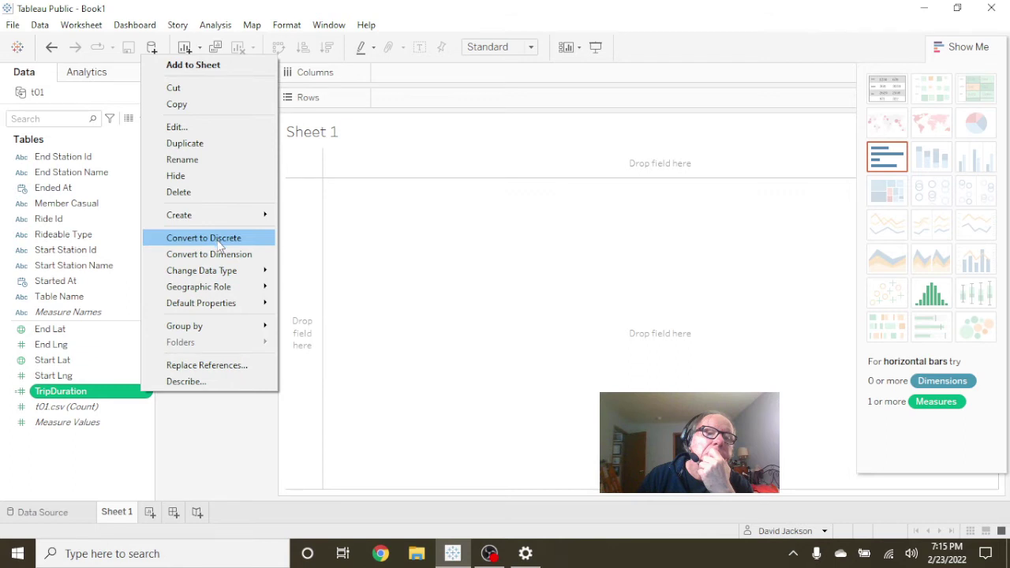
pyautogui.moveTo(219, 219)
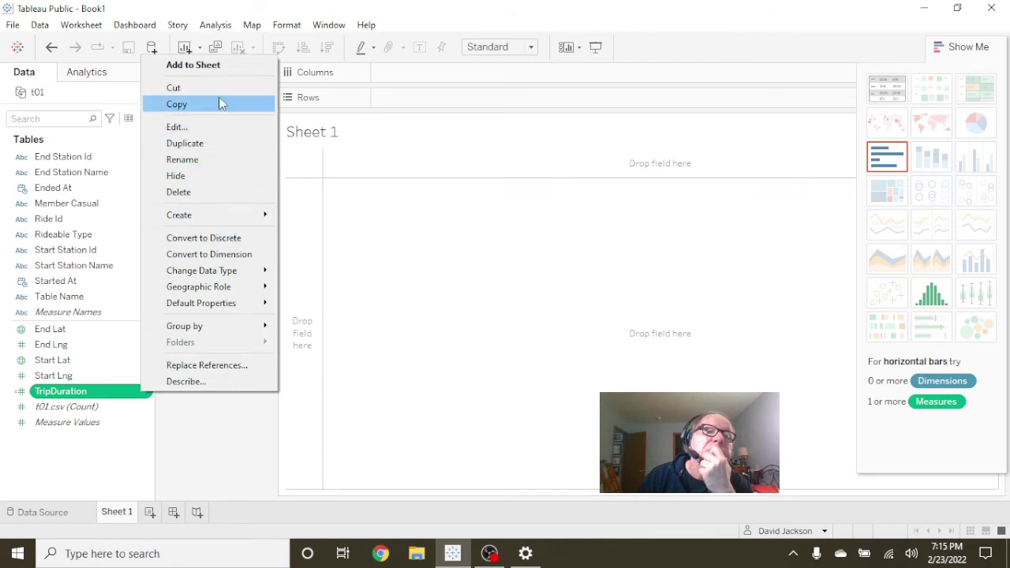
pyautogui.click(423, 273)
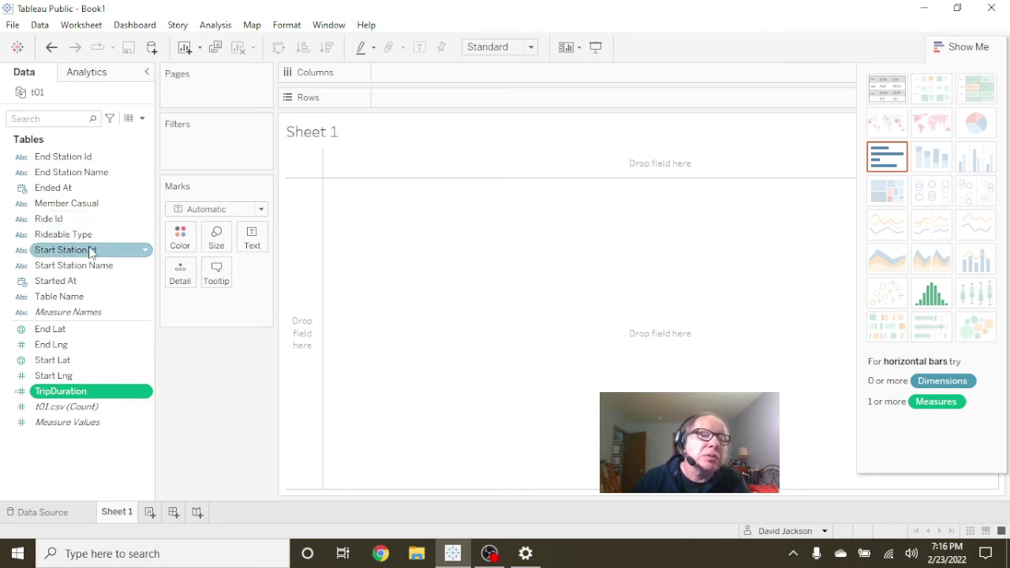
# Build a line chart on Sheet 1 with continuous Day of Started At as columns and the t01.csv count as rows.
pyautogui.moveTo(86, 278); pyautogui.dragTo(439, 74)
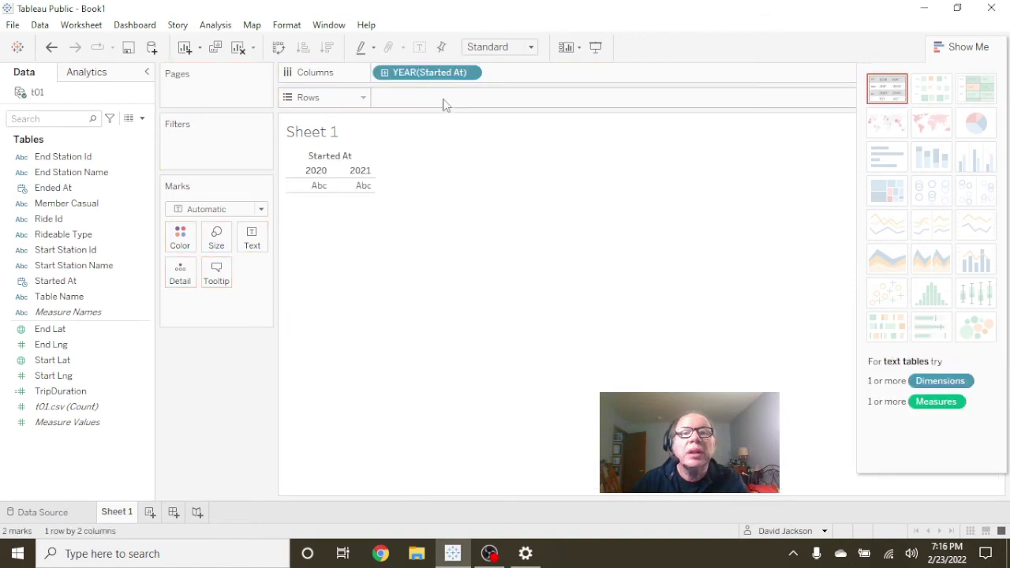
pyautogui.rightClick(470, 76)
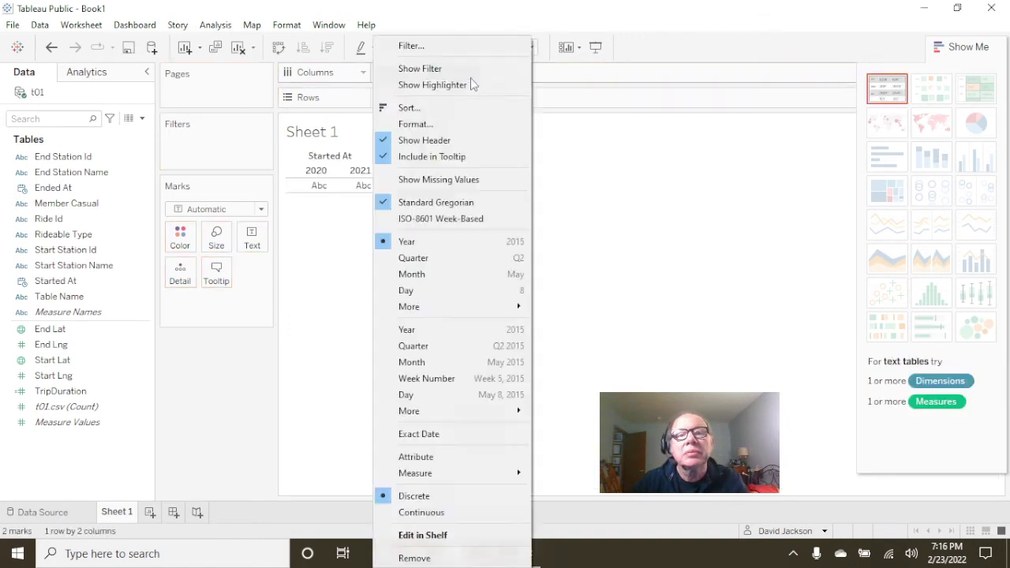
pyautogui.click(460, 395)
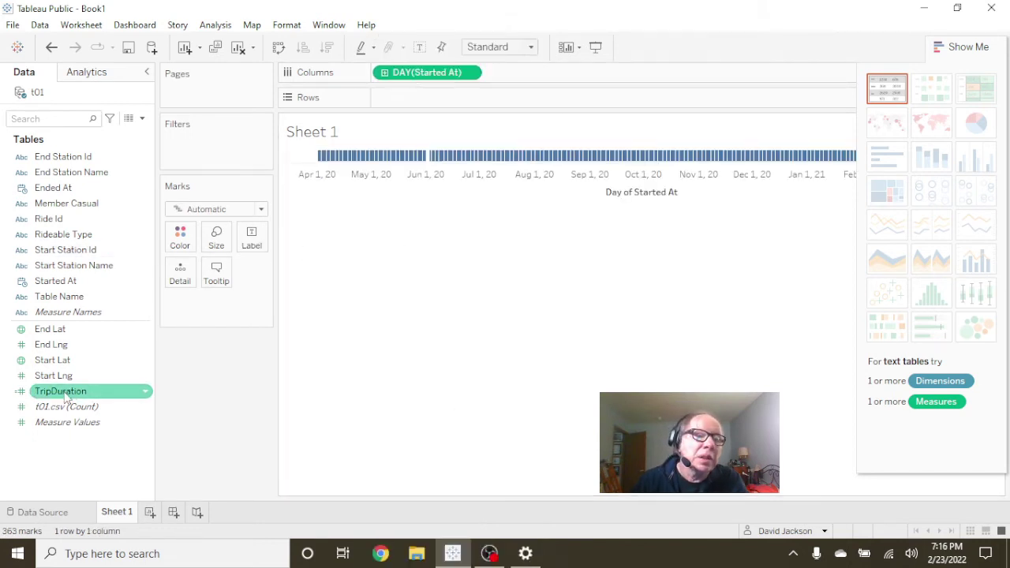
pyautogui.moveTo(65, 409); pyautogui.dragTo(410, 95)
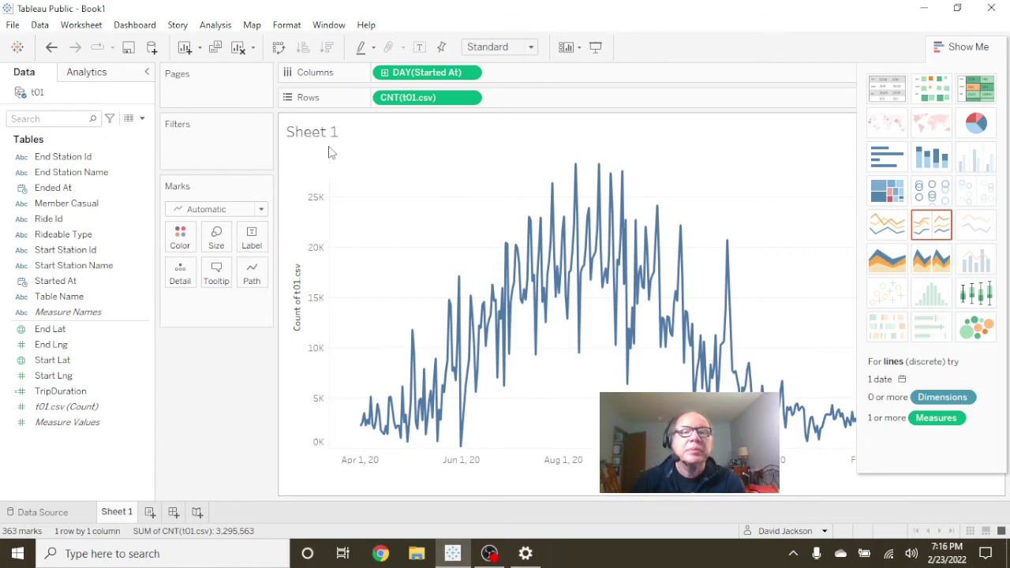
# Move the sheet title out of the chart area and hide its title card.
pyautogui.moveTo(345, 141); pyautogui.dragTo(320, 133)
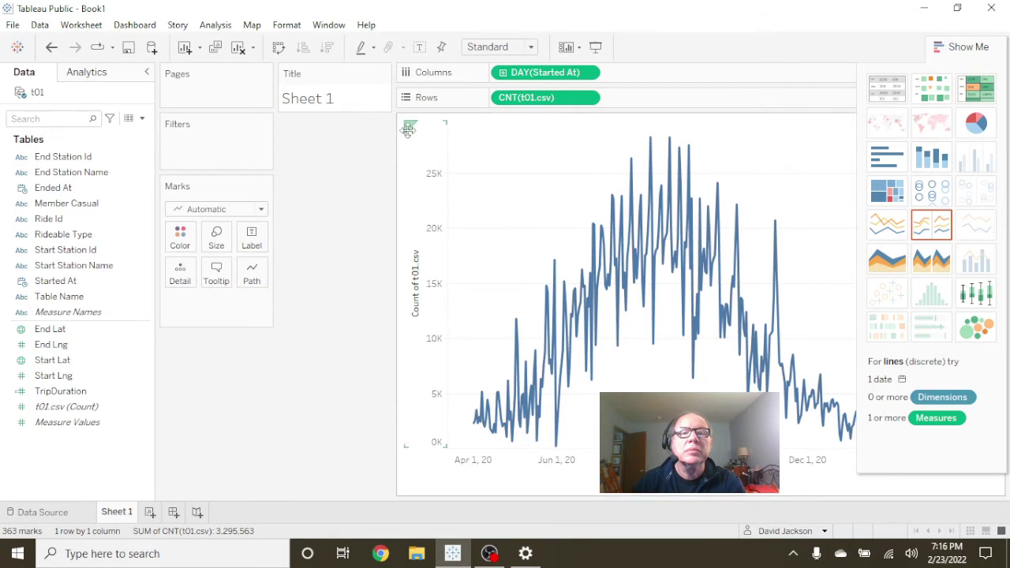
pyautogui.click(384, 73)
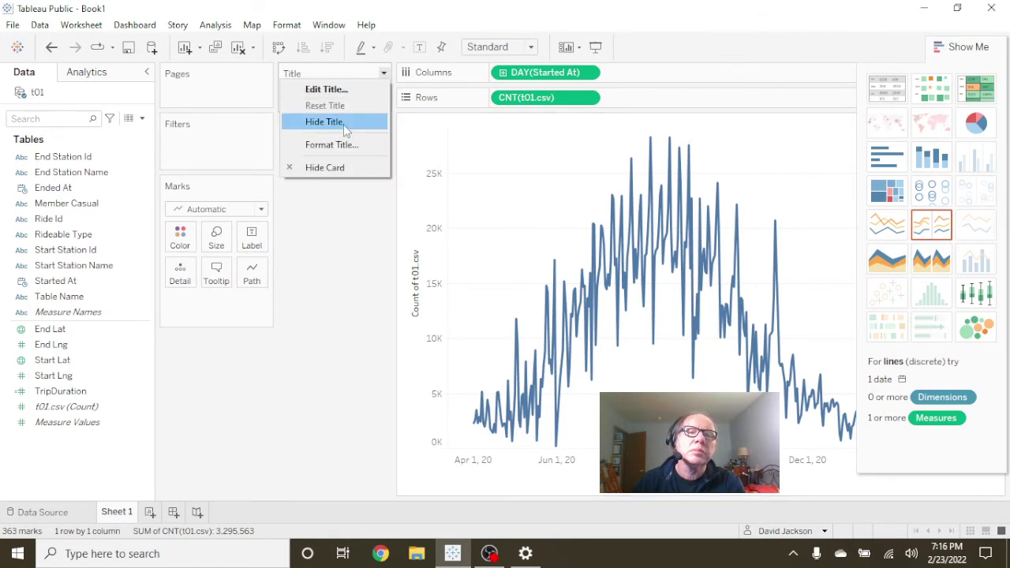
pyautogui.click(341, 168)
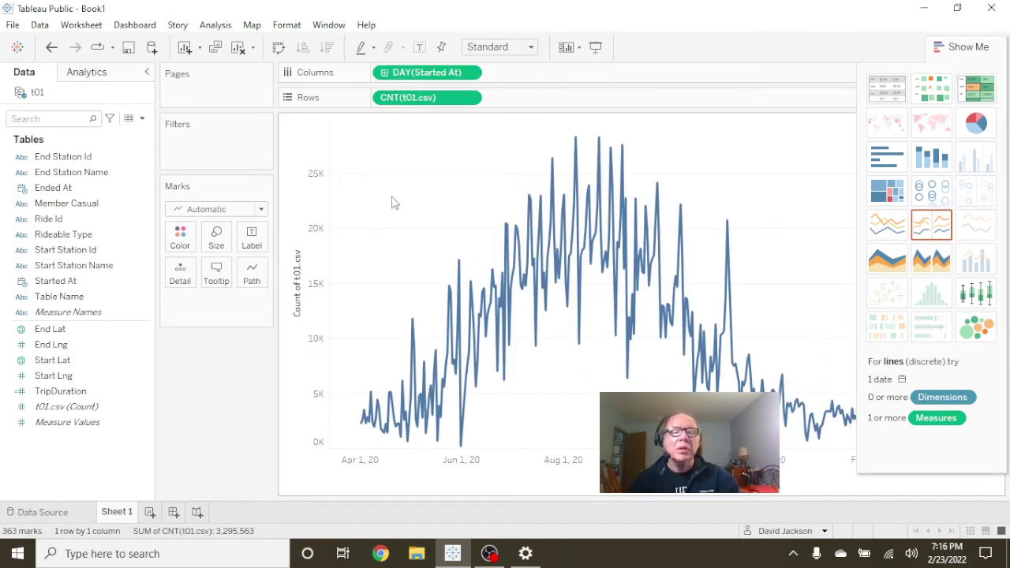
# Set the vertical axis title of the ride count chart to "Count of Rides by Day".
pyautogui.doubleClick(300, 289)
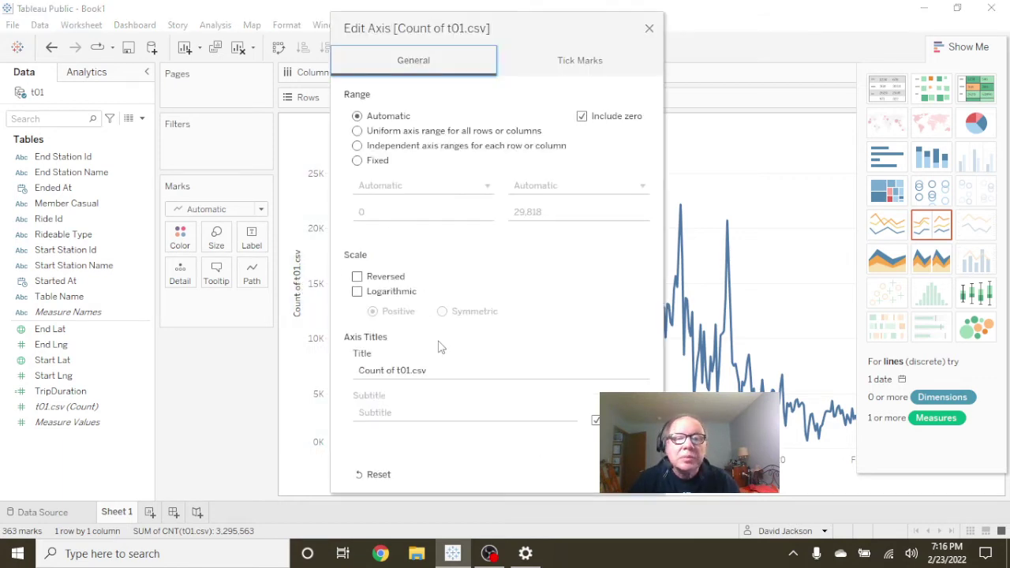
pyautogui.moveTo(434, 367); pyautogui.dragTo(372, 370)
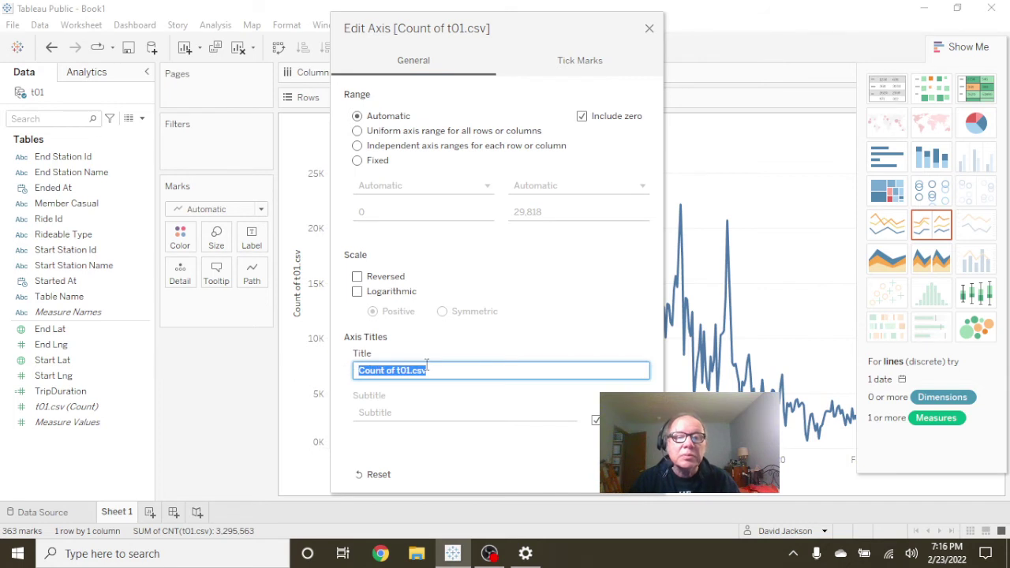
pyautogui.write('Count')
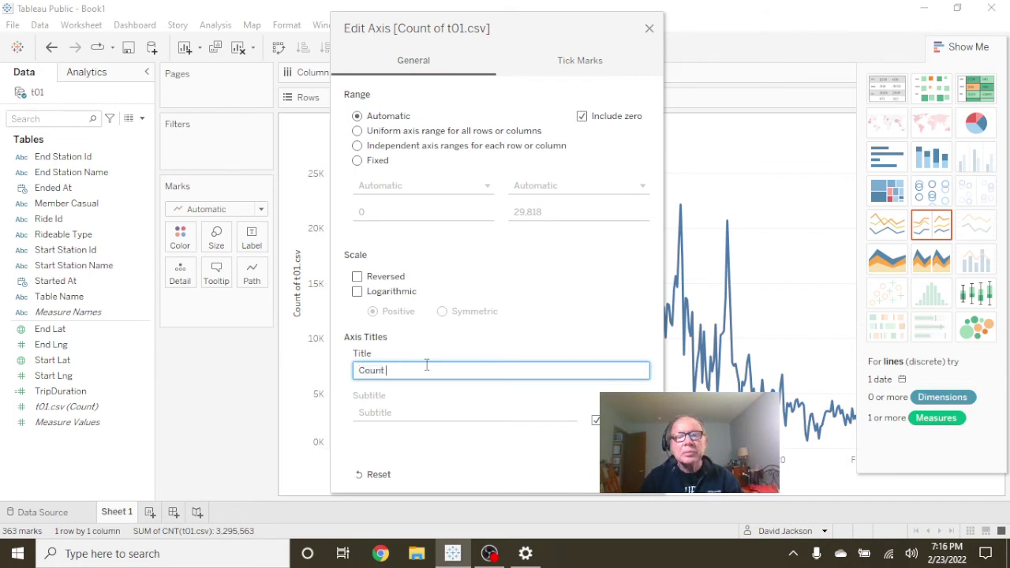
pyautogui.write(' Of R')
pyautogui.press('BackSpace')
pyautogui.press('BackSpace')
pyautogui.press('BackSpace')
pyautogui.press('BackSpace')
pyautogui.write('o')
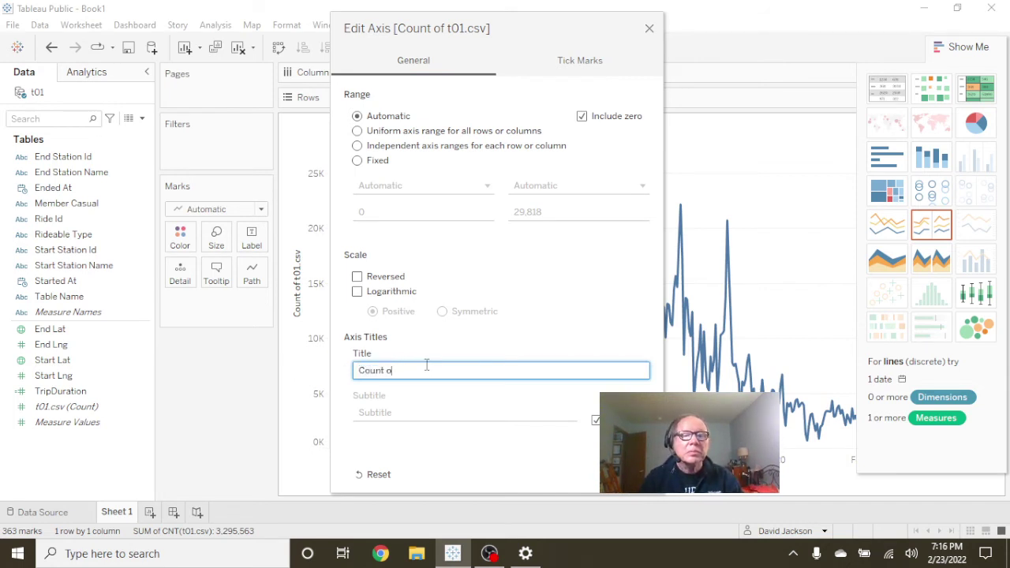
pyautogui.write('f Rides by ')
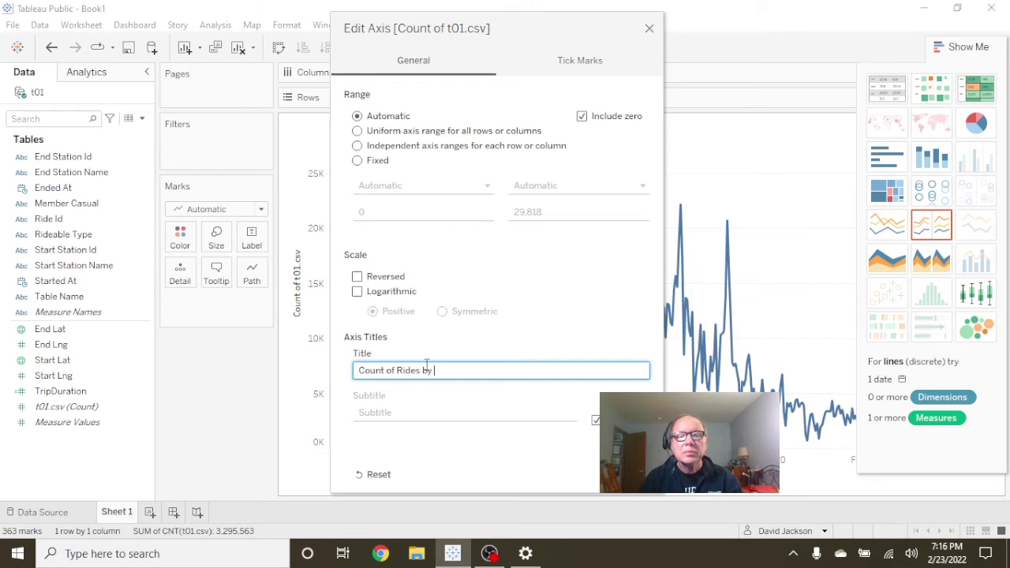
pyautogui.write('Day')
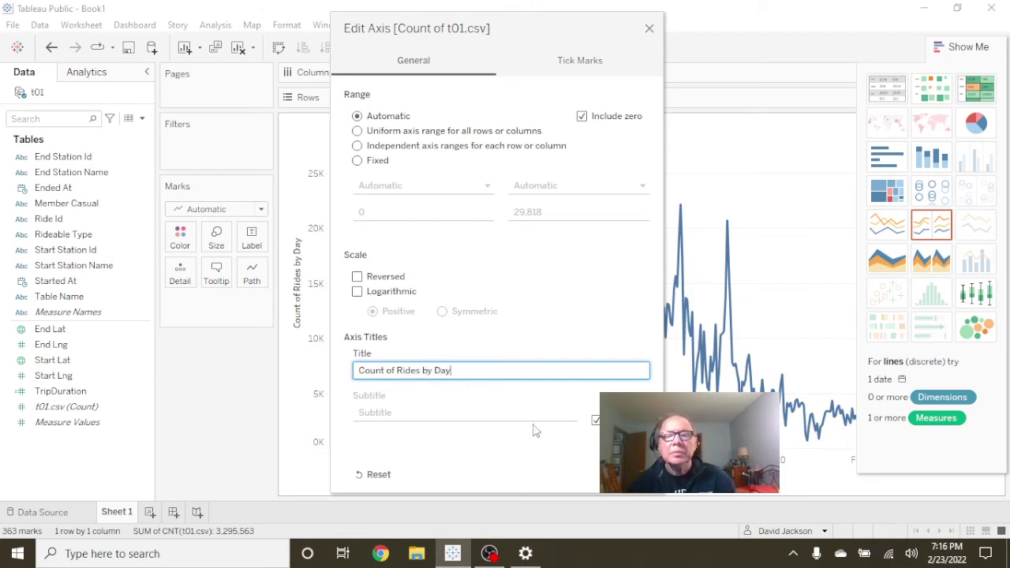
pyautogui.click(649, 30)
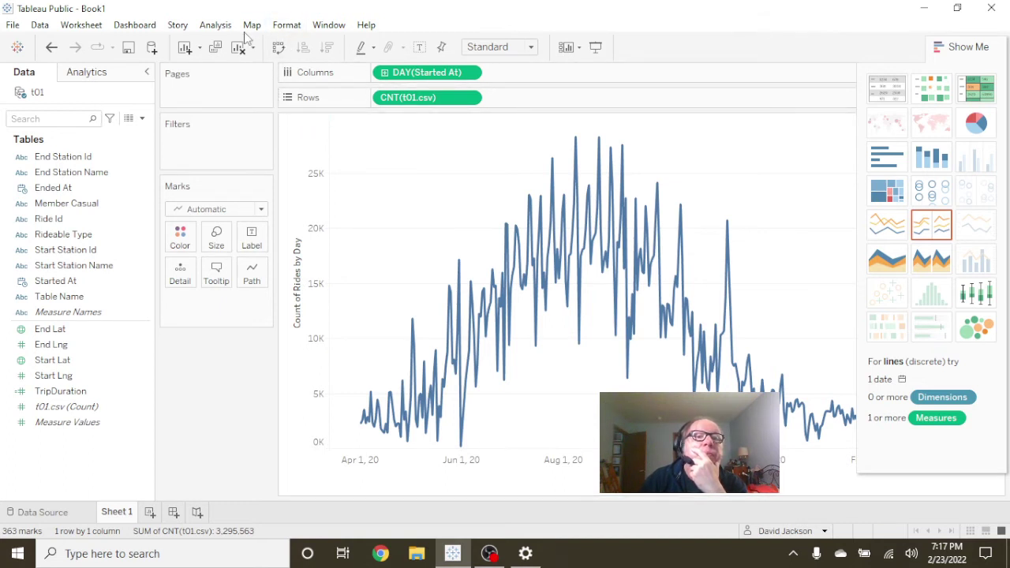
pyautogui.click(218, 31)
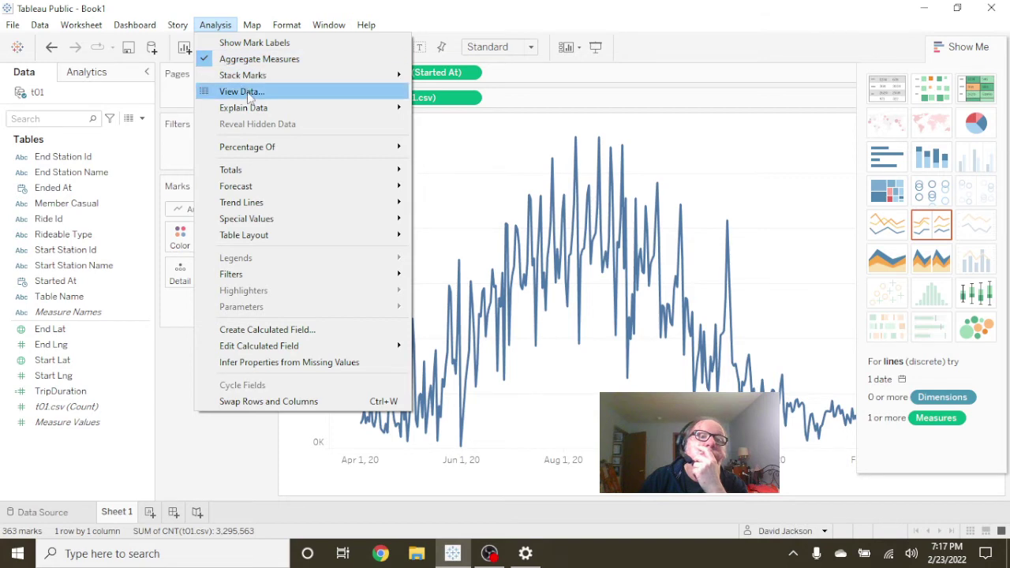
pyautogui.moveTo(255, 115)
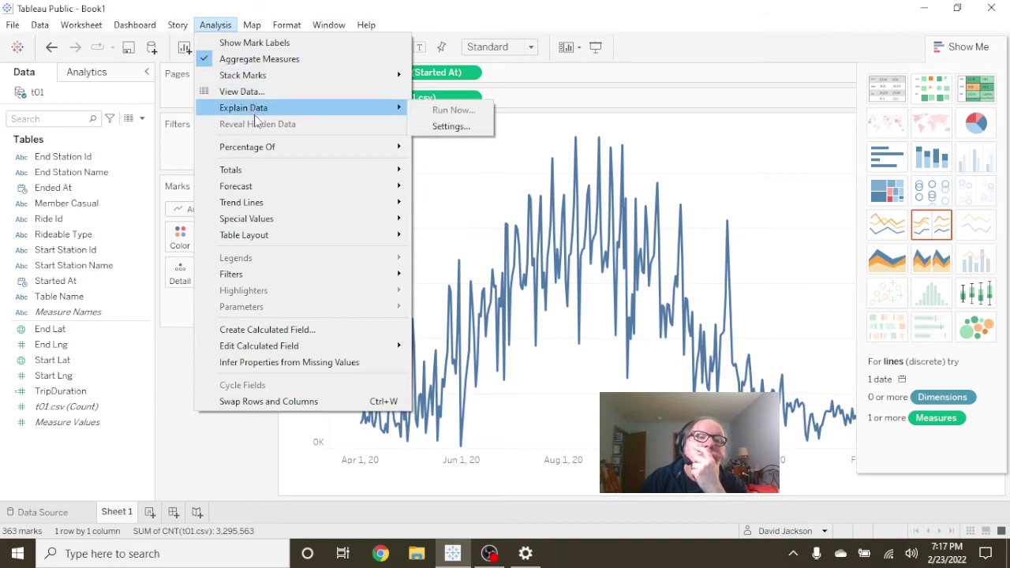
pyautogui.moveTo(272, 172)
pyautogui.moveTo(287, 152)
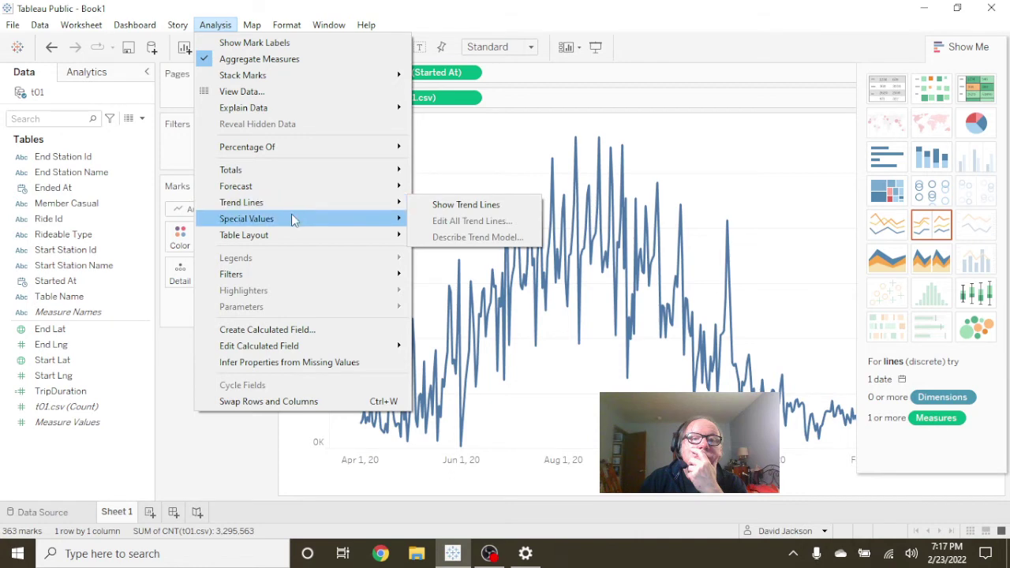
pyautogui.moveTo(295, 237)
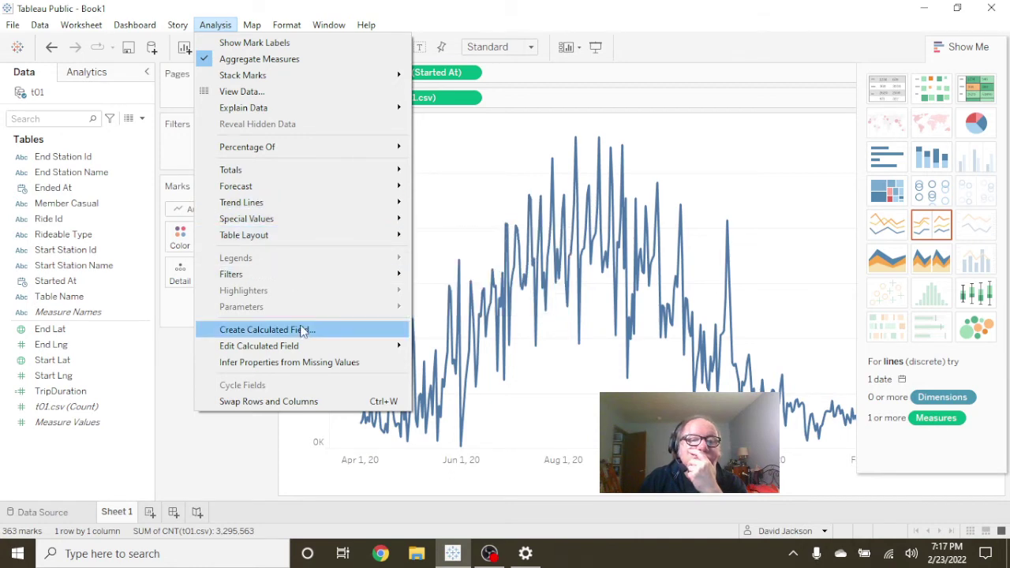
pyautogui.moveTo(303, 348)
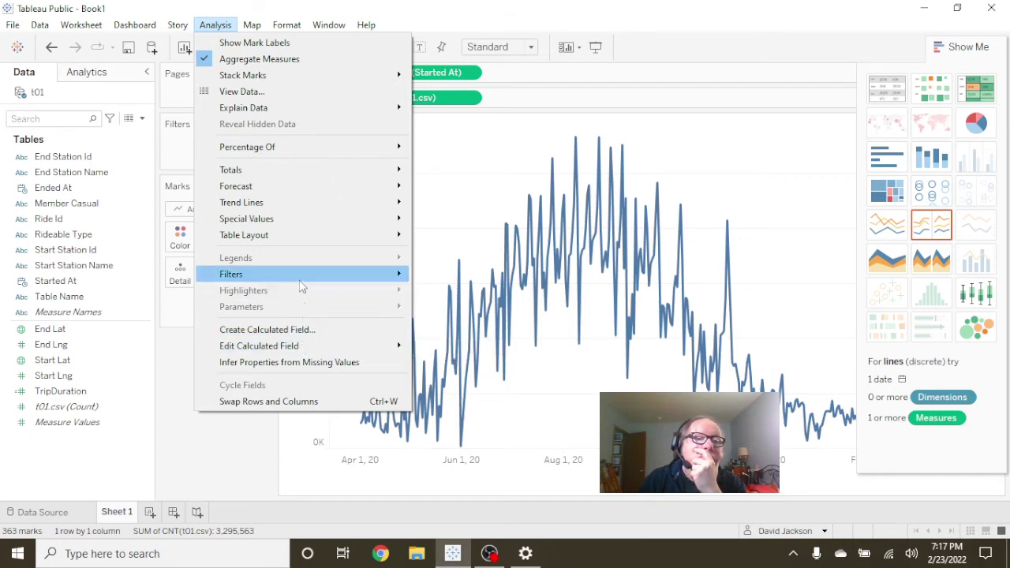
pyautogui.moveTo(301, 282)
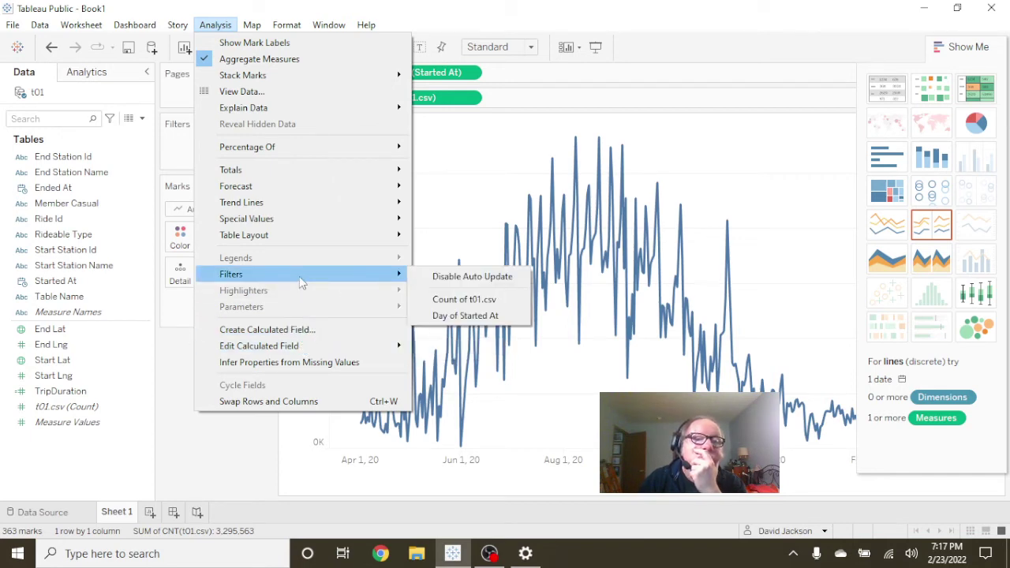
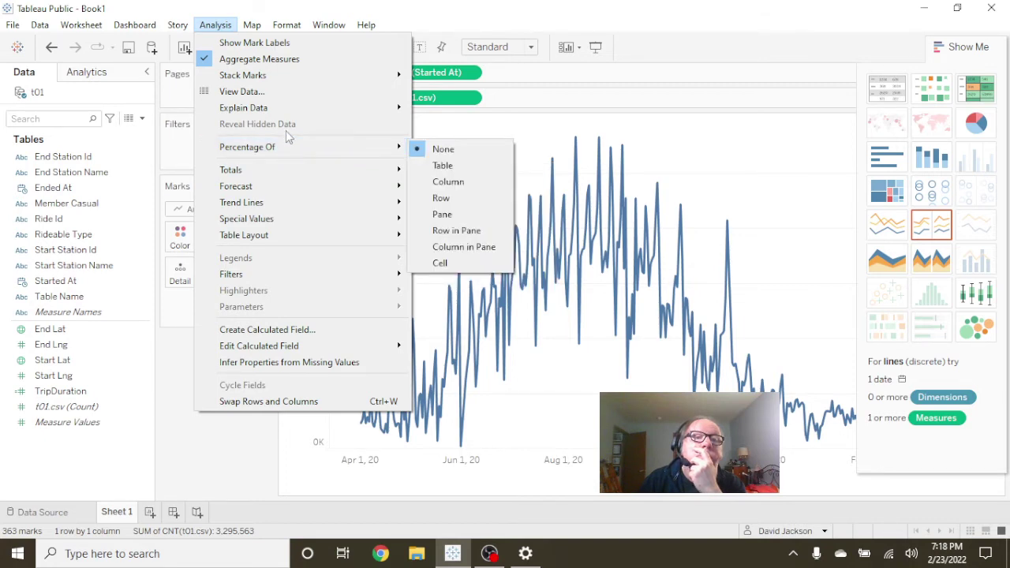
pyautogui.moveTo(289, 113)
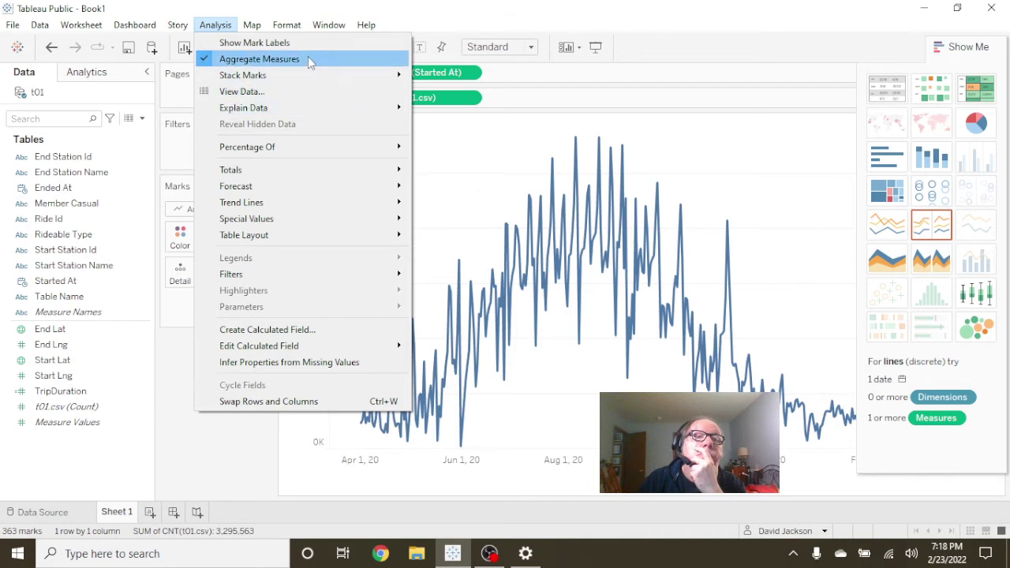
pyautogui.click(514, 20)
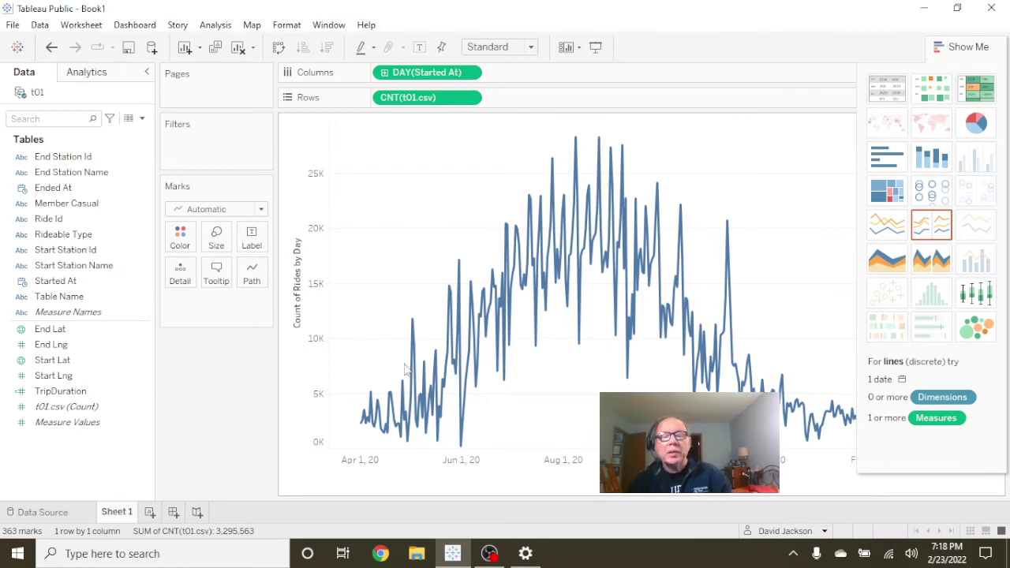
pyautogui.rightClick(377, 145)
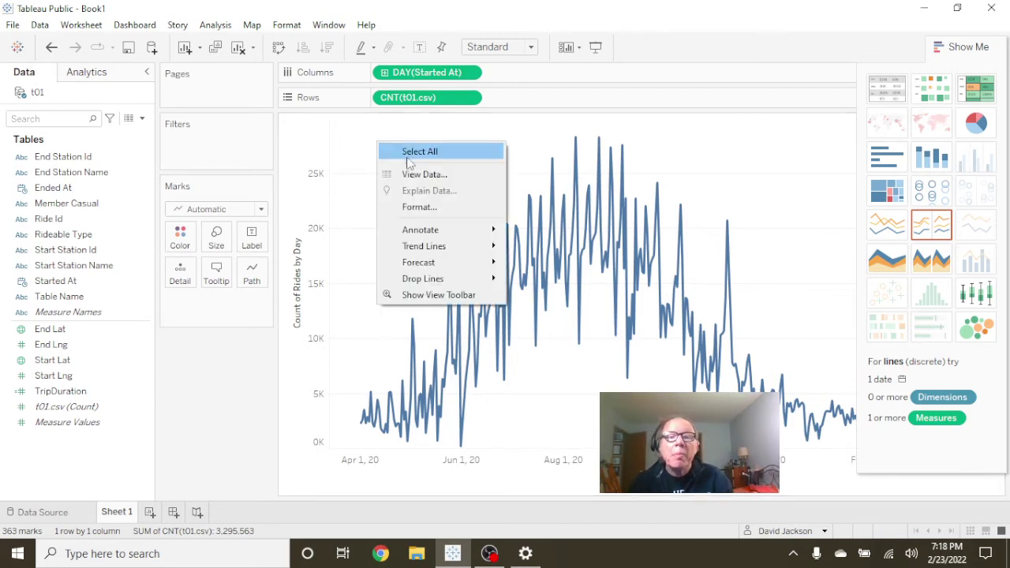
pyautogui.moveTo(469, 232)
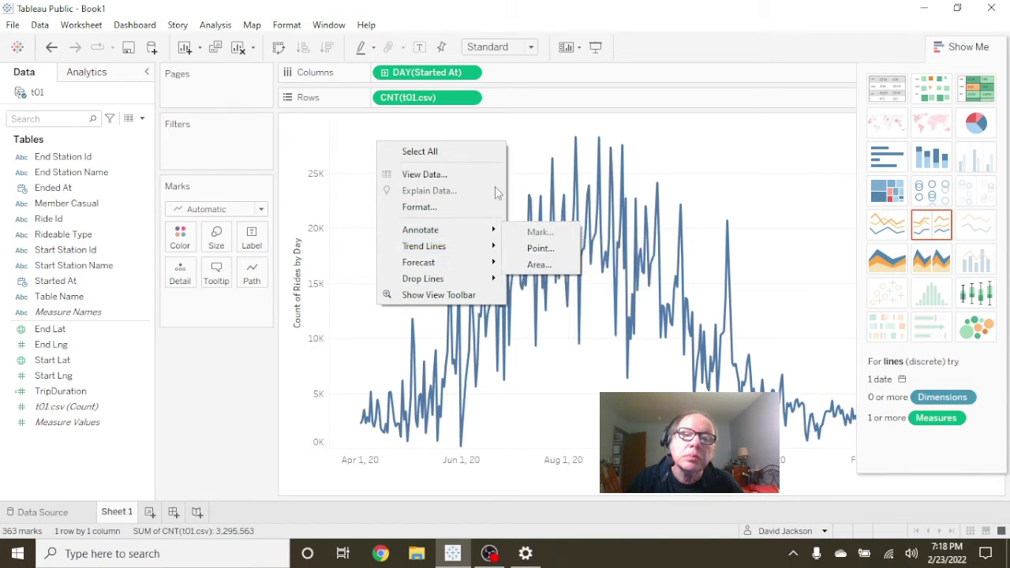
pyautogui.click(676, 108)
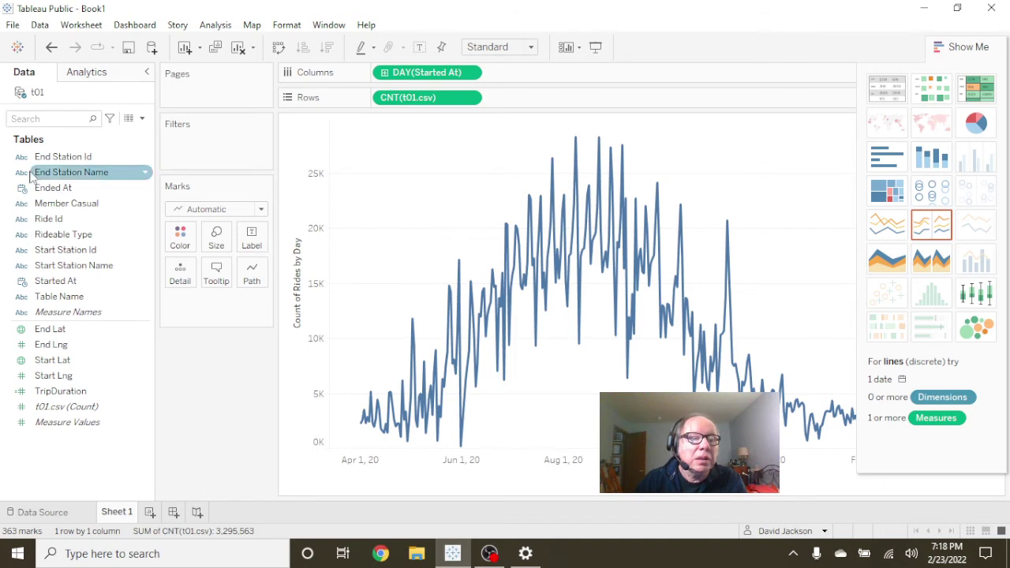
# Rename the t01 connection in the data source to "Cyclistic Bikeshare" and return to Sheet 1.
pyautogui.click(60, 515)
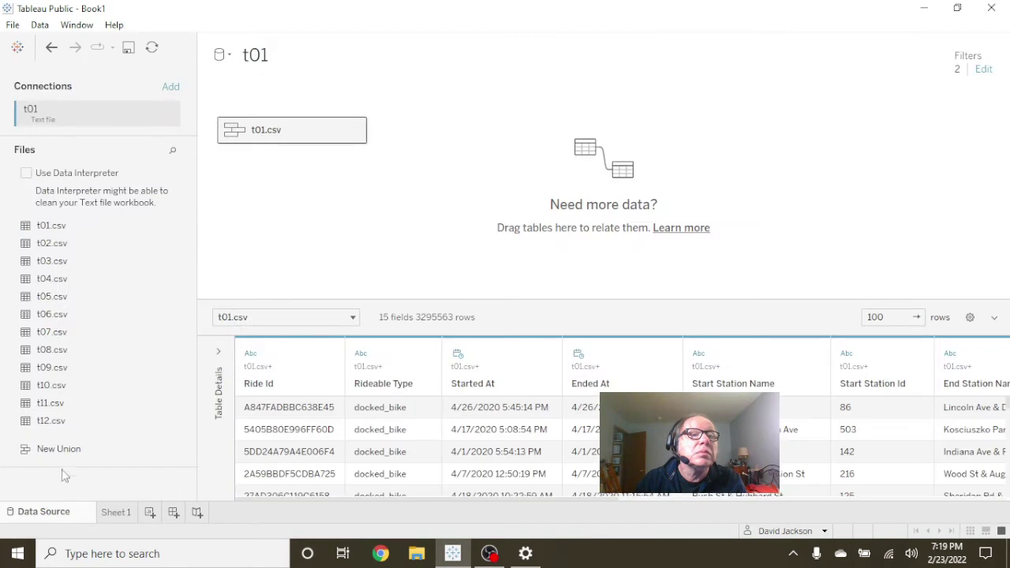
pyautogui.rightClick(90, 118)
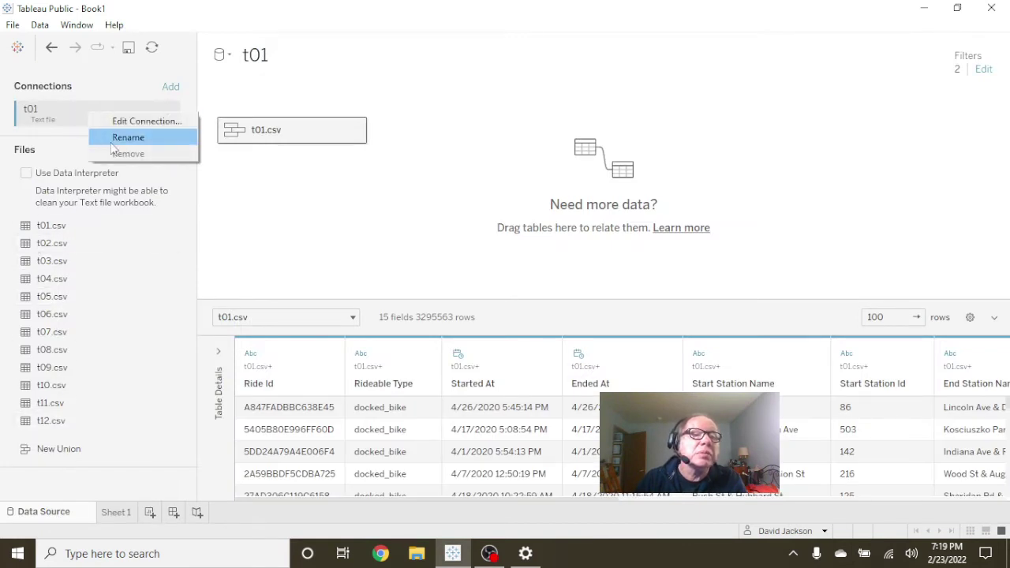
pyautogui.click(117, 139)
pyautogui.press('BackSpace')
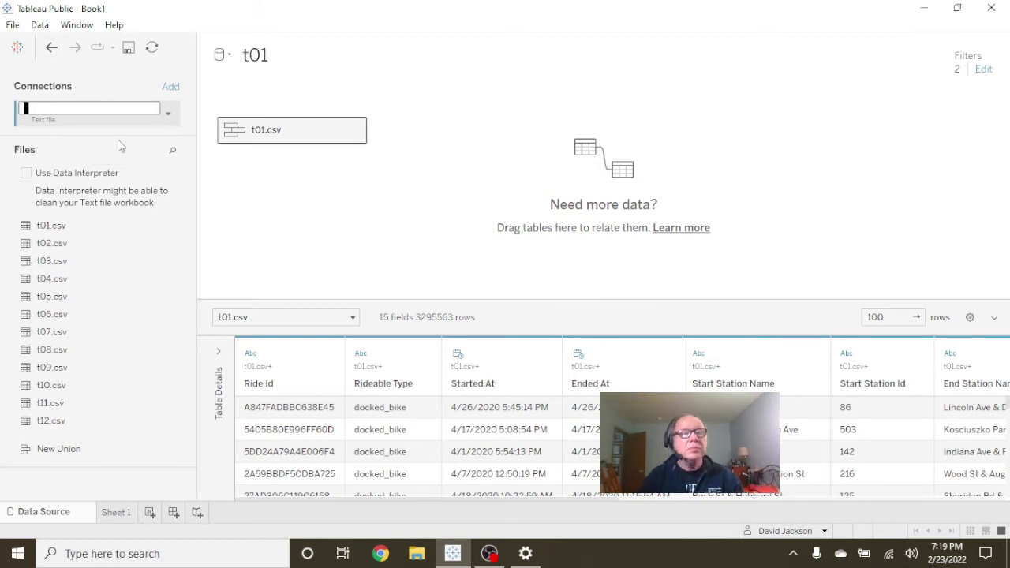
pyautogui.write('Cyclist')
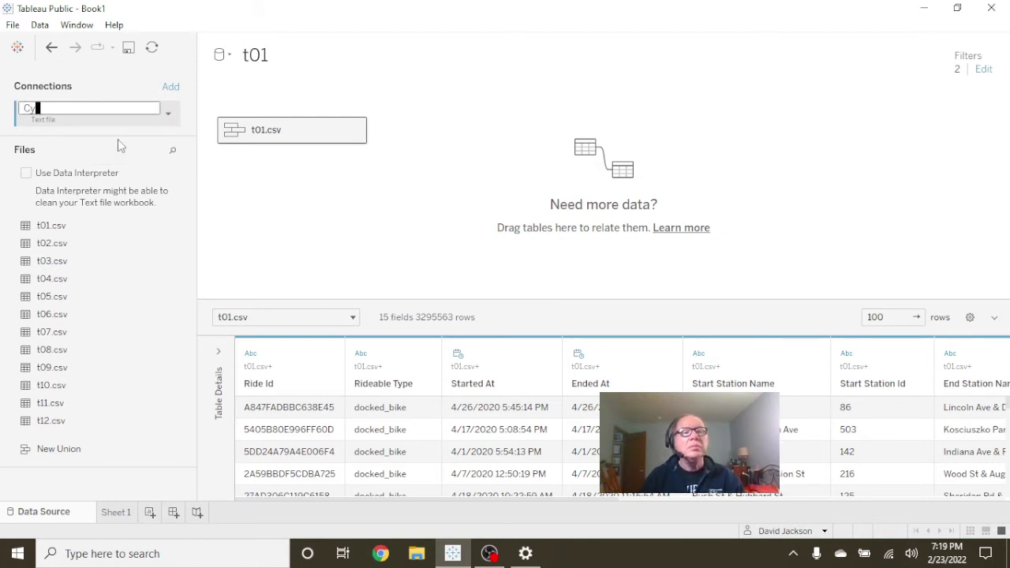
pyautogui.write('clistic')
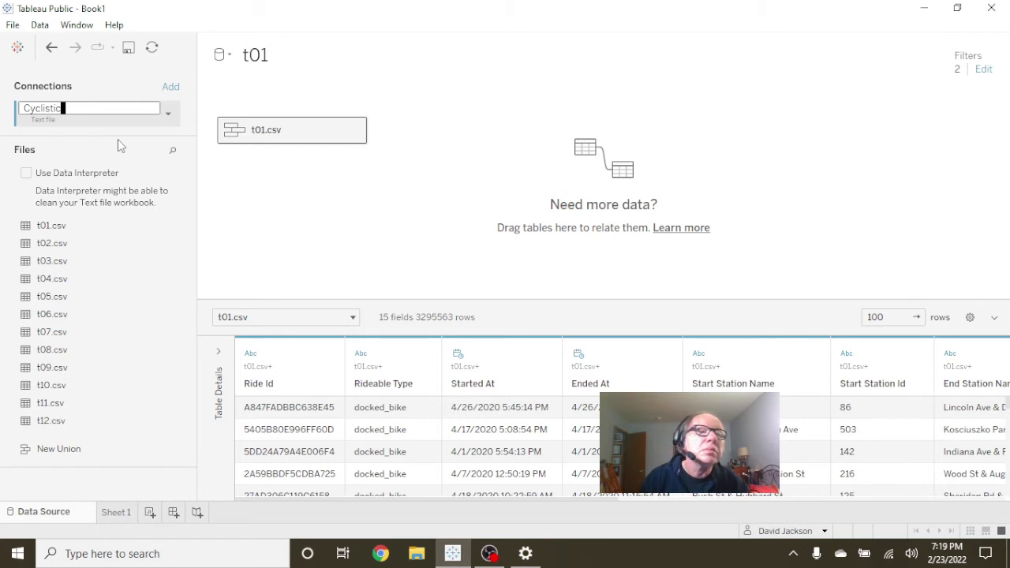
pyautogui.write(' Bike ')
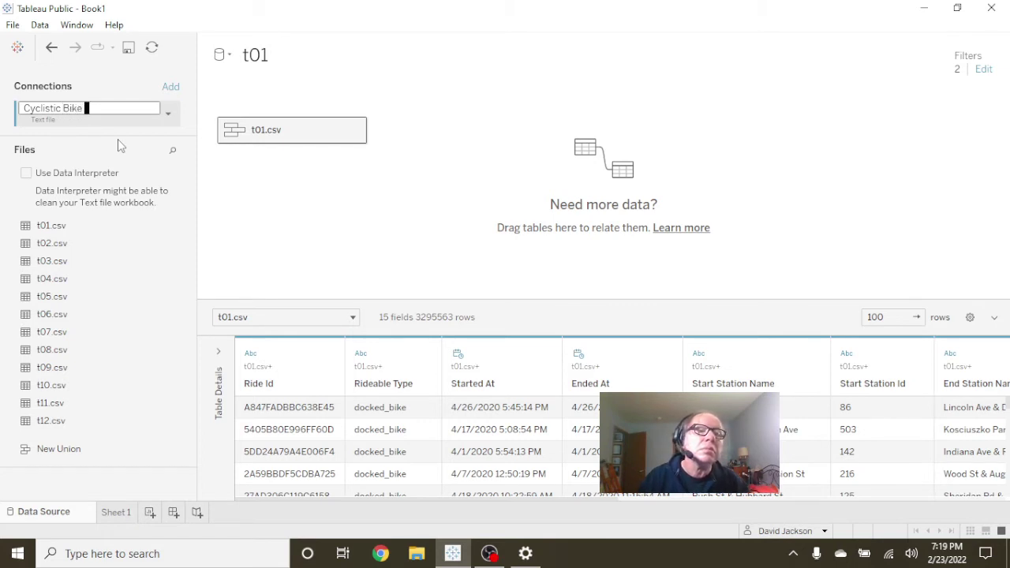
pyautogui.write('share')
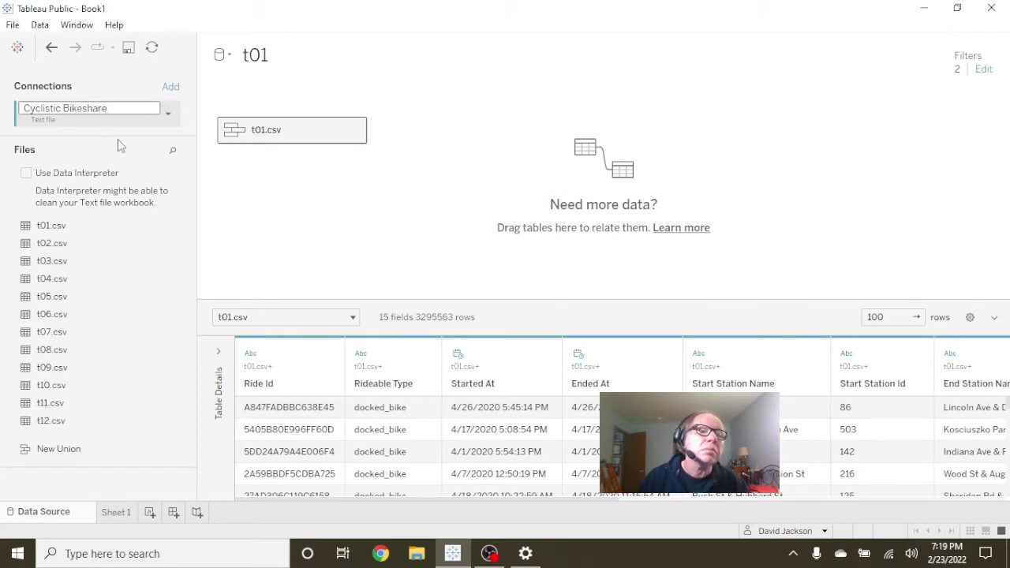
pyautogui.press('Return')
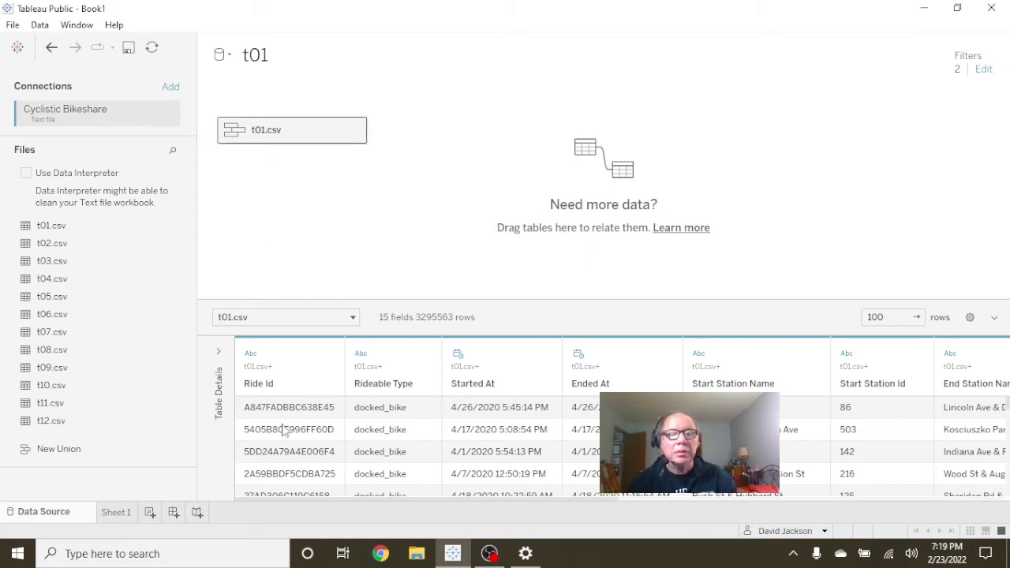
pyautogui.click(119, 514)
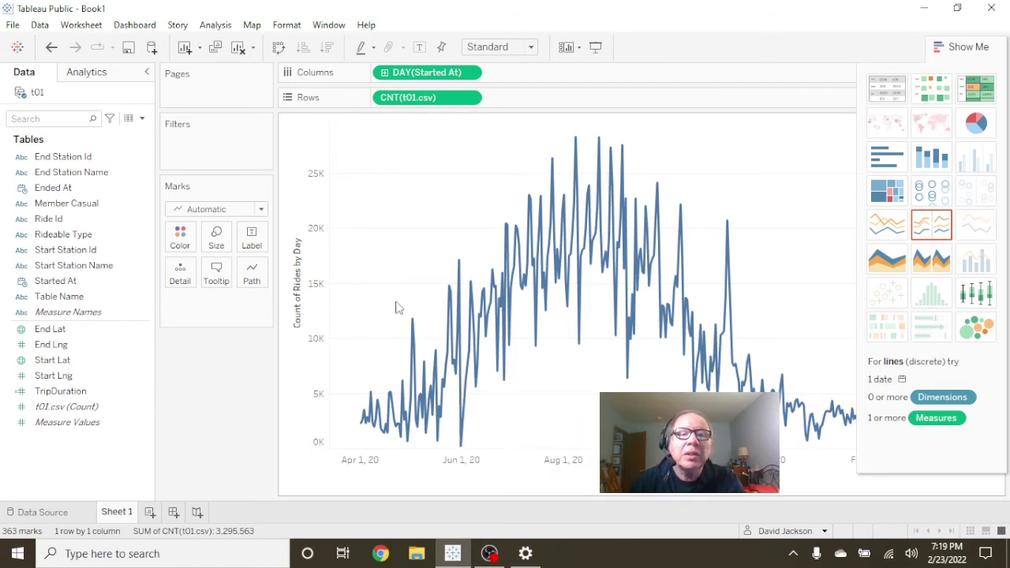
# Show the worksheet title and replace its sheet name placeholder with "Numberof Rides Per Day".
pyautogui.moveTo(458, 260)
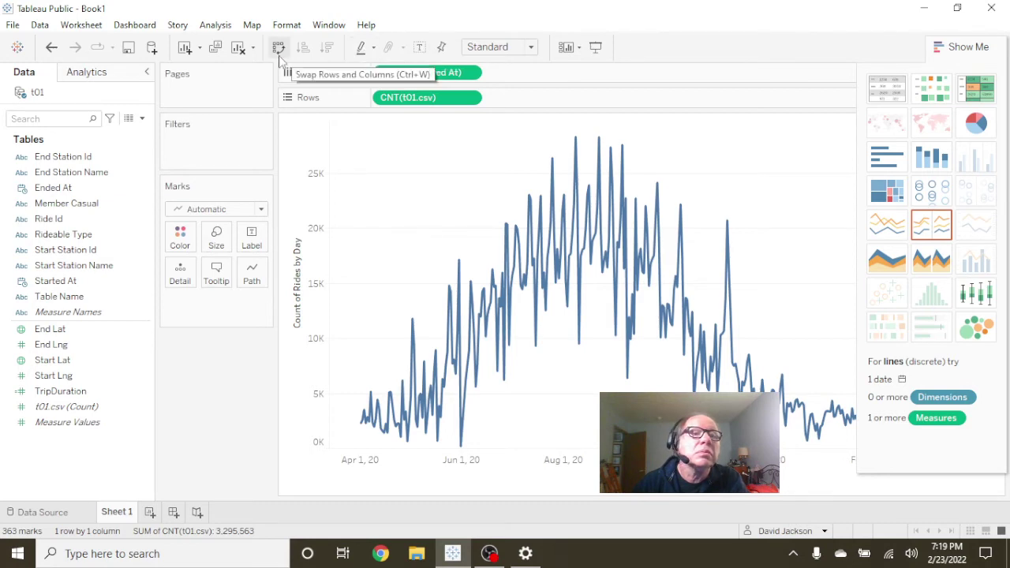
pyautogui.click(94, 26)
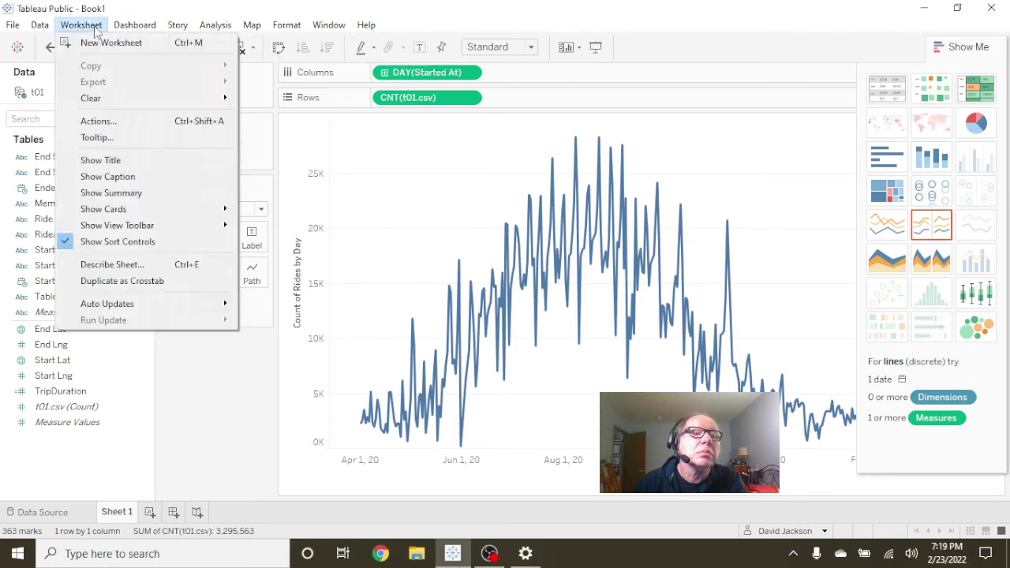
pyautogui.click(143, 160)
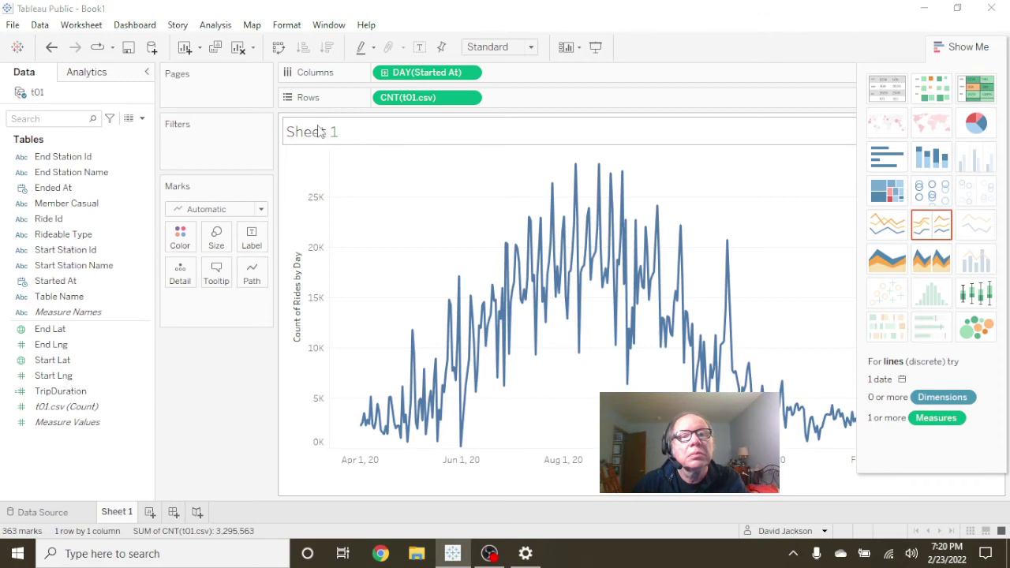
pyautogui.doubleClick(325, 132)
pyautogui.moveTo(410, 215); pyautogui.dragTo(265, 207)
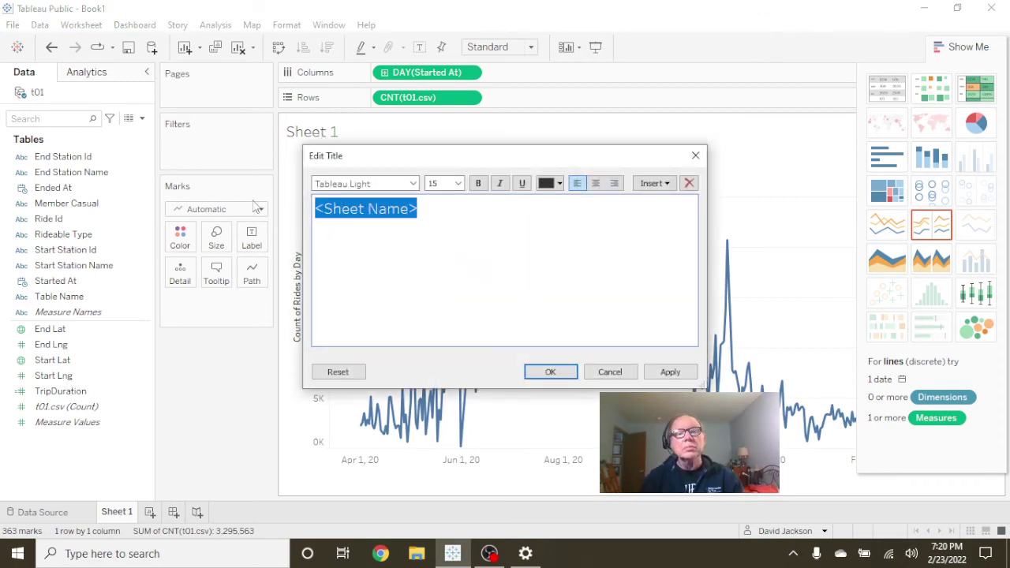
pyautogui.write('C')
pyautogui.press('BackSpace')
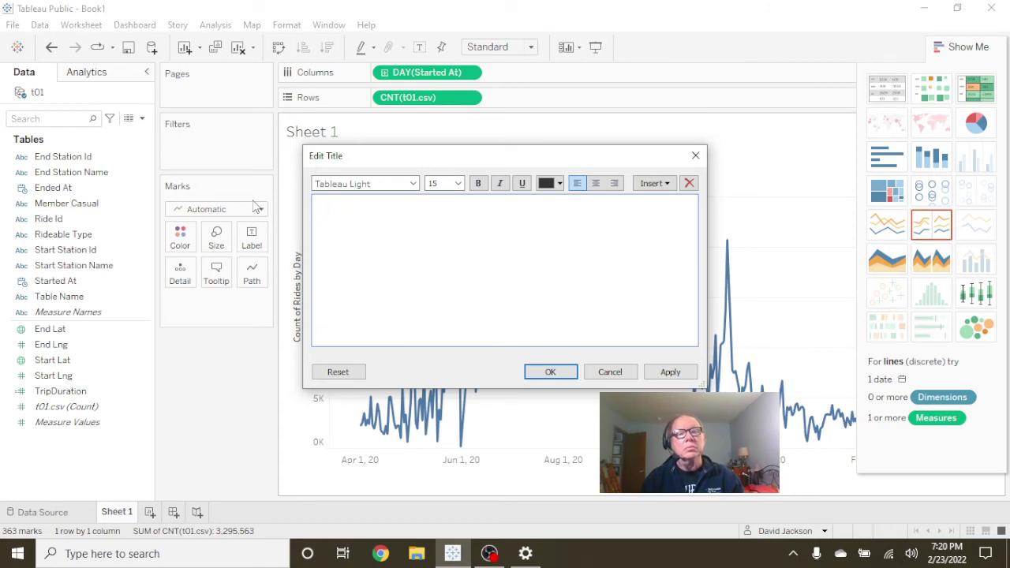
pyautogui.write('Numbero')
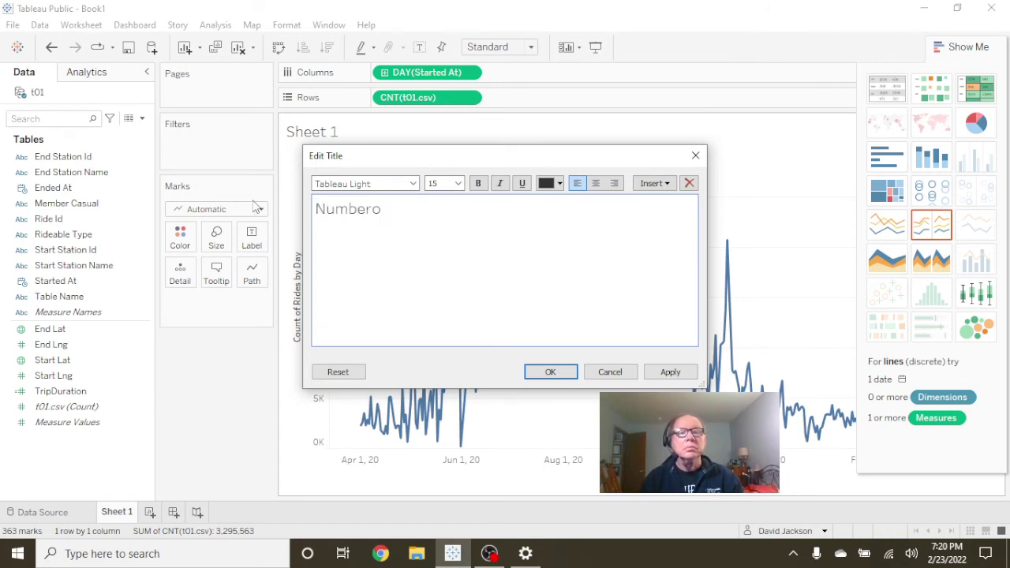
pyautogui.write('f Rides P')
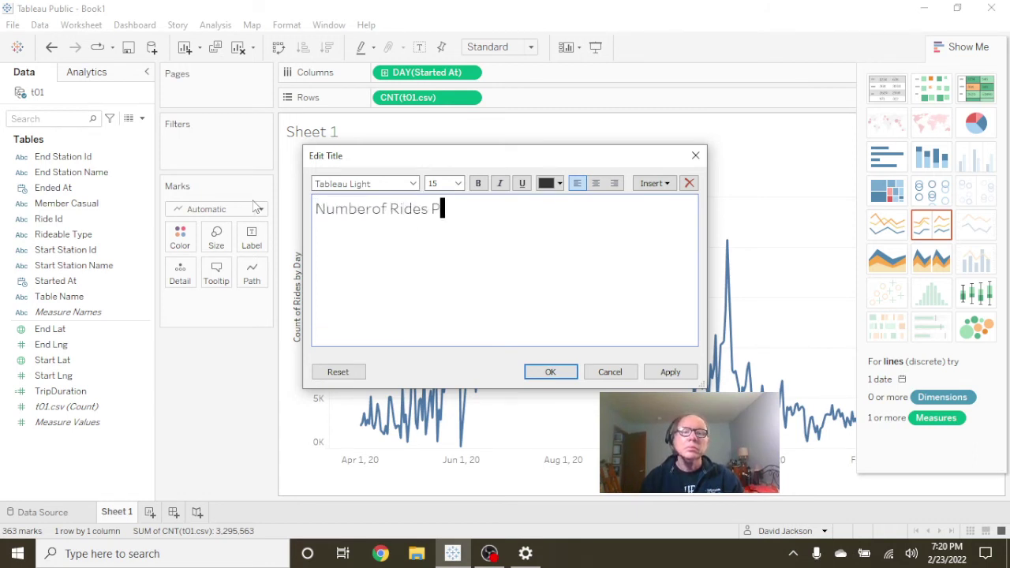
pyautogui.write('er ')
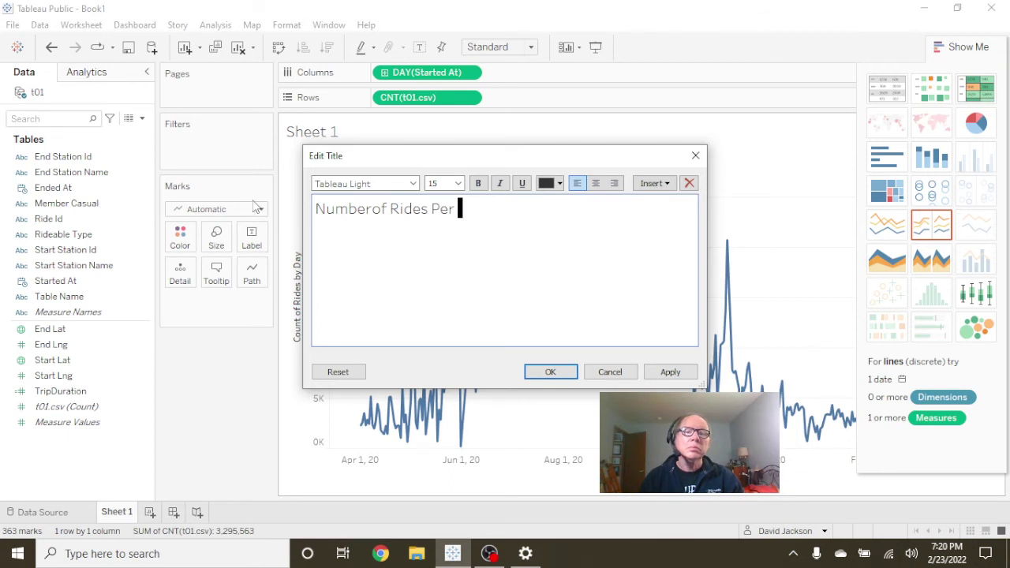
pyautogui.write('d')
pyautogui.write('Day')
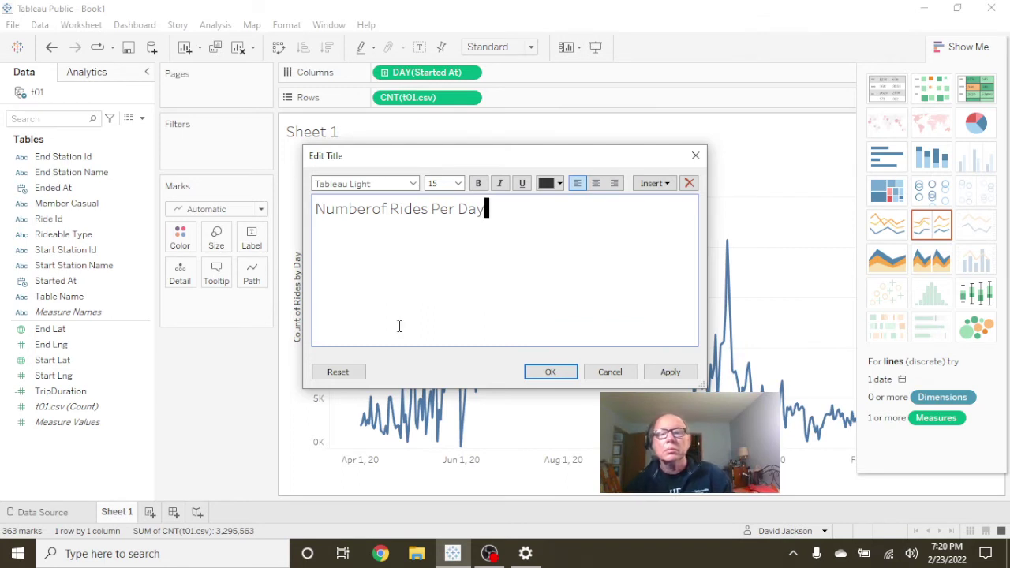
# Format the whole chart title text as bold and italic, without underline, and apply it to the sheet.
pyautogui.moveTo(487, 209); pyautogui.dragTo(296, 210)
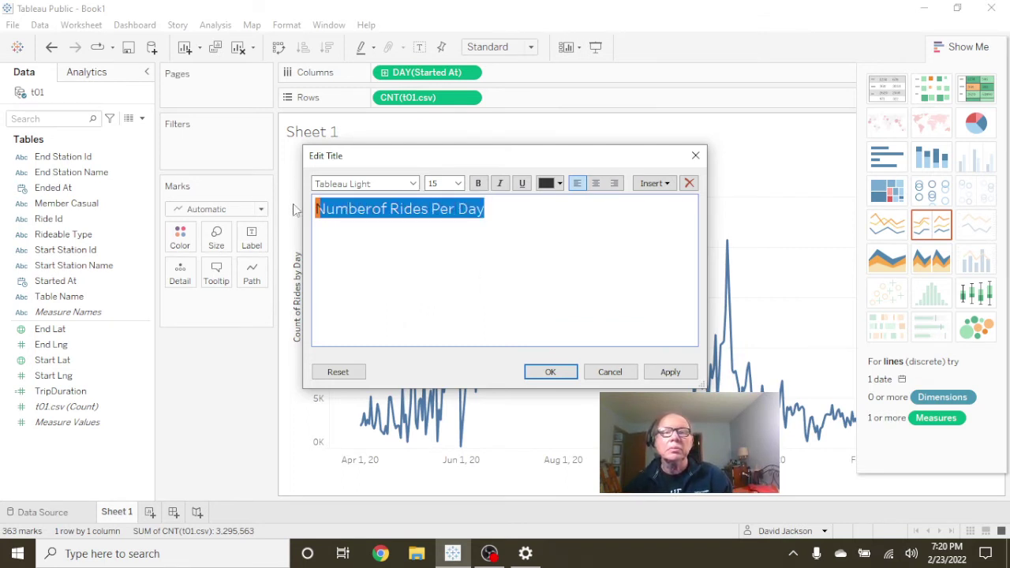
pyautogui.click(478, 183)
pyautogui.click(522, 183)
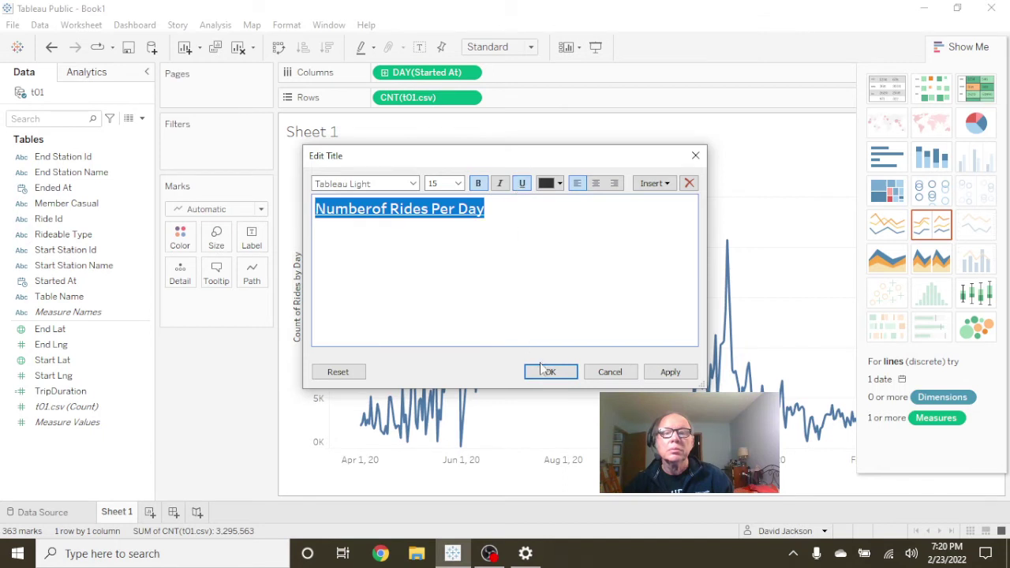
pyautogui.click(522, 183)
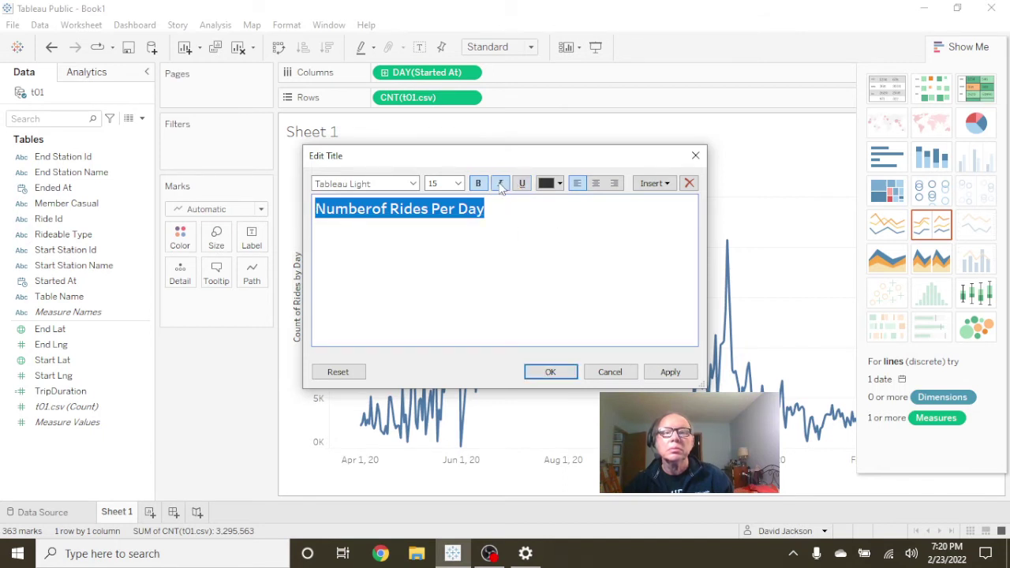
pyautogui.click(500, 184)
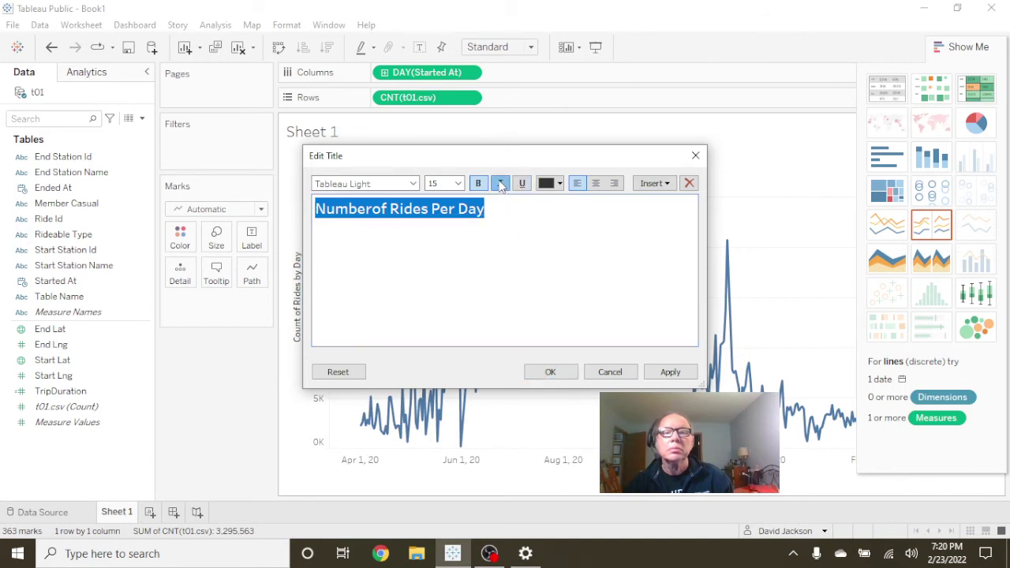
pyautogui.click(551, 373)
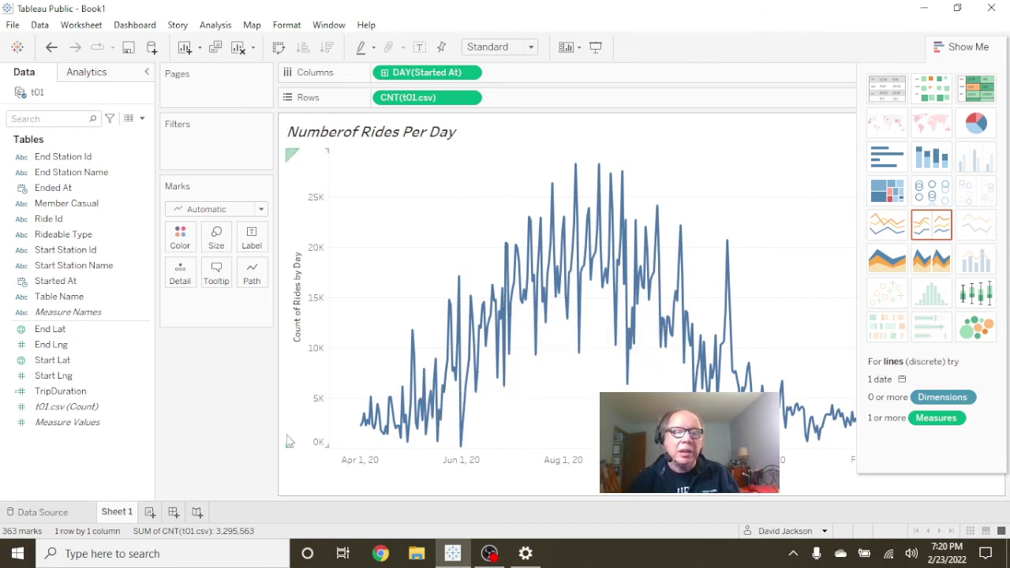
# Rename Sheet 1 as "Rides Per Day".
pyautogui.doubleClick(117, 512)
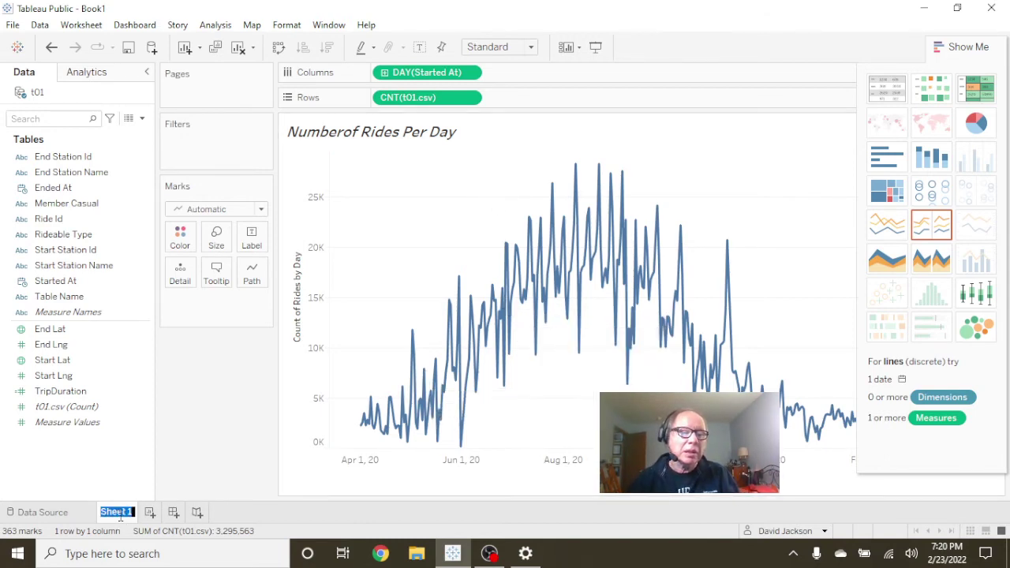
pyautogui.write('Ridew')
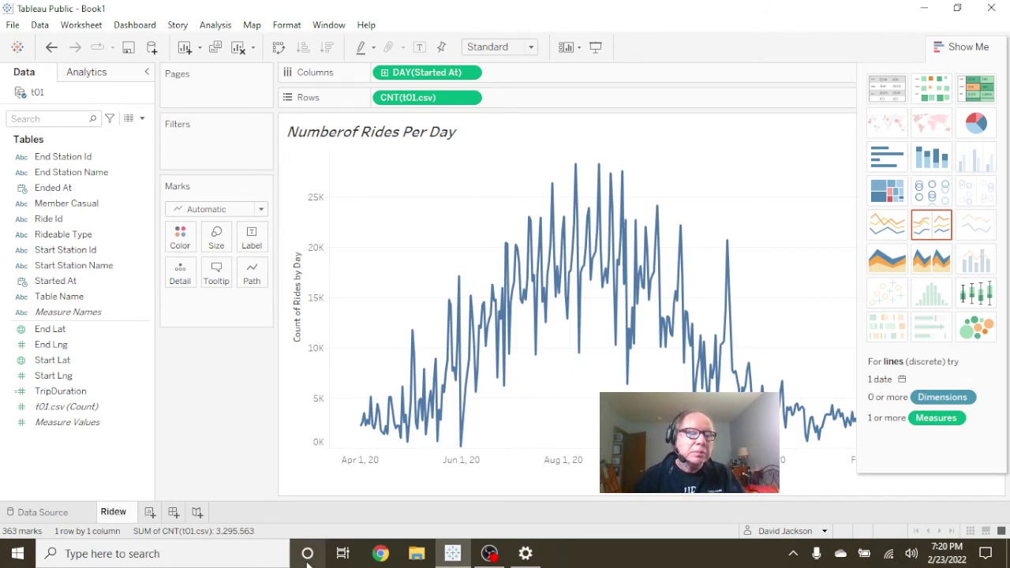
pyautogui.press('BackSpace')
pyautogui.write('s')
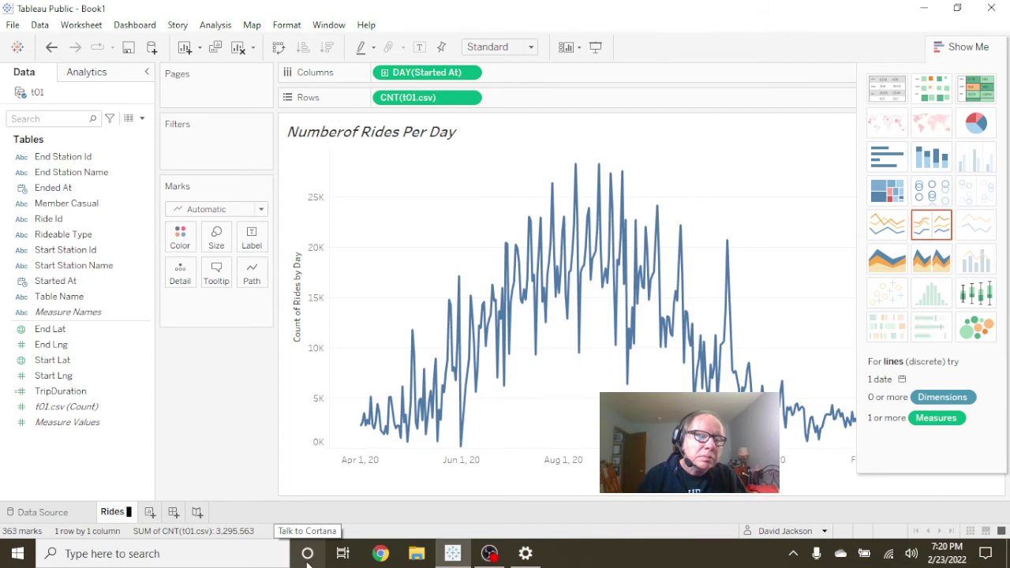
pyautogui.write(' Per Da')
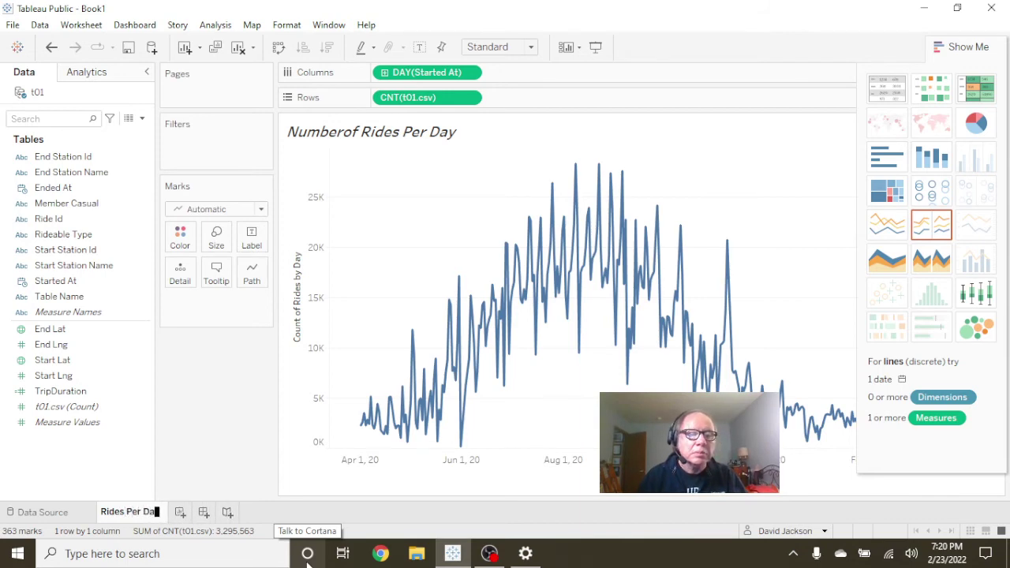
pyautogui.write('y')
pyautogui.press('Return')
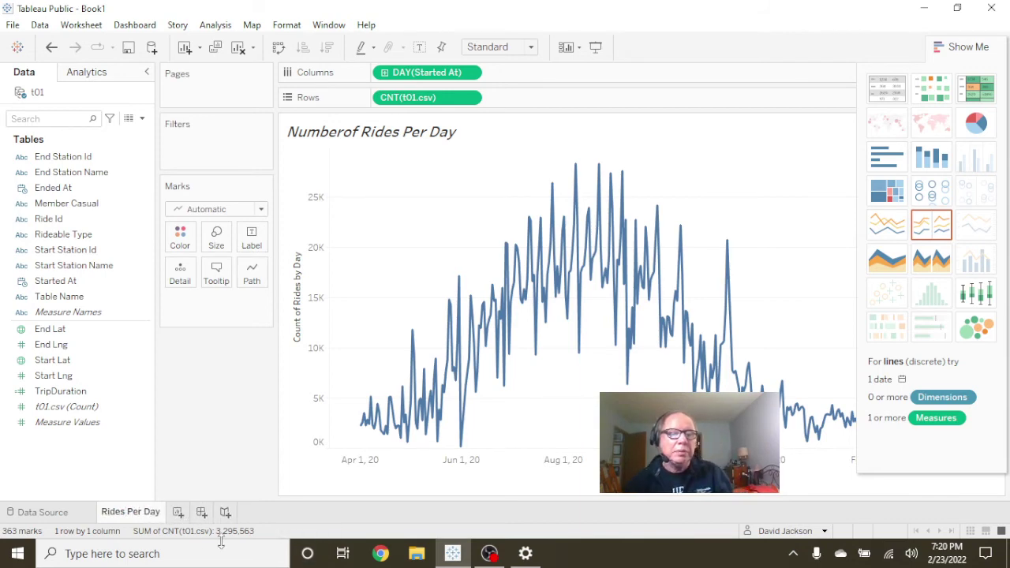
# Duplicate the Rides Per Day sheet and set the copy's Started At column field to continuous Week Number.
pyautogui.rightClick(129, 525)
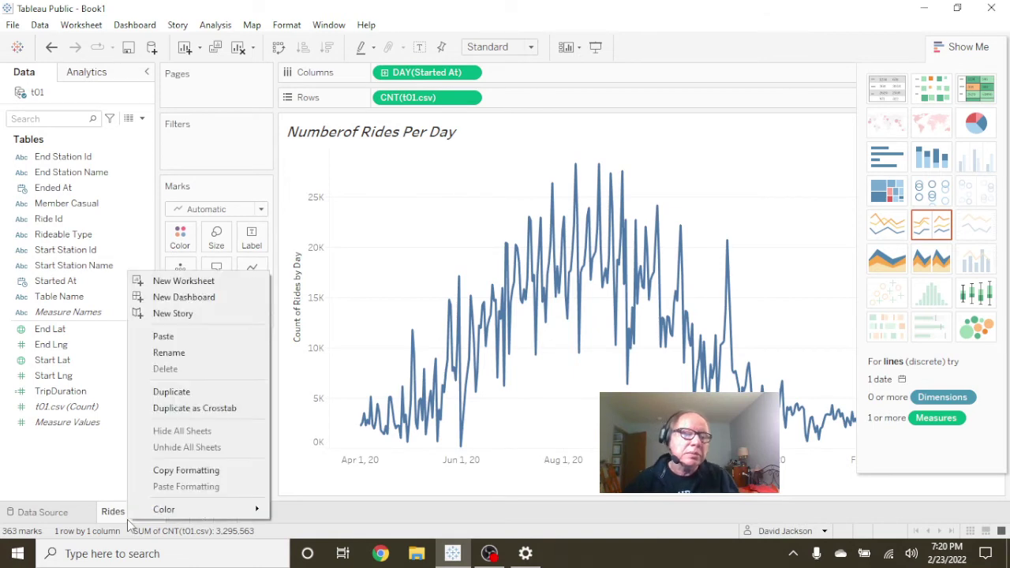
pyautogui.click(213, 398)
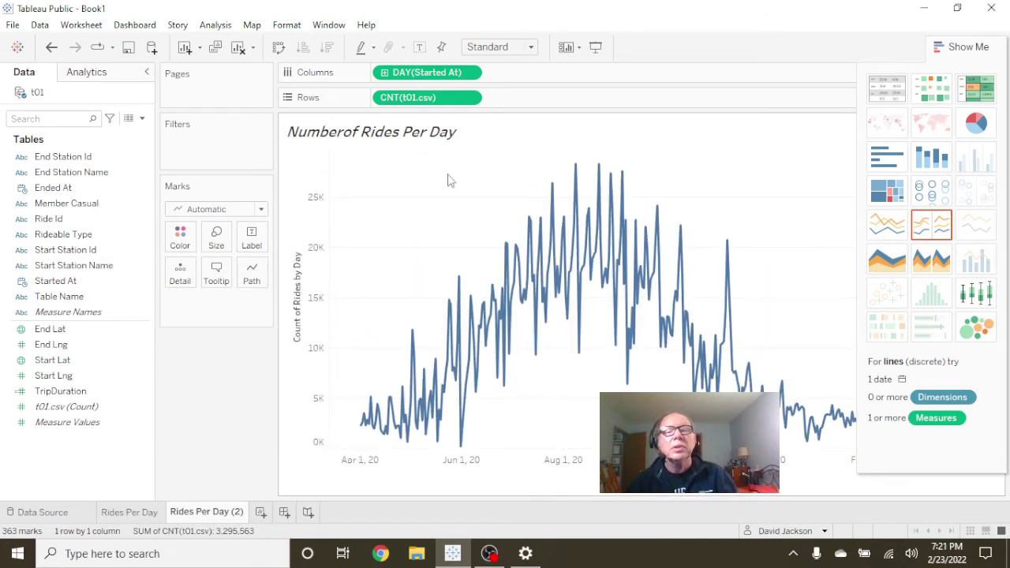
pyautogui.rightClick(472, 77)
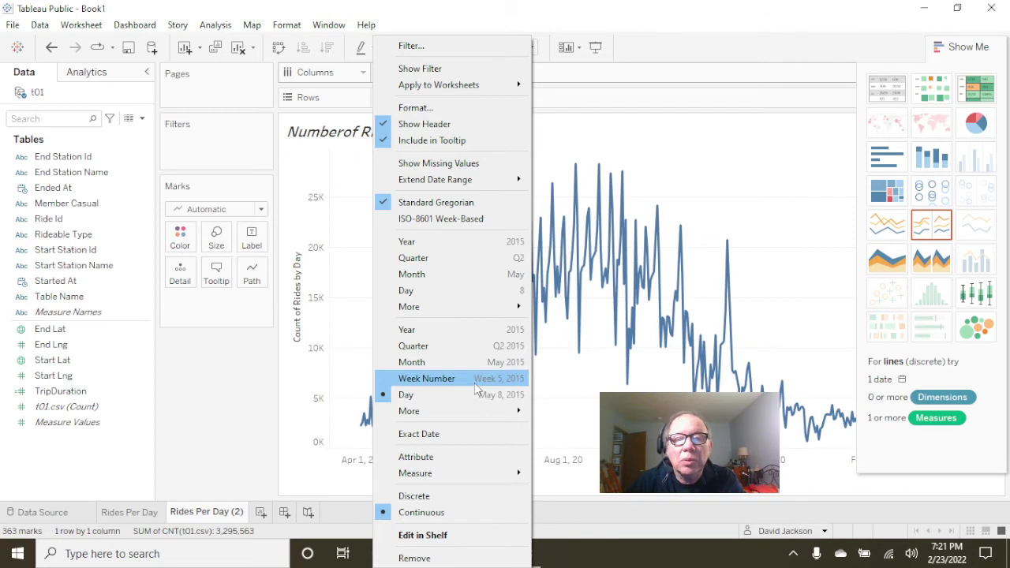
pyautogui.click(426, 379)
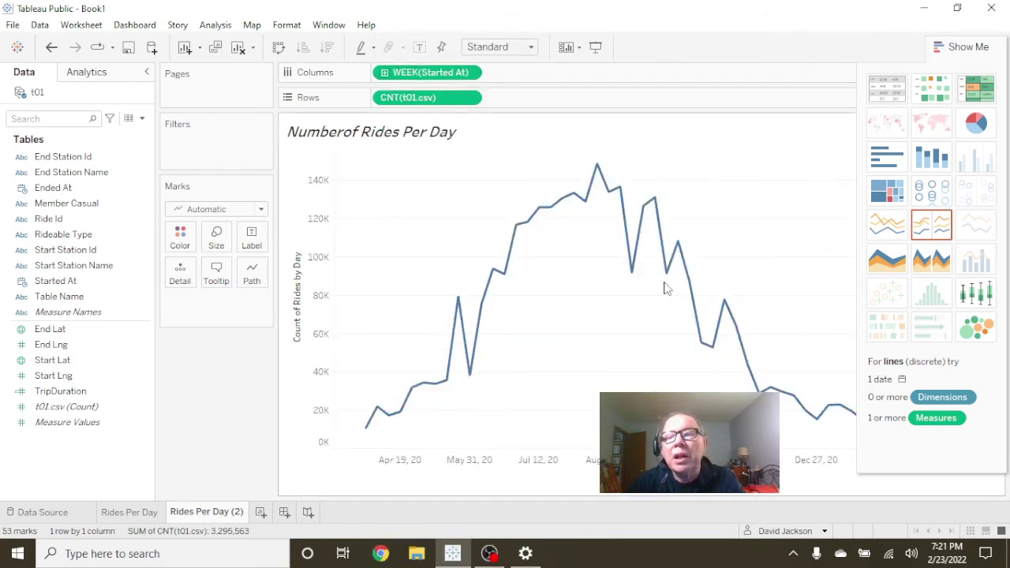
# Convert the weekly ride chart to horizontal bars, then swap its rows and columns so the bars stand vertically.
pyautogui.click(886, 164)
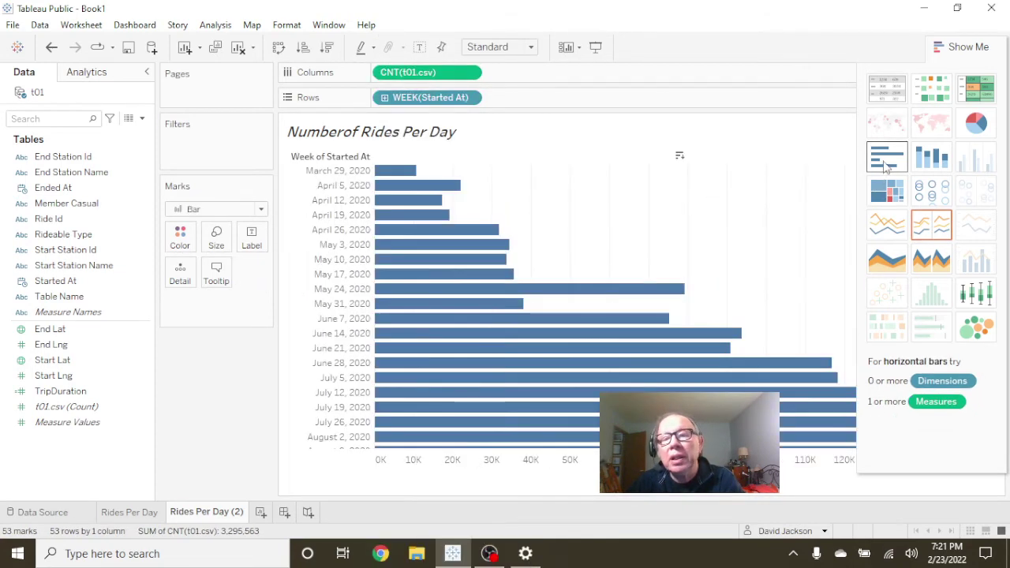
pyautogui.click(930, 166)
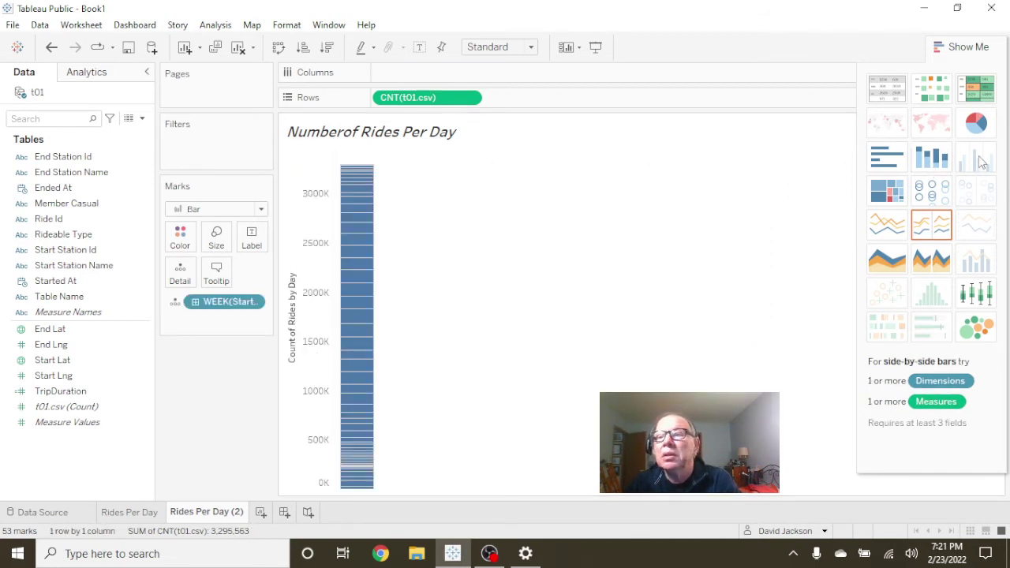
pyautogui.click(887, 164)
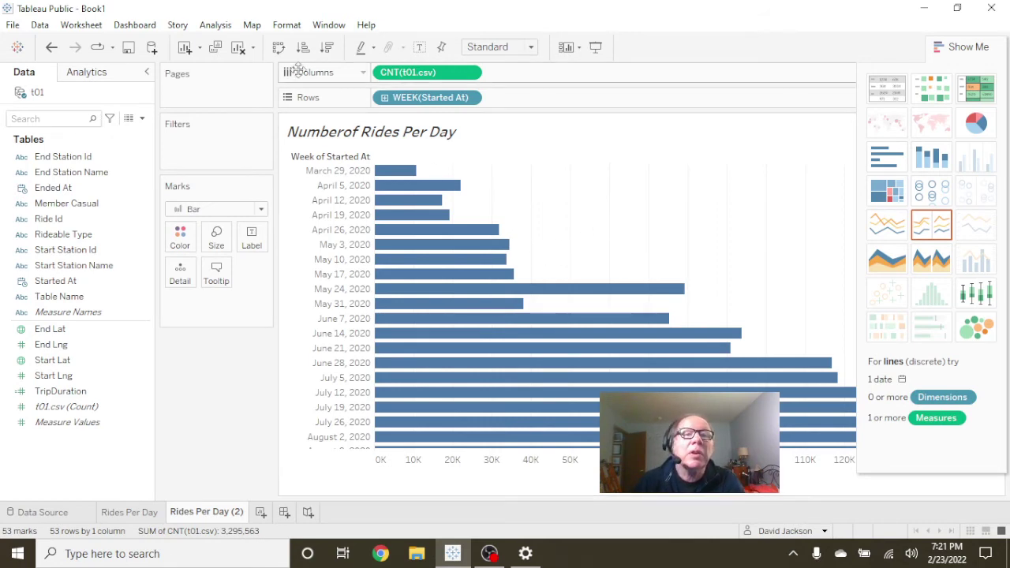
pyautogui.click(279, 48)
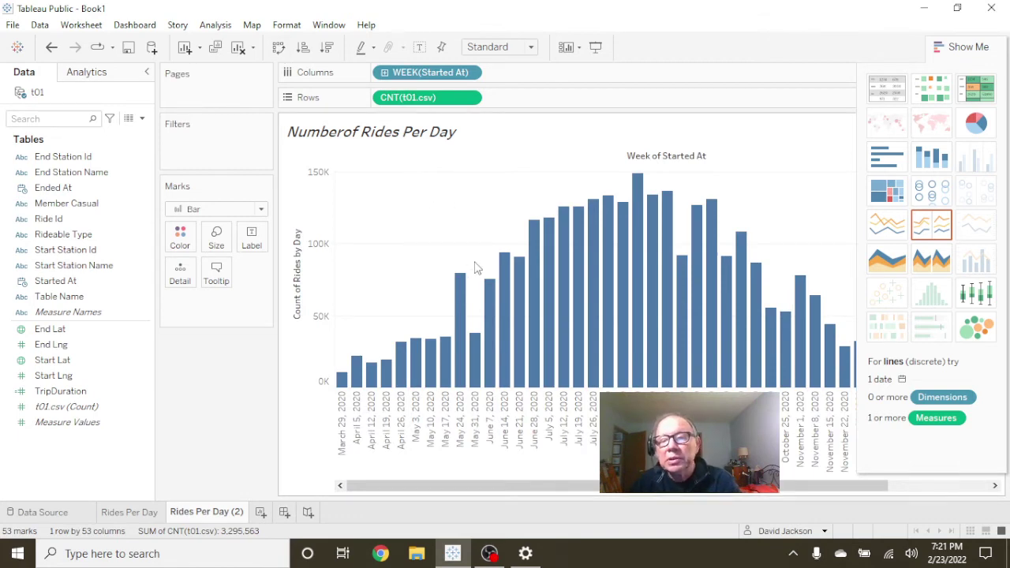
pyautogui.click(385, 438)
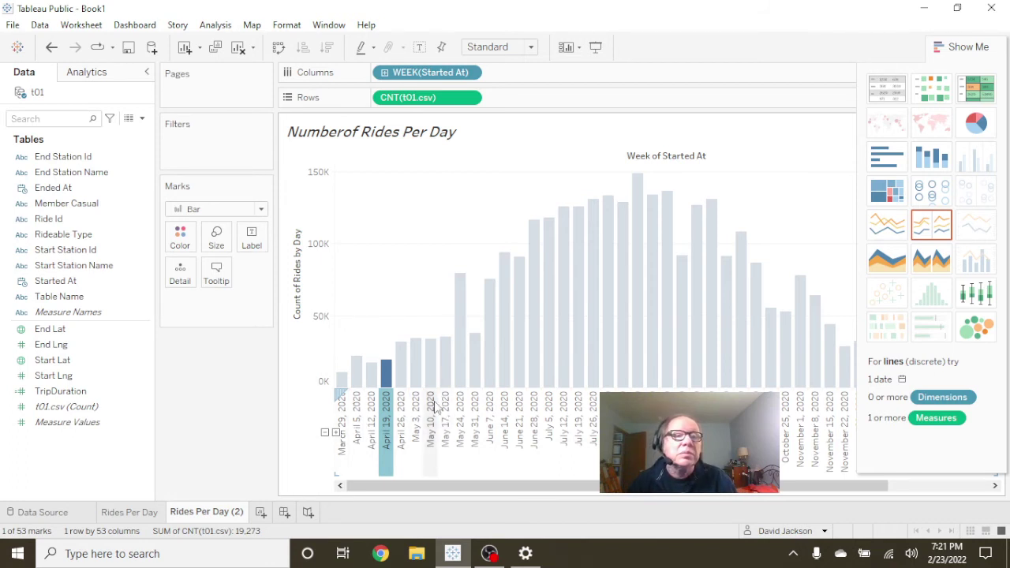
pyautogui.click(427, 296)
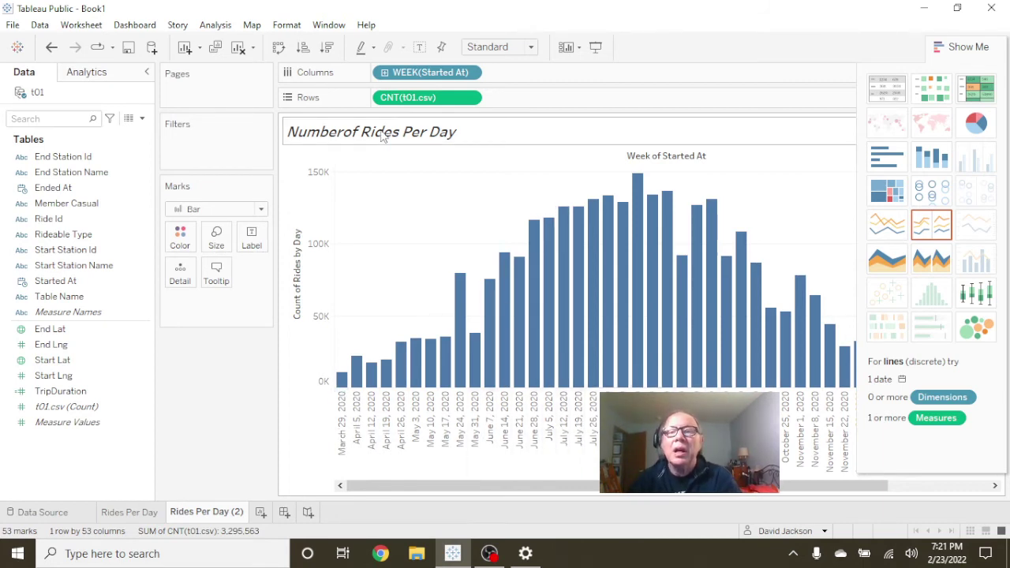
# Open the chart title of the duplicated weekly rides sheet for editing.
pyautogui.doubleClick(466, 135)
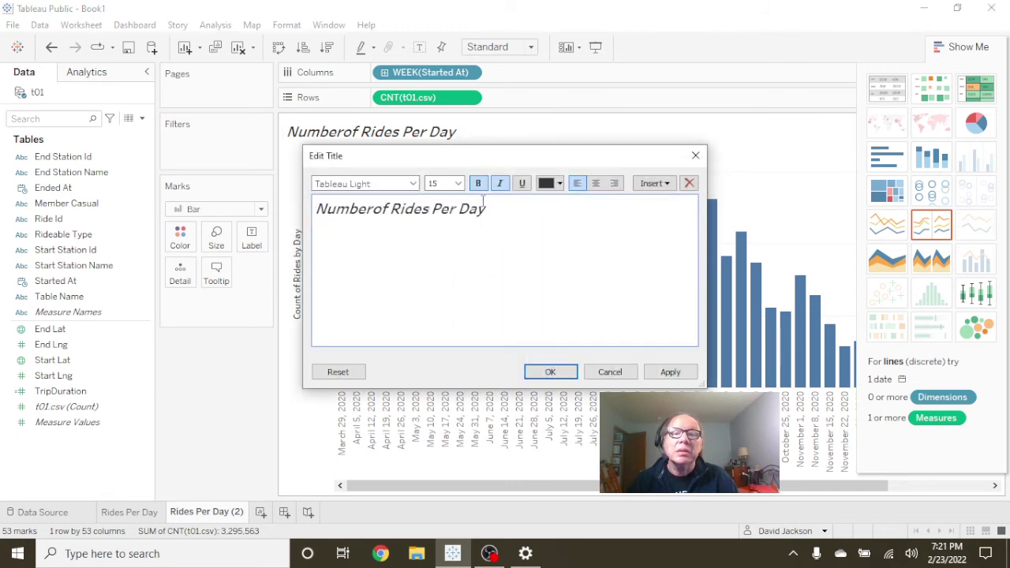
# Change the ending of the chart title so that it reads "Numberof Rides Per Week".
pyautogui.click(498, 210)
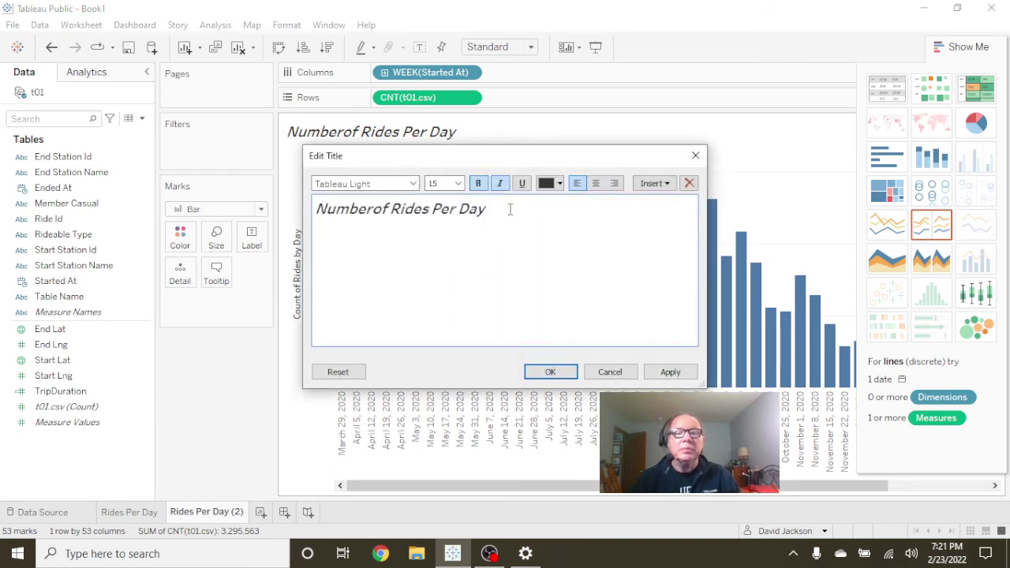
pyautogui.press('BackSpace')
pyautogui.press('BackSpace')
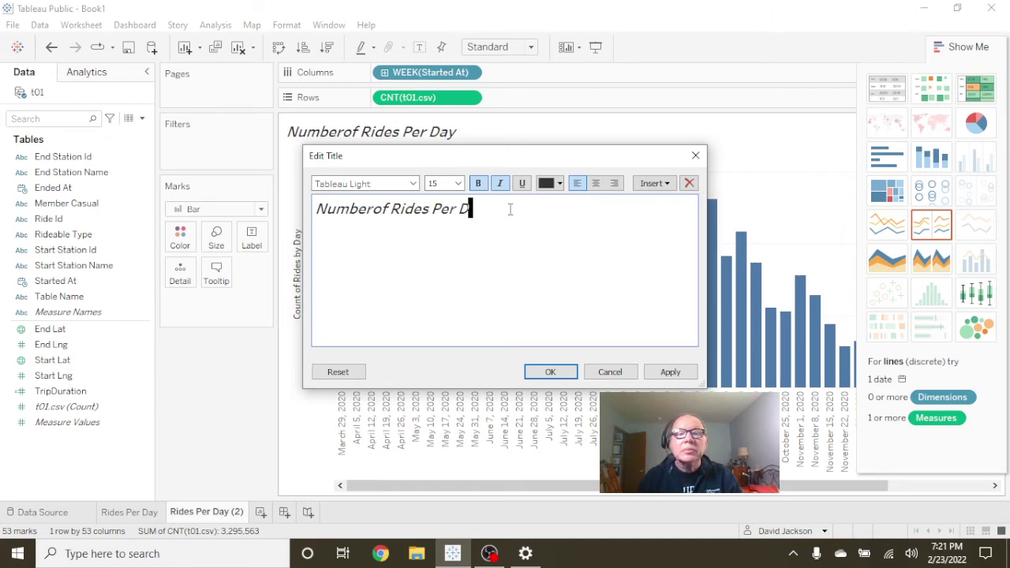
pyautogui.press('BackSpace')
pyautogui.write('Week')
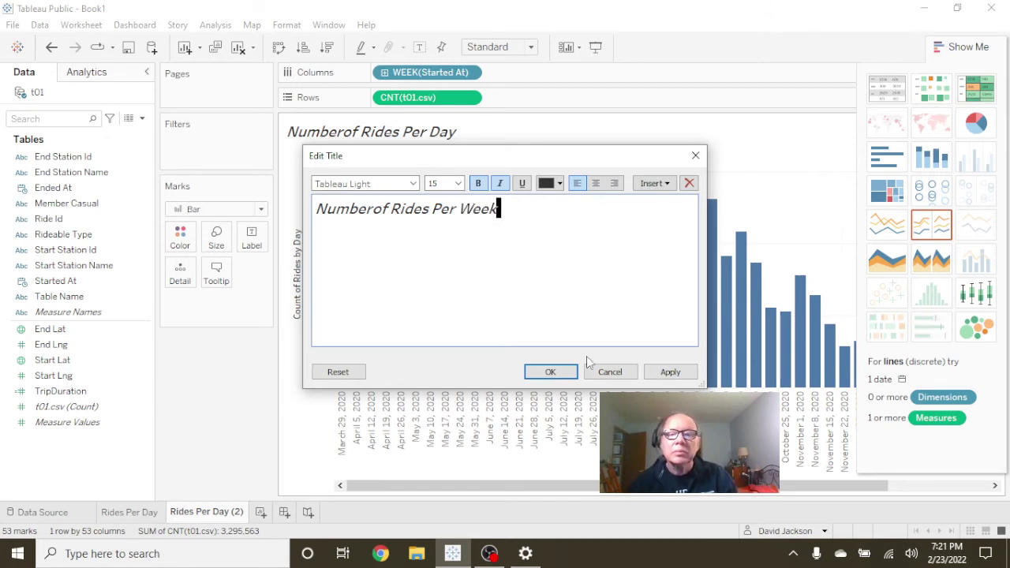
pyautogui.click(560, 374)
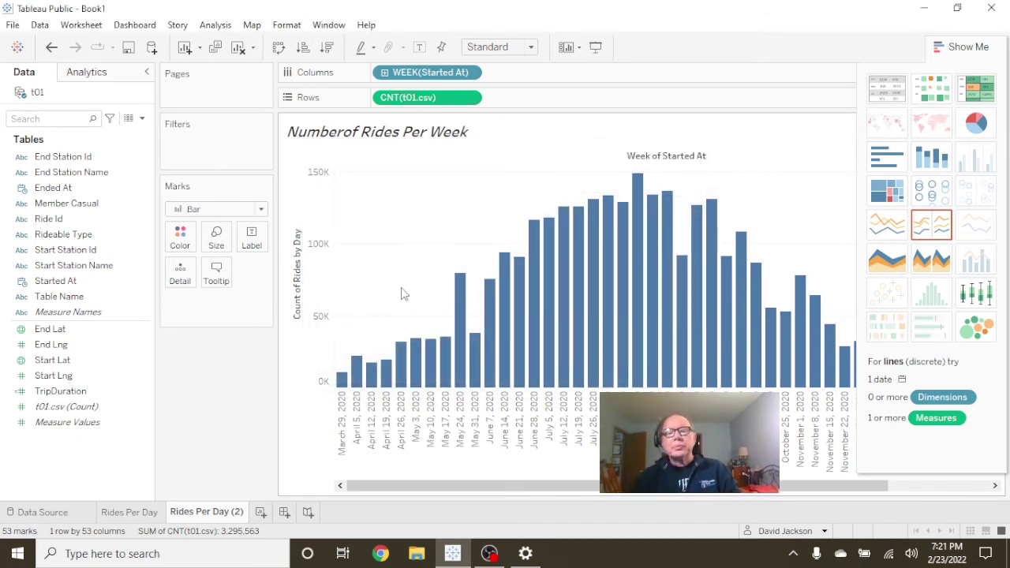
# Set the pane date format of the WEEK(Started At) field to 03/14/2001.
pyautogui.rightClick(373, 430)
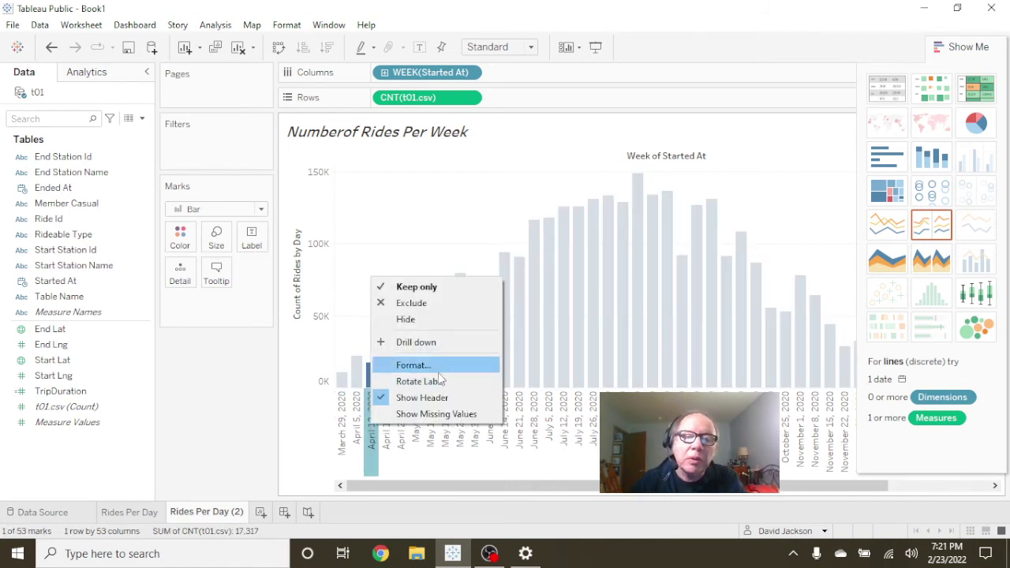
pyautogui.click(439, 368)
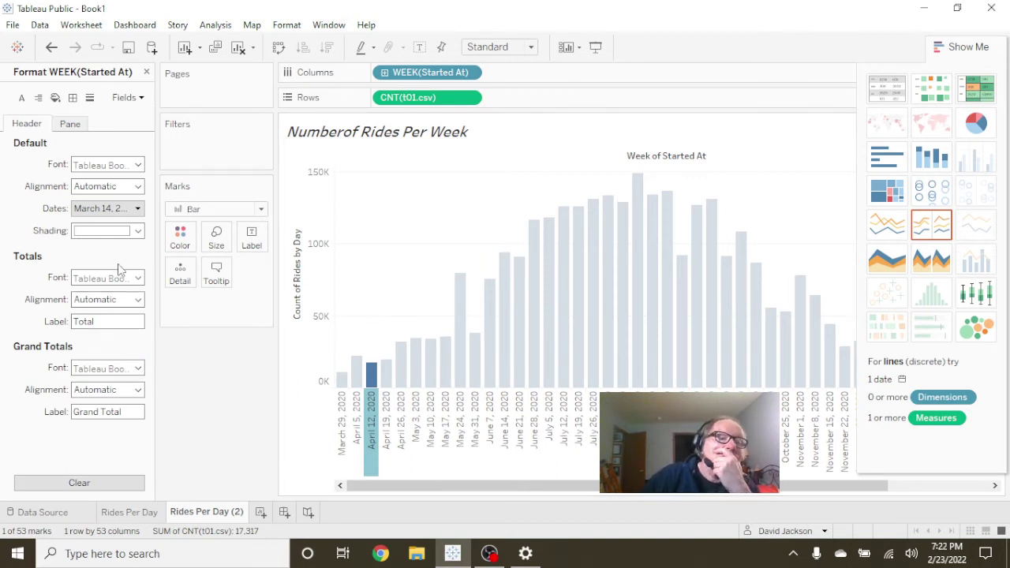
pyautogui.click(72, 126)
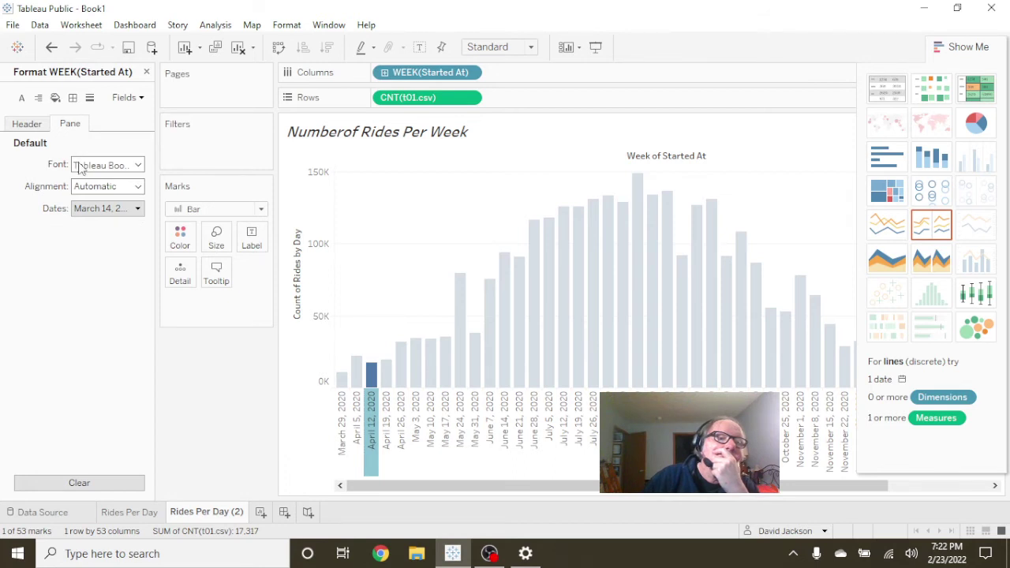
pyautogui.click(141, 191)
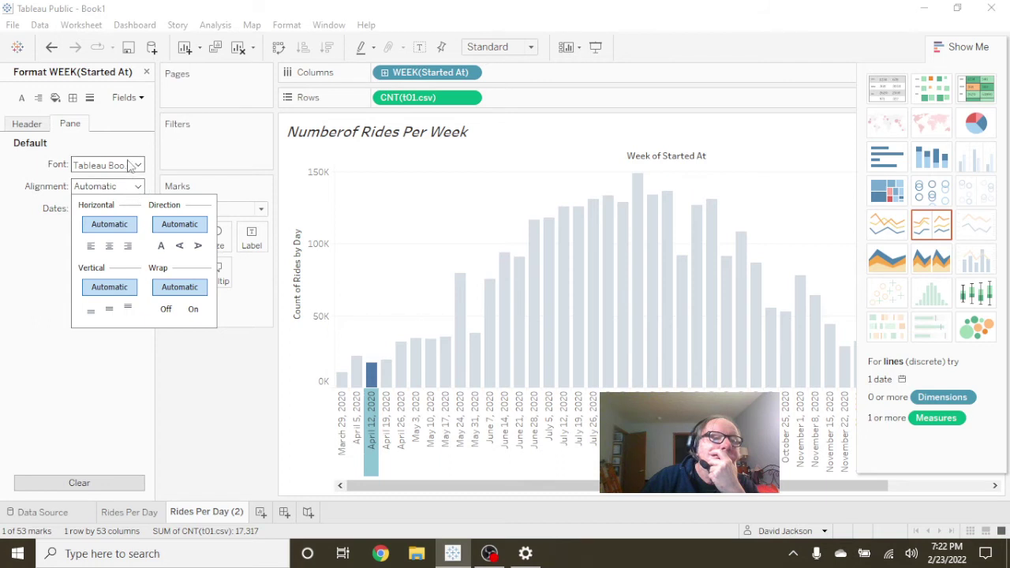
pyautogui.click(21, 166)
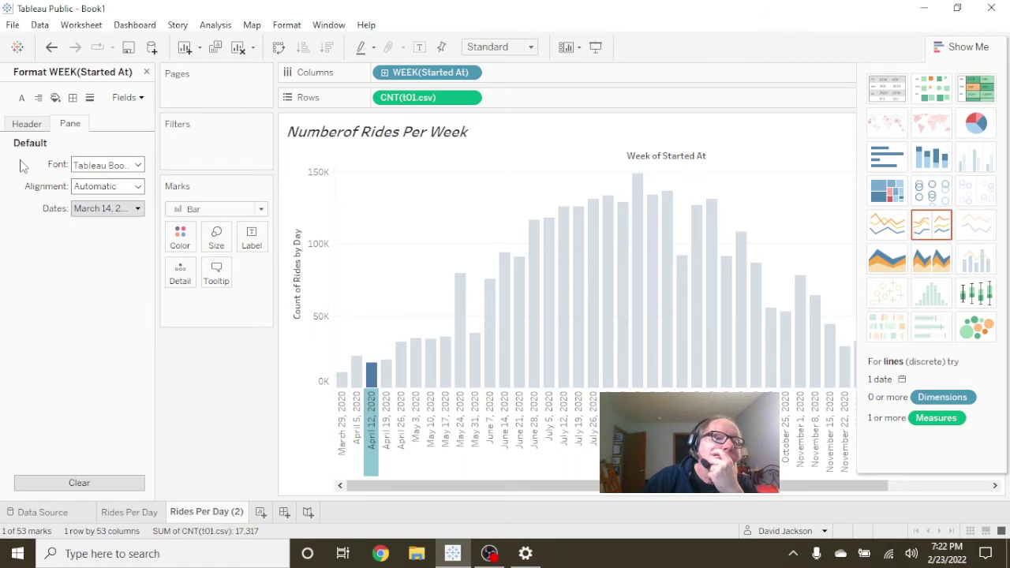
pyautogui.click(137, 209)
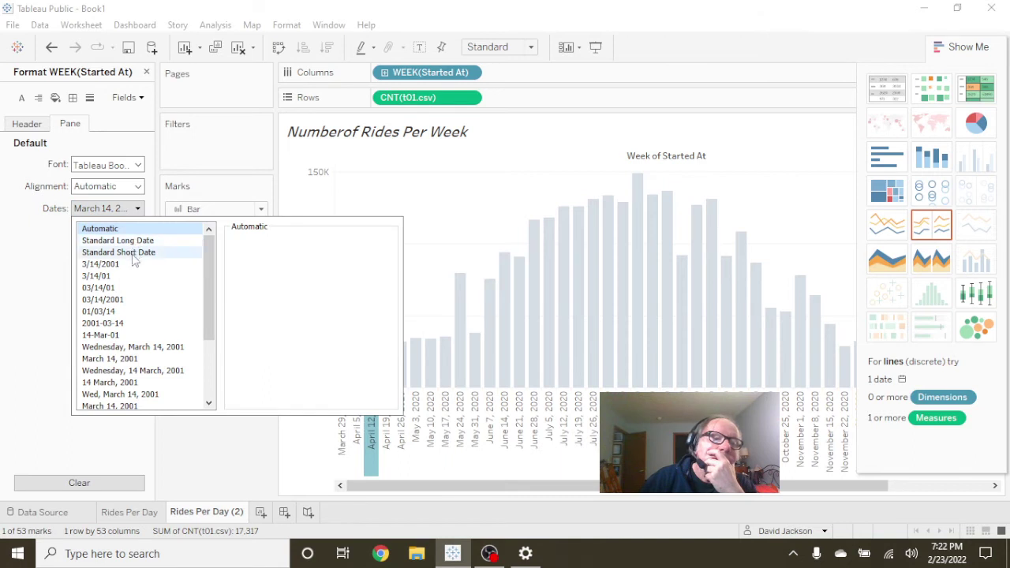
pyautogui.click(115, 301)
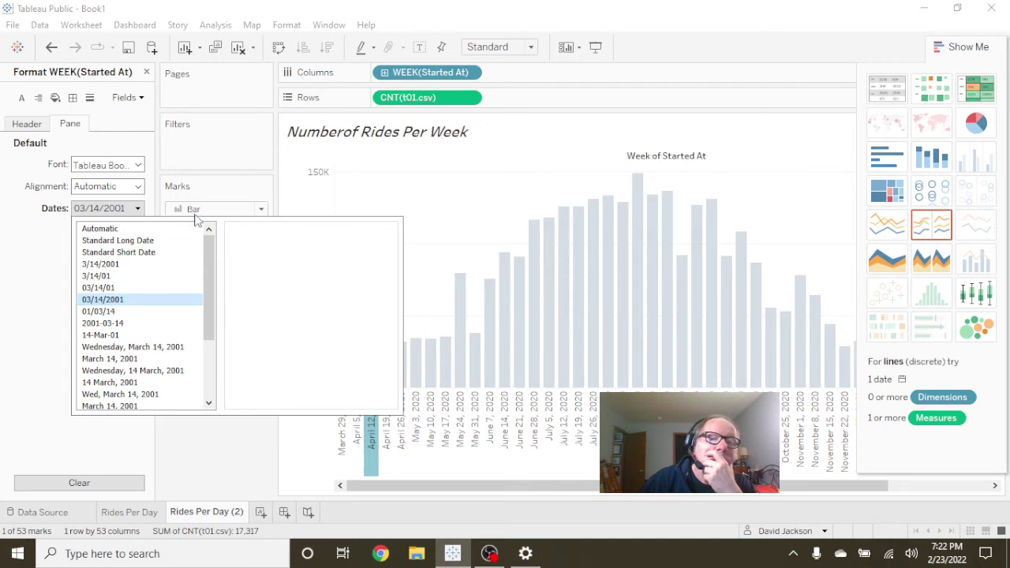
pyautogui.press('Escape')
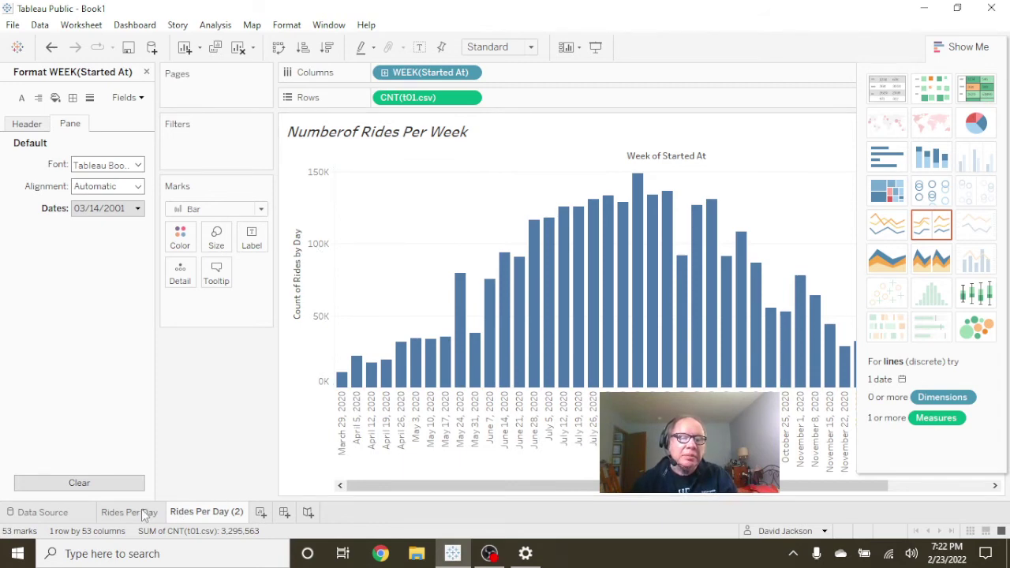
# Rename the "Rides Per Day (2)" worksheet as "Rides Per Week".
pyautogui.doubleClick(217, 515)
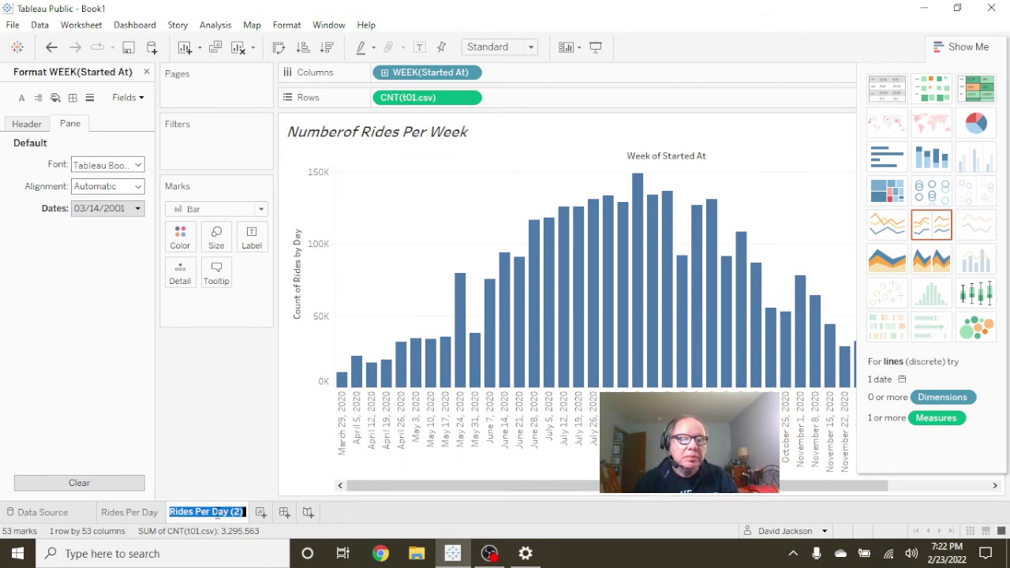
pyautogui.click(246, 512)
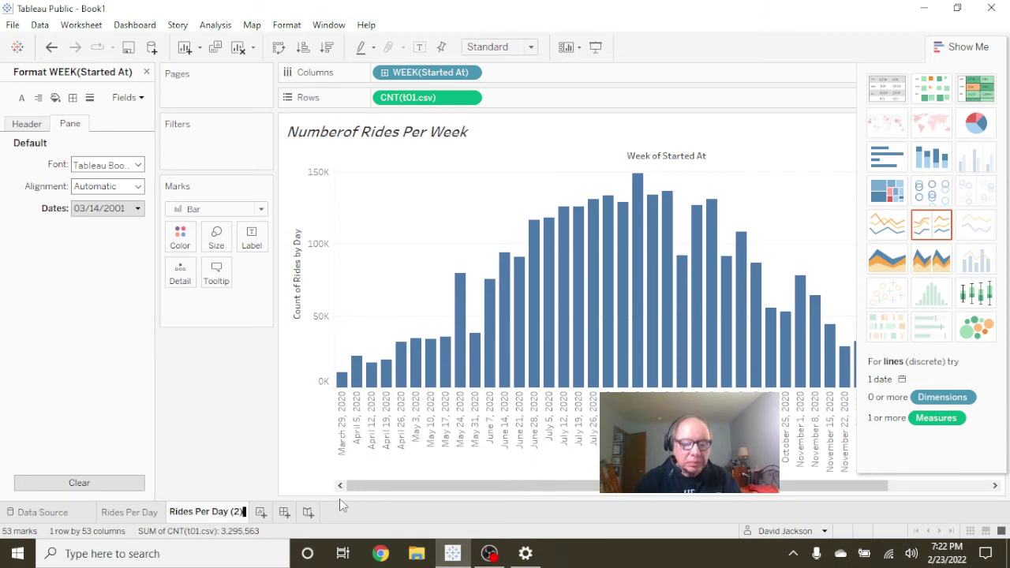
pyautogui.press('BackSpace')
pyautogui.press('BackSpace')
pyautogui.press('BackSpace')
pyautogui.press('BackSpace')
pyautogui.press('BackSpace')
pyautogui.press('BackSpace')
pyautogui.press('BackSpace')
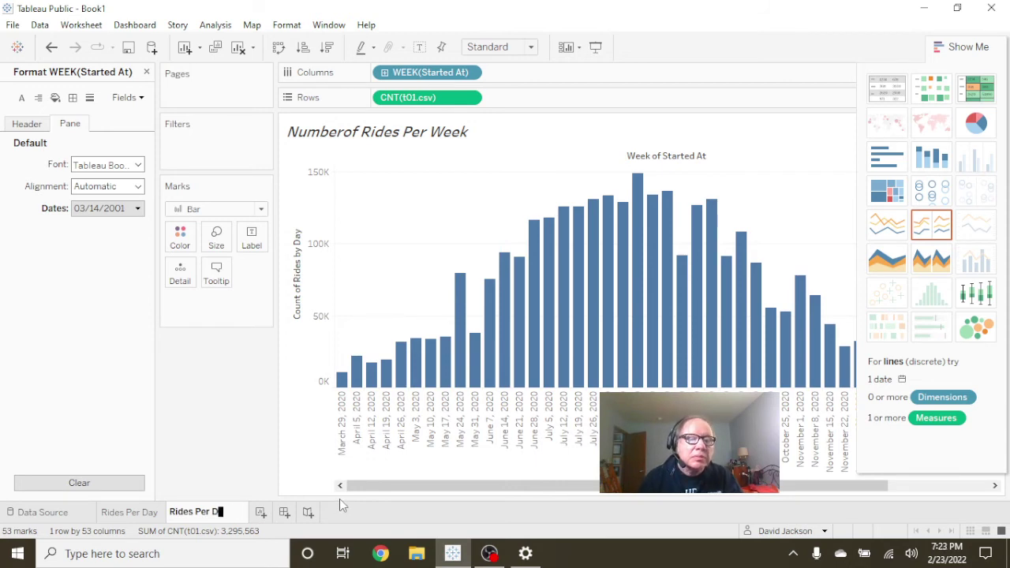
pyautogui.write('Week')
pyautogui.press('Return')
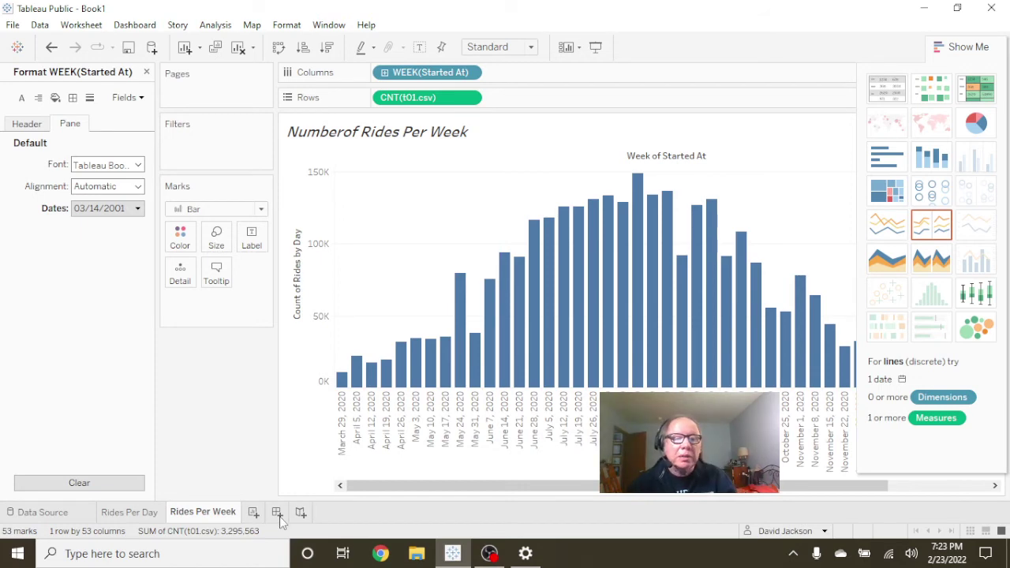
# Duplicate the Rides Per Week worksheet and group the copy's Started At dates by month and year.
pyautogui.rightClick(215, 520)
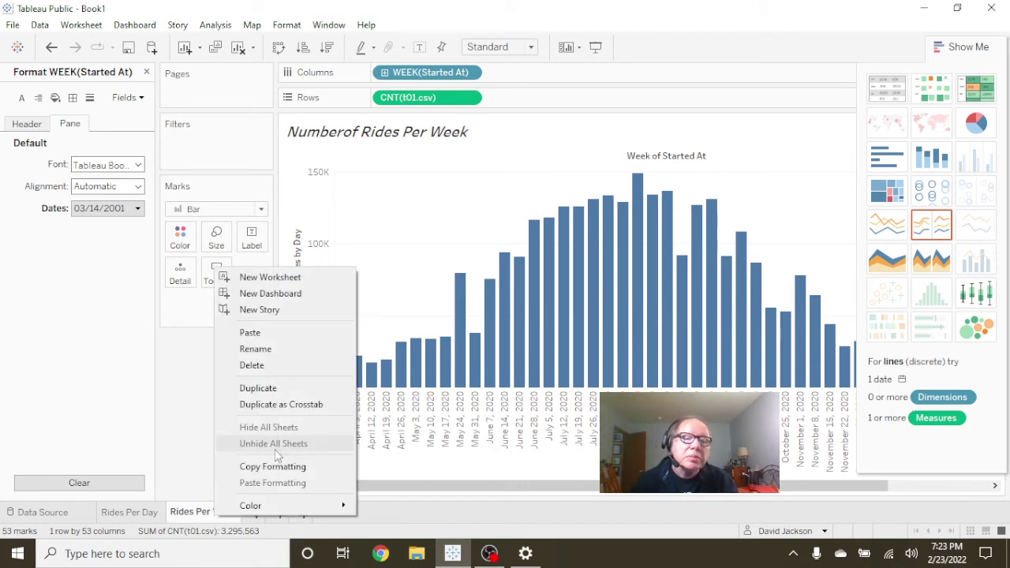
pyautogui.click(297, 395)
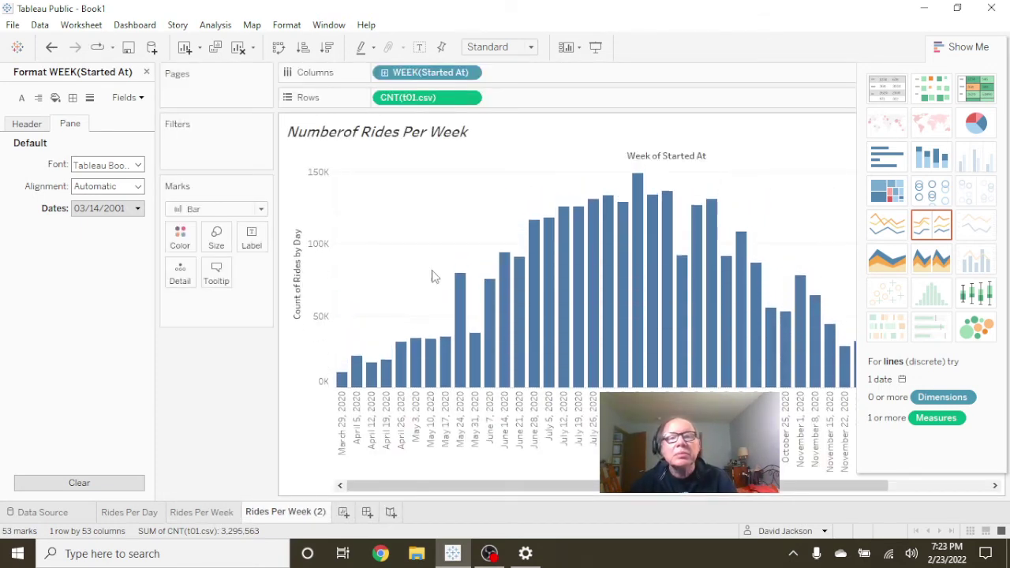
pyautogui.click(471, 73)
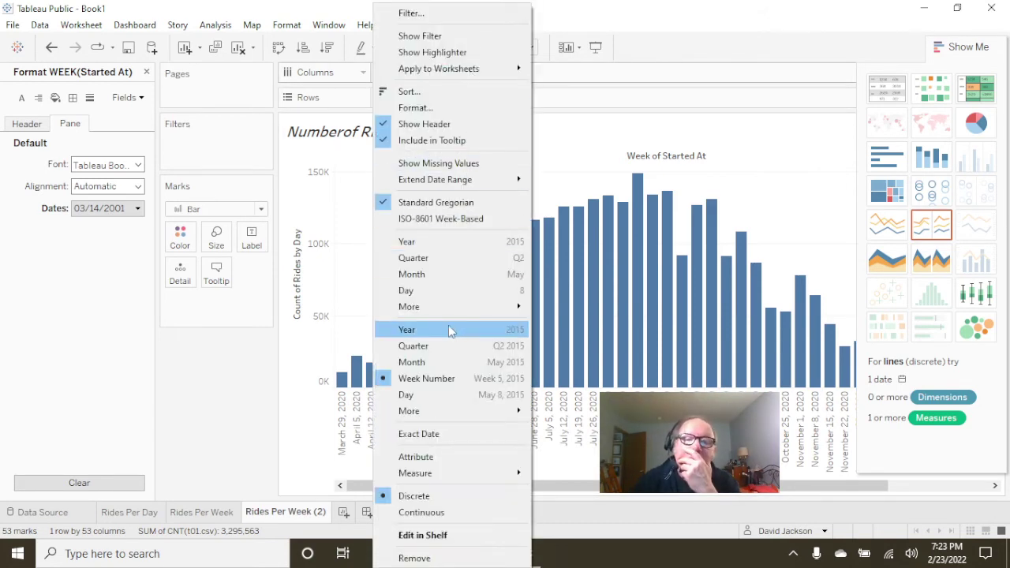
pyautogui.click(448, 365)
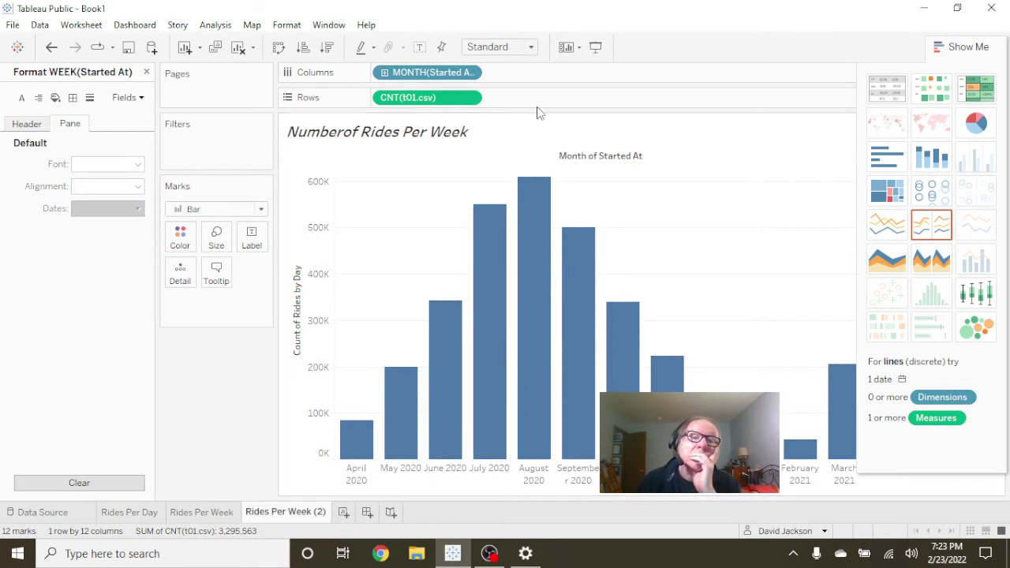
# Change the duplicated sheet's chart title to "Numberof Rides Per Month".
pyautogui.doubleClick(458, 134)
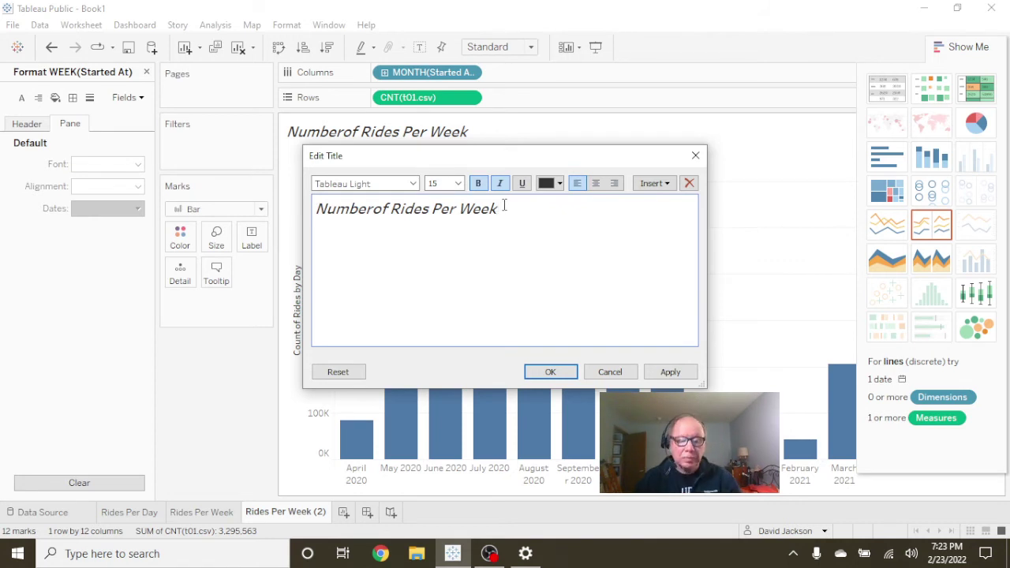
pyautogui.press('BackSpace')
pyautogui.press('BackSpace')
pyautogui.press('BackSpace')
pyautogui.press('BackSpace')
pyautogui.press('BackSpace')
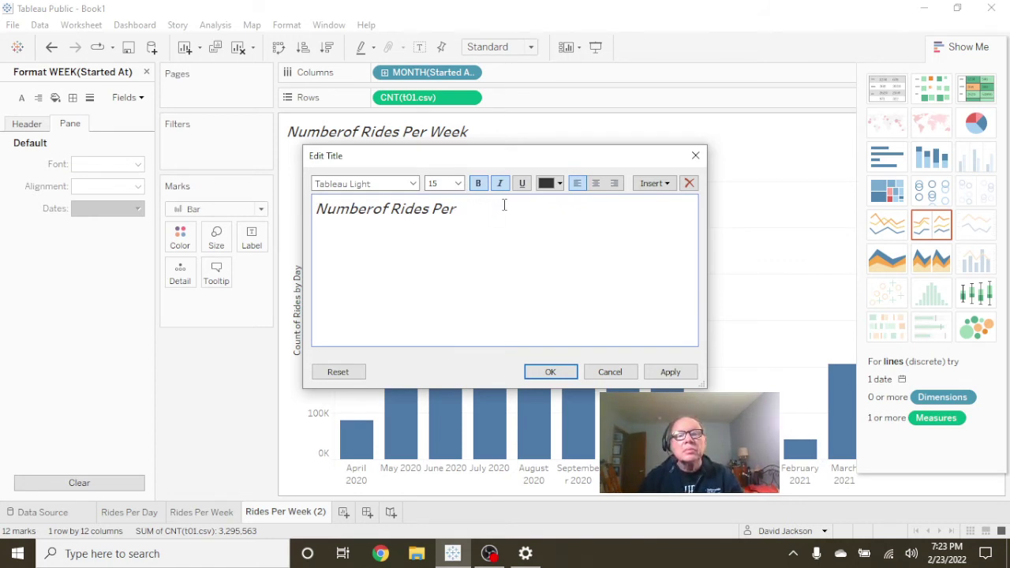
pyautogui.write('Month')
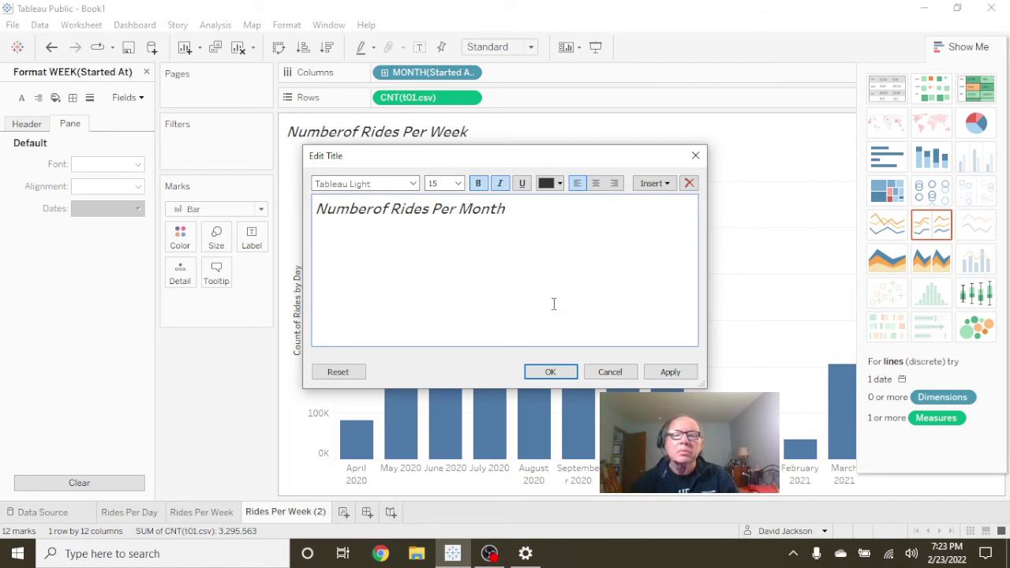
pyautogui.click(551, 371)
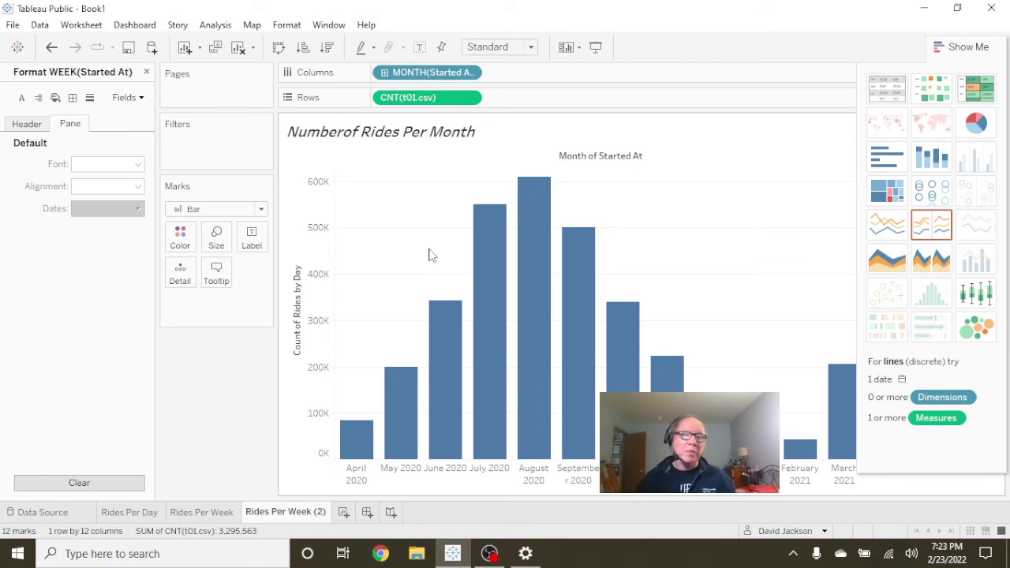
# Rename the "Rides Per Week (2)" worksheet as "Rides Per Months".
pyautogui.rightClick(271, 511)
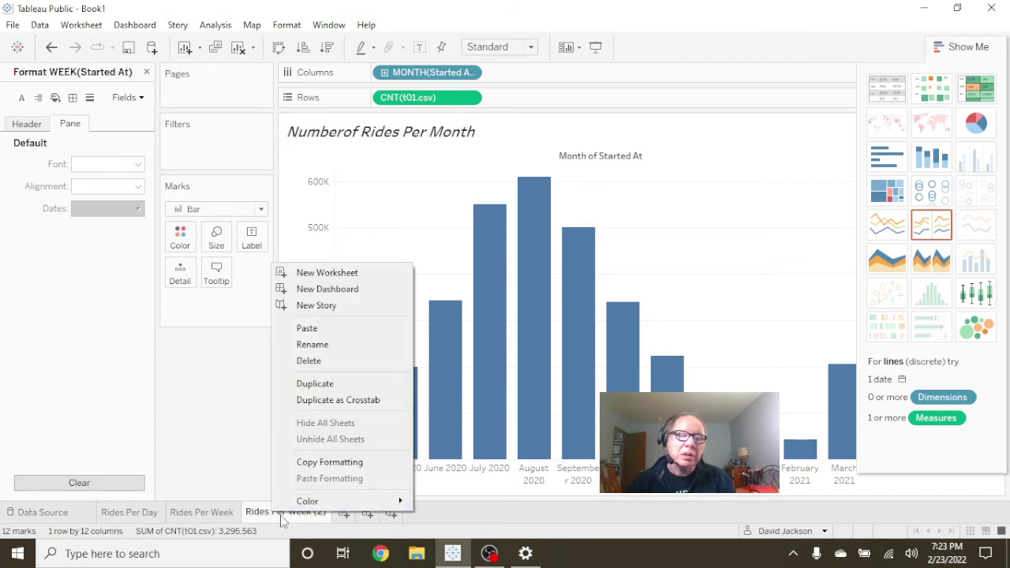
pyautogui.doubleClick(283, 517)
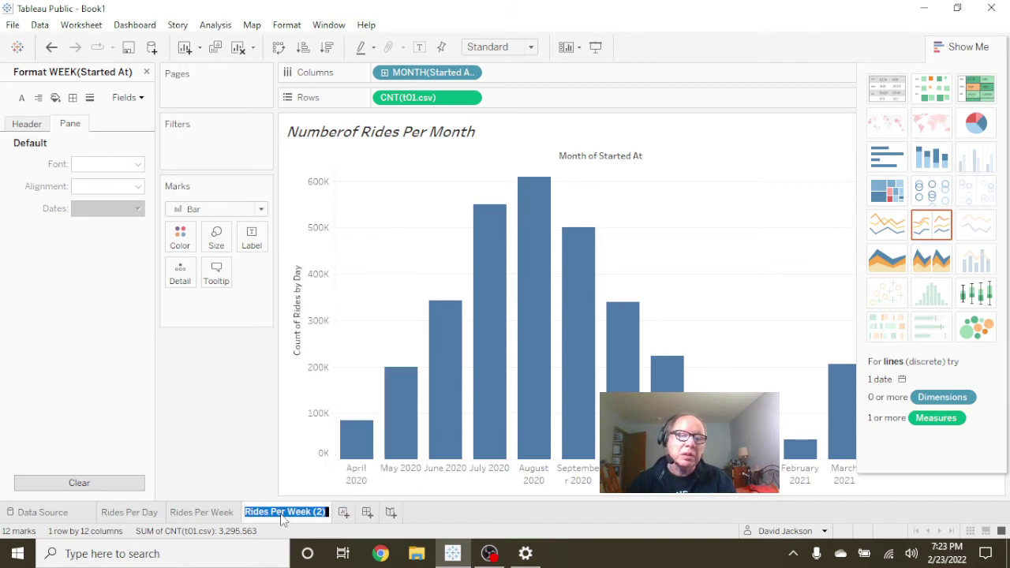
pyautogui.click(328, 512)
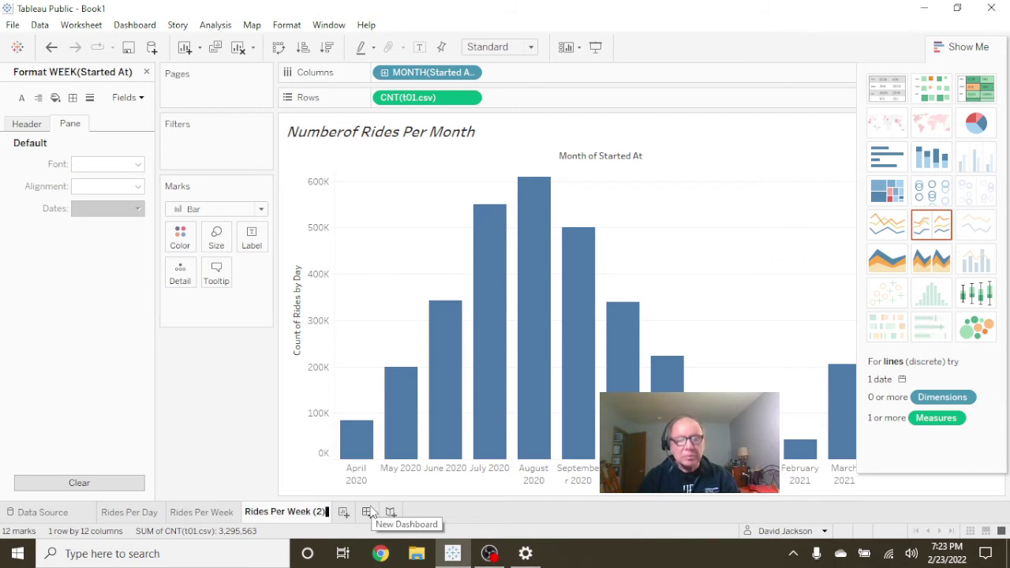
pyautogui.press('BackSpace')
pyautogui.press('BackSpace')
pyautogui.press('BackSpace')
pyautogui.press('BackSpace')
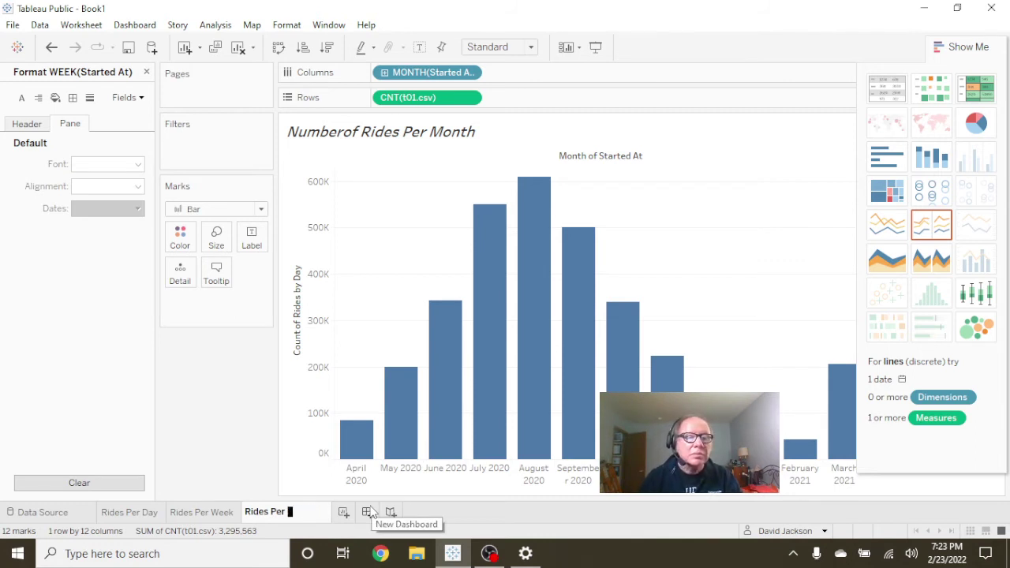
pyautogui.write('Month')
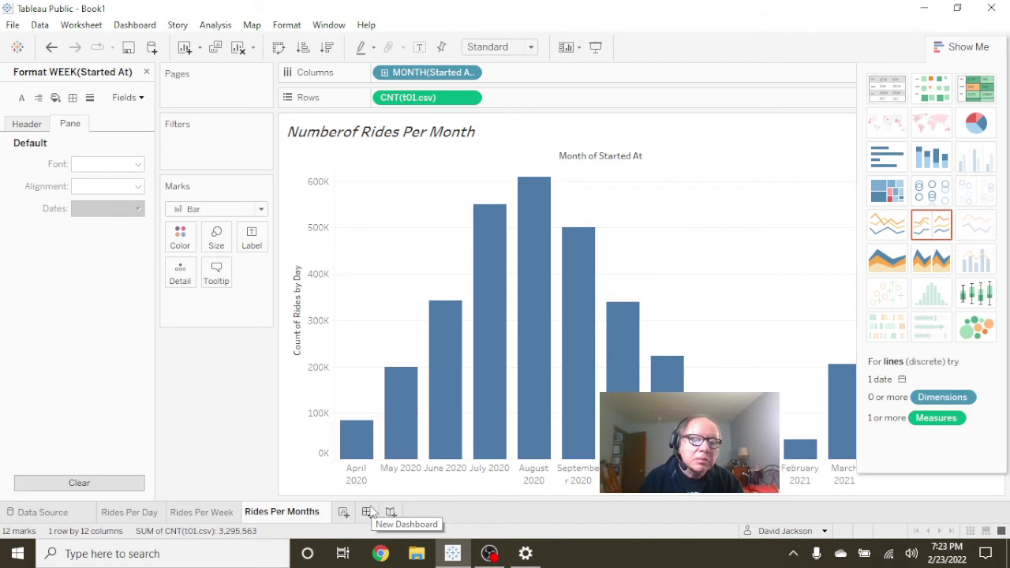
pyautogui.write('s')
pyautogui.press('Return')
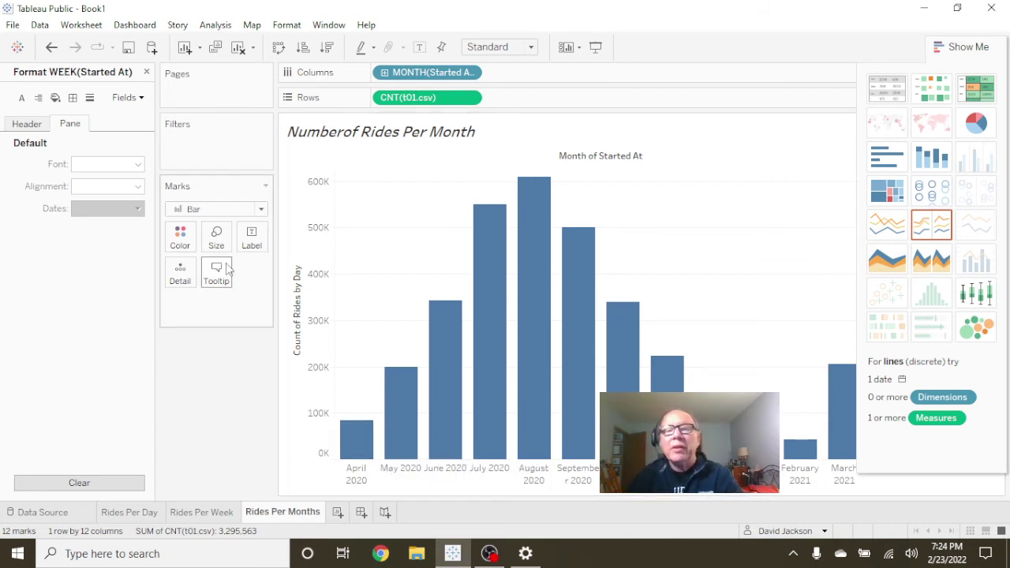
# Close the formatting options, color the monthly bars by Rideable Type, and reveal the color legend.
pyautogui.moveTo(409, 378)
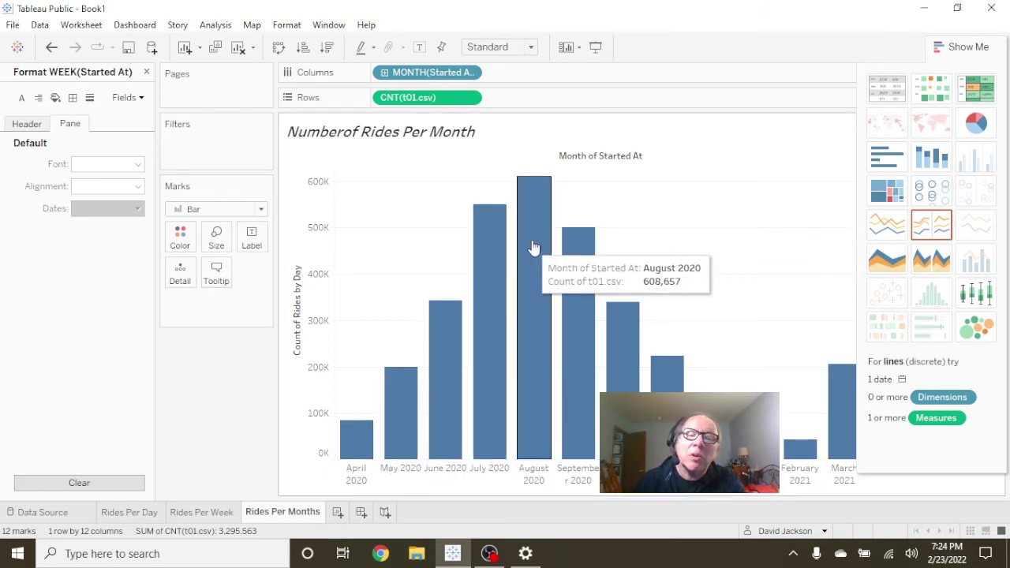
pyautogui.click(36, 130)
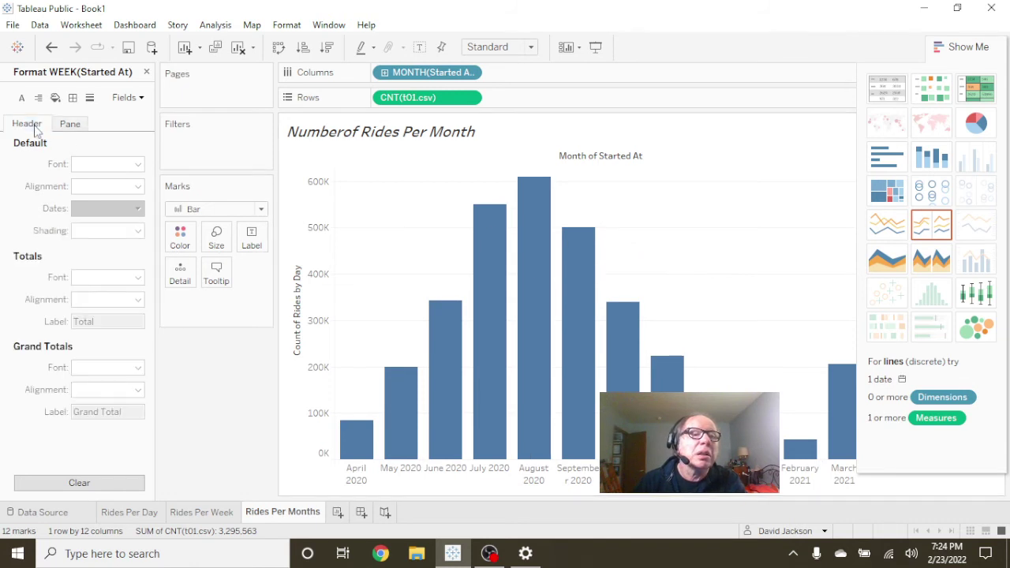
pyautogui.click(146, 71)
pyautogui.click(101, 222)
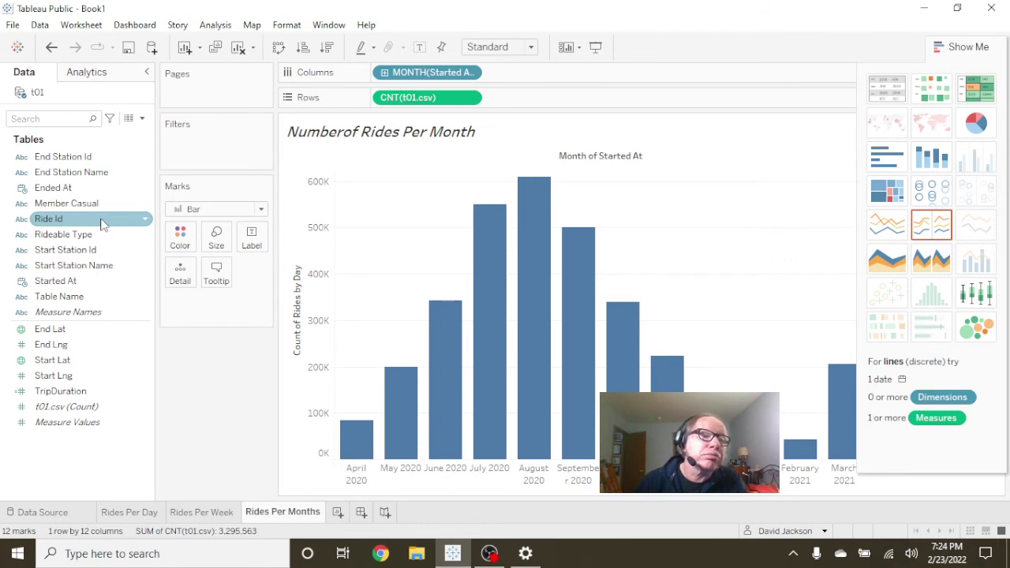
pyautogui.moveTo(91, 243); pyautogui.dragTo(180, 245)
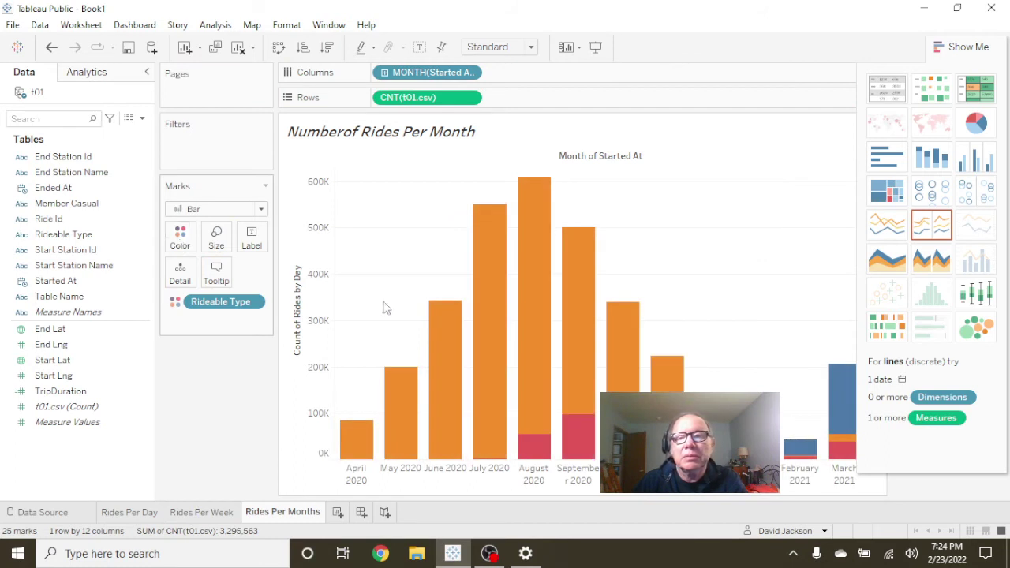
pyautogui.click(987, 48)
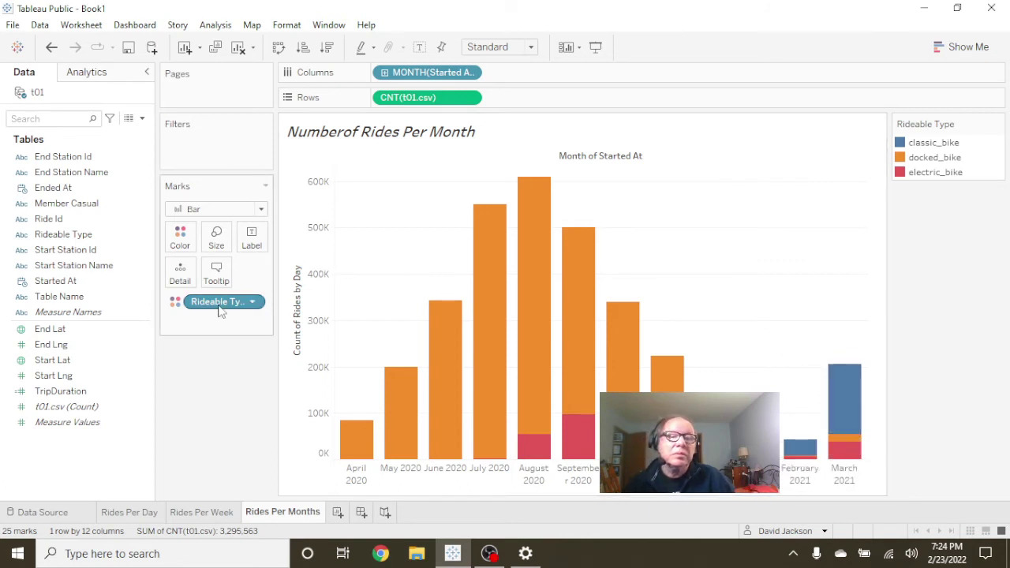
# Remove Rideable Type from the monthly ride chart's color encoding and color the bars by Member Casual instead.
pyautogui.click(252, 302)
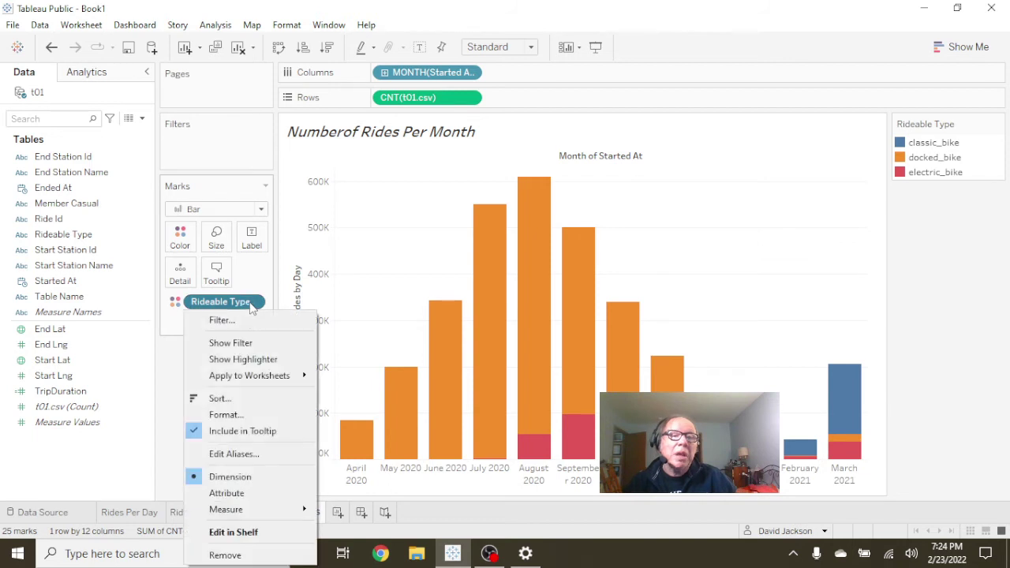
pyautogui.click(225, 555)
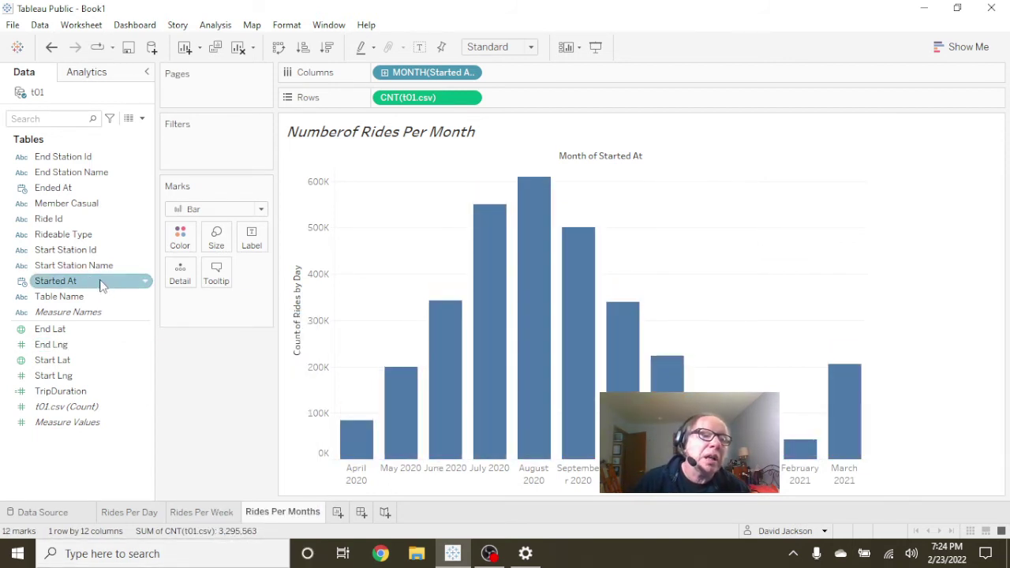
pyautogui.moveTo(76, 208); pyautogui.dragTo(179, 244)
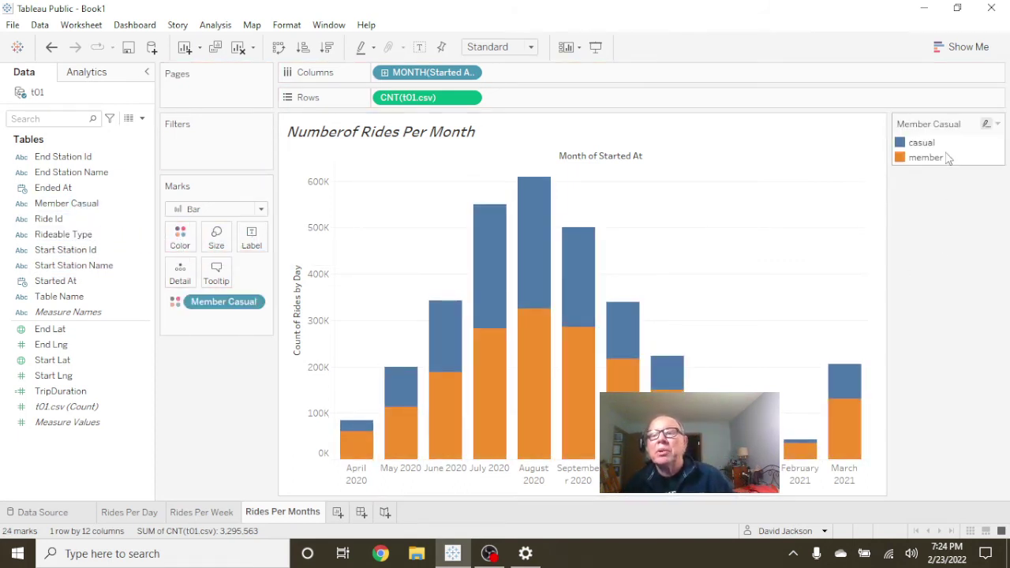
# Try side-by-side and horizontal bar layouts for the monthly rides chart, ending with stacked bars.
pyautogui.click(957, 47)
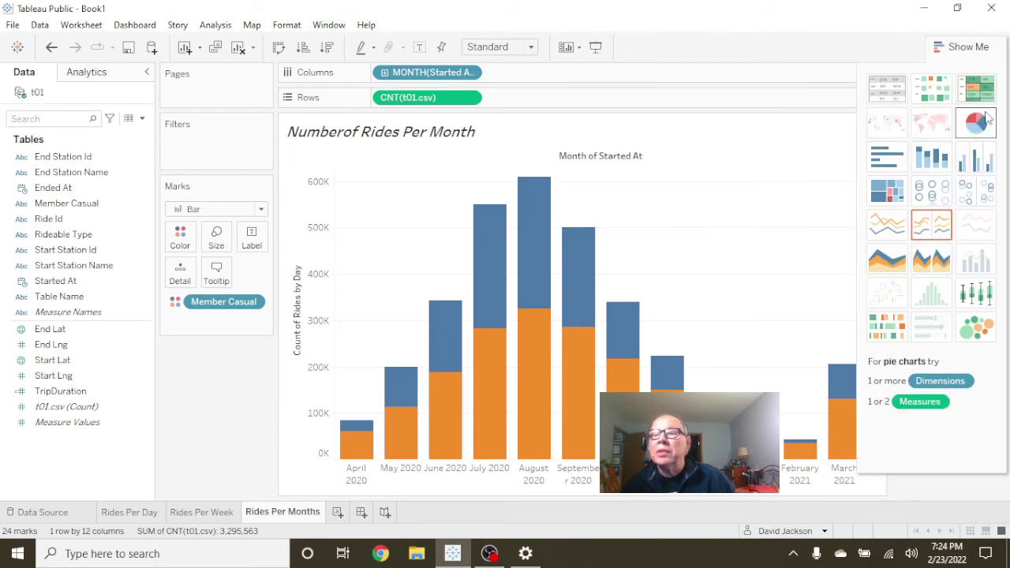
pyautogui.click(975, 158)
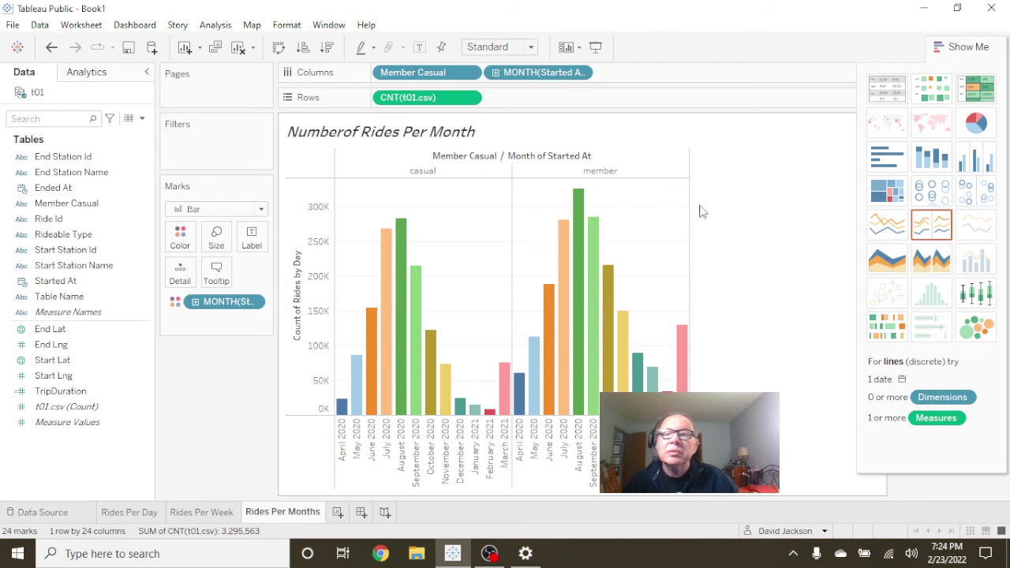
pyautogui.click(890, 164)
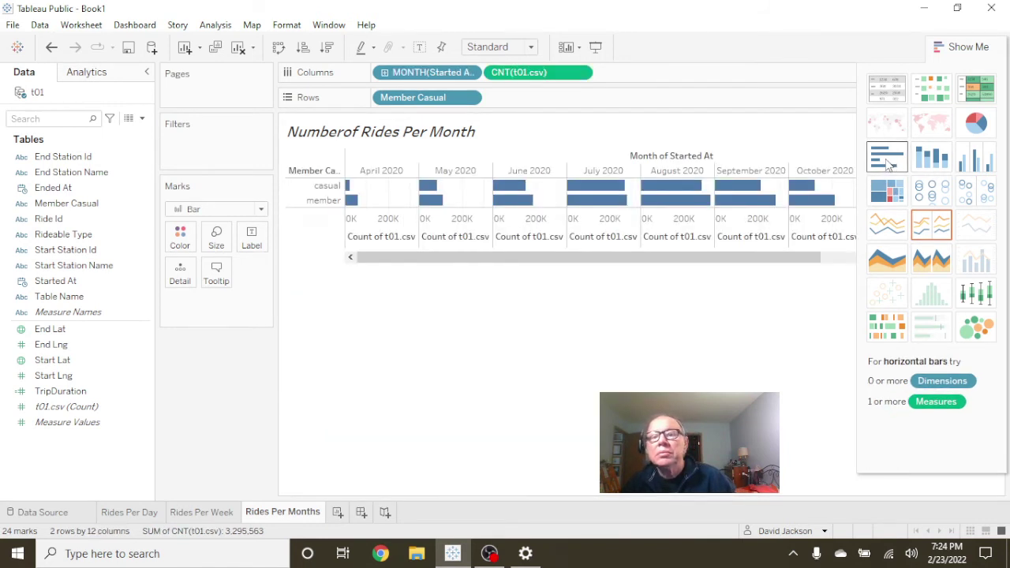
pyautogui.click(972, 164)
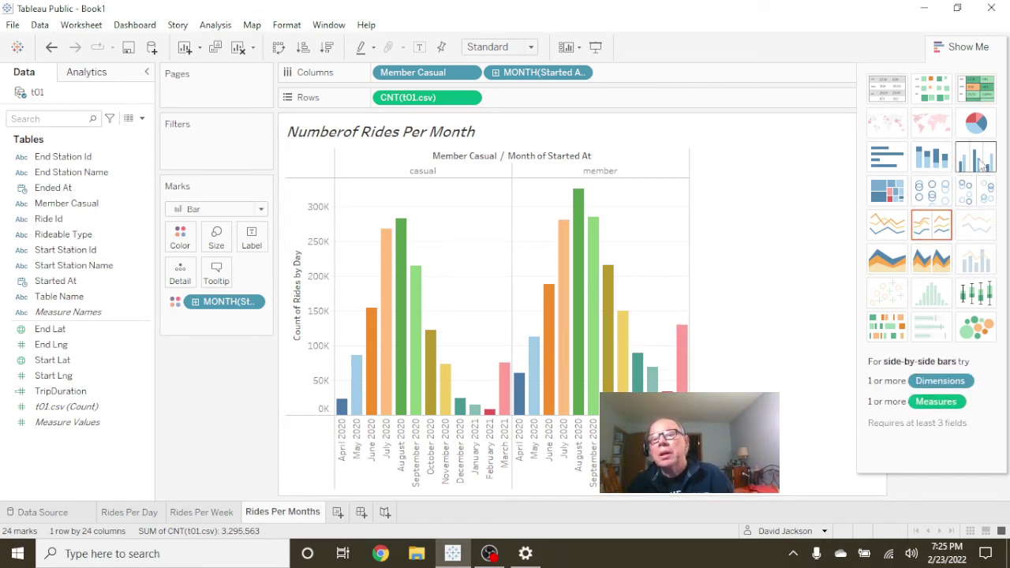
pyautogui.click(895, 162)
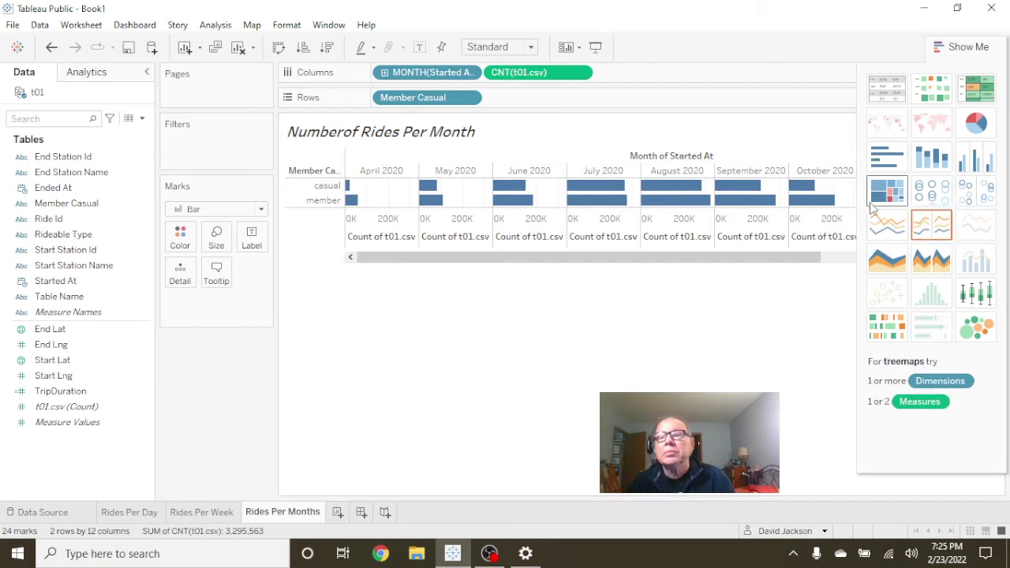
pyautogui.click(928, 160)
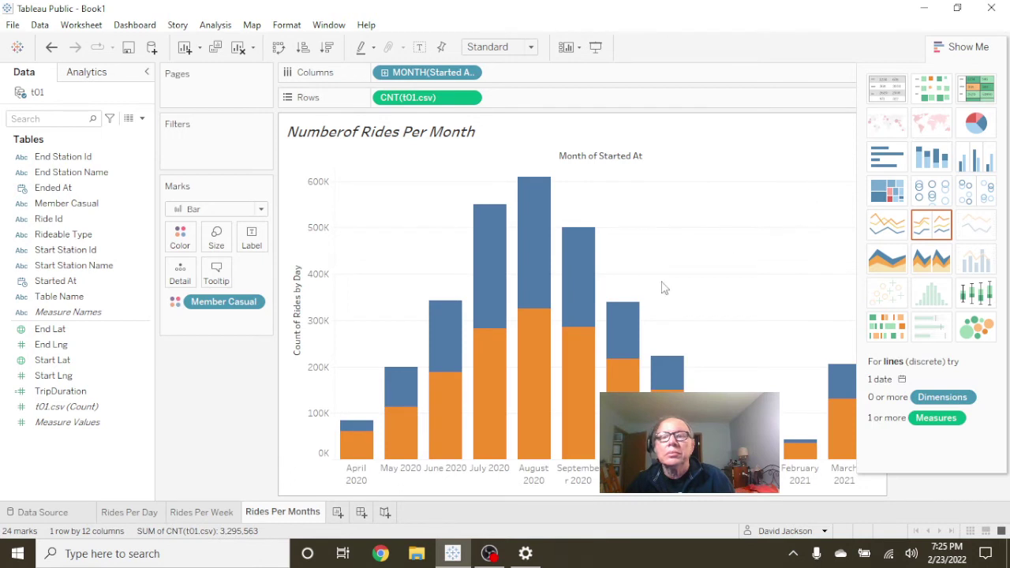
# Try a treemap and horizontal bars for the monthly rides, and return to stacked bars colored by Member Casual.
pyautogui.click(882, 197)
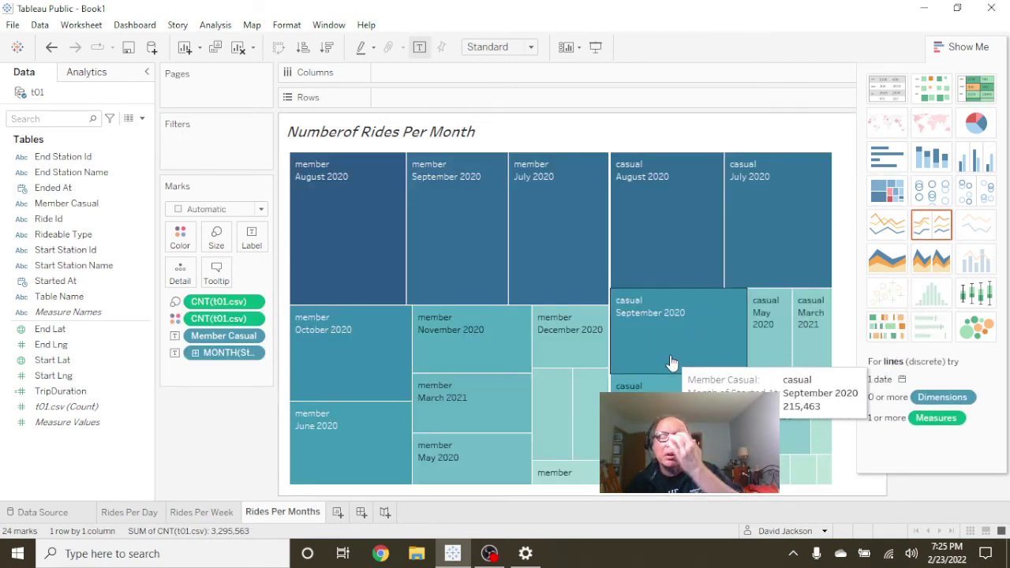
pyautogui.click(888, 160)
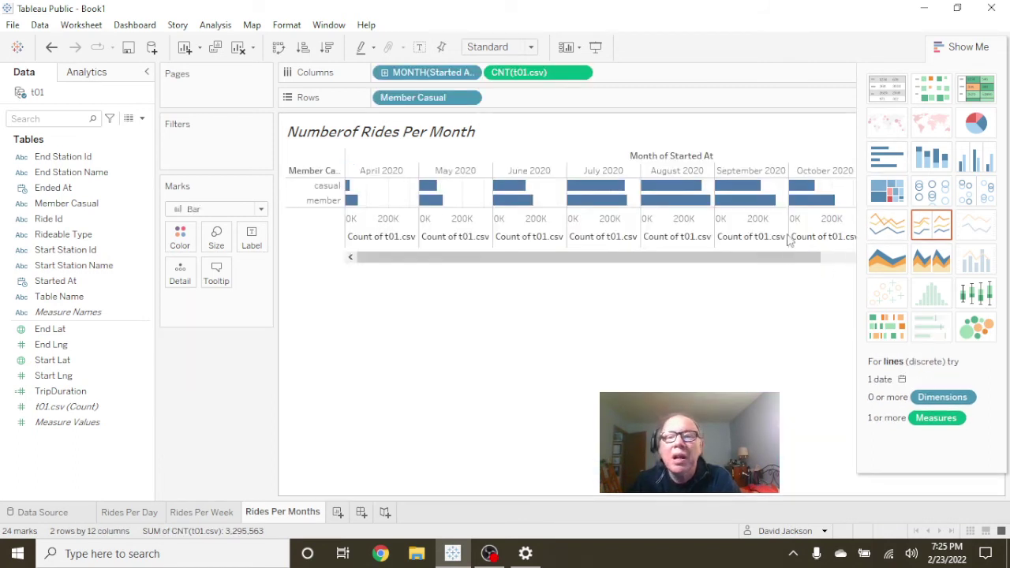
pyautogui.click(950, 160)
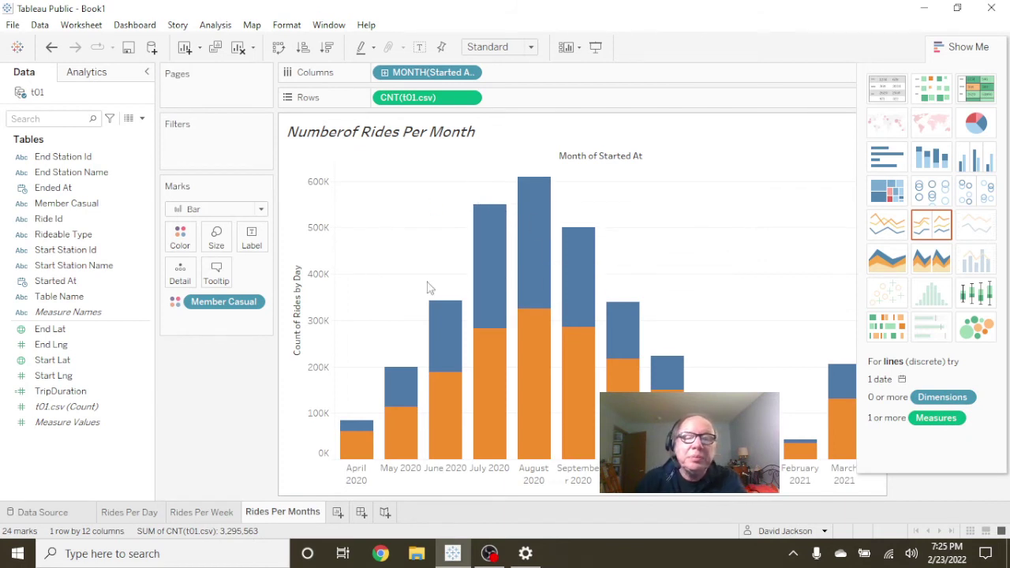
# Compare the Rides Per Months and Rides Per Week worksheets, finishing on the monthly chart with the chart type suggestions closed.
pyautogui.moveTo(496, 277)
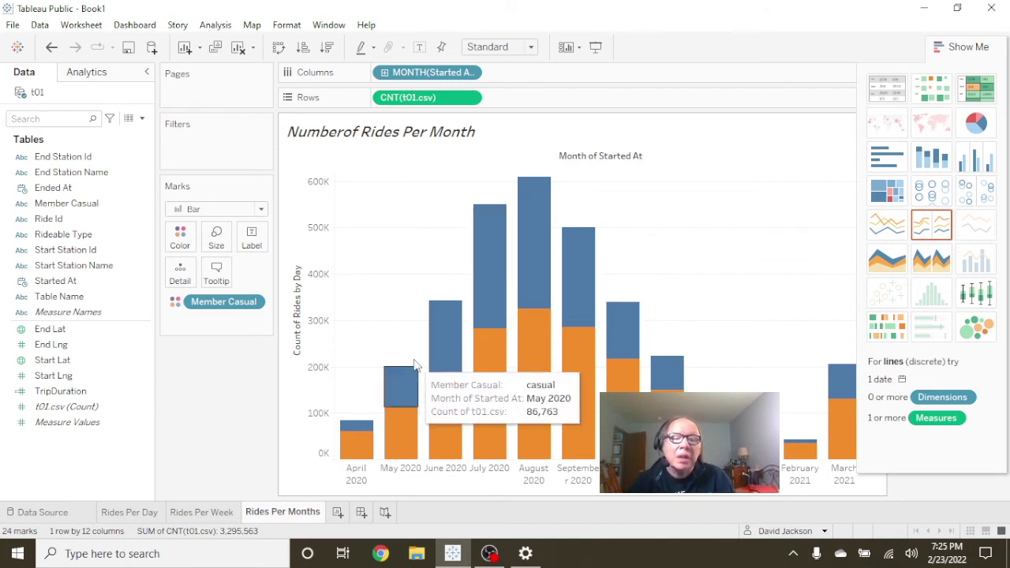
pyautogui.click(214, 513)
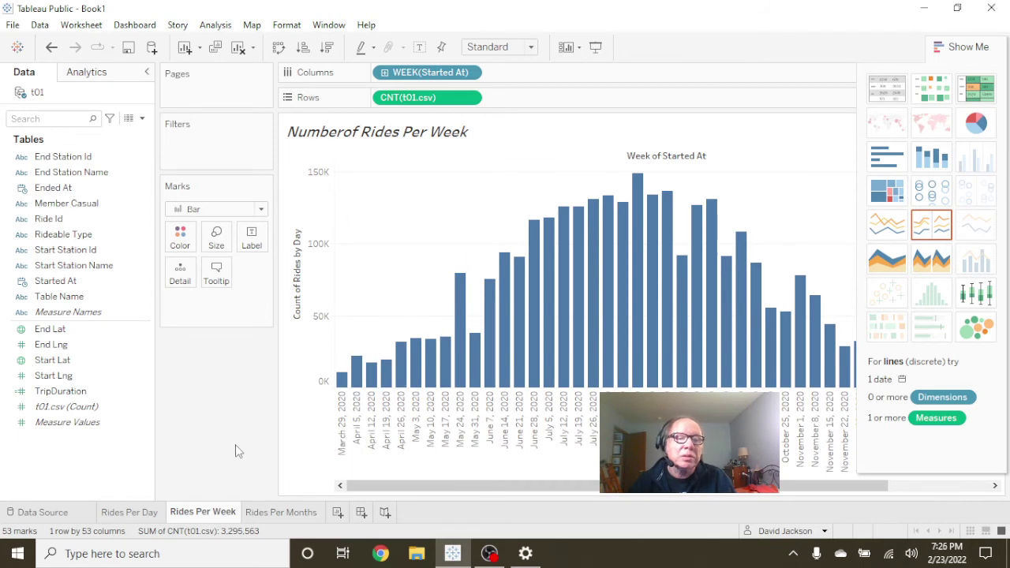
pyautogui.click(271, 514)
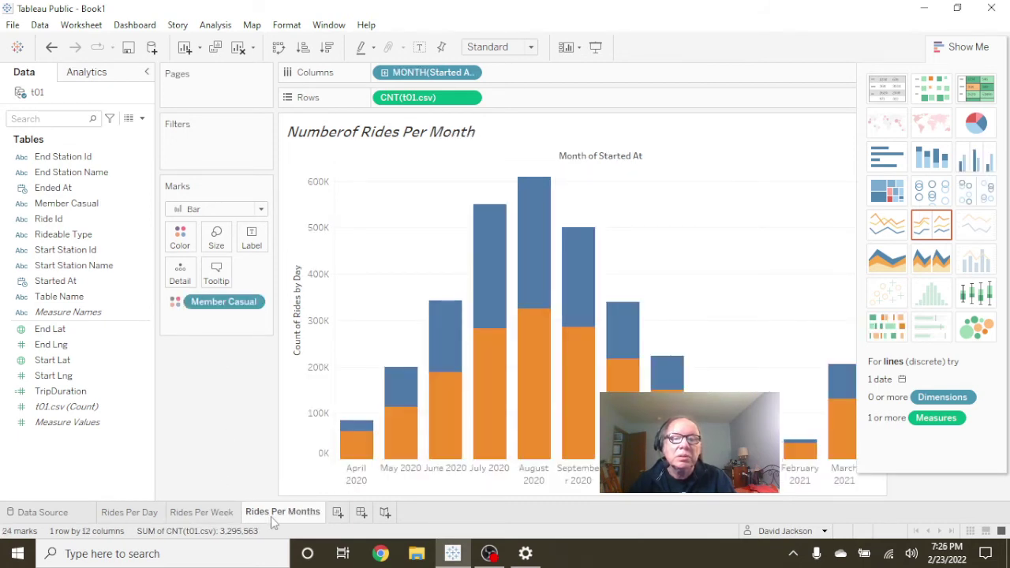
pyautogui.moveTo(193, 513)
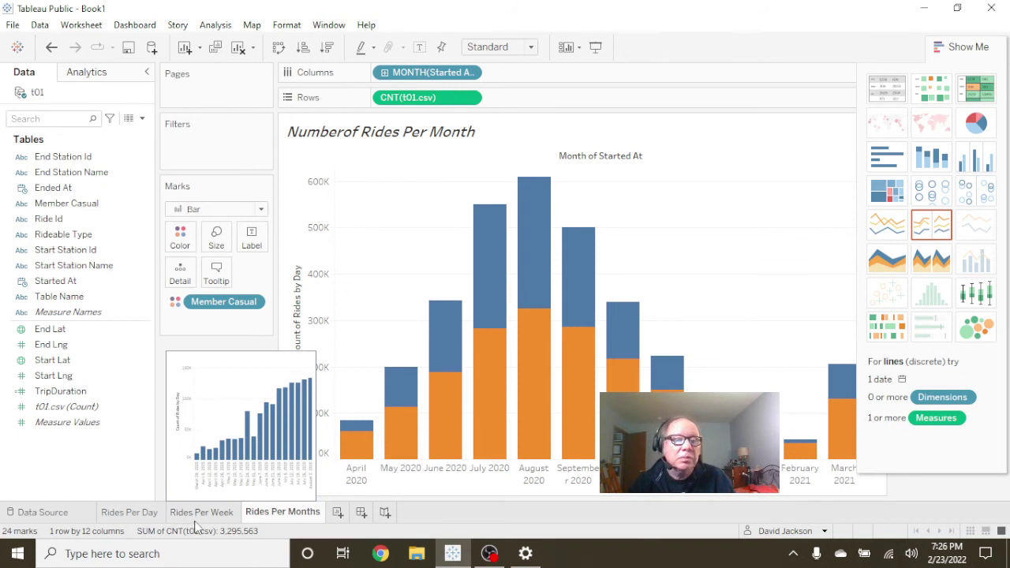
pyautogui.click(218, 519)
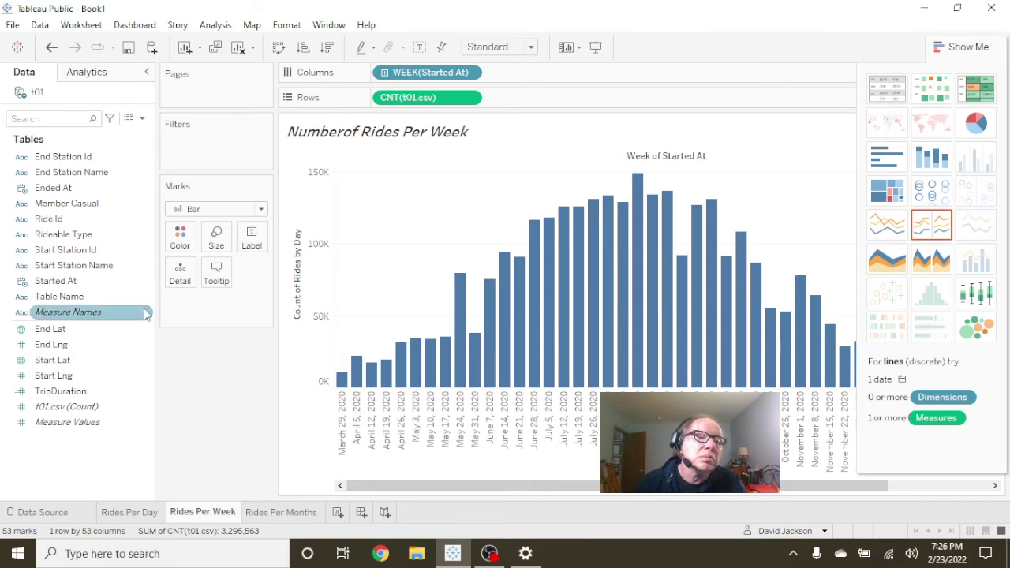
pyautogui.click(296, 513)
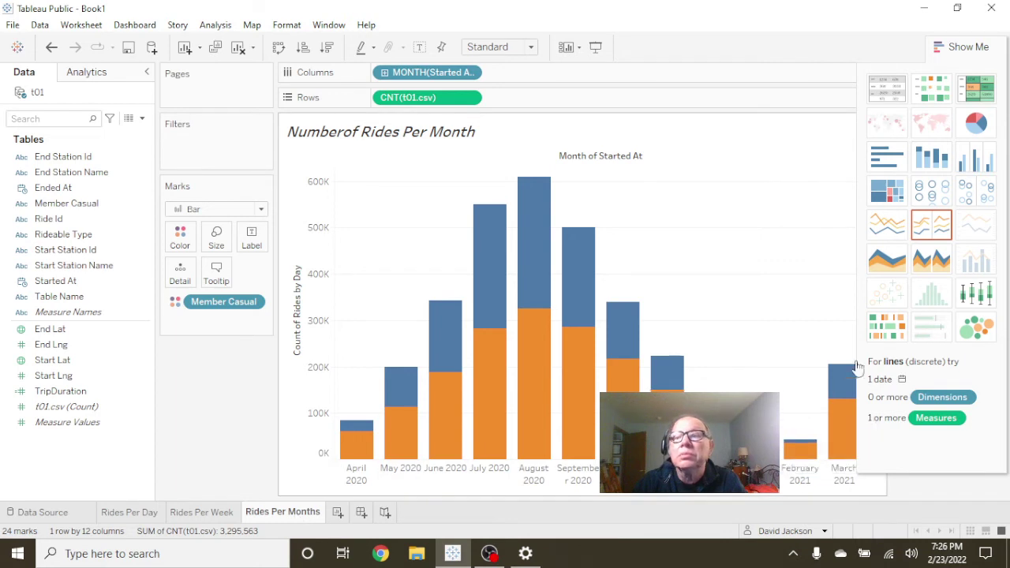
pyautogui.click(963, 46)
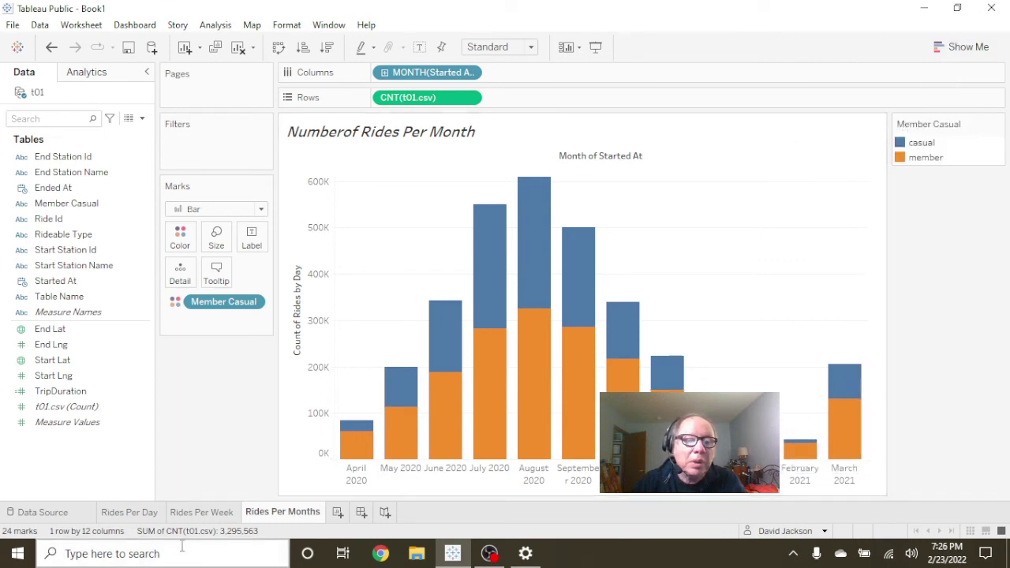
# On the Rides Per Week worksheet, start a filter on TripDuration using the Attribute aggregation.
pyautogui.click(196, 517)
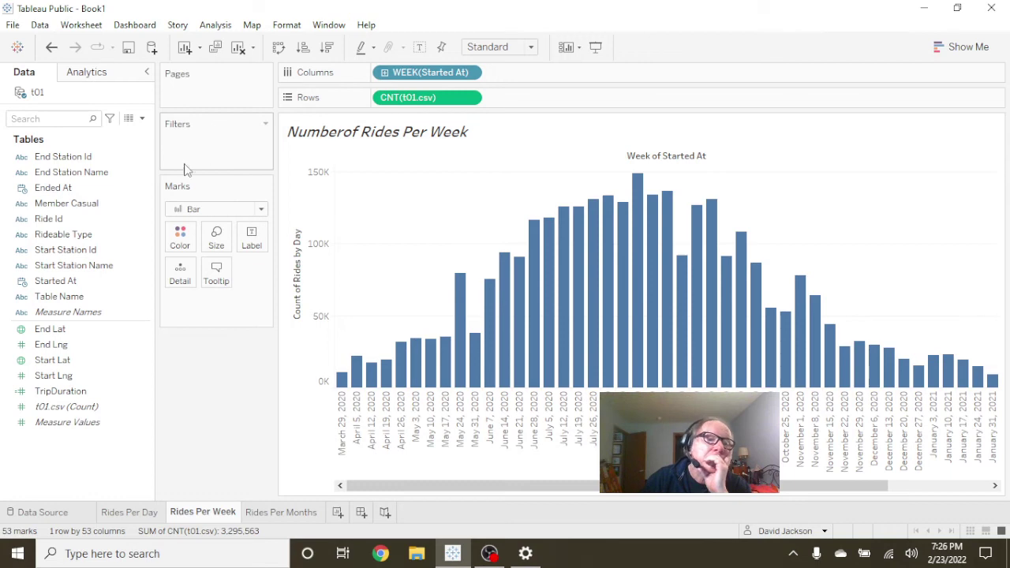
pyautogui.click(147, 188)
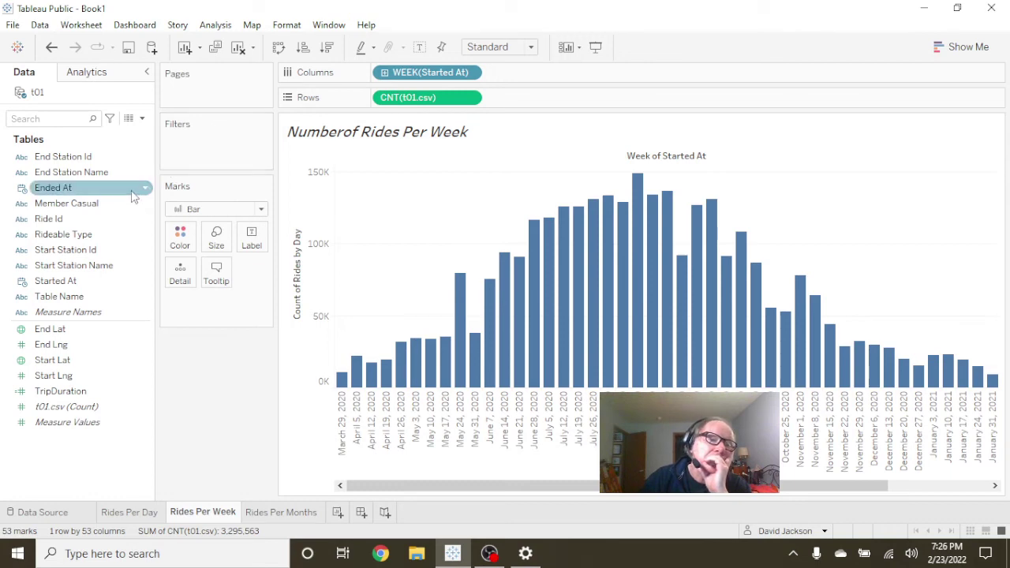
pyautogui.click(128, 203)
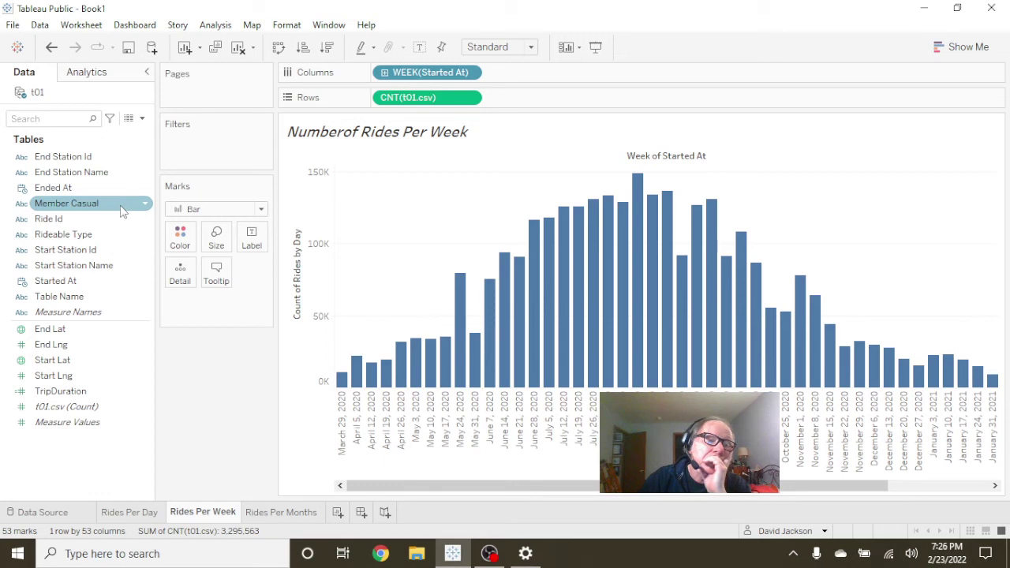
pyautogui.moveTo(130, 391); pyautogui.dragTo(213, 143)
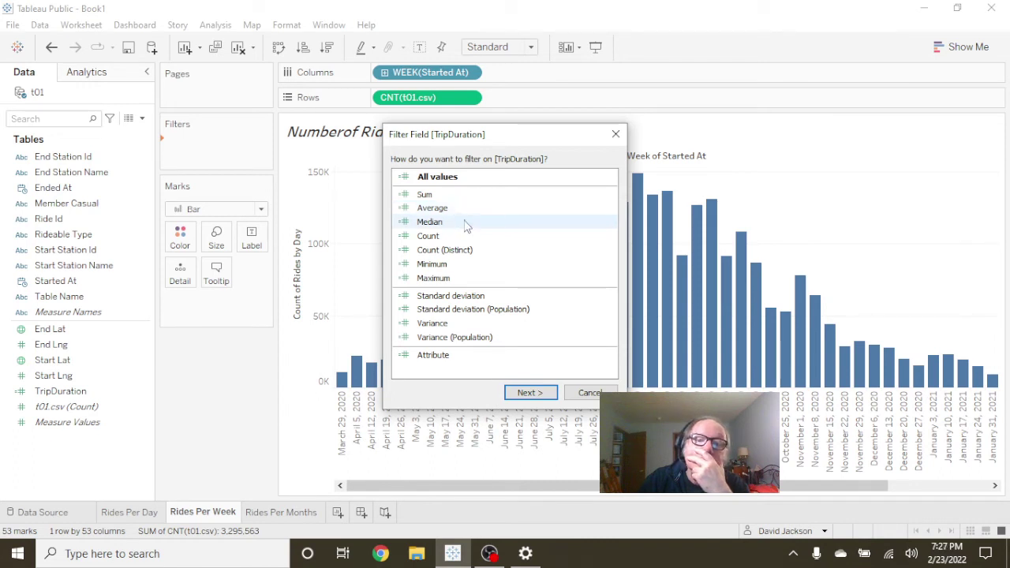
pyautogui.click(435, 359)
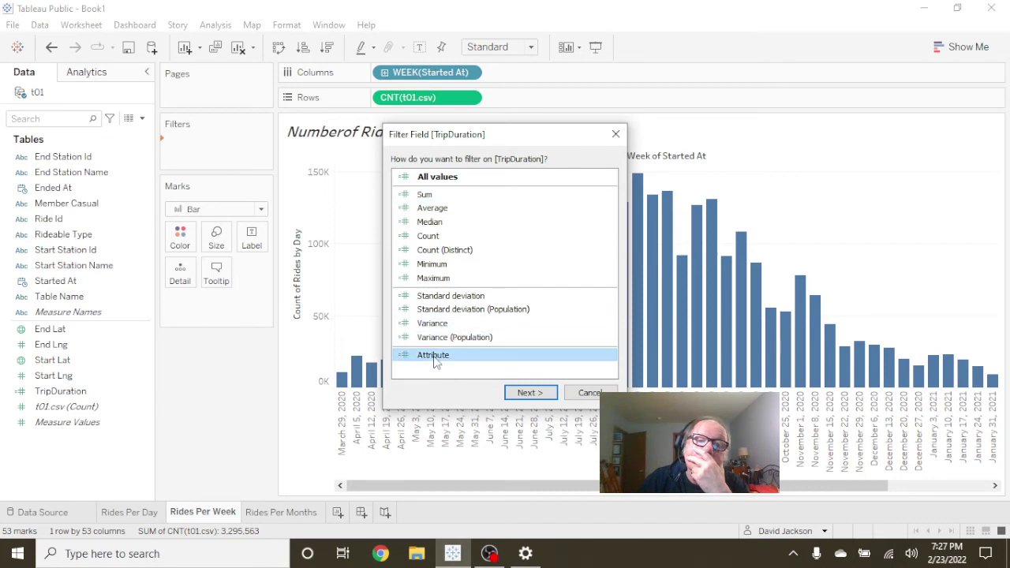
pyautogui.doubleClick(434, 356)
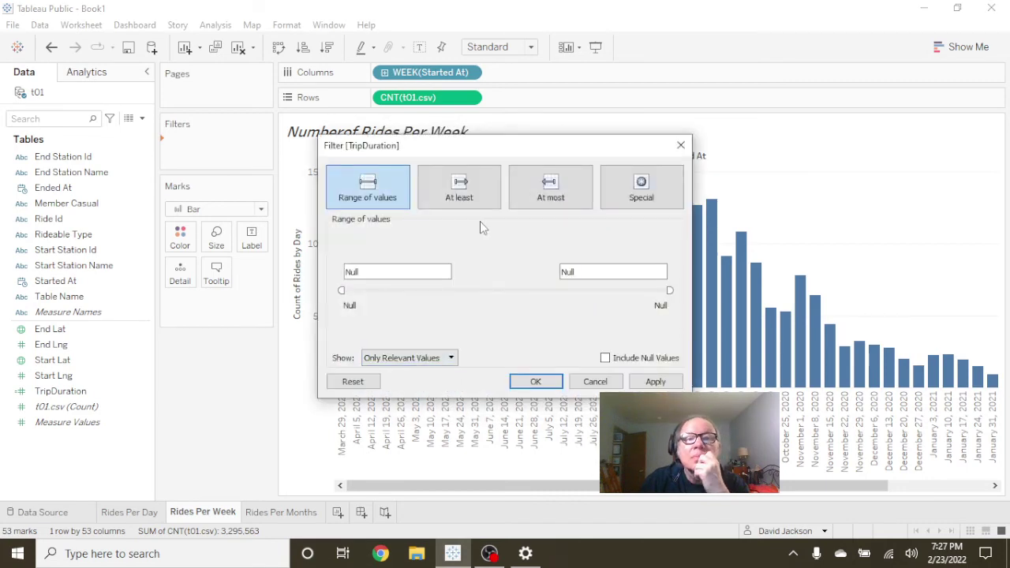
# Limit the TripDuration filter to values of at least 1 and apply it to the weekly chart.
pyautogui.click(649, 200)
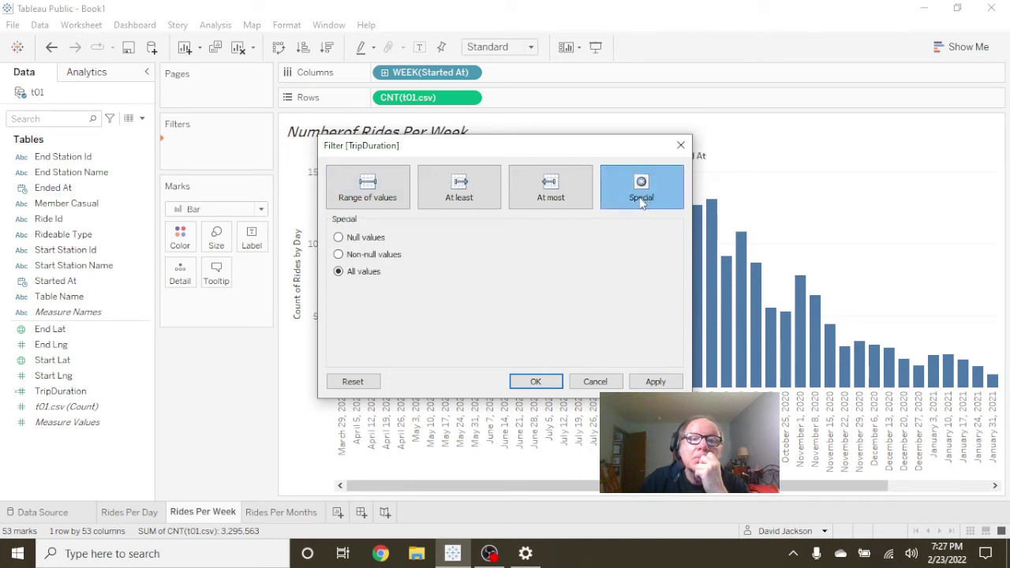
pyautogui.click(394, 183)
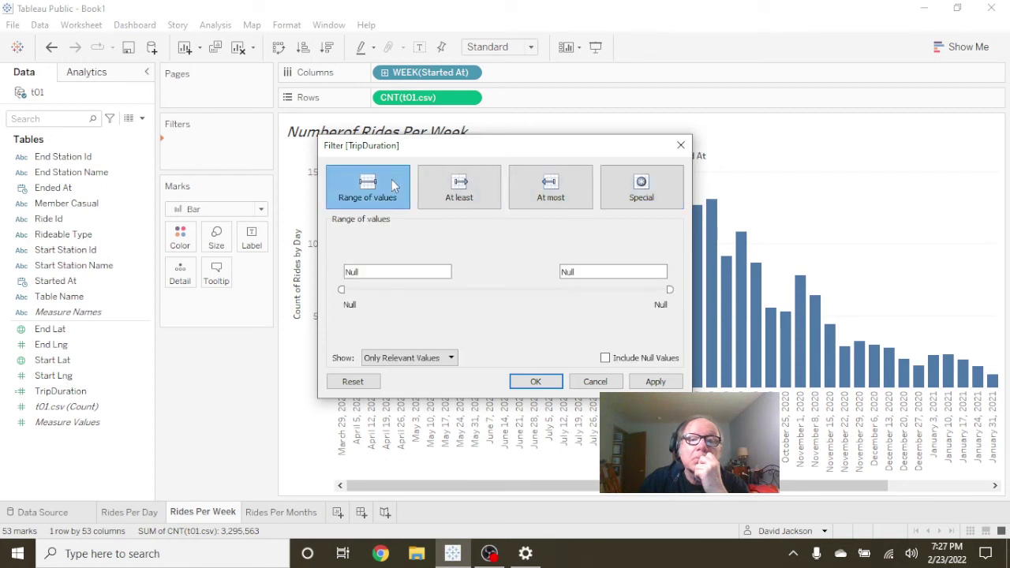
pyautogui.click(453, 188)
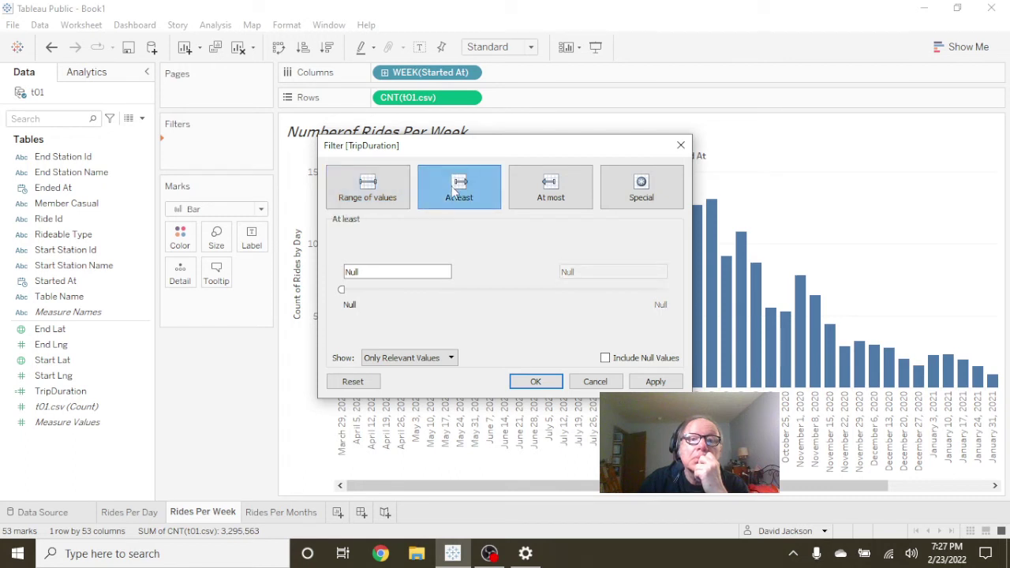
pyautogui.moveTo(389, 272); pyautogui.dragTo(332, 270)
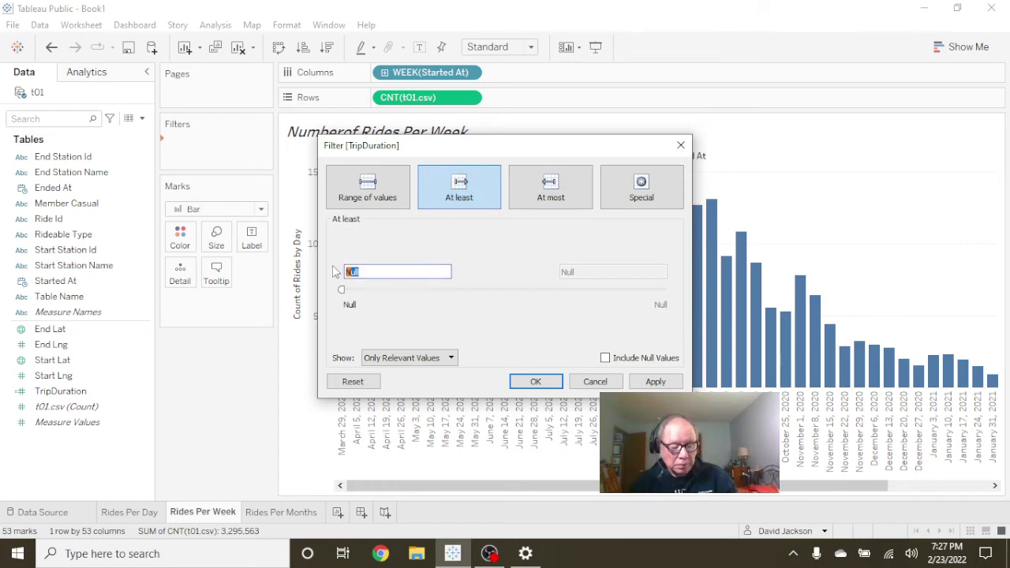
pyautogui.write('1')
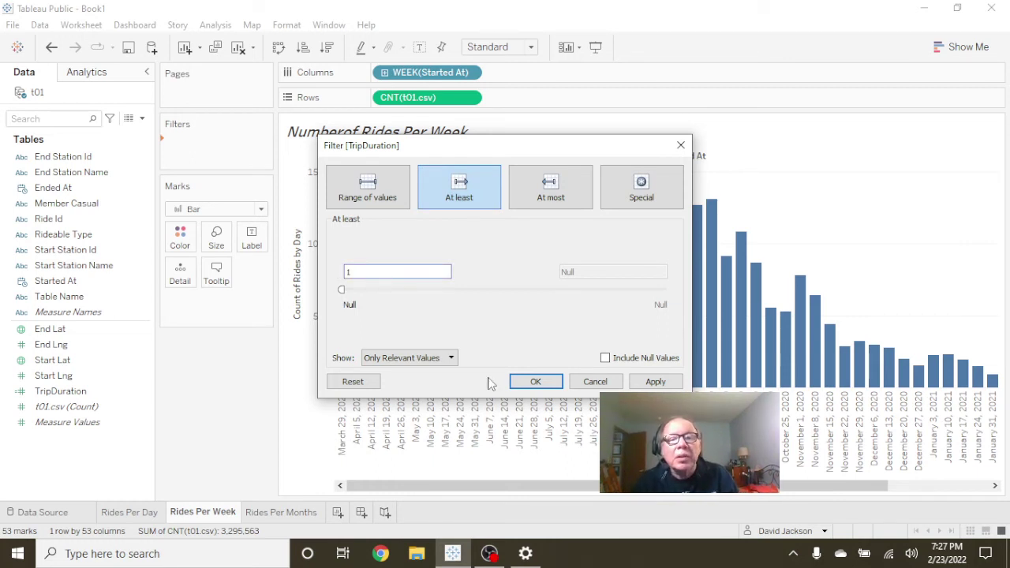
pyautogui.click(536, 383)
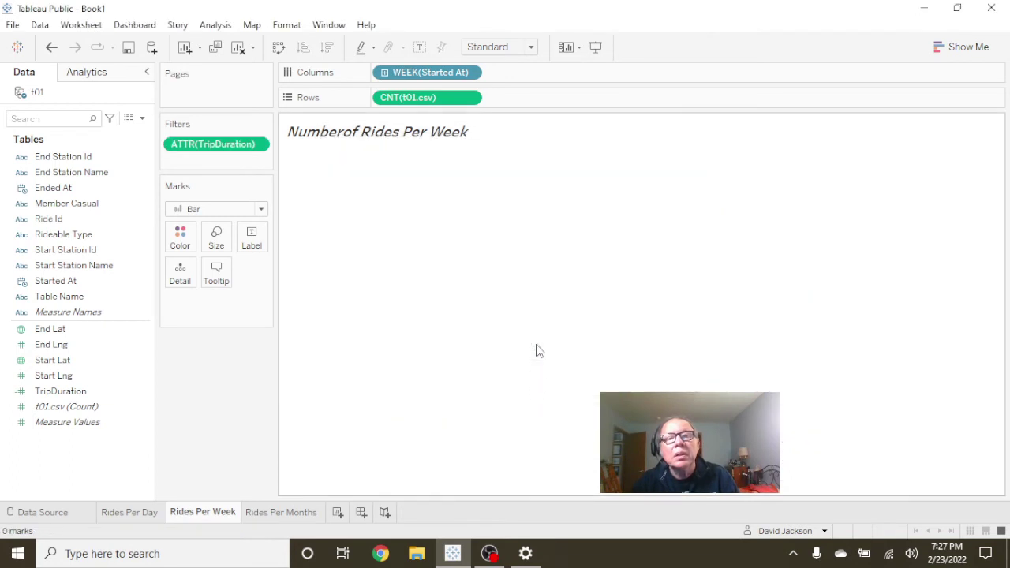
# Review the TripDuration filter's settings without changing them and remove the filter from the Rides Per Week worksheet.
pyautogui.click(258, 145)
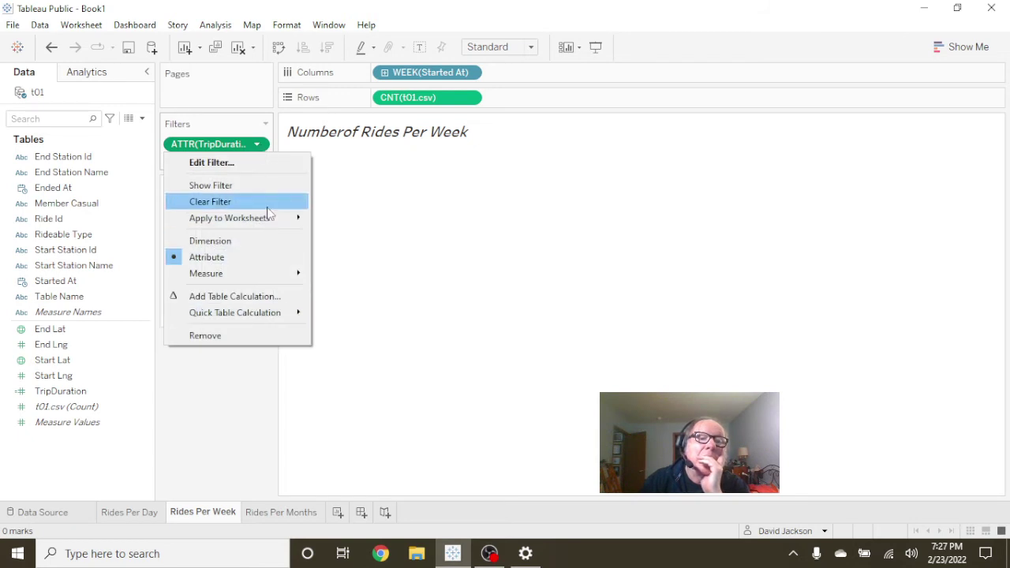
pyautogui.click(268, 163)
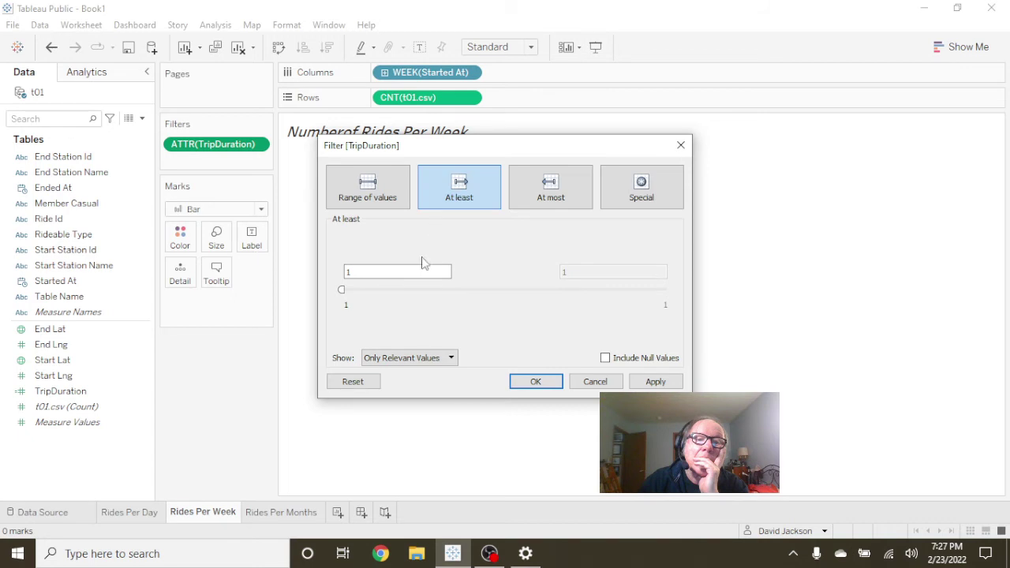
pyautogui.click(595, 381)
pyautogui.click(257, 144)
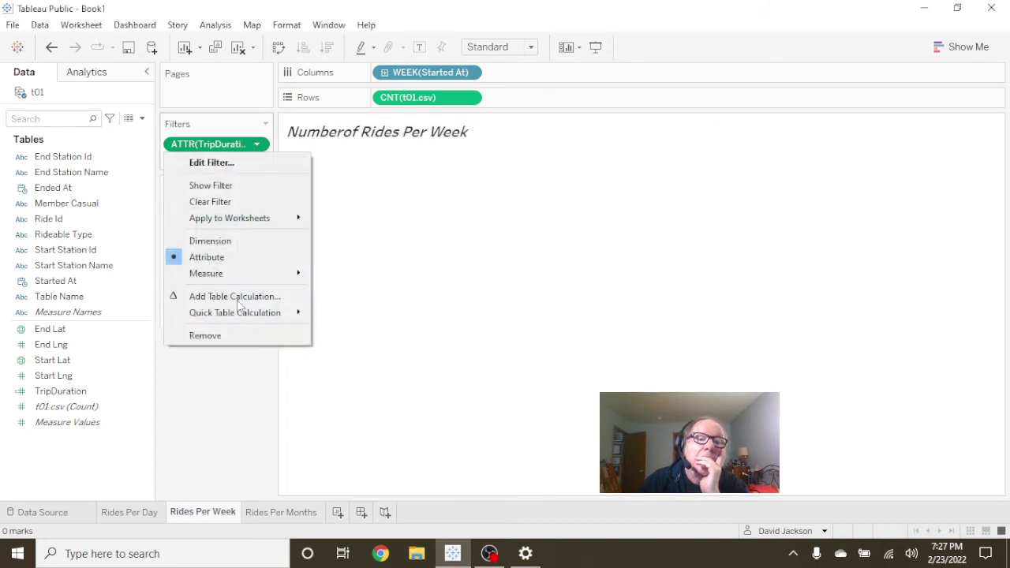
pyautogui.click(235, 335)
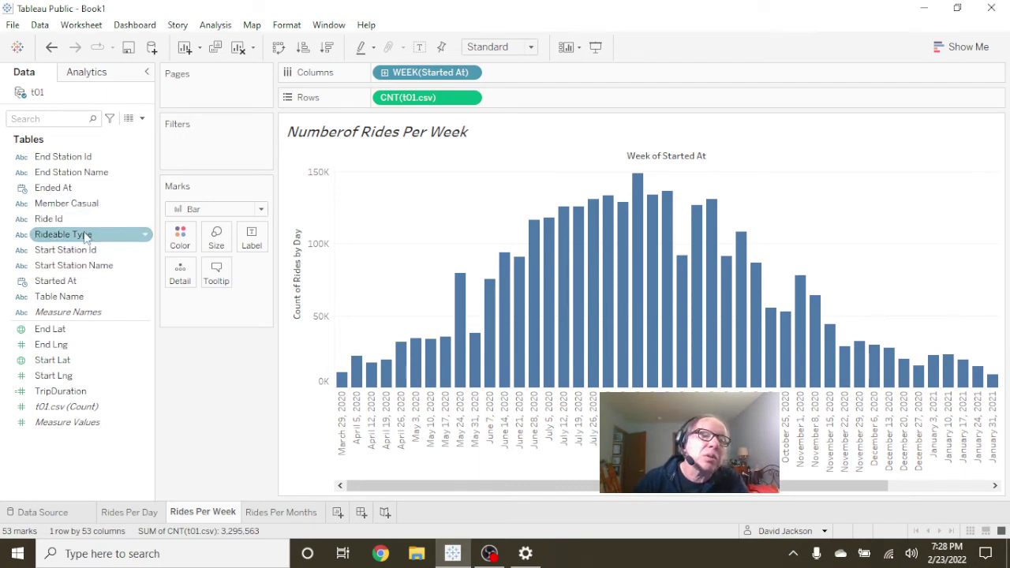
# Color the weekly ride chart by Rideable Type and convert it to a continuous area chart.
pyautogui.moveTo(84, 235); pyautogui.dragTo(186, 236)
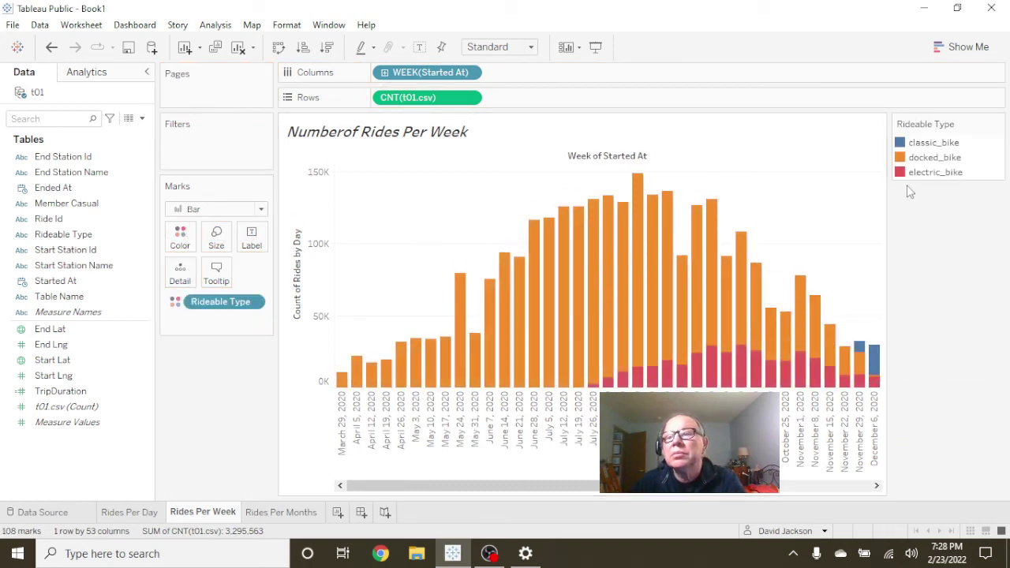
pyautogui.click(965, 47)
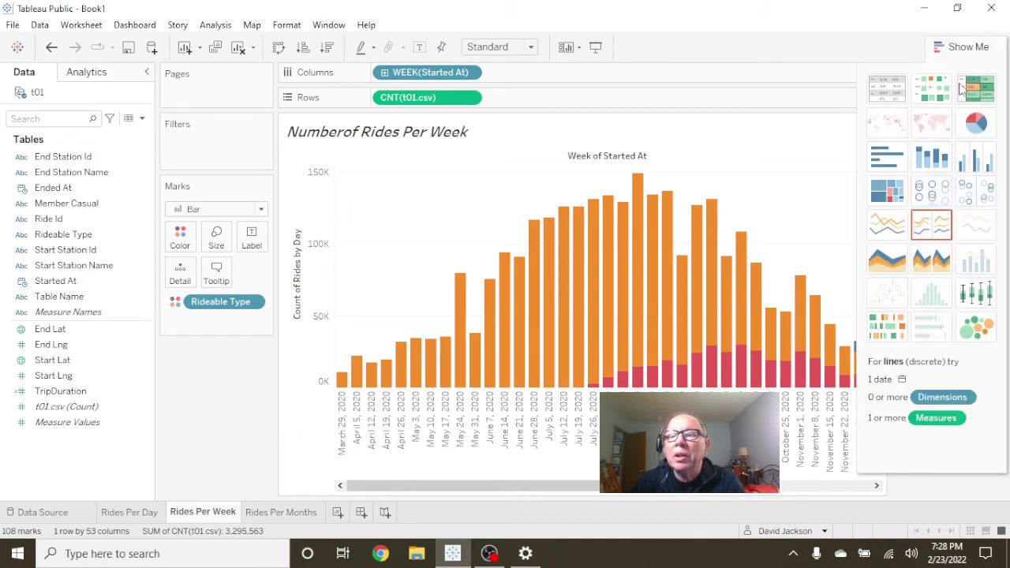
pyautogui.click(892, 260)
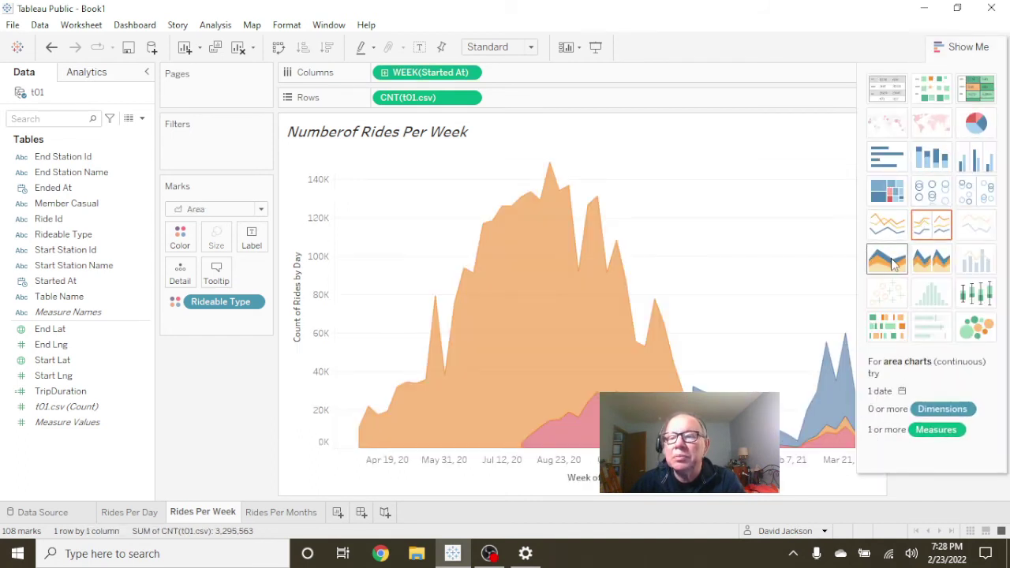
pyautogui.click(961, 50)
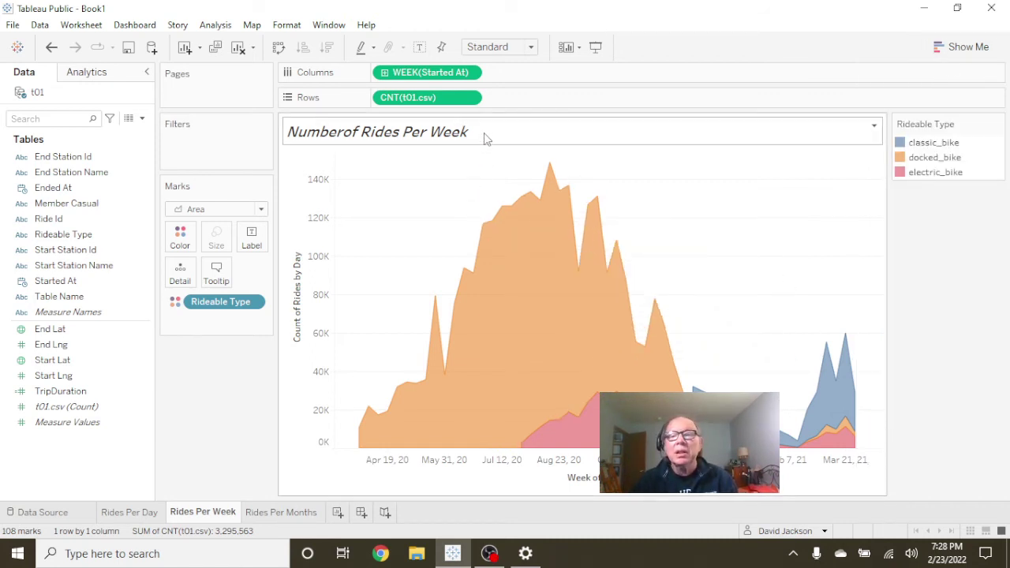
# Extend the weekly chart's title to read "Numberof Rides Per Week and Ride Type".
pyautogui.doubleClick(487, 139)
pyautogui.click(514, 211)
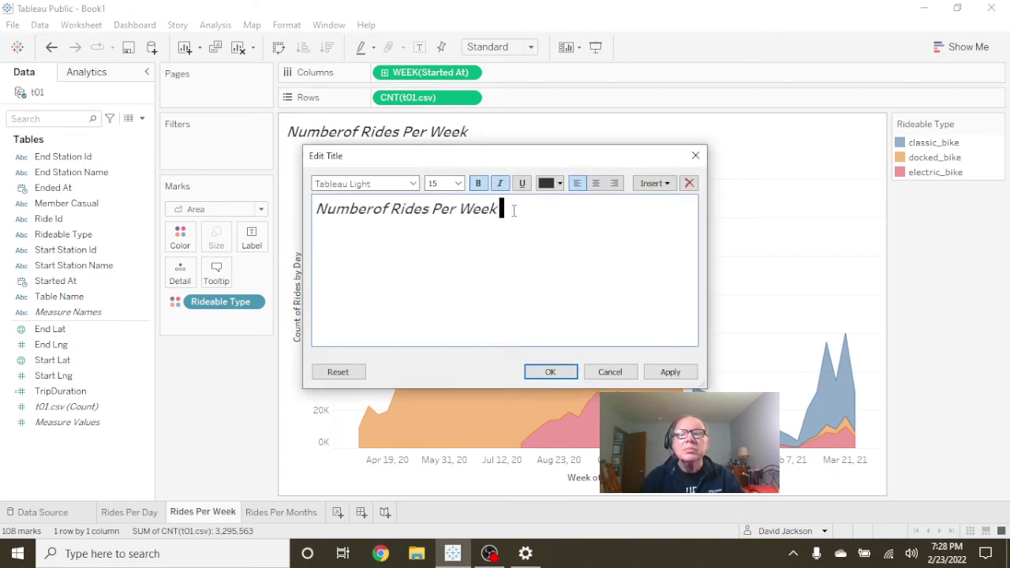
pyautogui.write('a')
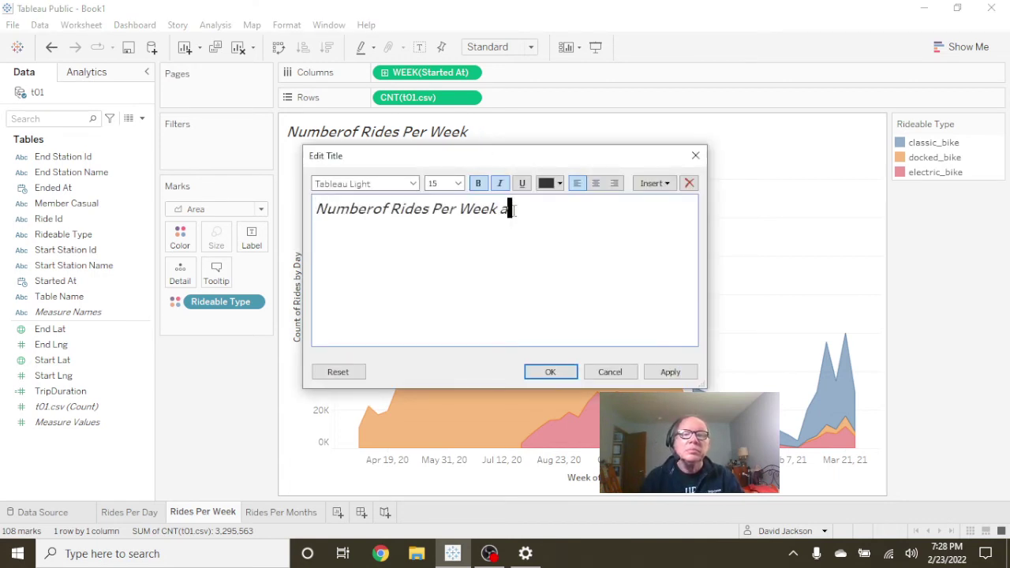
pyautogui.write('nd Ride')
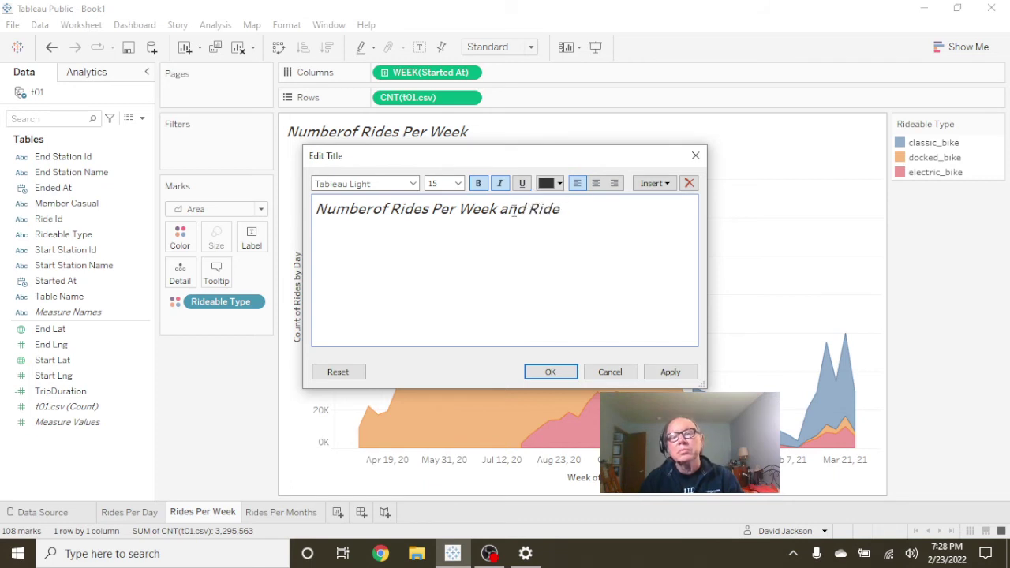
pyautogui.write(' Type')
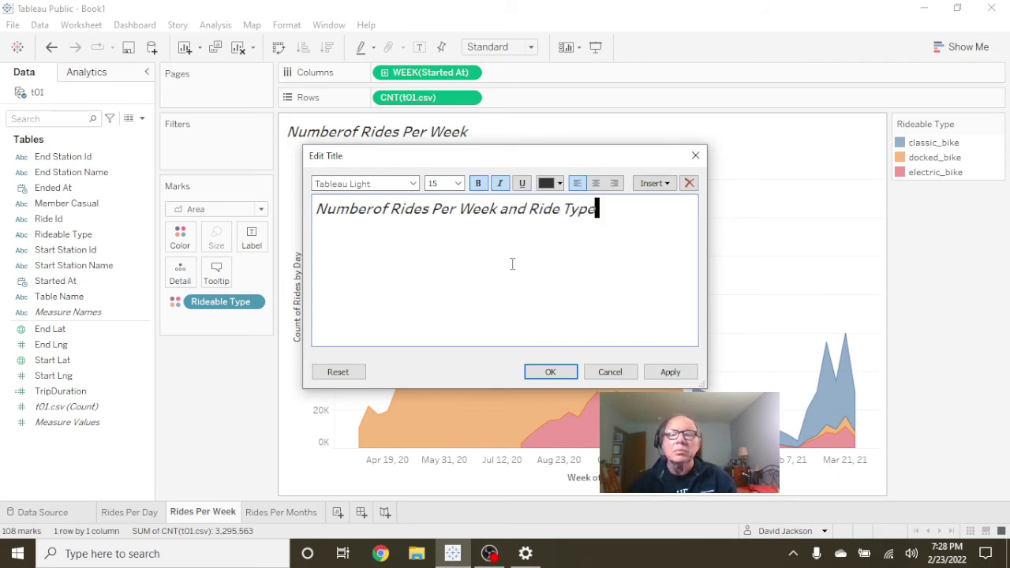
pyautogui.click(555, 375)
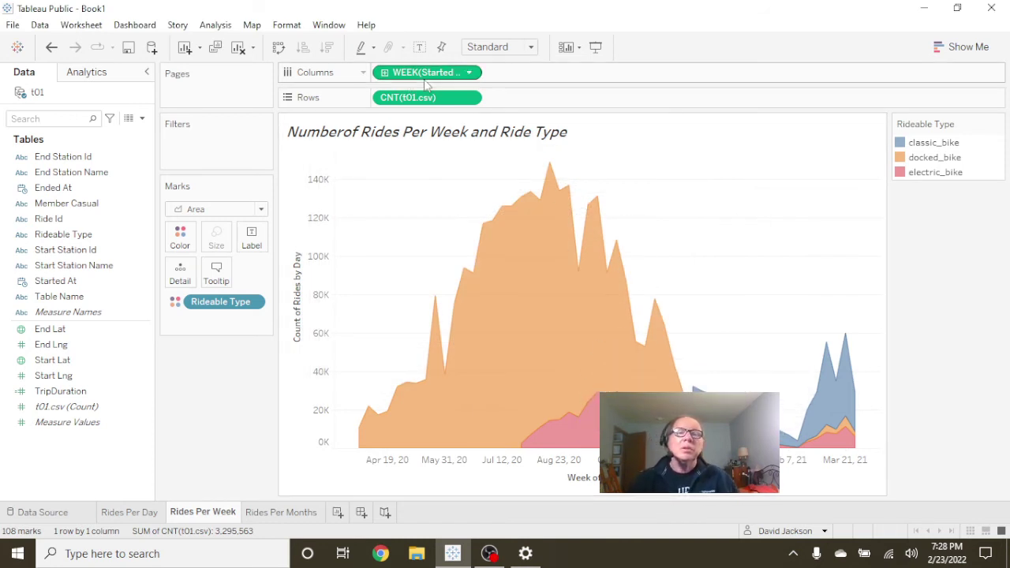
# Label the weekly area chart with the t01.csv count and restore the Tableau window to a smaller, repositioned size.
pyautogui.moveTo(493, 237)
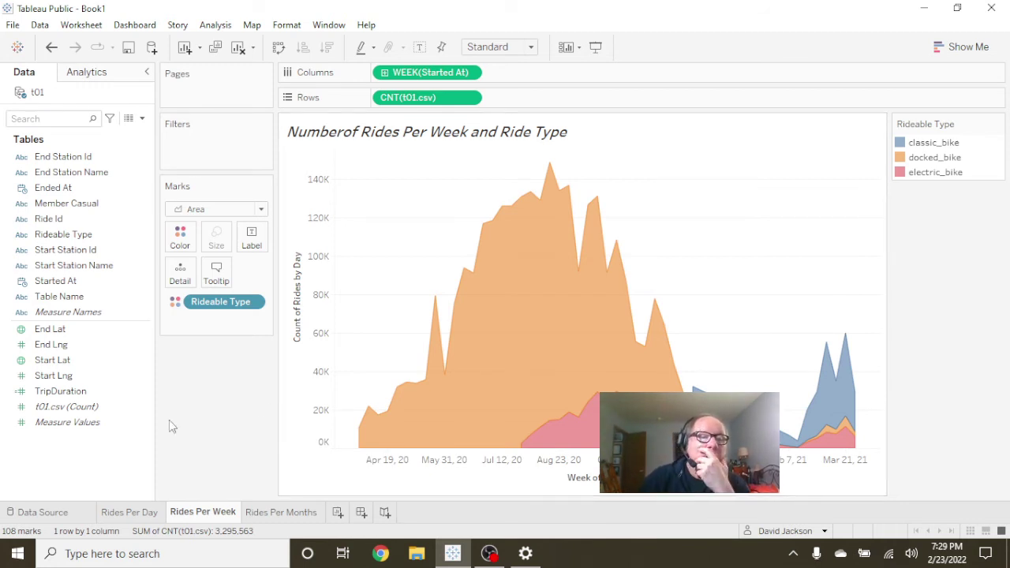
pyautogui.moveTo(147, 407); pyautogui.dragTo(259, 250)
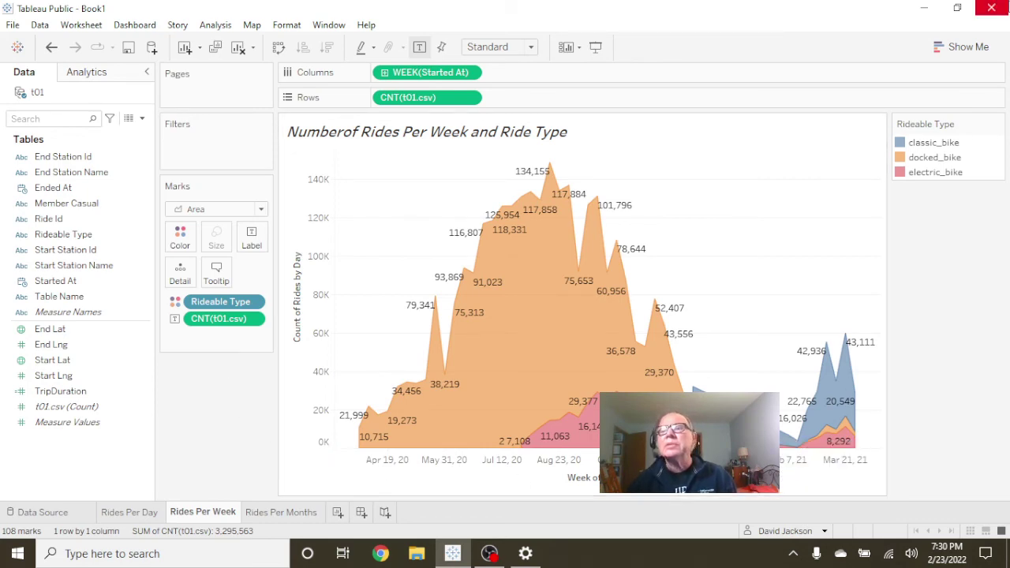
pyautogui.click(958, 8)
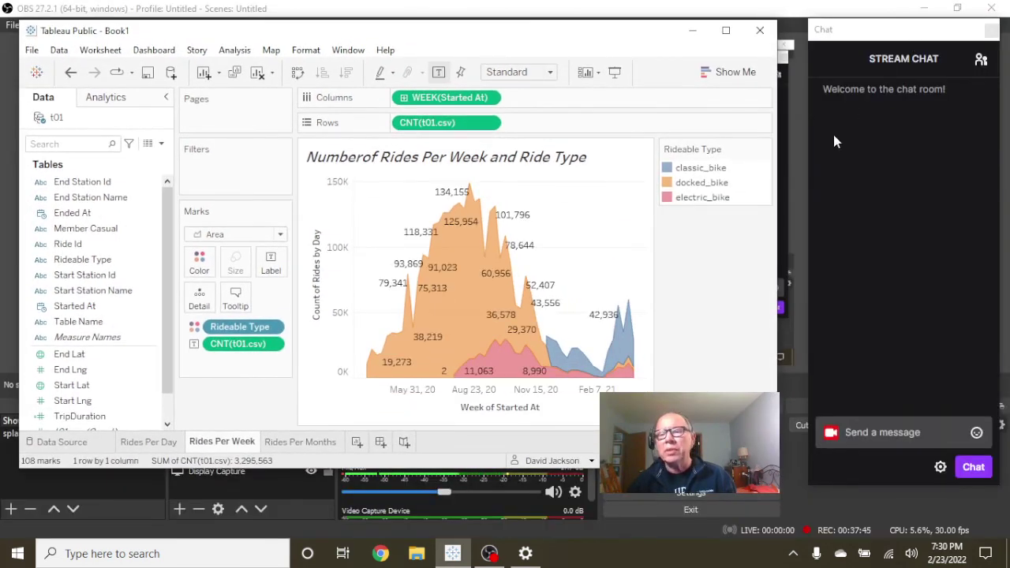
pyautogui.moveTo(597, 33)
pyautogui.mouseDown()
pyautogui.moveTo(584, 5)
pyautogui.moveTo(560, 7)
pyautogui.moveTo(606, 6)
pyautogui.moveTo(605, 42)
pyautogui.mouseUp()
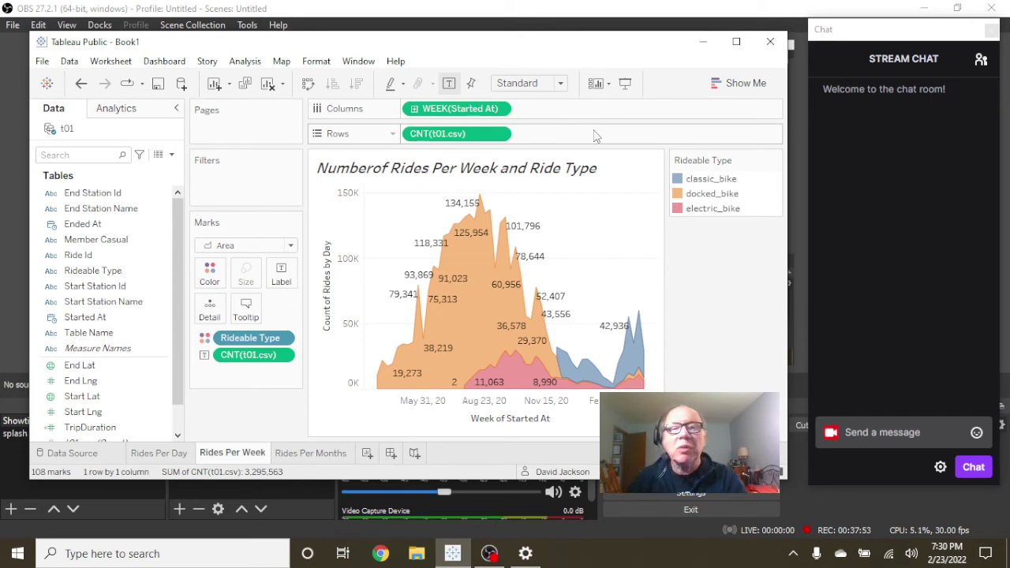
# Duplicate the Rides Per Week worksheet.
pyautogui.click(316, 454)
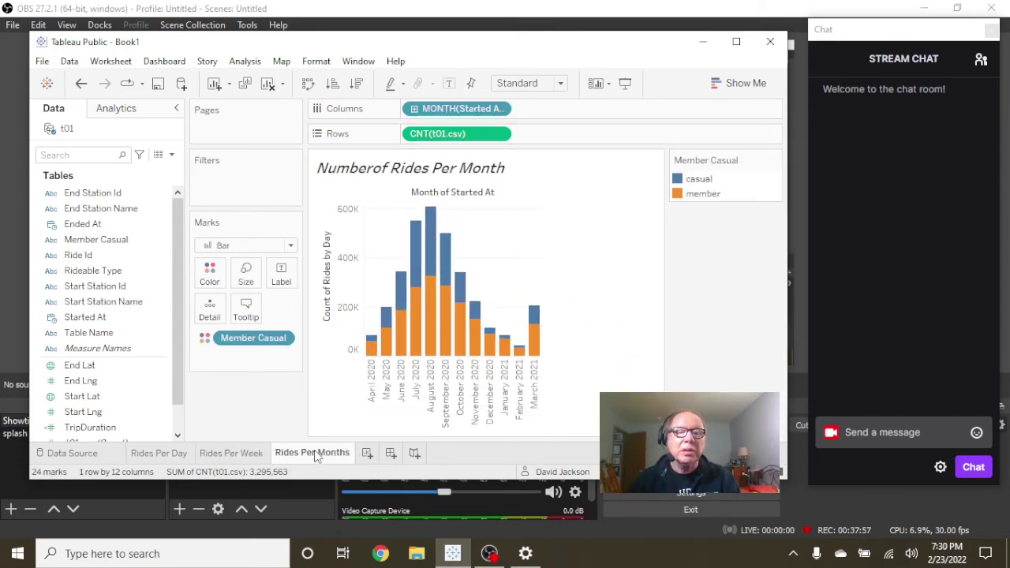
pyautogui.rightClick(316, 456)
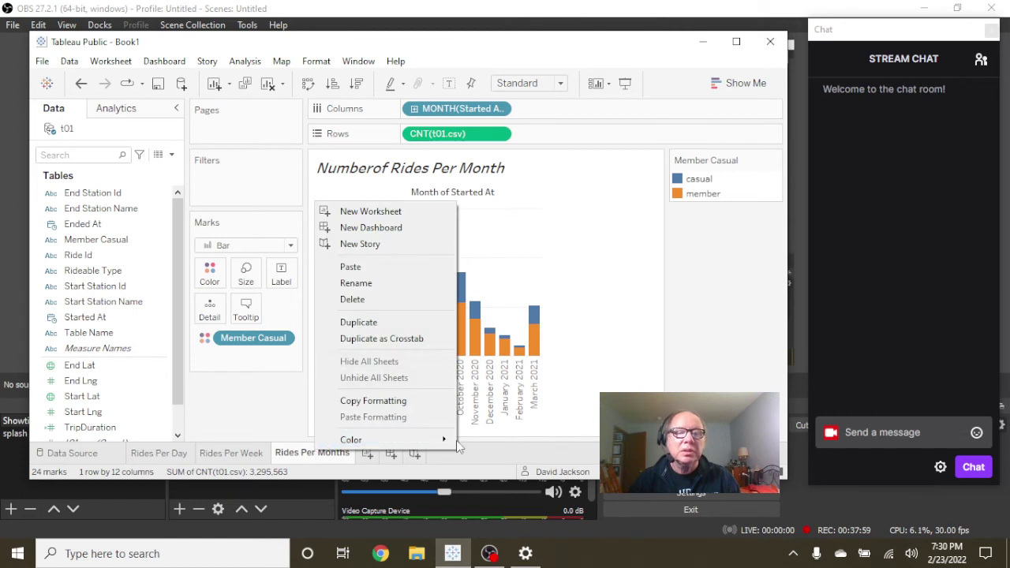
pyautogui.click(240, 453)
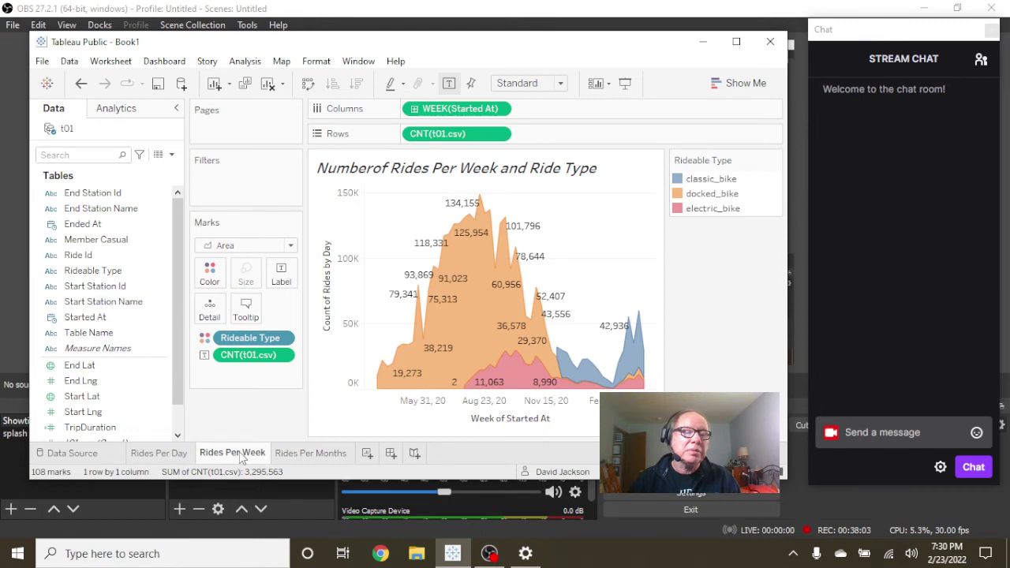
pyautogui.rightClick(241, 459)
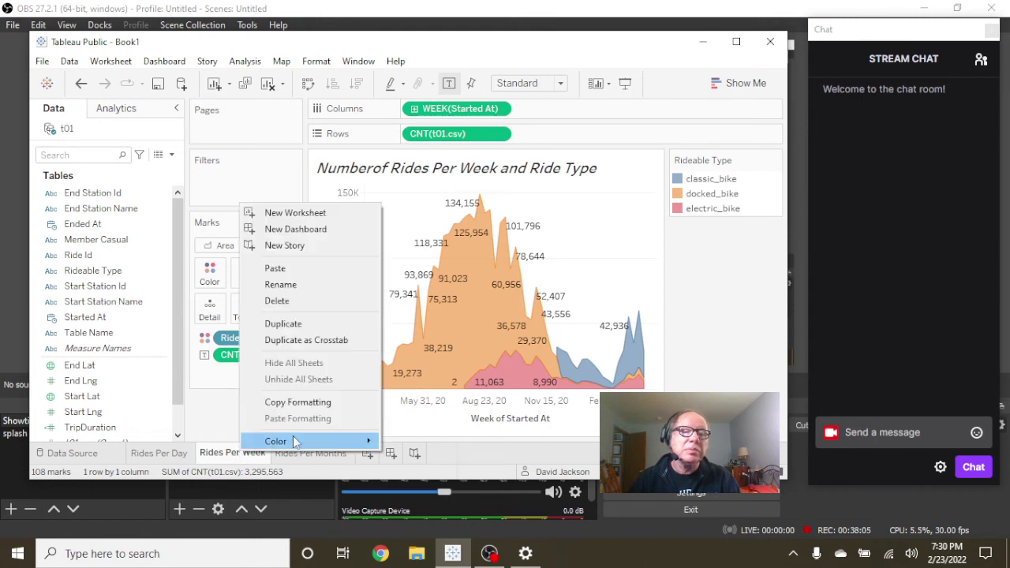
pyautogui.moveTo(297, 439)
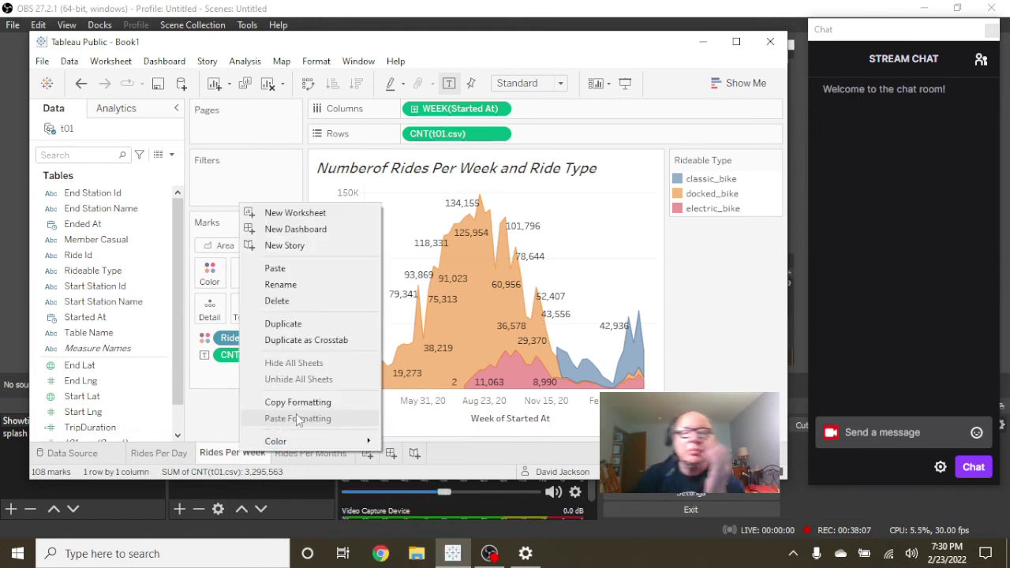
pyautogui.click(300, 325)
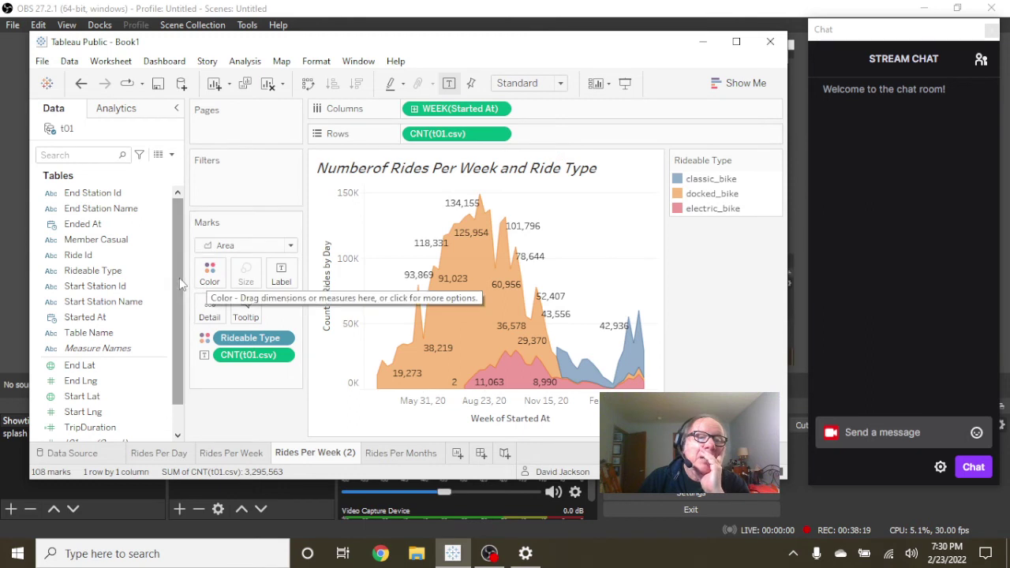
# On the duplicated weekly worksheet, replace the ride count on Rows with the sum of TripDuration, and maximize the window.
pyautogui.moveTo(178, 278); pyautogui.dragTo(176, 304)
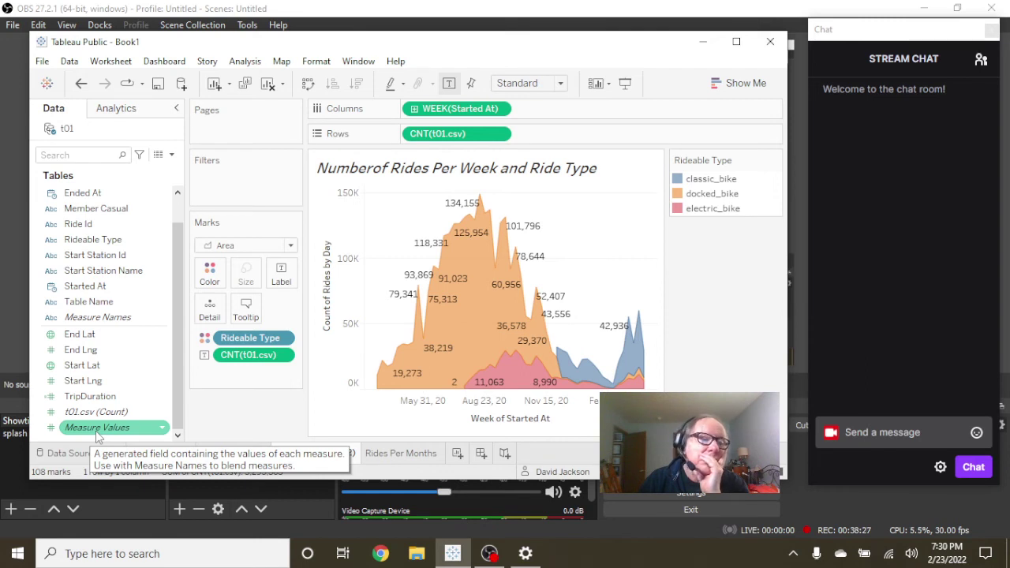
pyautogui.moveTo(479, 209)
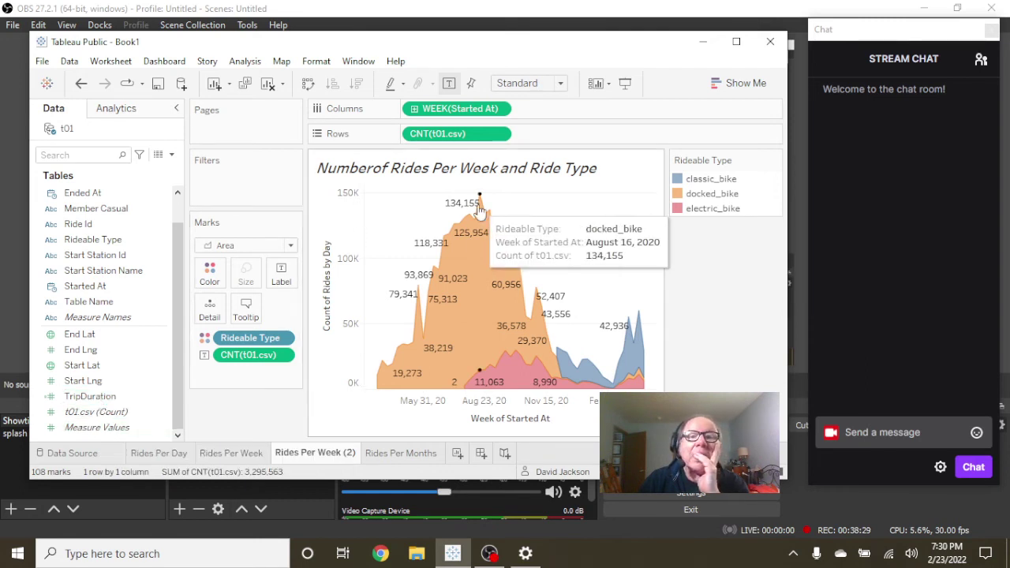
pyautogui.click(503, 136)
pyautogui.click(476, 382)
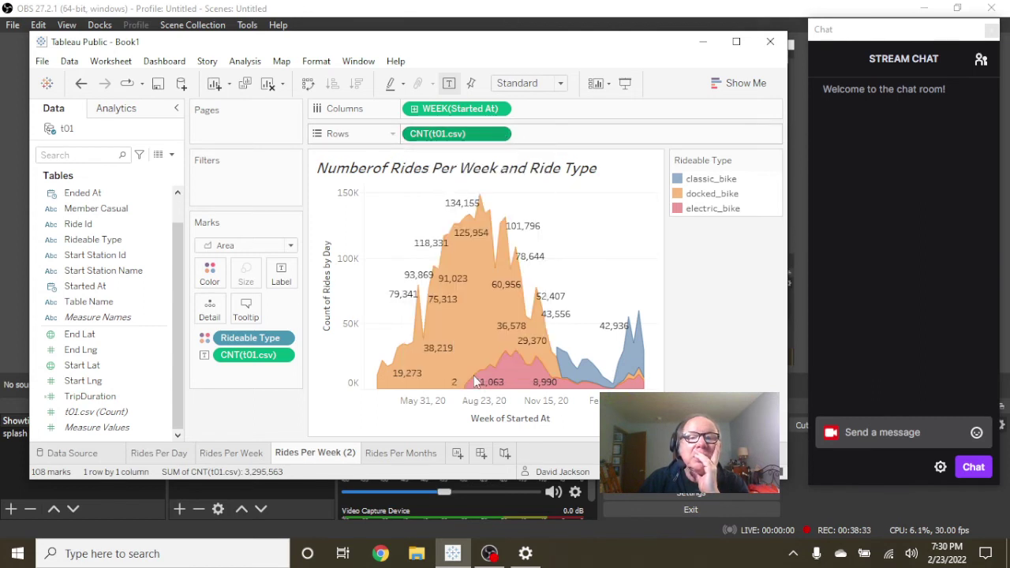
pyautogui.moveTo(90, 396); pyautogui.dragTo(443, 134)
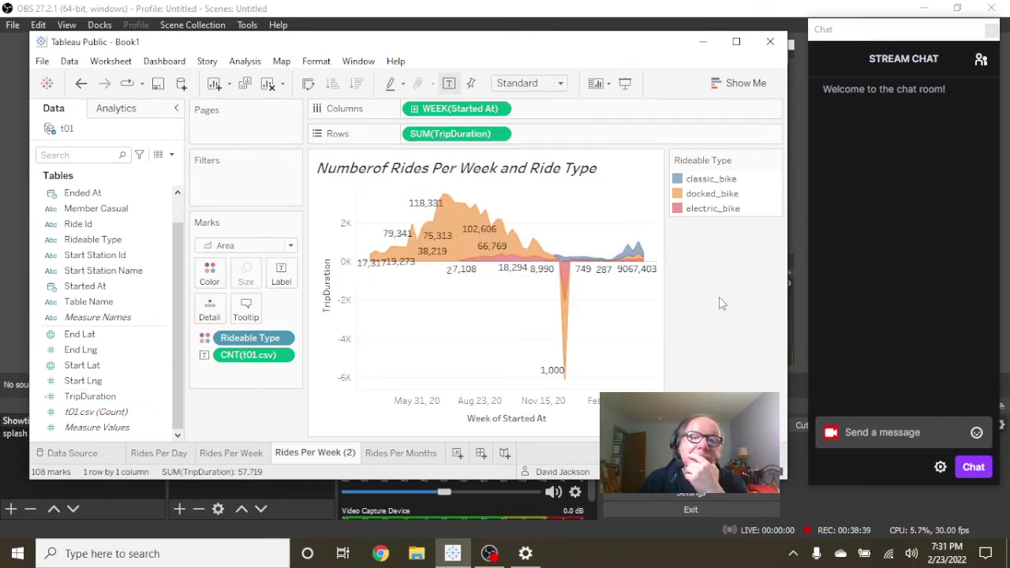
pyautogui.click(737, 43)
# Inspect the negative TripDuration dip and exclude the electric_bike mark for the week of December 13, 2020.
pyautogui.moveTo(655, 247)
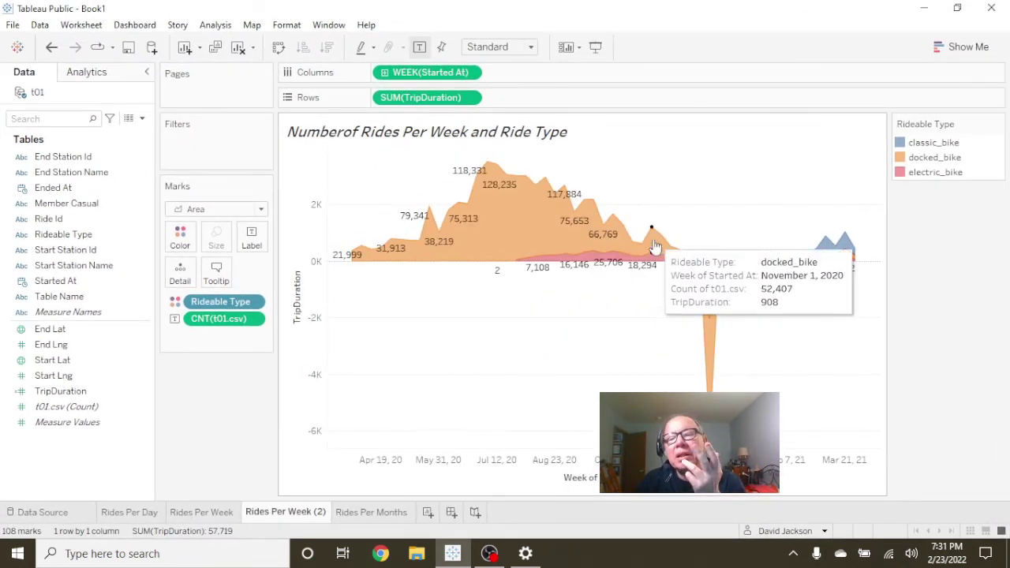
pyautogui.moveTo(713, 319)
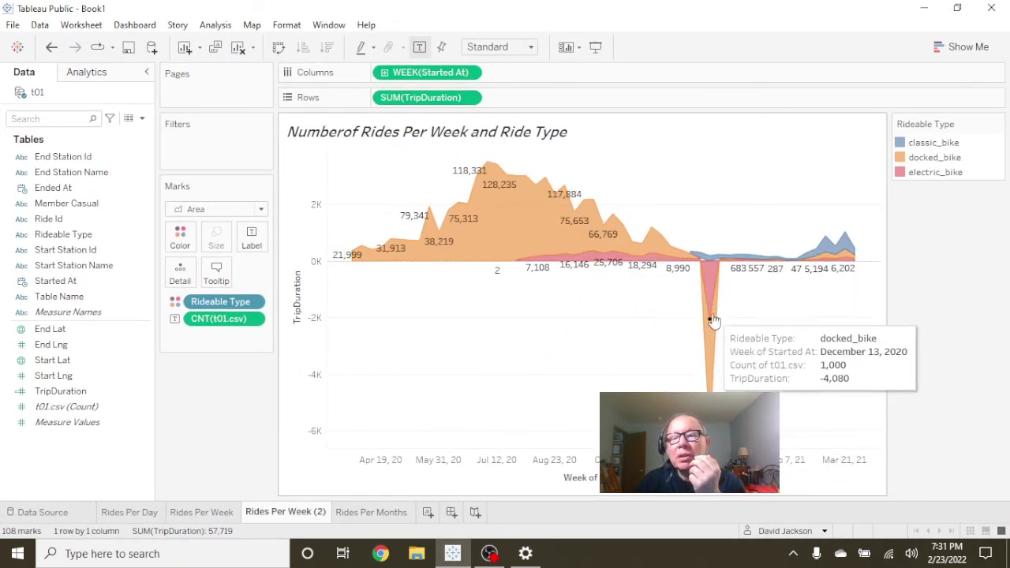
pyautogui.moveTo(707, 287)
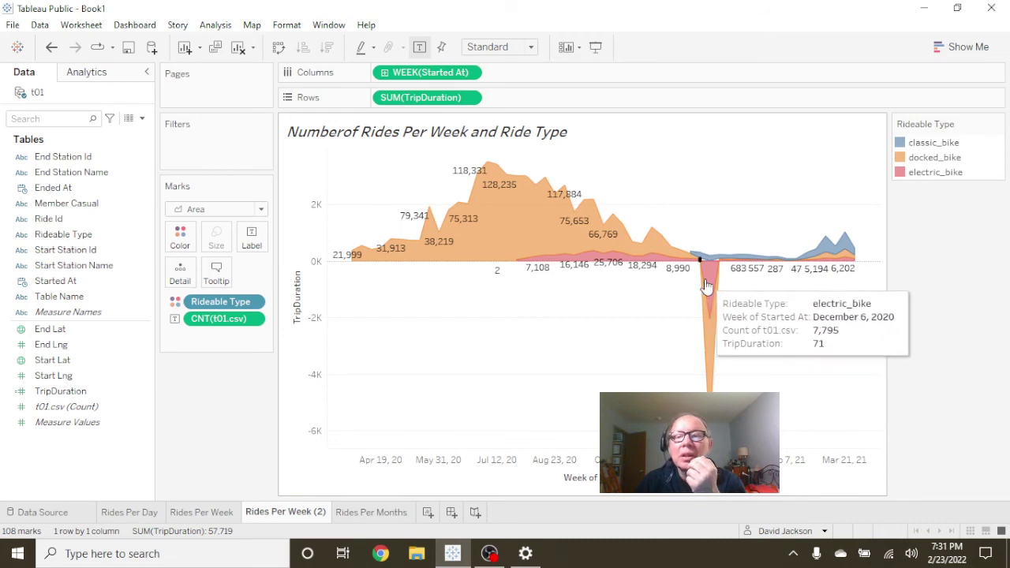
pyautogui.rightClick(715, 284)
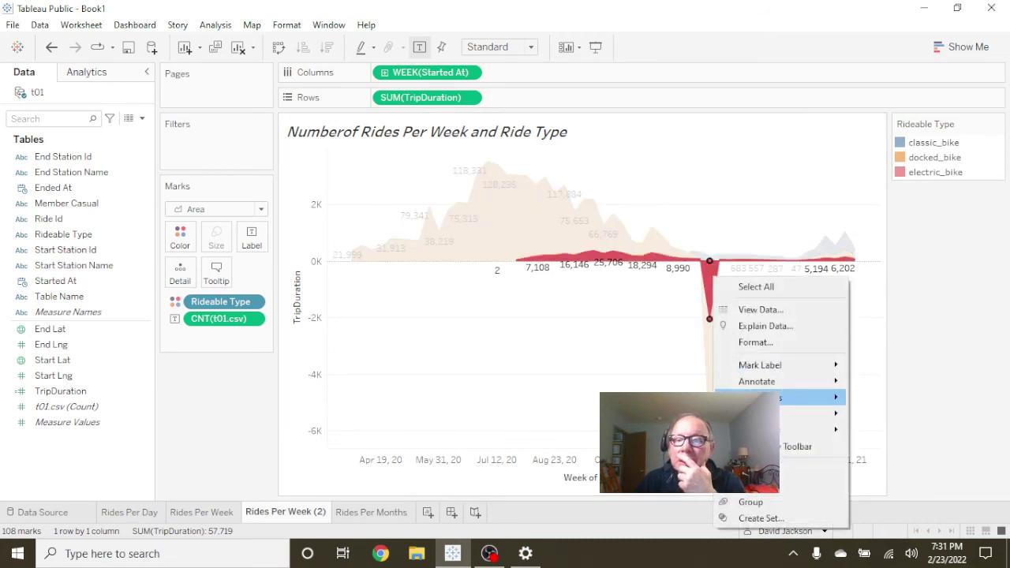
pyautogui.click(783, 484)
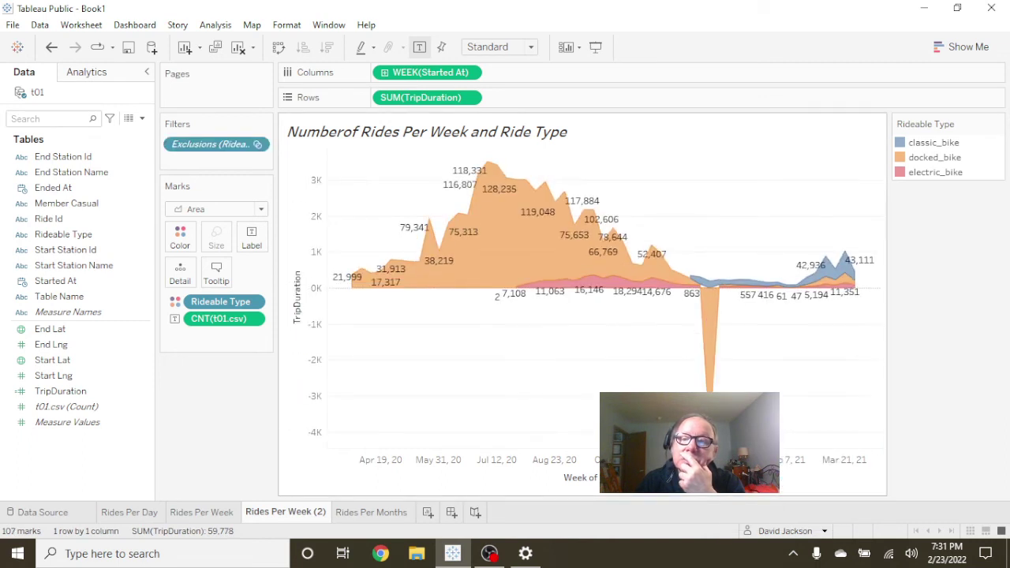
# Exclude the docked_bike mark for the week of December 13, 2020 from the trip duration chart.
pyautogui.click(709, 289)
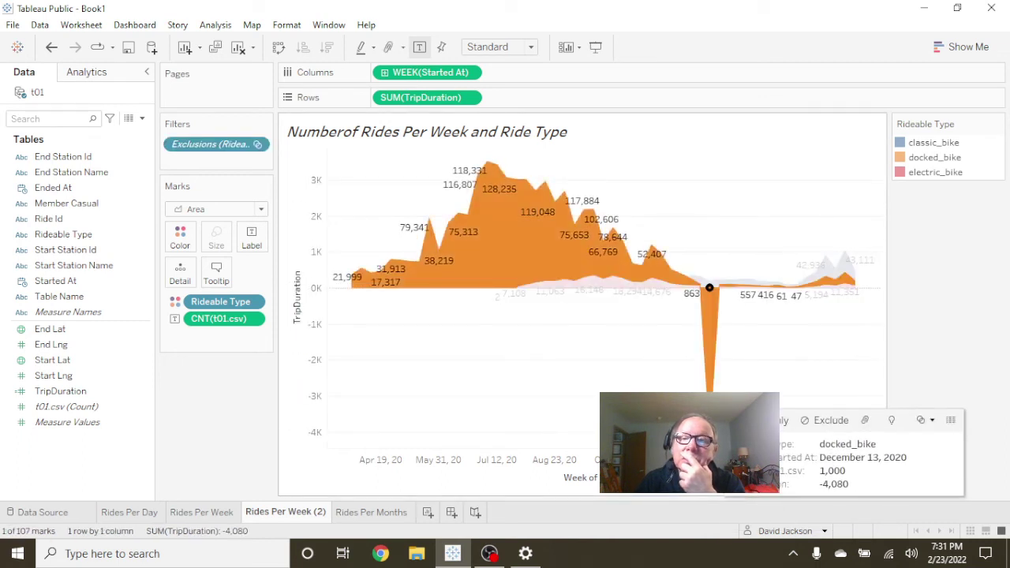
pyautogui.click(710, 288)
pyautogui.click(710, 288)
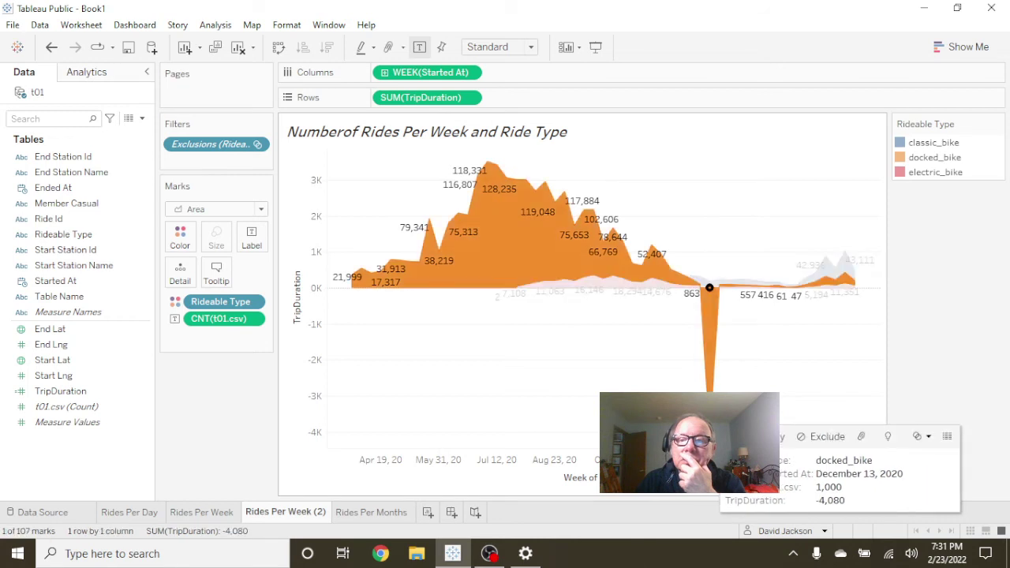
pyautogui.rightClick(710, 288)
pyautogui.click(710, 288)
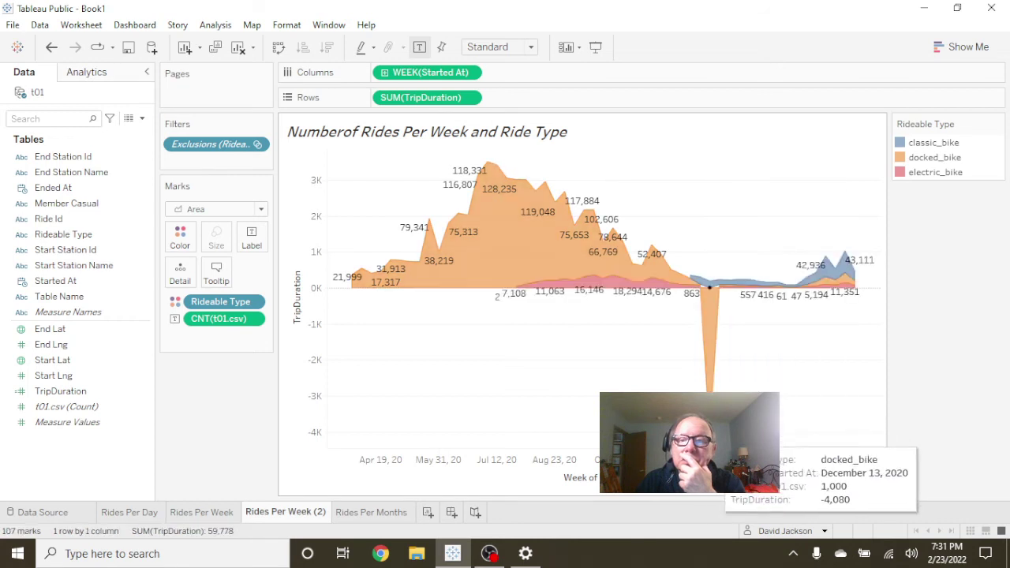
pyautogui.rightClick(709, 288)
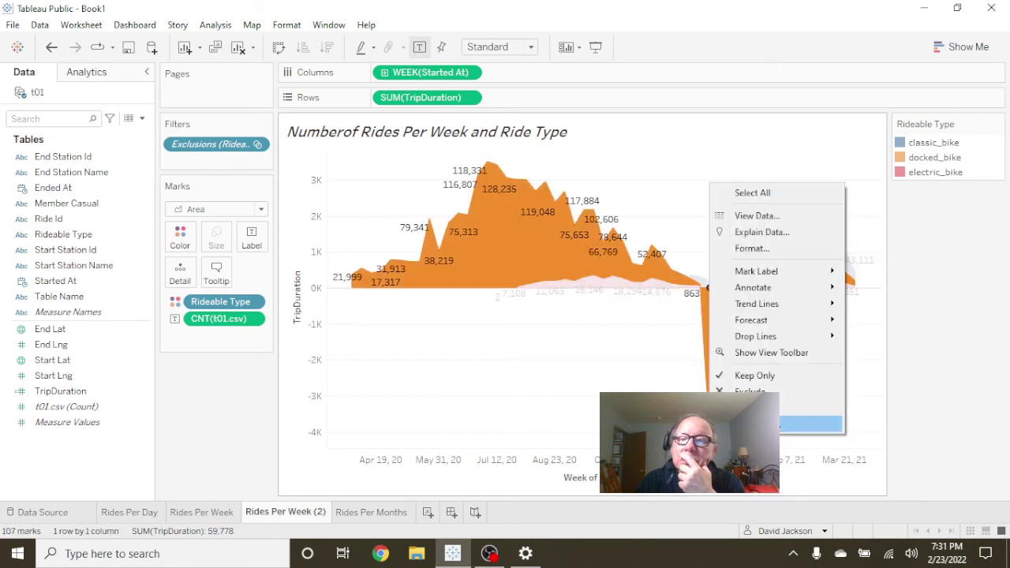
pyautogui.click(750, 391)
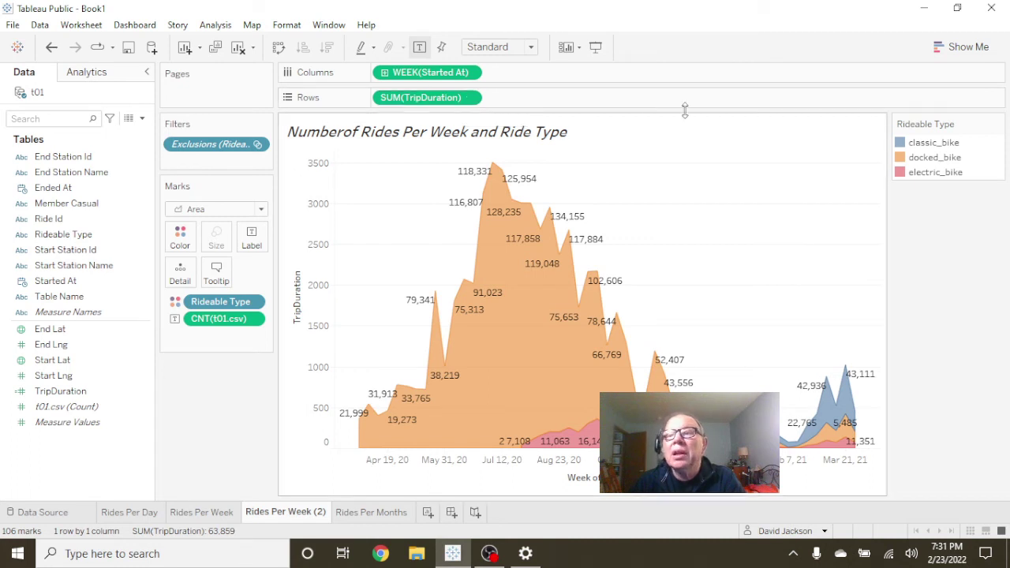
# Convert the duplicated weekly trip duration chart to horizontal bars.
pyautogui.click(966, 48)
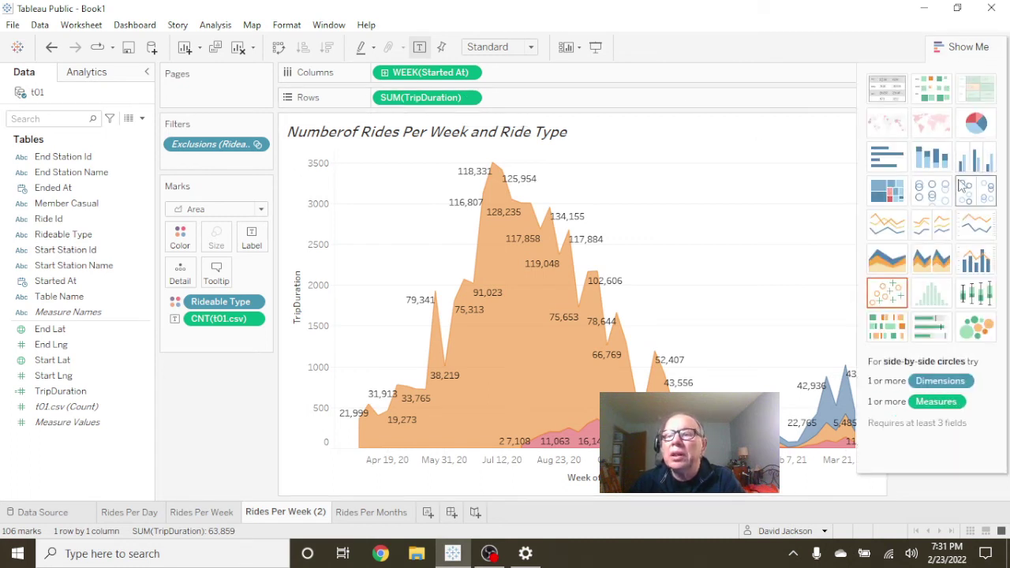
pyautogui.click(900, 160)
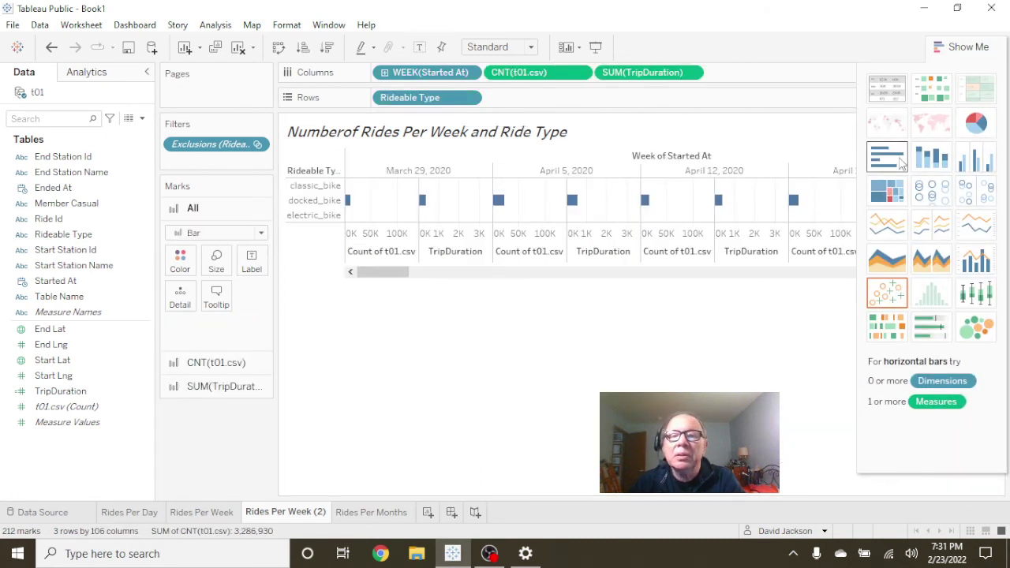
# Convert the chart to stacked bars and remove the ride count from Rows, keeping only the sum of TripDuration.
pyautogui.click(932, 161)
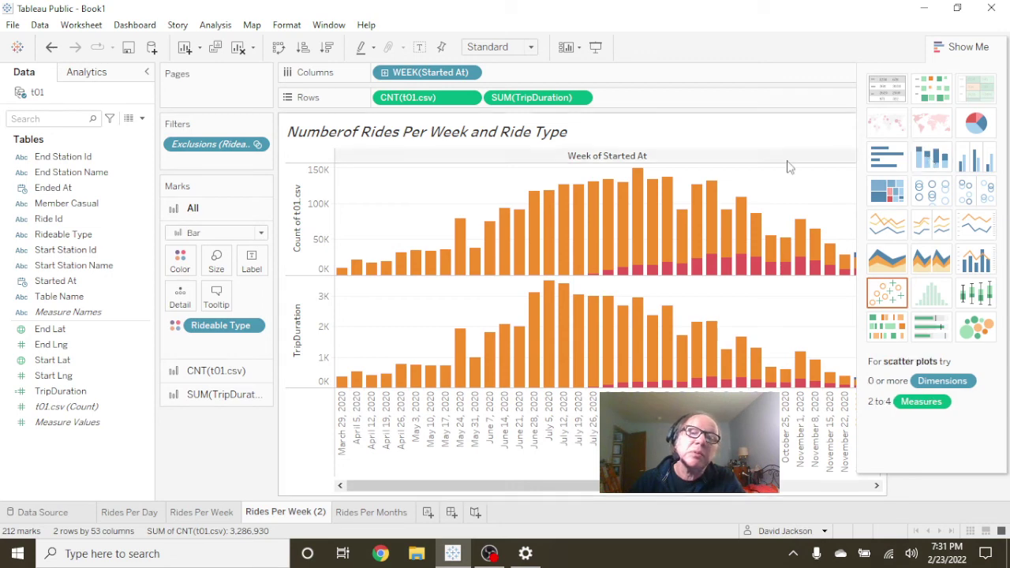
pyautogui.moveTo(702, 206)
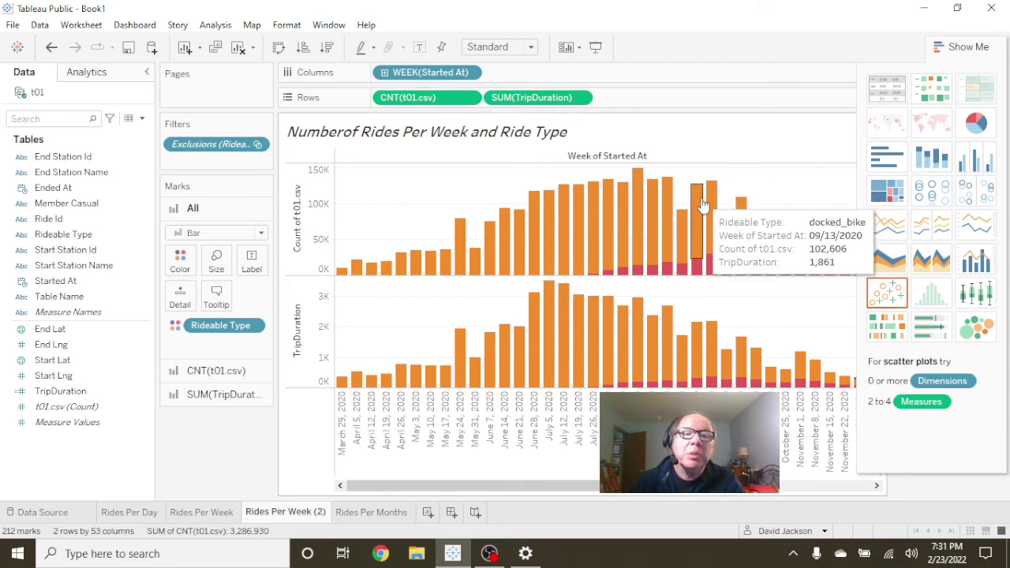
pyautogui.moveTo(661, 326)
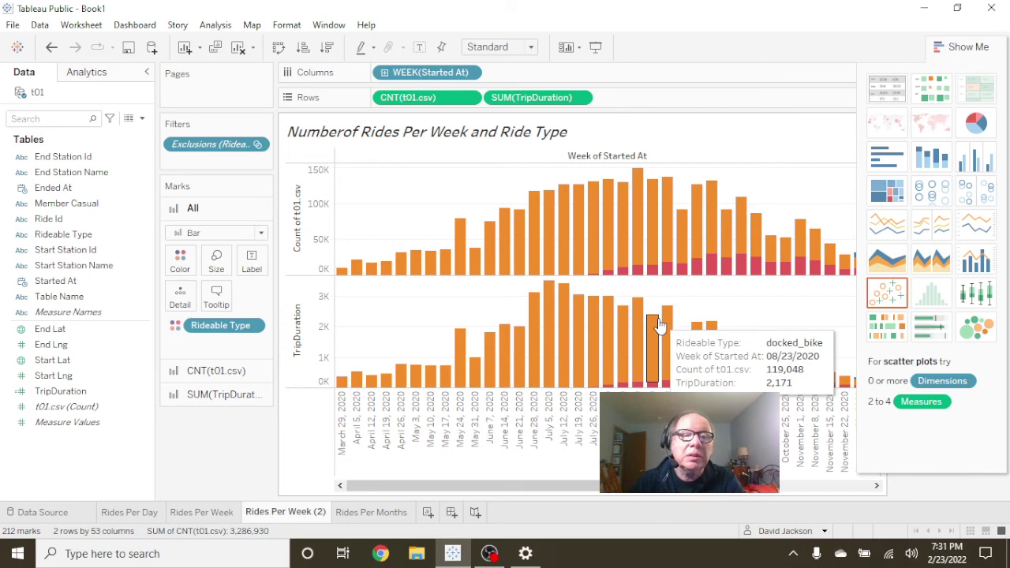
pyautogui.click(469, 98)
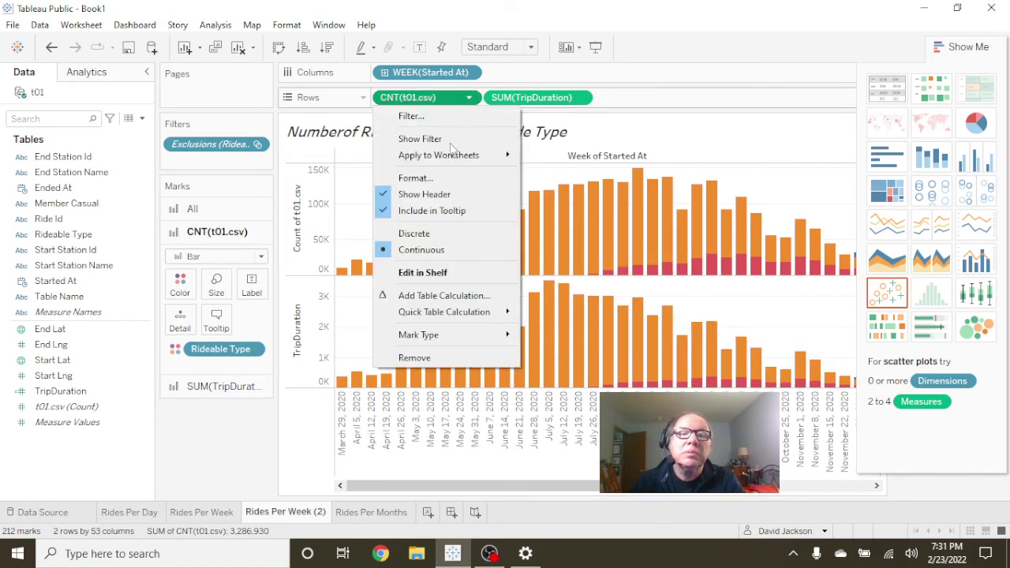
pyautogui.click(414, 358)
pyautogui.moveTo(639, 291)
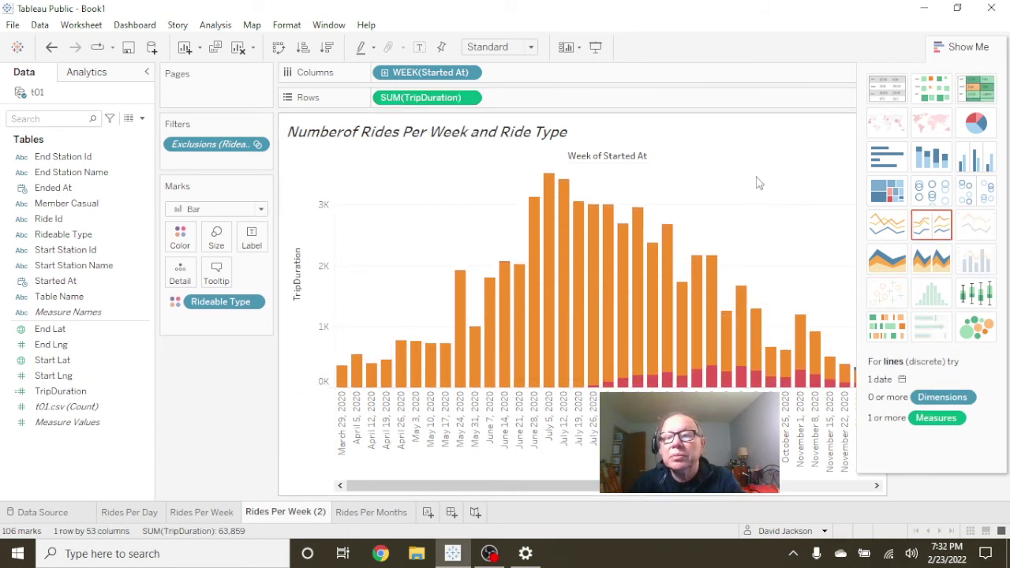
pyautogui.click(981, 55)
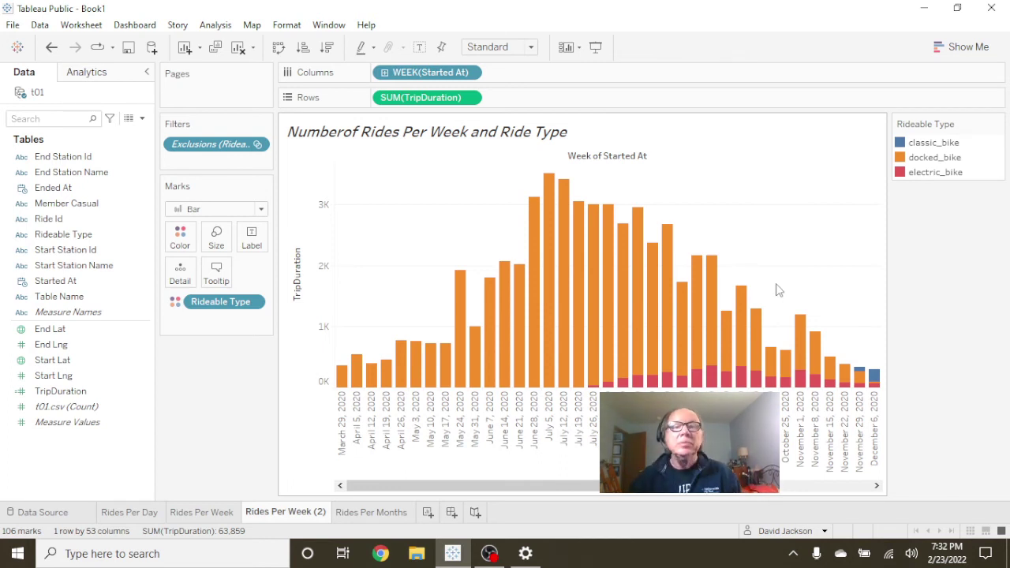
# Change the chart title to "Total Trip Duration by Week and Bike Type".
pyautogui.doubleClick(536, 132)
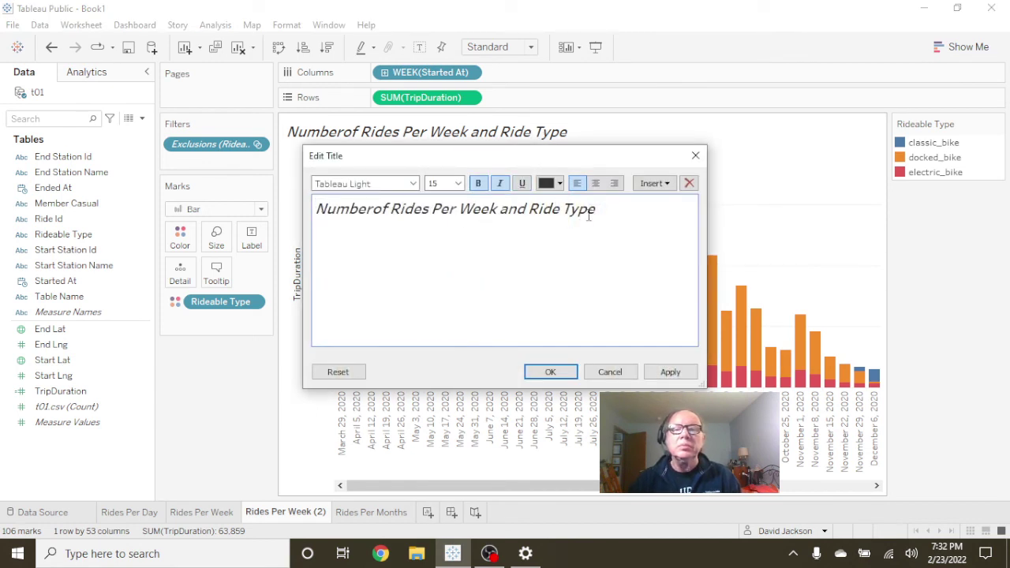
pyautogui.moveTo(600, 210); pyautogui.dragTo(223, 203)
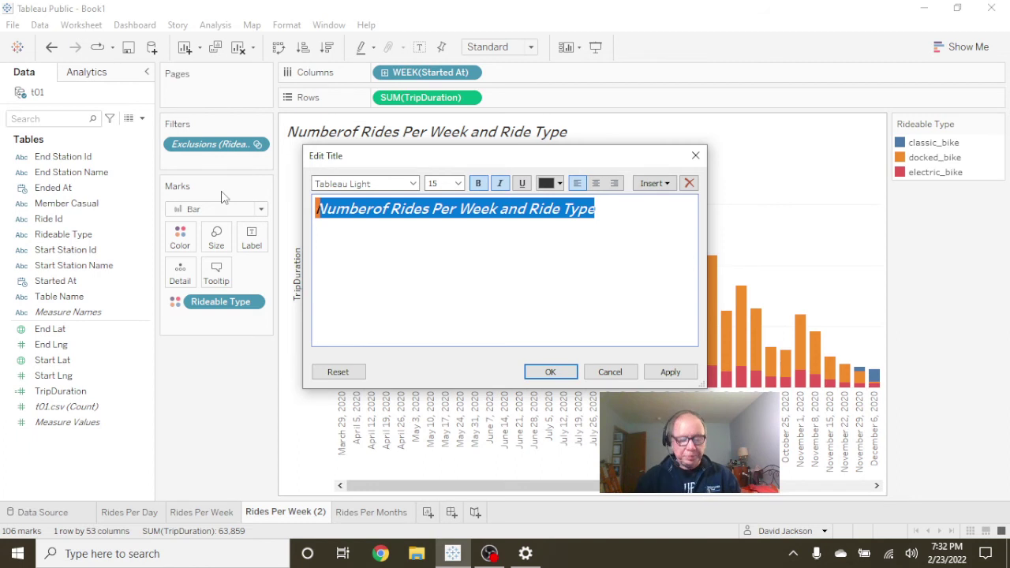
pyautogui.write('Total')
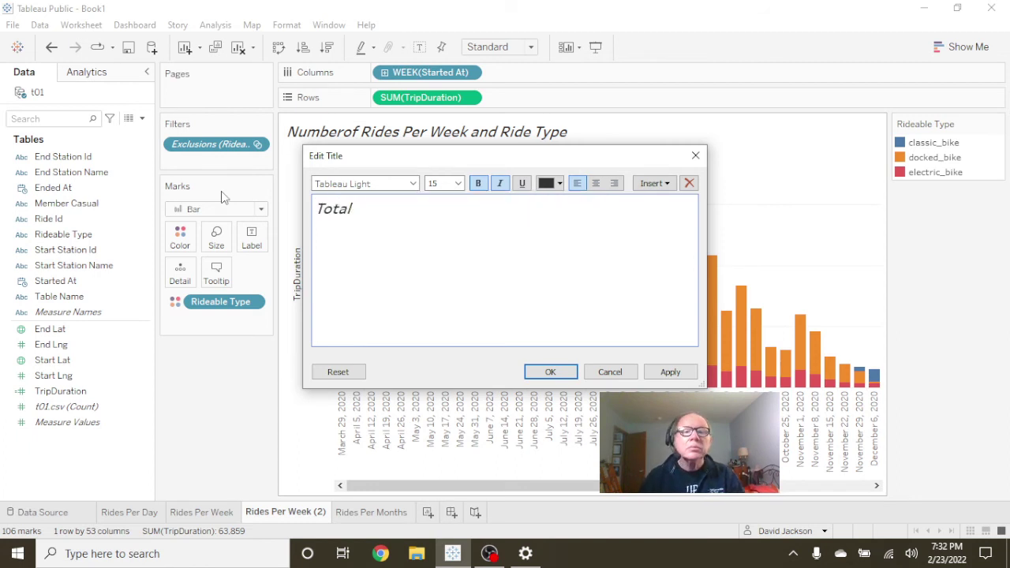
pyautogui.write(' Trip Duratio')
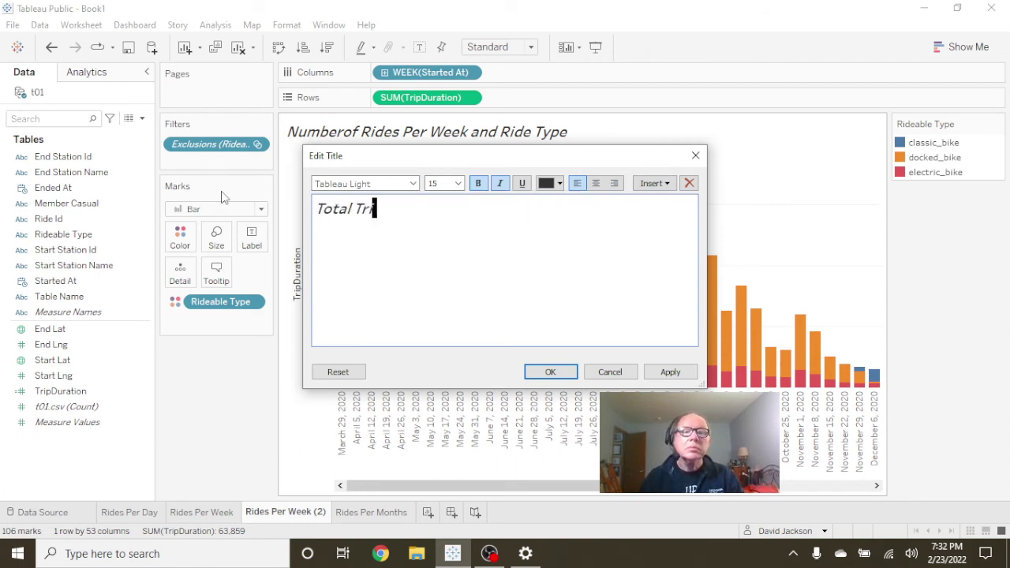
pyautogui.write('n')
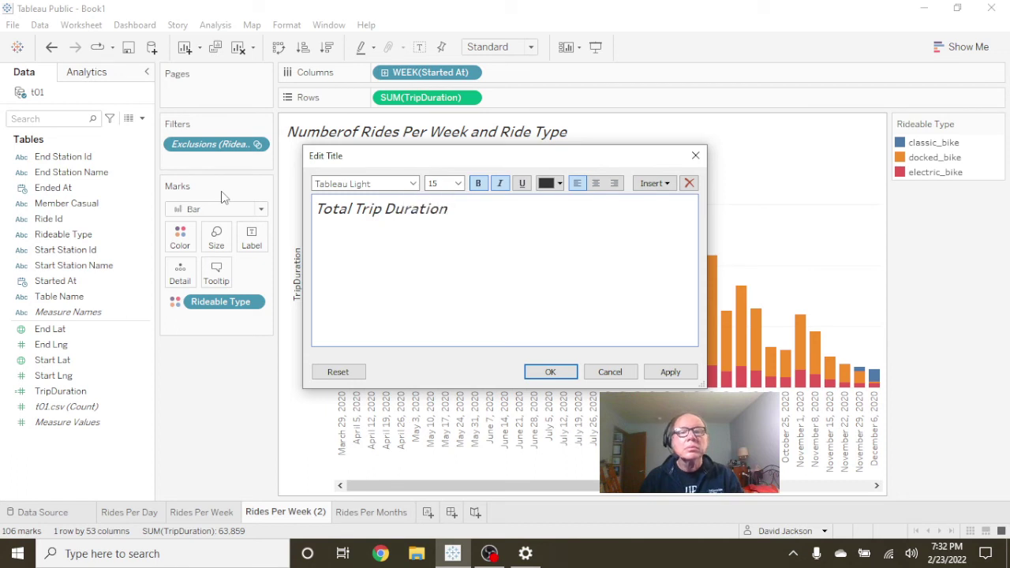
pyautogui.write(' by ')
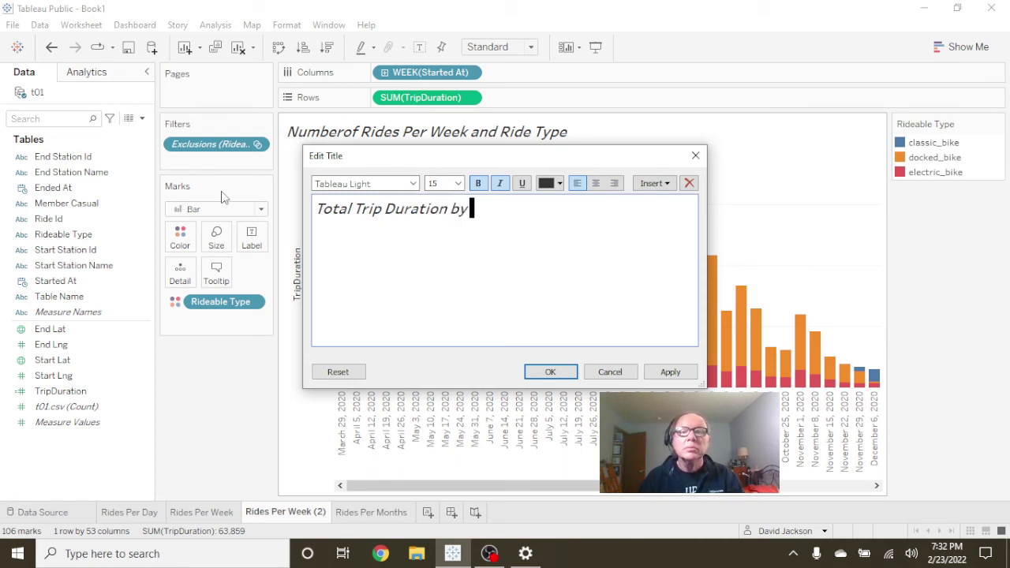
pyautogui.write('Week')
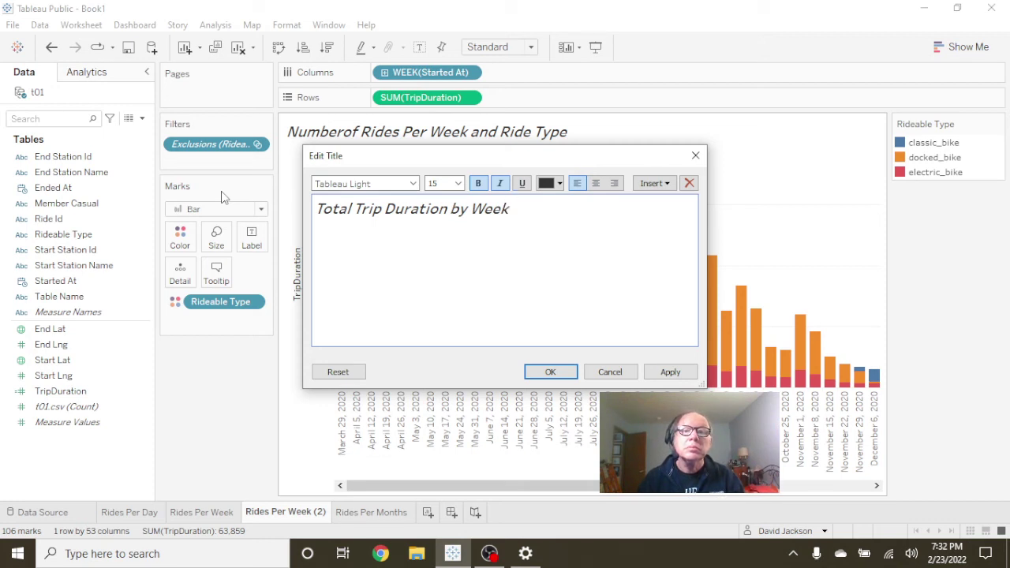
pyautogui.write(' ams')
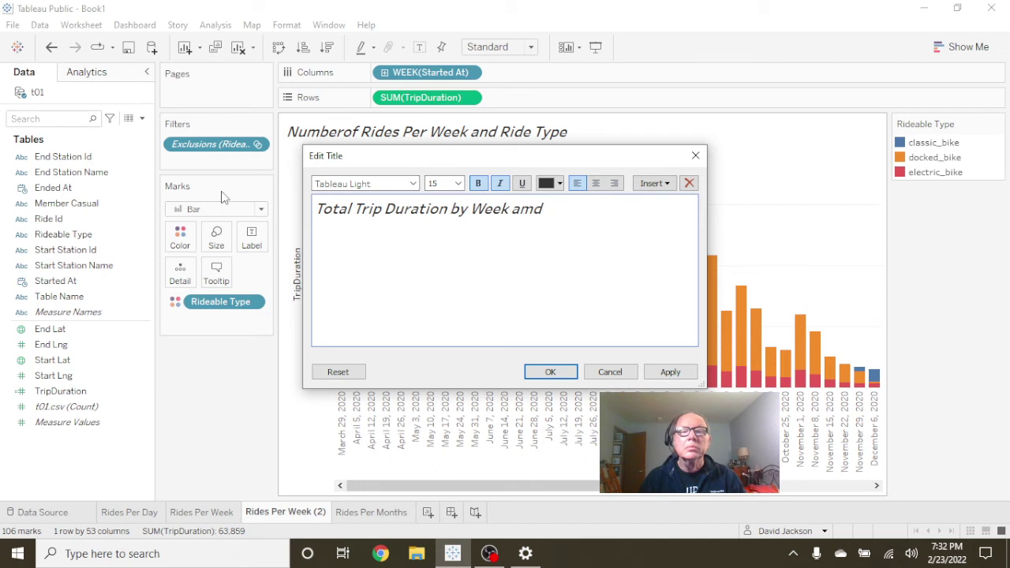
pyautogui.press('BackSpace')
pyautogui.press('BackSpace')
pyautogui.write('nd B')
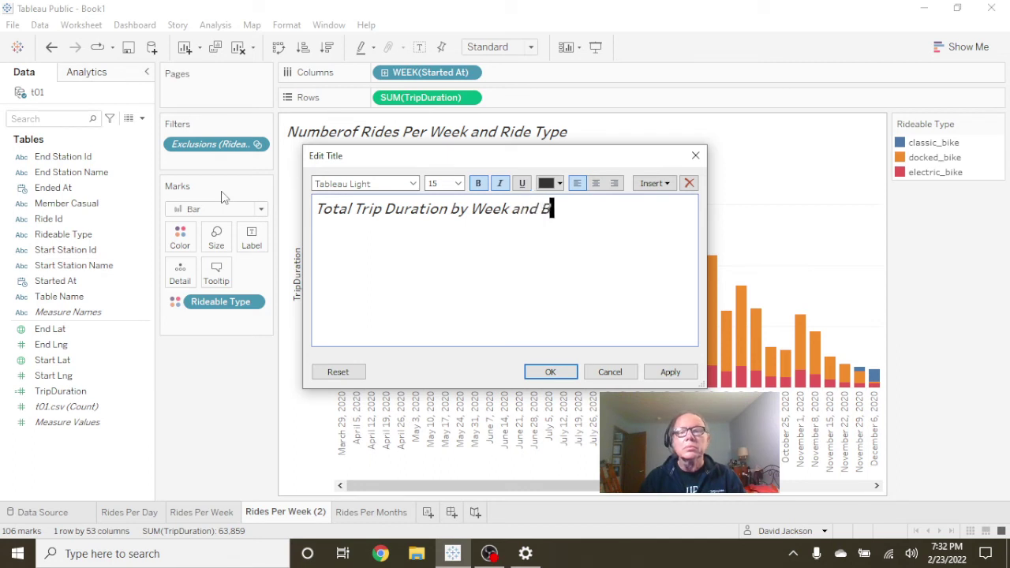
pyautogui.write('ike Tye')
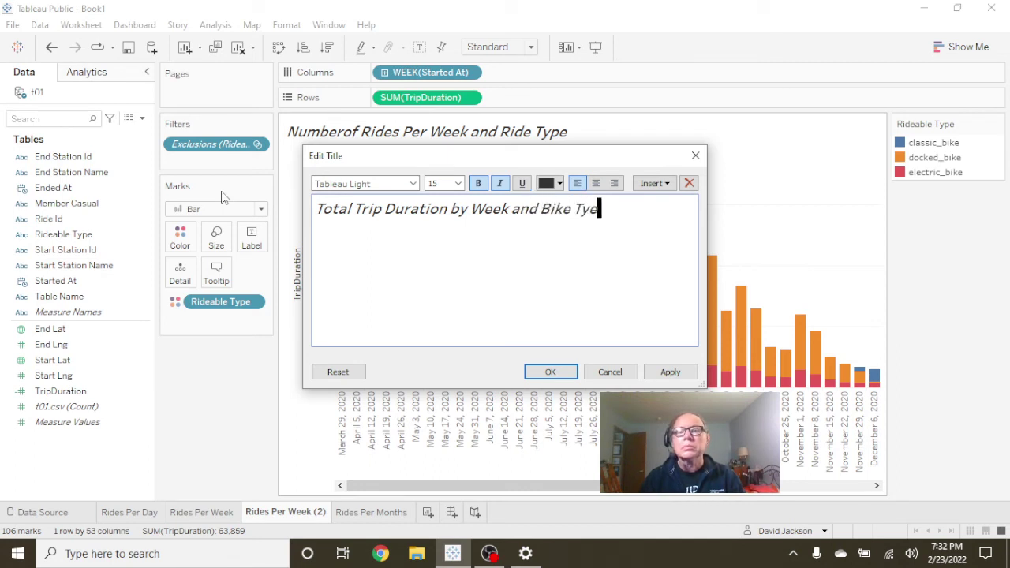
pyautogui.write('o')
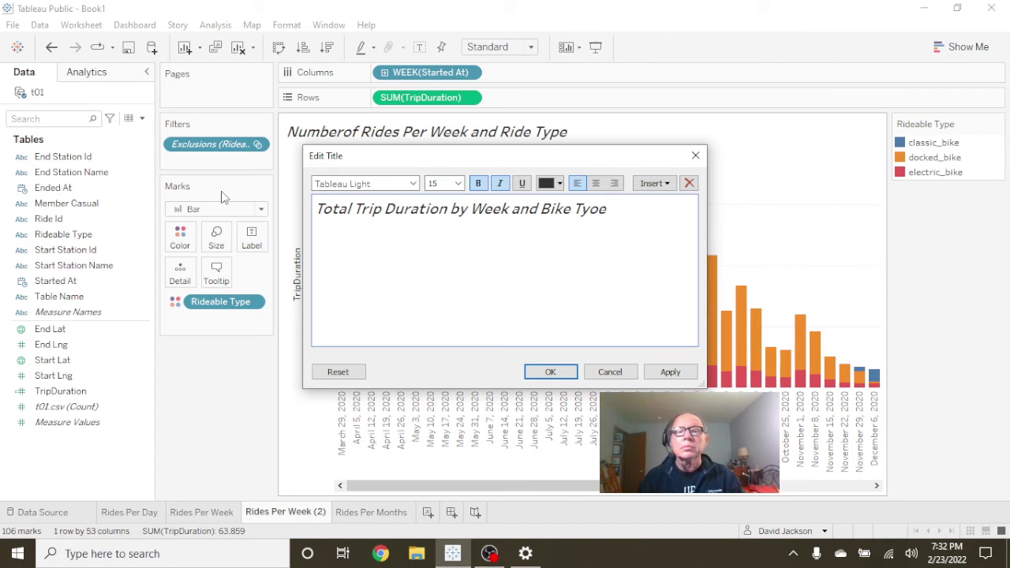
pyautogui.write('p')
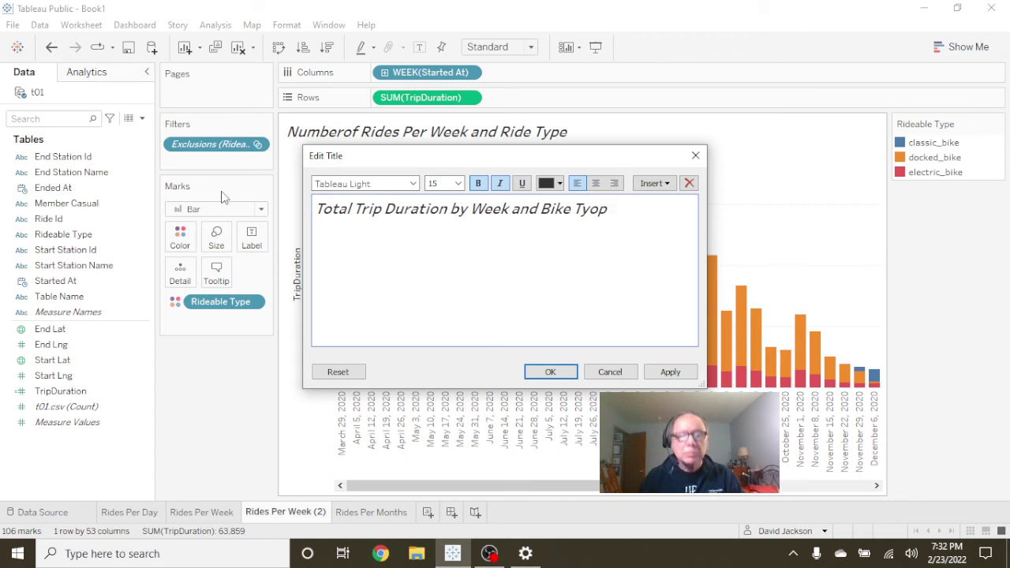
pyautogui.write('e')
pyautogui.press('BackSpace')
pyautogui.press('BackSpace')
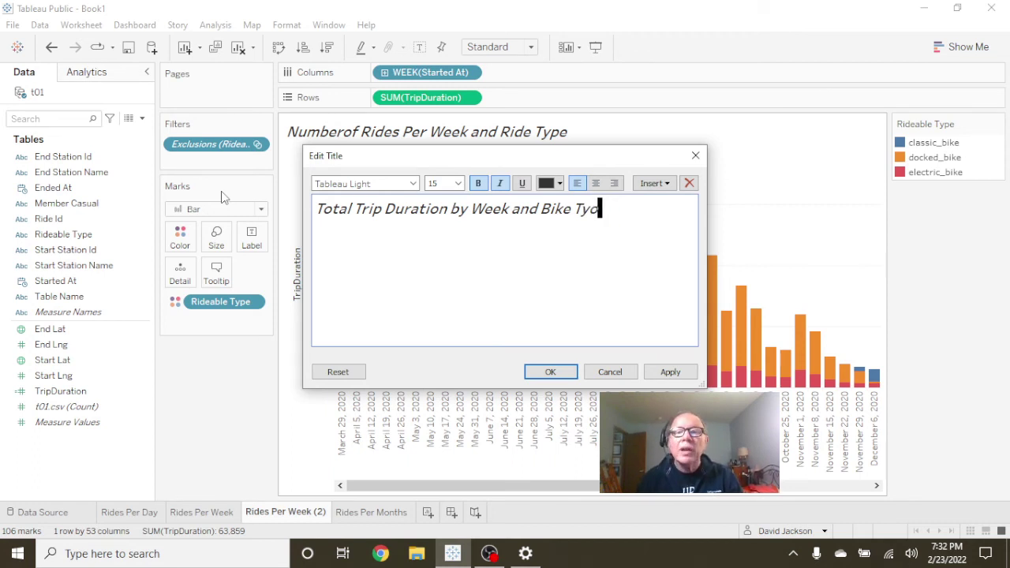
pyautogui.press('BackSpace')
pyautogui.write('pe')
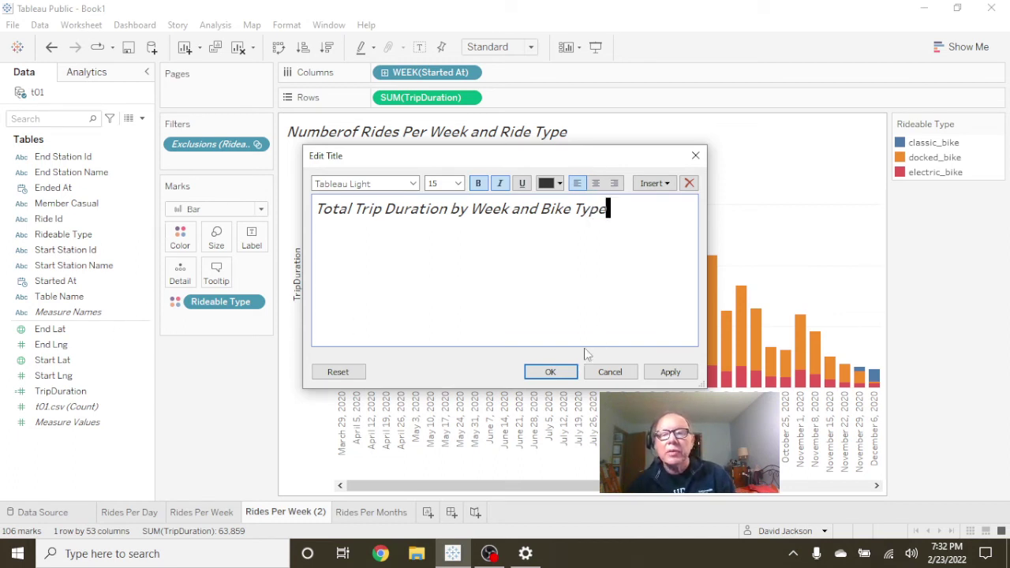
pyautogui.click(548, 373)
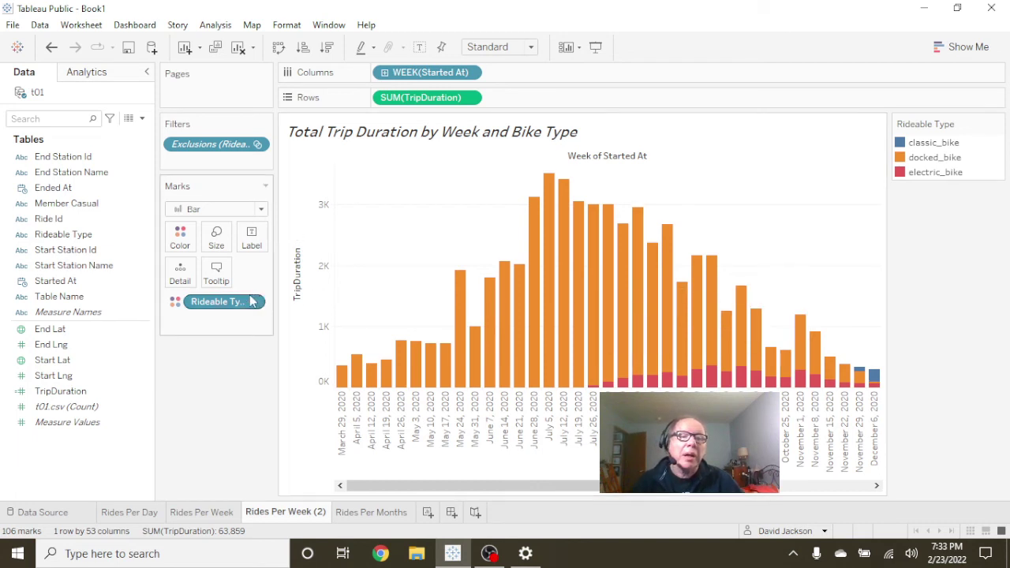
# Try splitting the trip duration bars by Rideable Type on Columns and on Rows, and return the field to Color.
pyautogui.moveTo(237, 301); pyautogui.dragTo(592, 75)
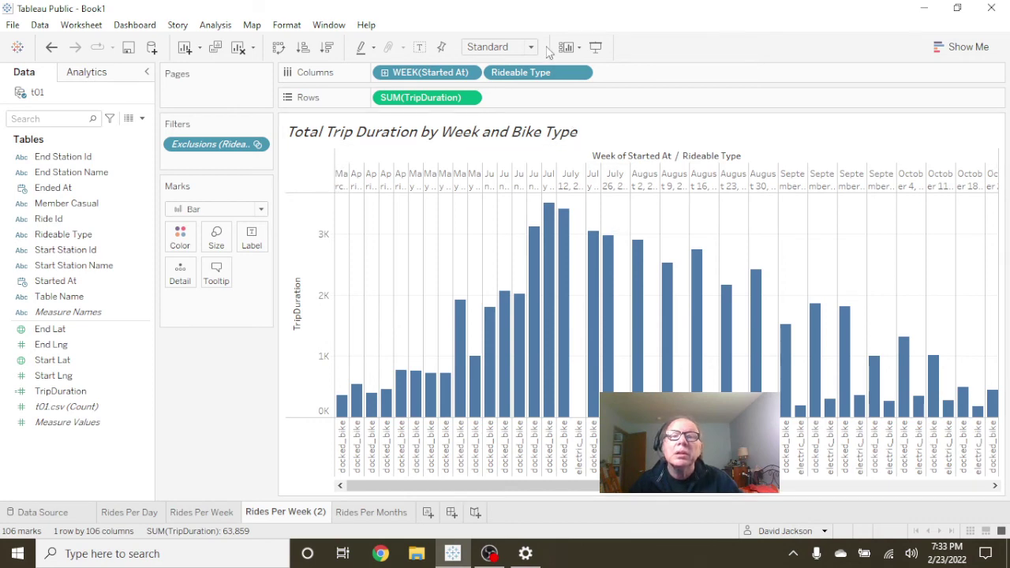
pyautogui.moveTo(543, 72); pyautogui.dragTo(187, 238)
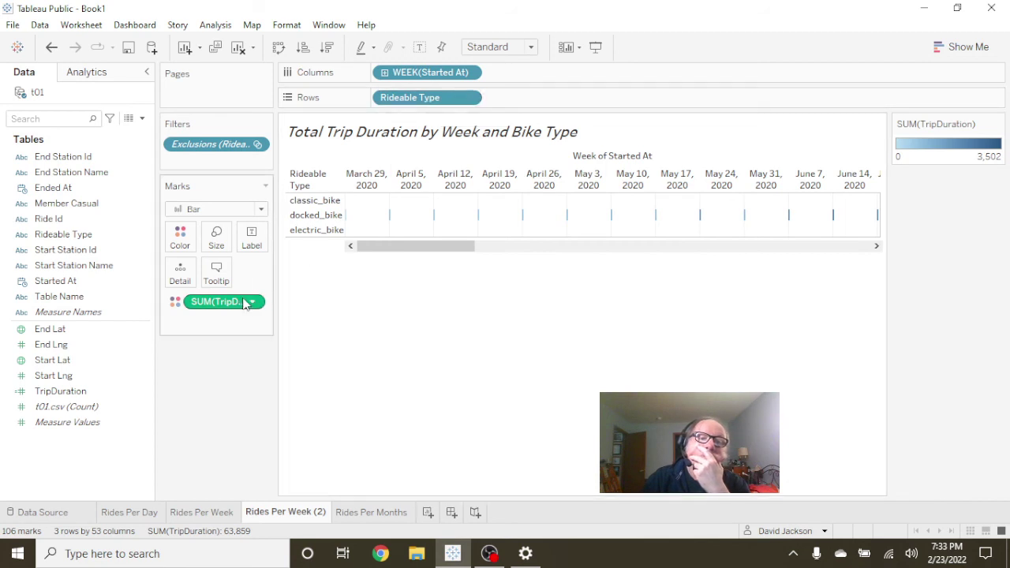
pyautogui.moveTo(244, 302); pyautogui.dragTo(585, 97)
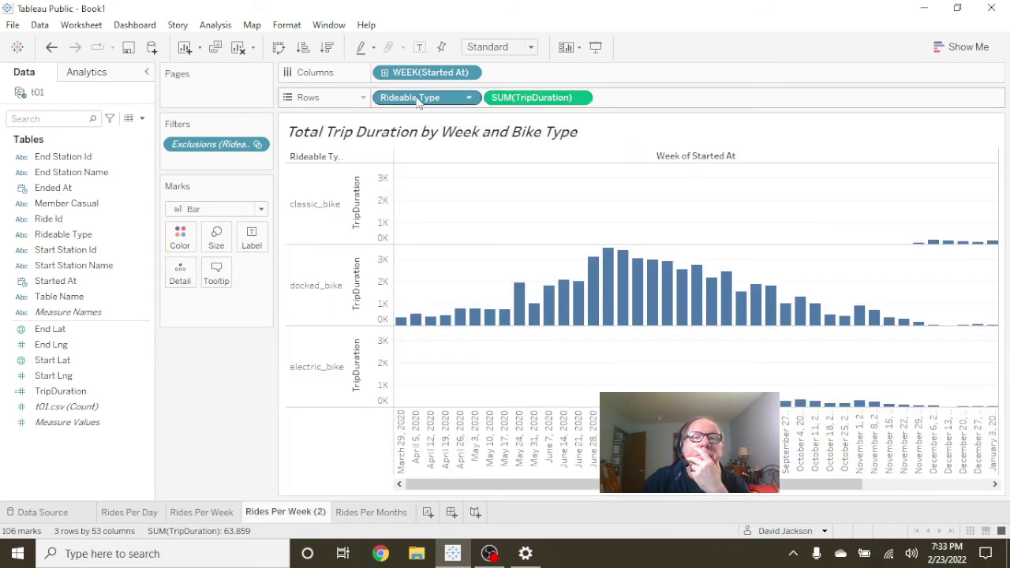
pyautogui.moveTo(429, 97); pyautogui.dragTo(188, 245)
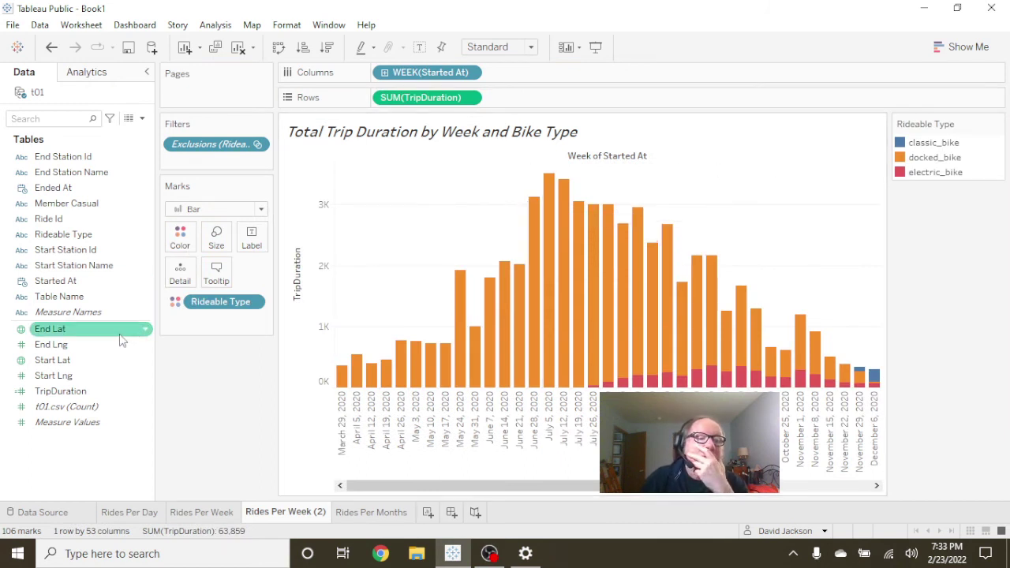
# Label the bars with the sum of TripDuration.
pyautogui.moveTo(60, 391); pyautogui.dragTo(245, 242)
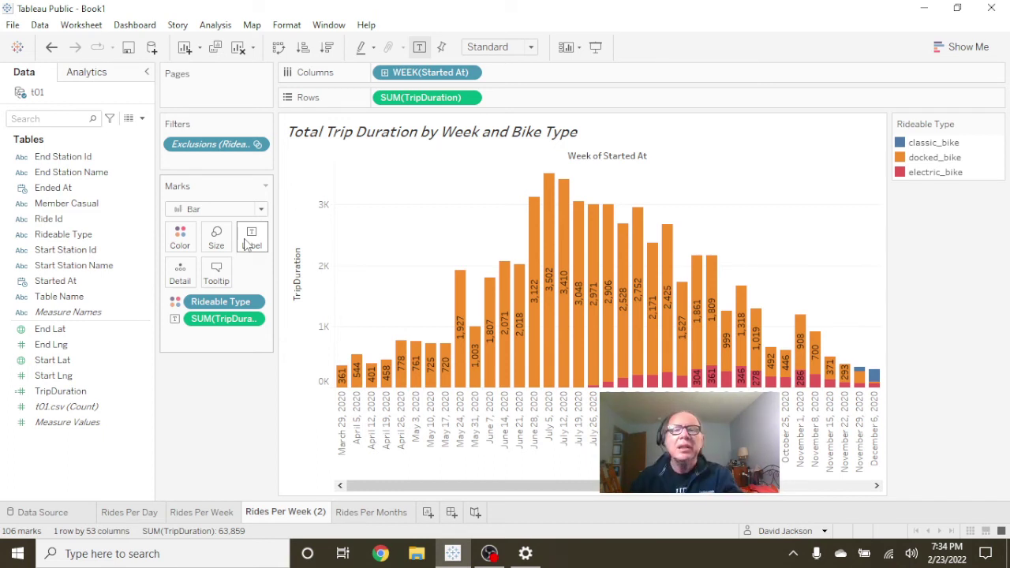
# Try aggregating TripDuration on Rows as Average, and switch it back to Sum.
pyautogui.click(469, 97)
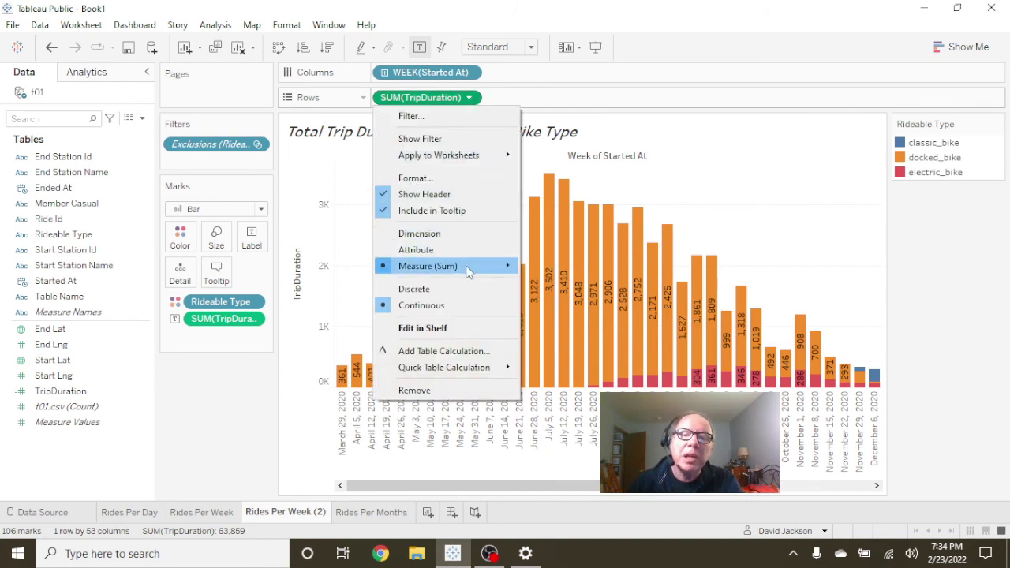
pyautogui.moveTo(472, 266)
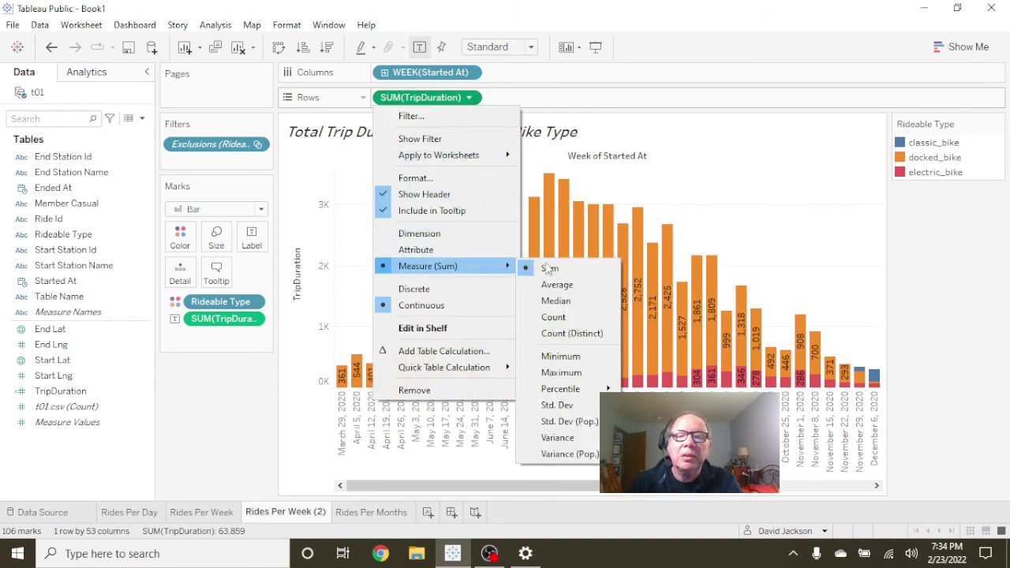
pyautogui.click(588, 286)
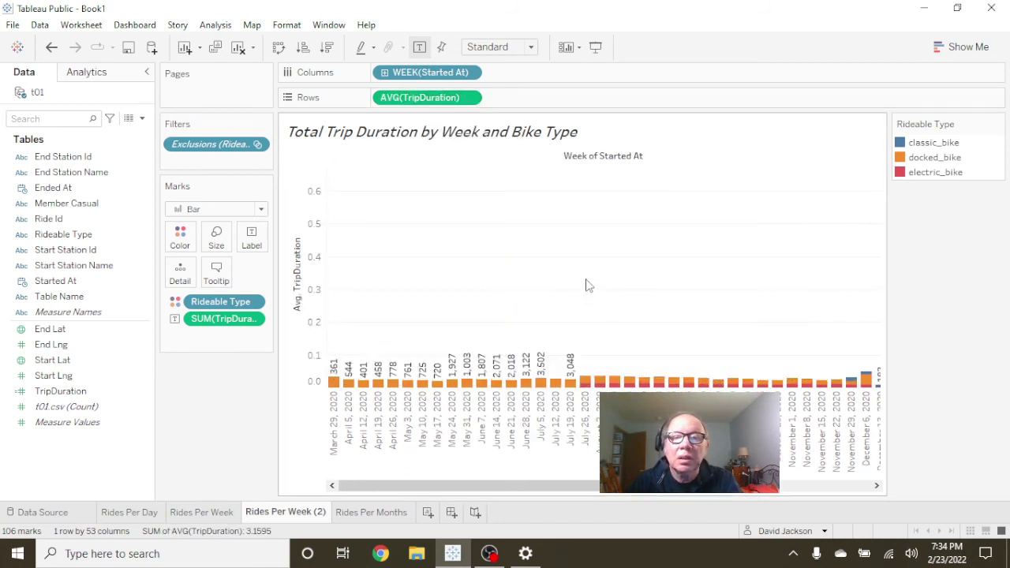
pyautogui.click(469, 98)
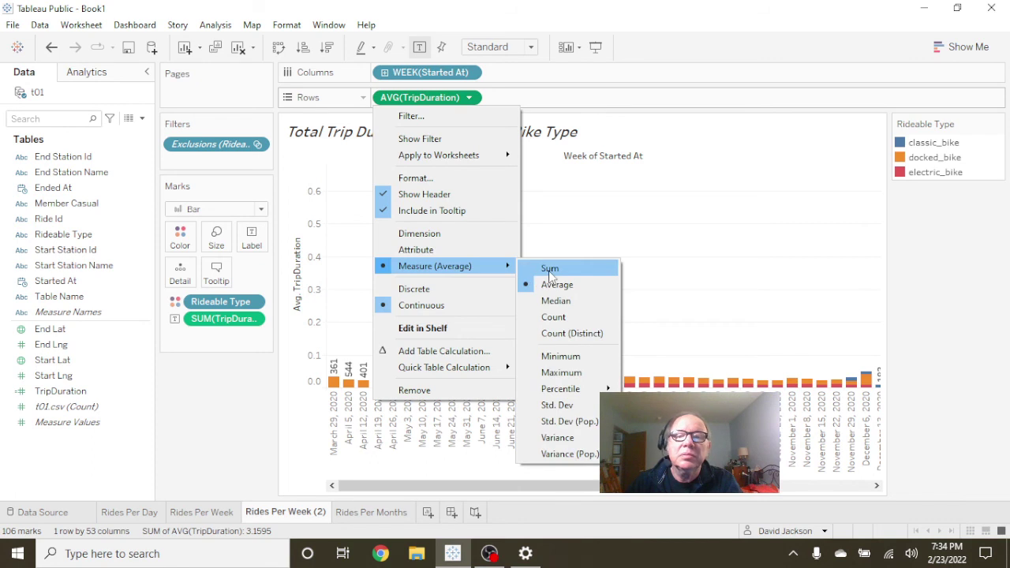
pyautogui.click(550, 268)
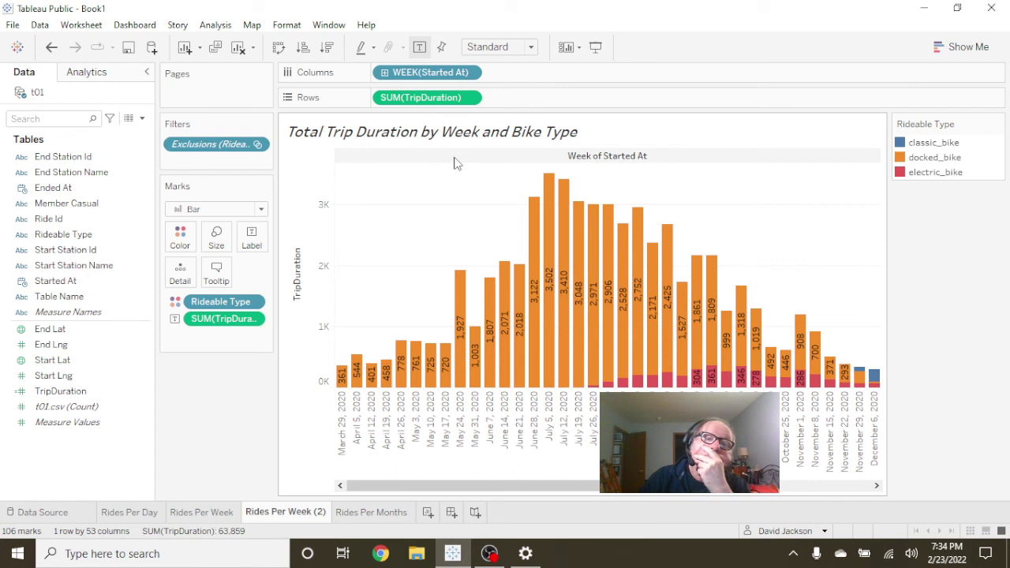
# Rename the Rides Per Week (2) worksheet as "Trip Duration".
pyautogui.doubleClick(296, 513)
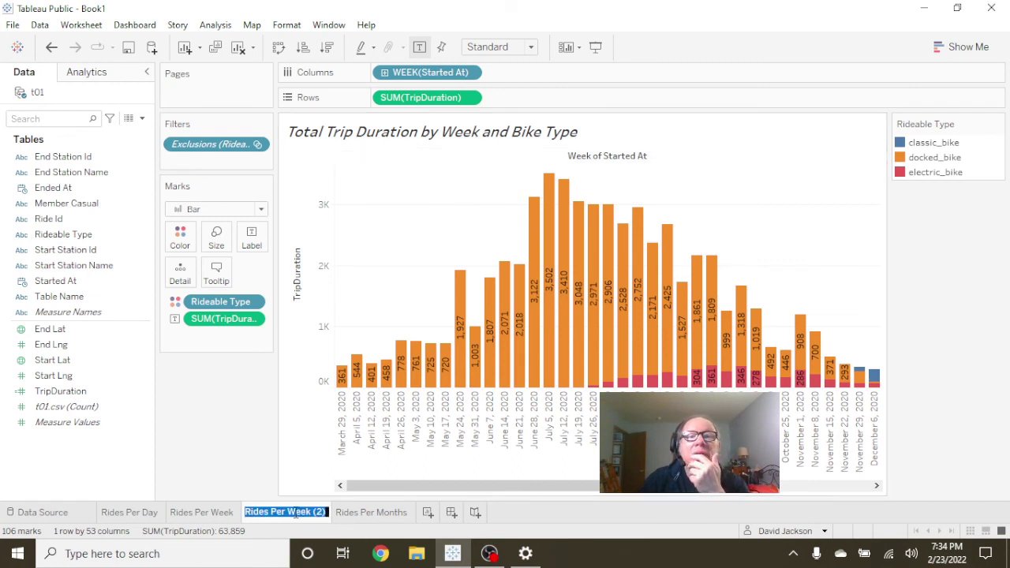
pyautogui.write('Tri')
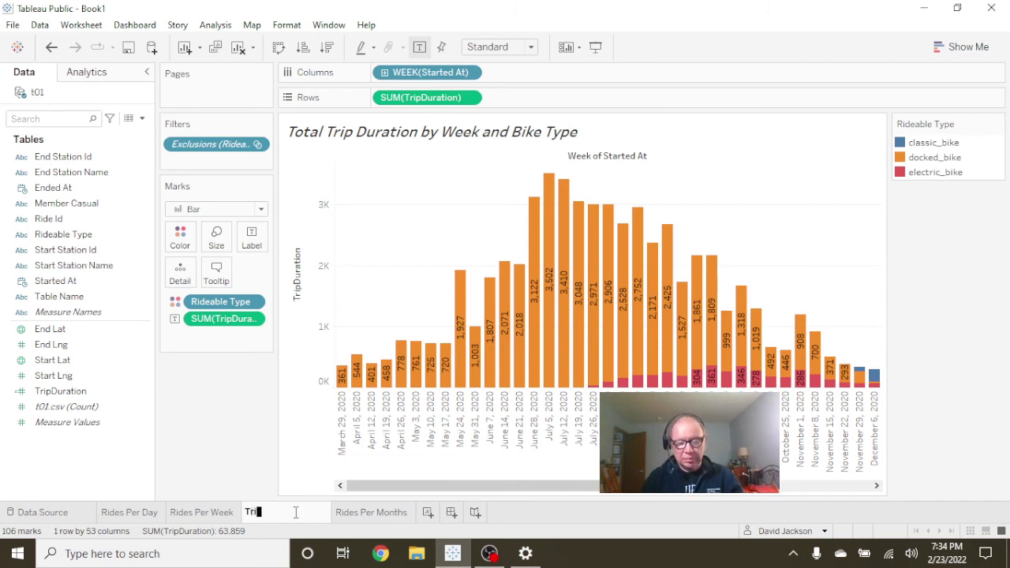
pyautogui.write('p Duration')
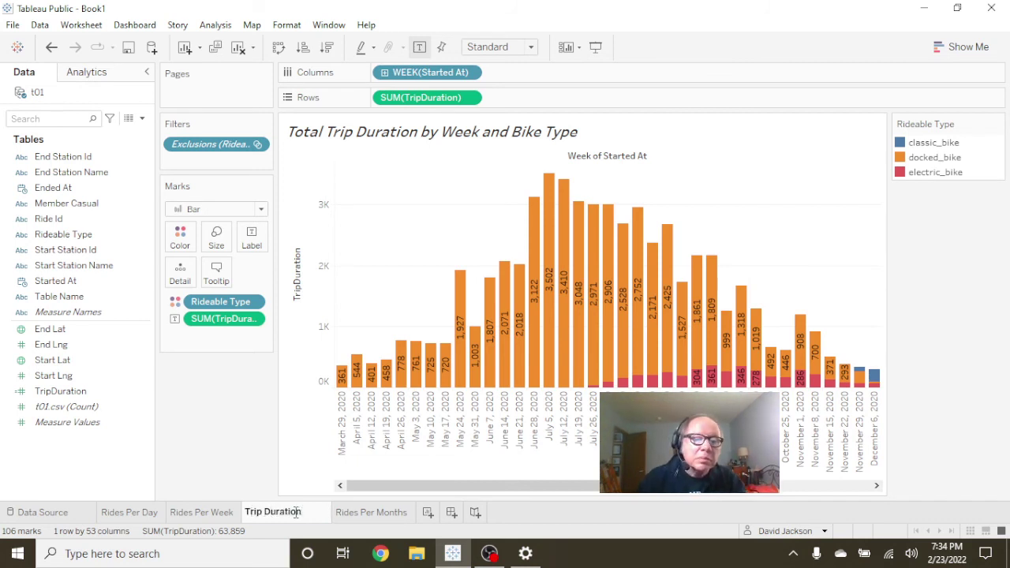
pyautogui.press('Return')
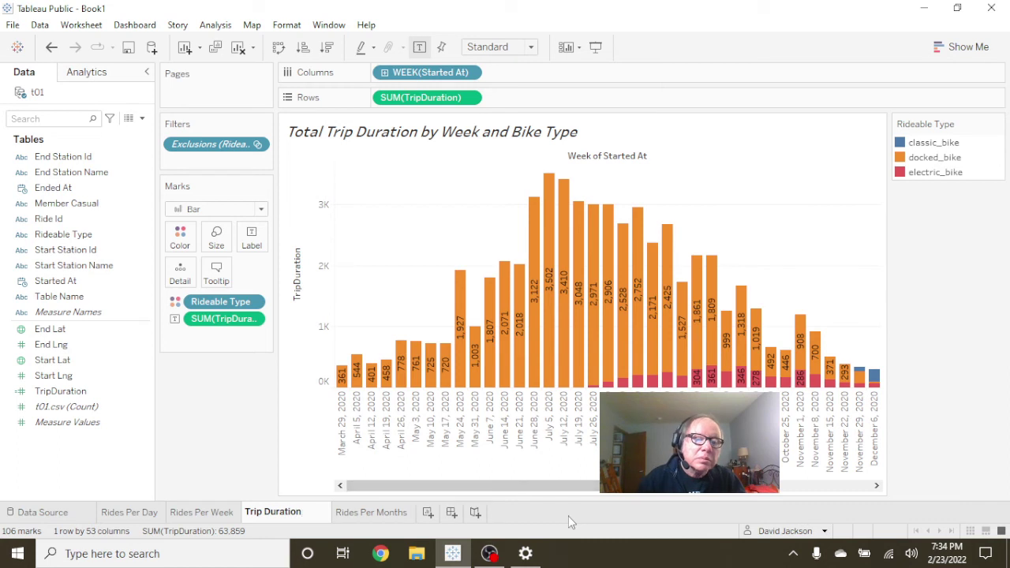
# Complete the worksheet's new name as "Trip Duration by Week and Bike Type".
pyautogui.write('by')
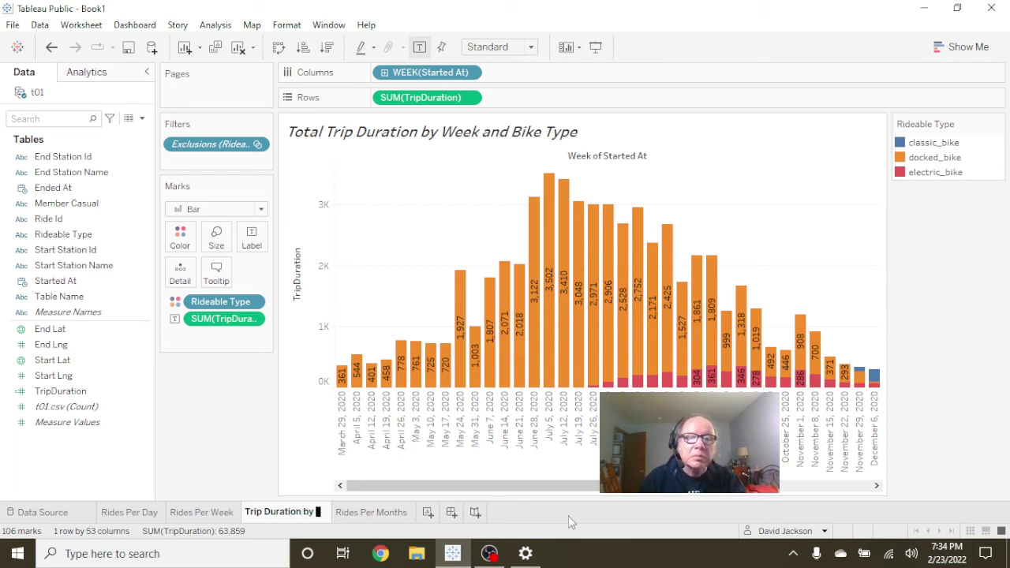
pyautogui.write(' Bike Typ')
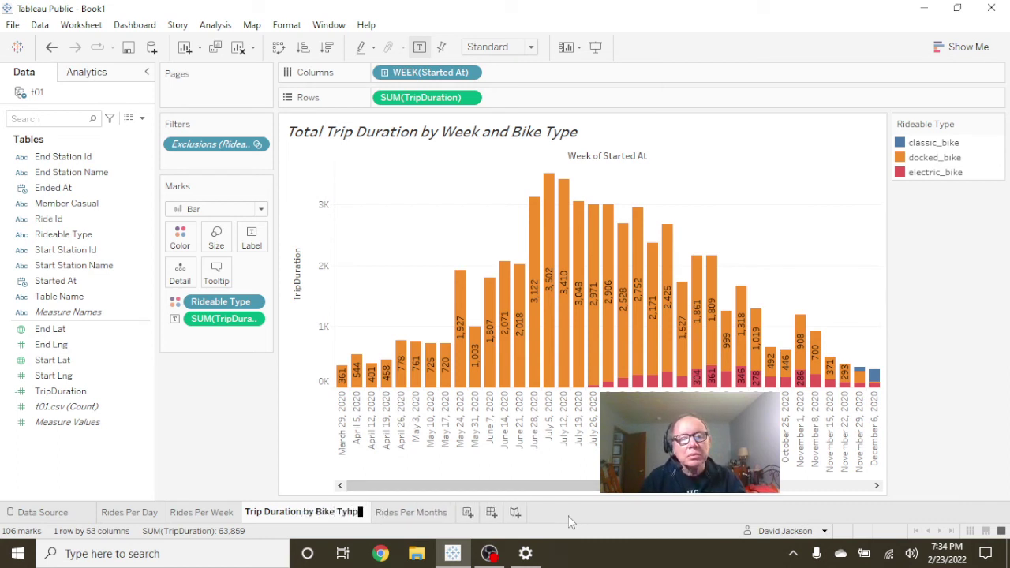
pyautogui.press('BackSpace')
pyautogui.press('BackSpace')
pyautogui.press('BackSpace')
pyautogui.press('BackSpace')
pyautogui.press('BackSpace')
pyautogui.press('BackSpace')
pyautogui.write('We')
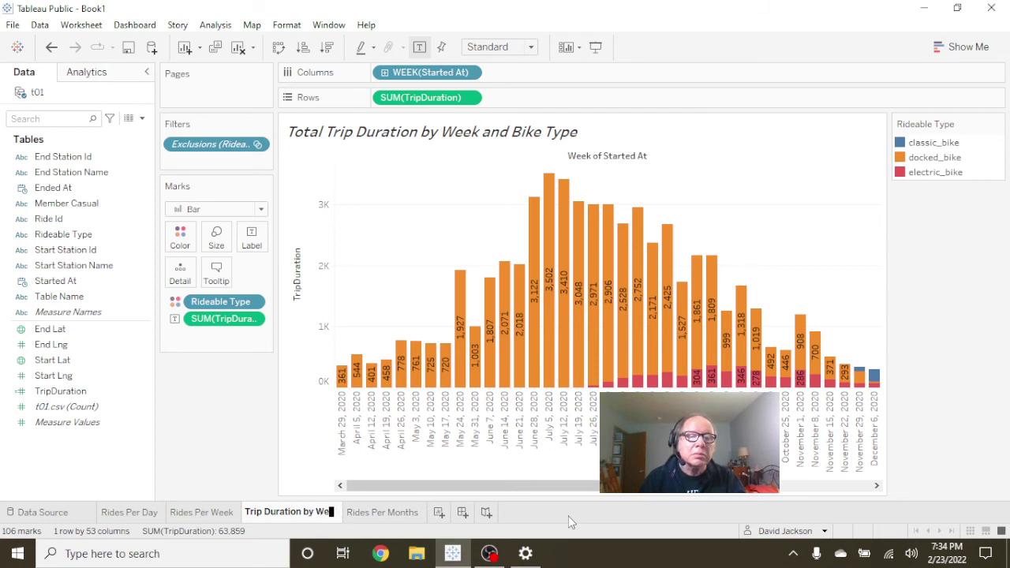
pyautogui.press('BackSpace')
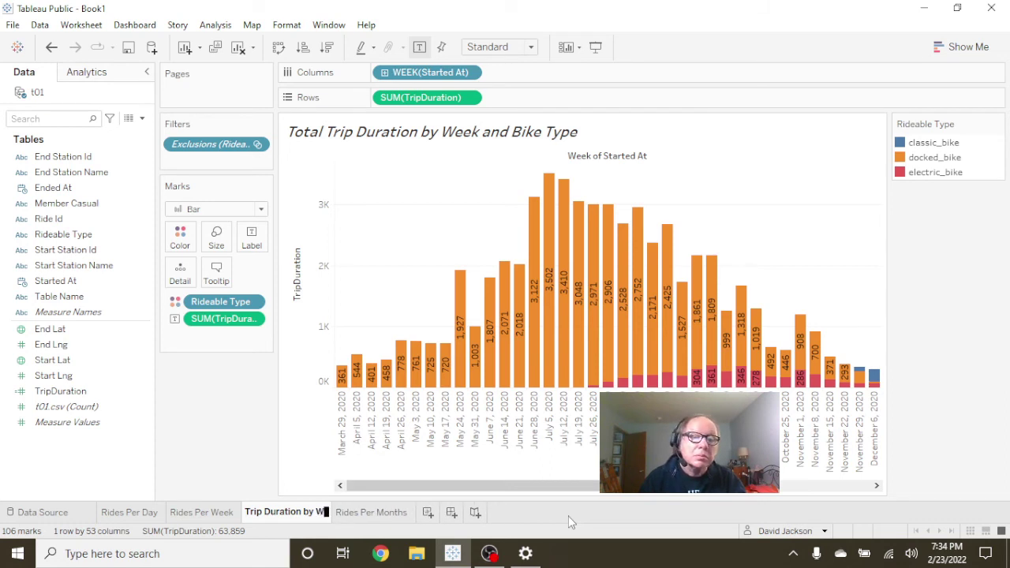
pyautogui.write('eek')
pyautogui.press('BackSpace')
pyautogui.press('BackSpace')
pyautogui.press('BackSpace')
pyautogui.press('BackSpace')
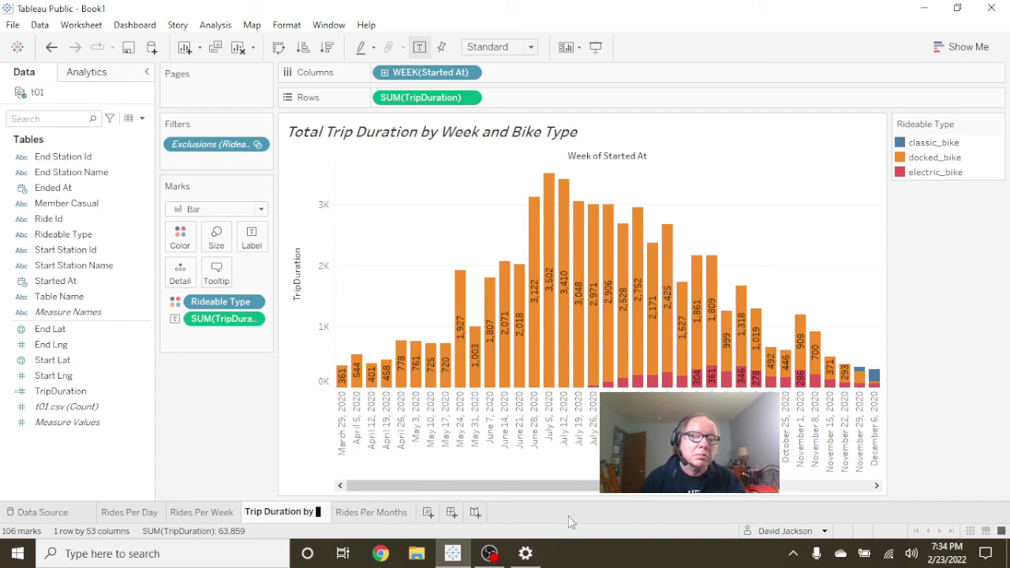
pyautogui.write('Week and ')
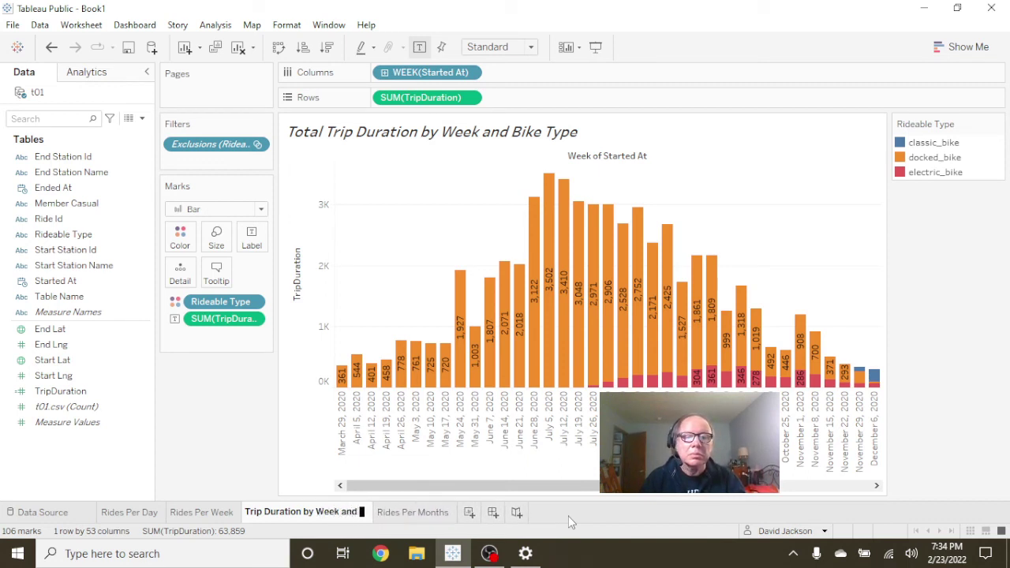
pyautogui.write('Bike ')
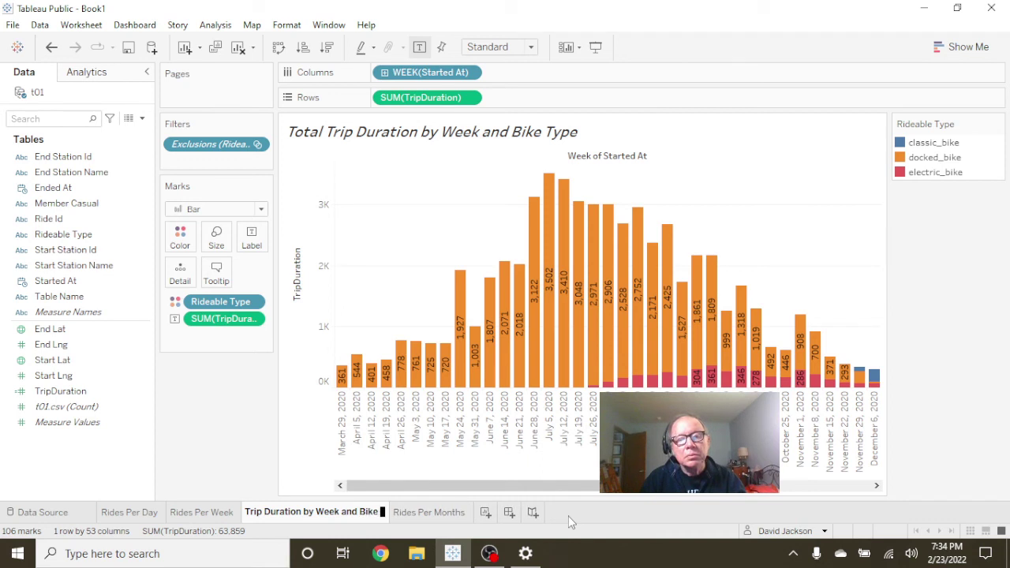
pyautogui.write('Type')
pyautogui.press('Return')
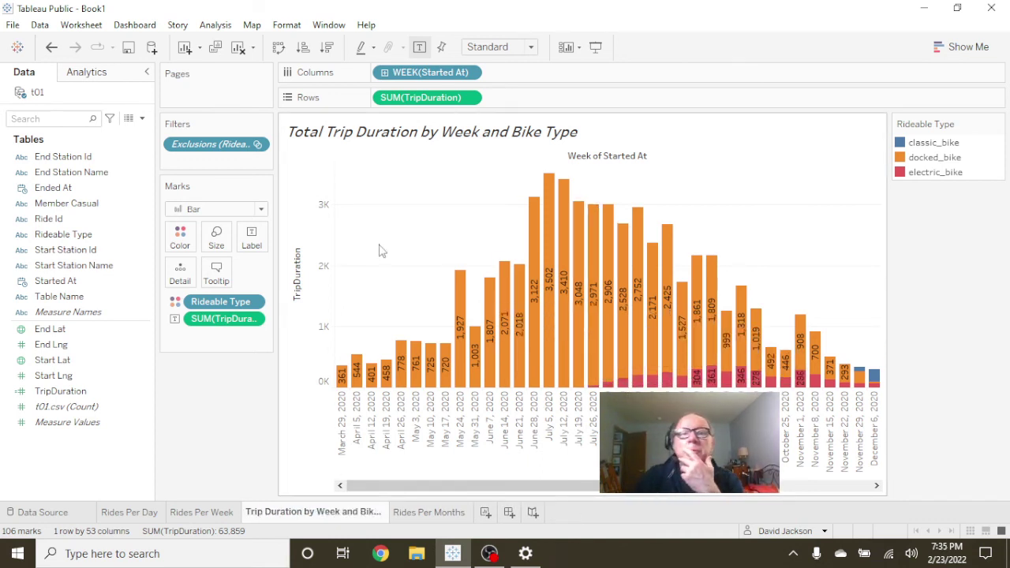
# Save the workbook to Tableau Public with the title "Cuyclistic Bike Shre (Version 2.0)".
pyautogui.click(12, 26)
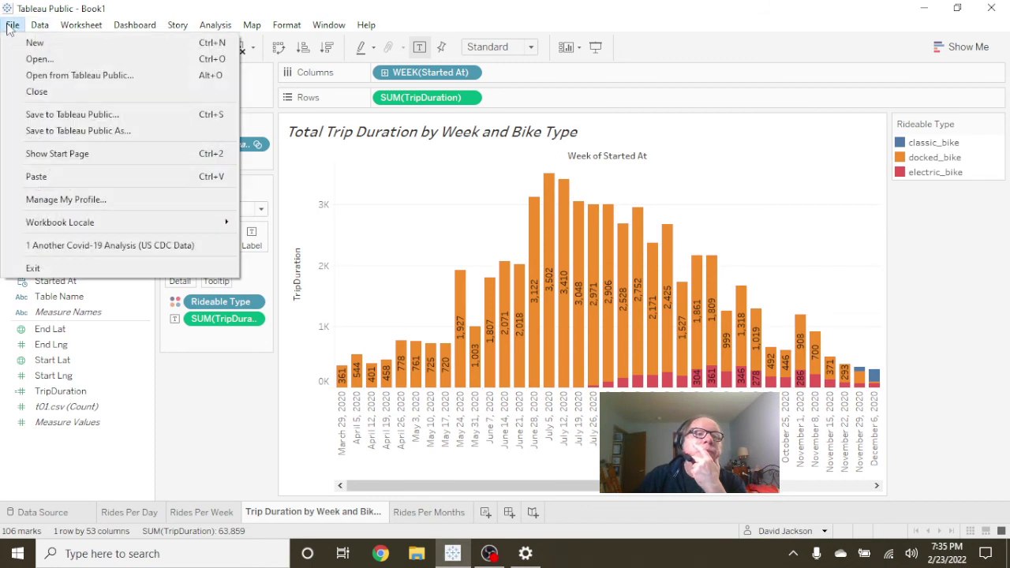
pyautogui.click(93, 116)
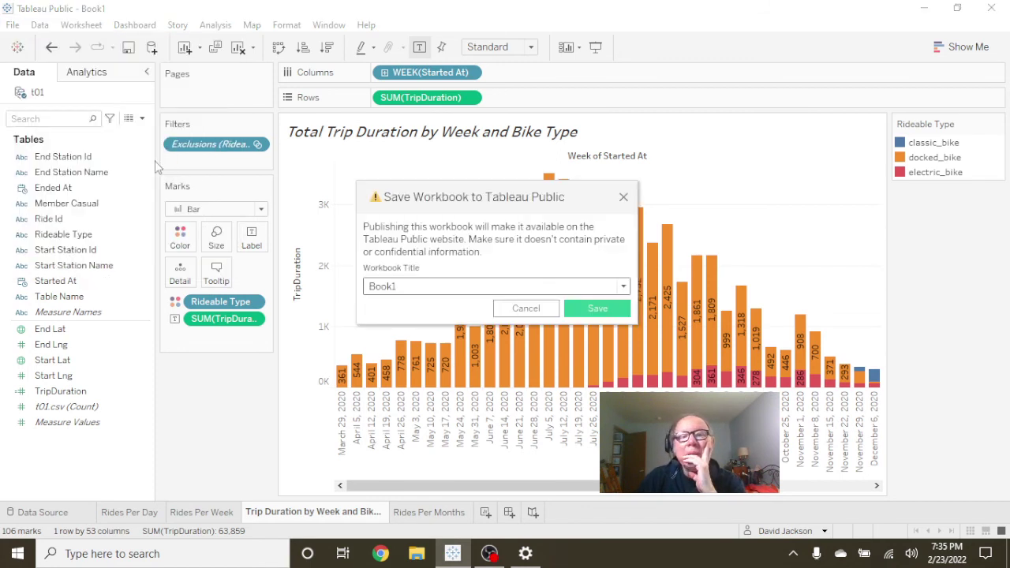
pyautogui.doubleClick(370, 286)
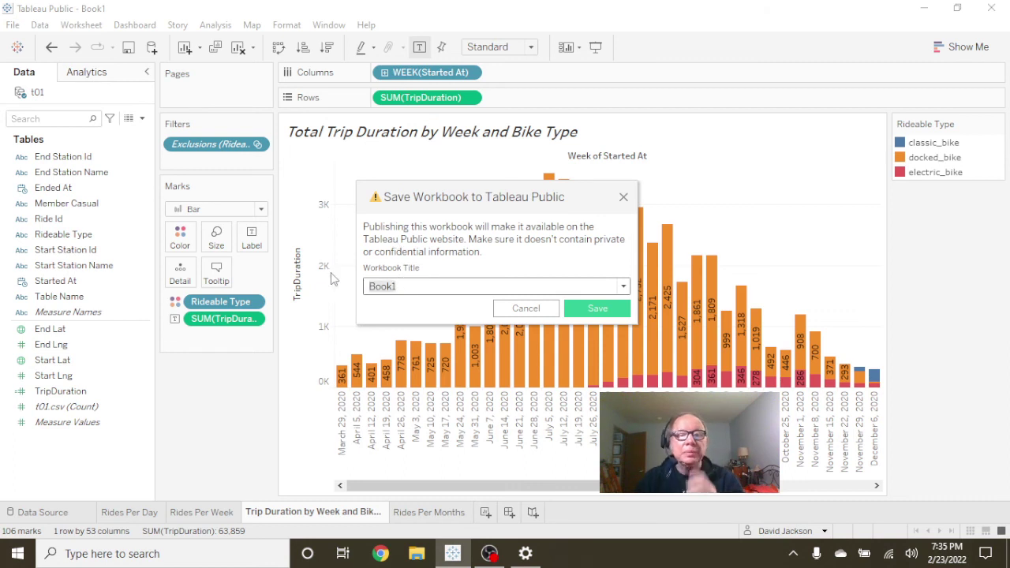
pyautogui.write('Cuyclist')
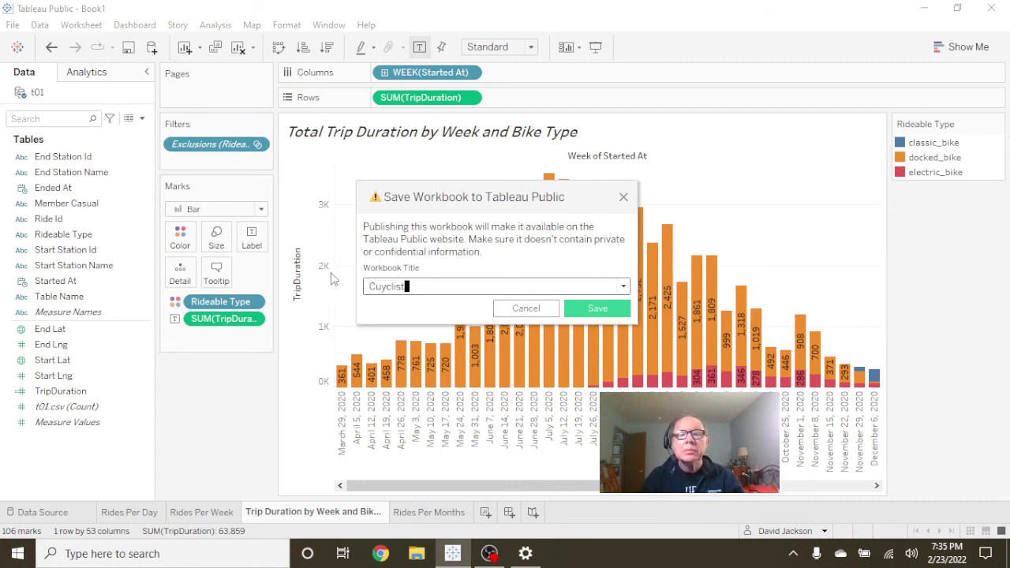
pyautogui.write('ic Bike Sahr')
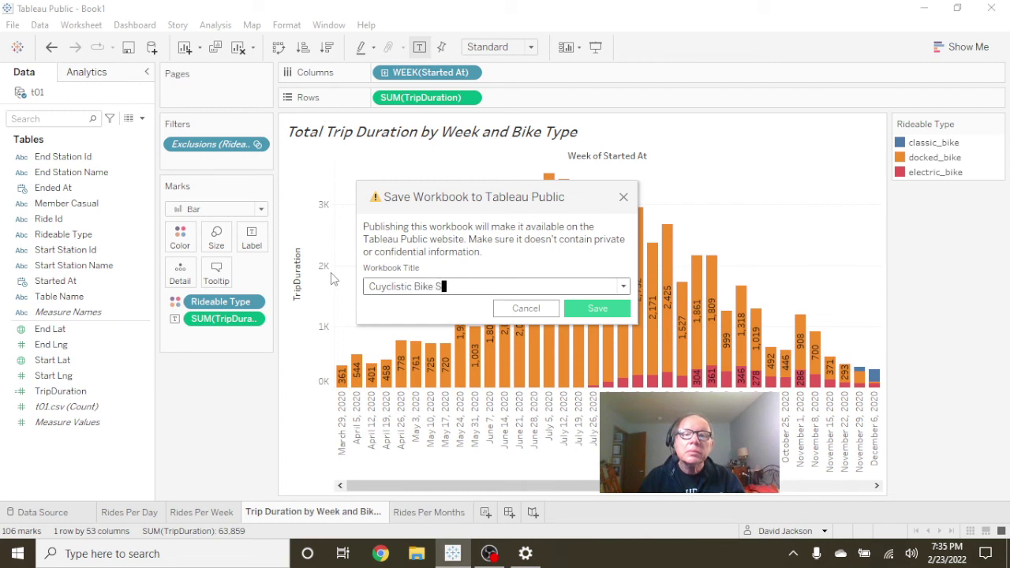
pyautogui.press('BackSpace')
pyautogui.press('BackSpace')
pyautogui.press('BackSpace')
pyautogui.write('hre *V')
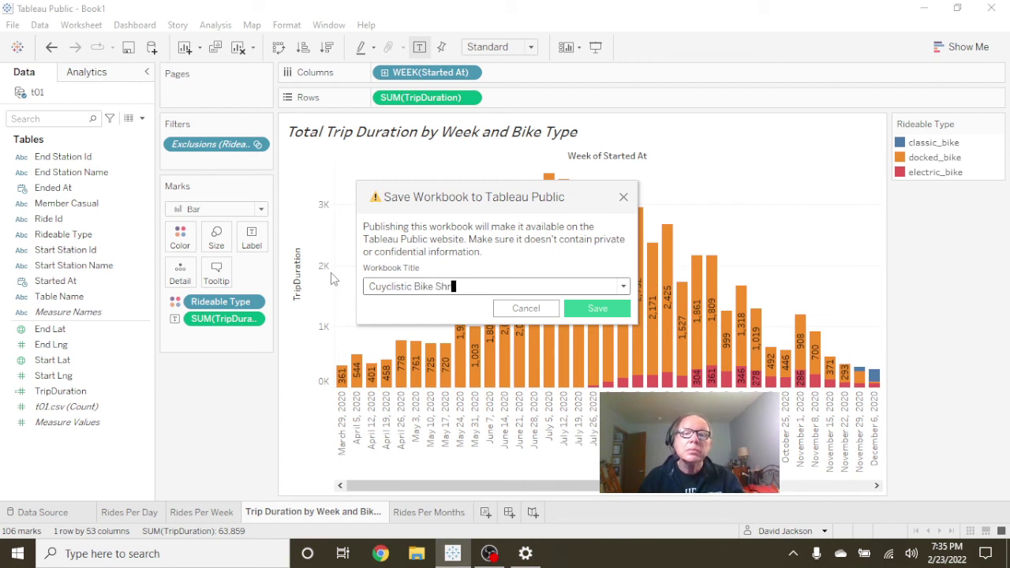
pyautogui.press('BackSpace')
pyautogui.press('BackSpace')
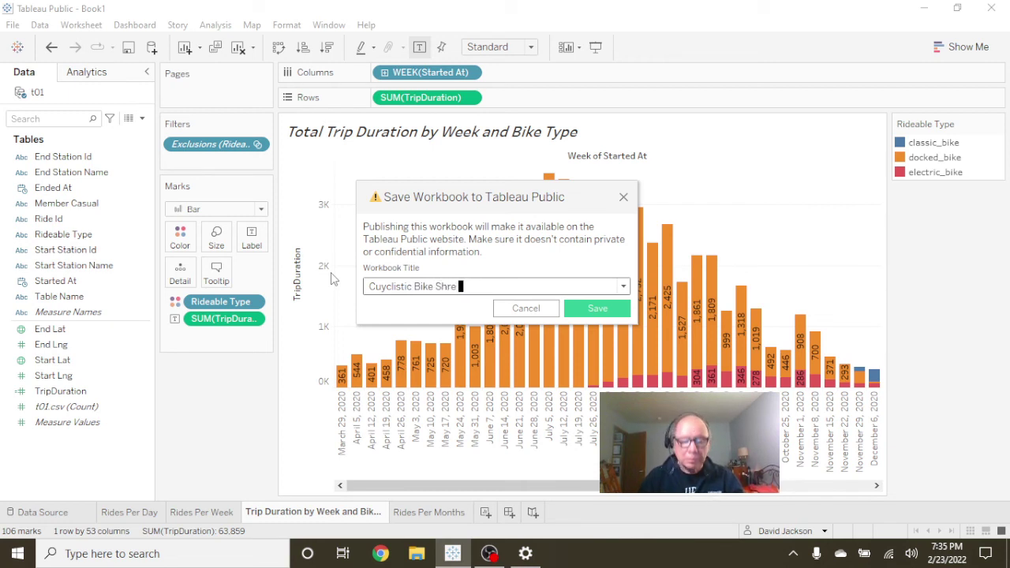
pyautogui.write('(Version')
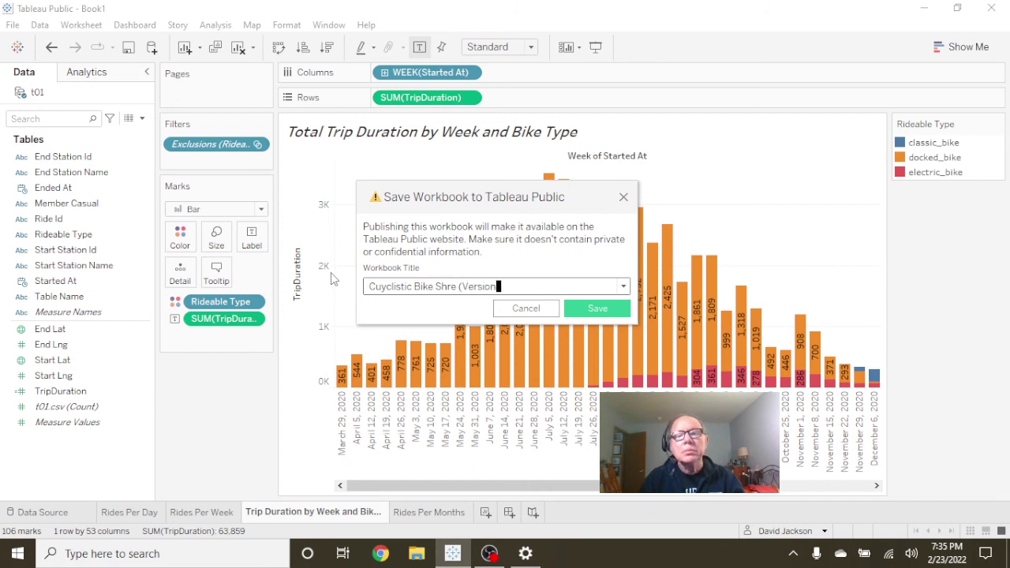
pyautogui.write(' 2 ')
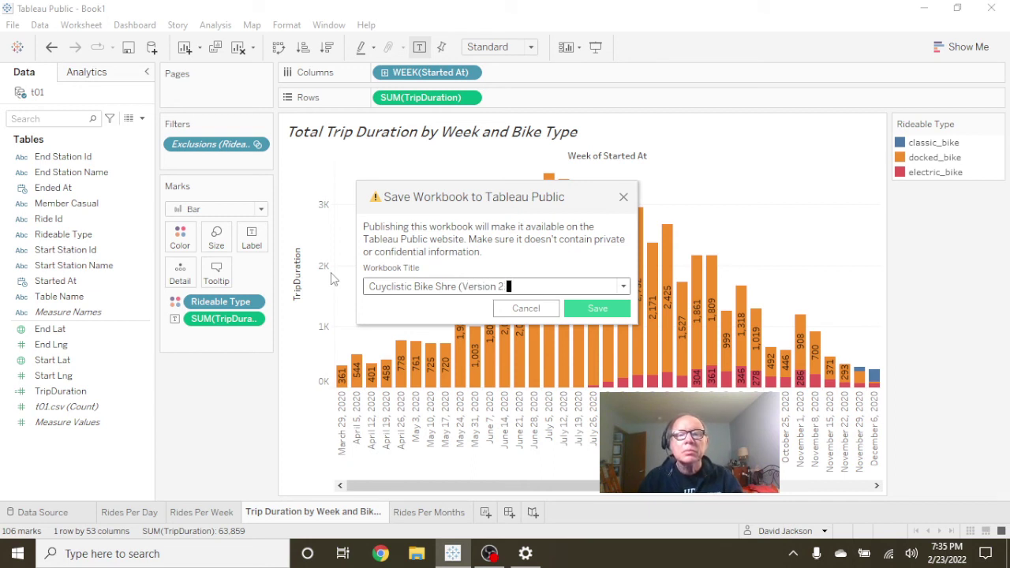
pyautogui.write('0)')
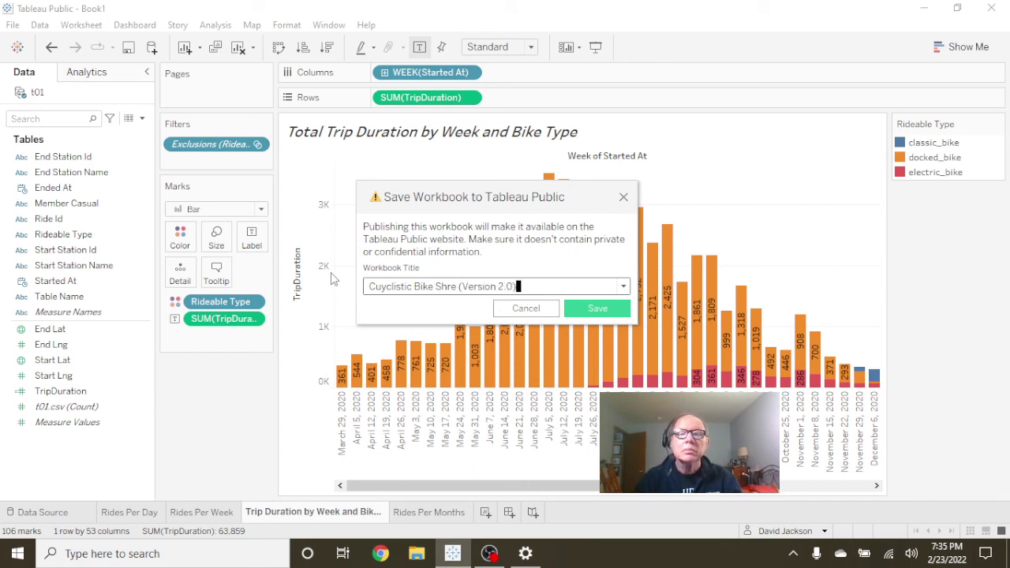
pyautogui.click(608, 306)
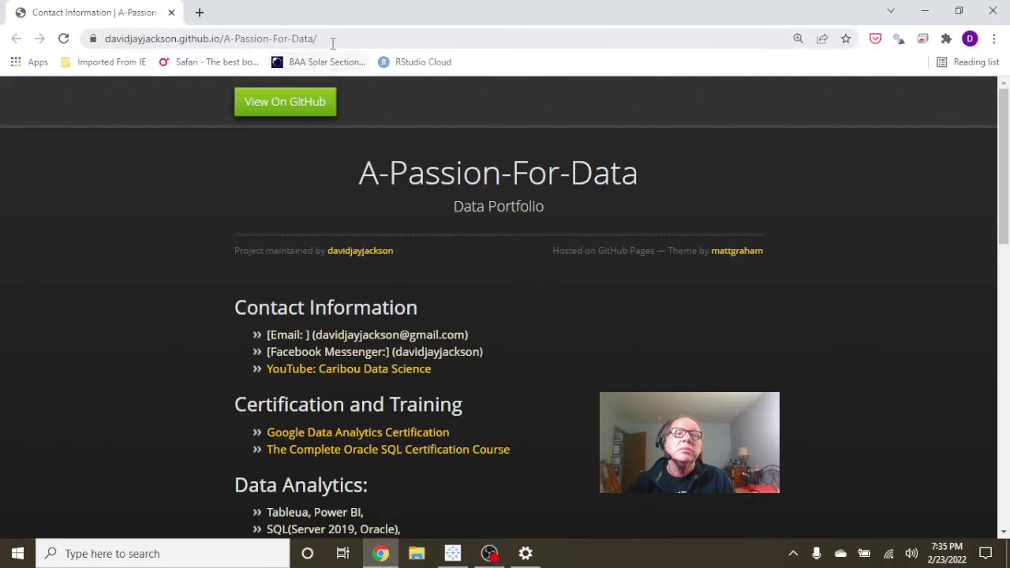
# Go to Facebook in Chrome and open the notification about a comment on the post in the MS SQL Server group.
pyautogui.click(332, 40)
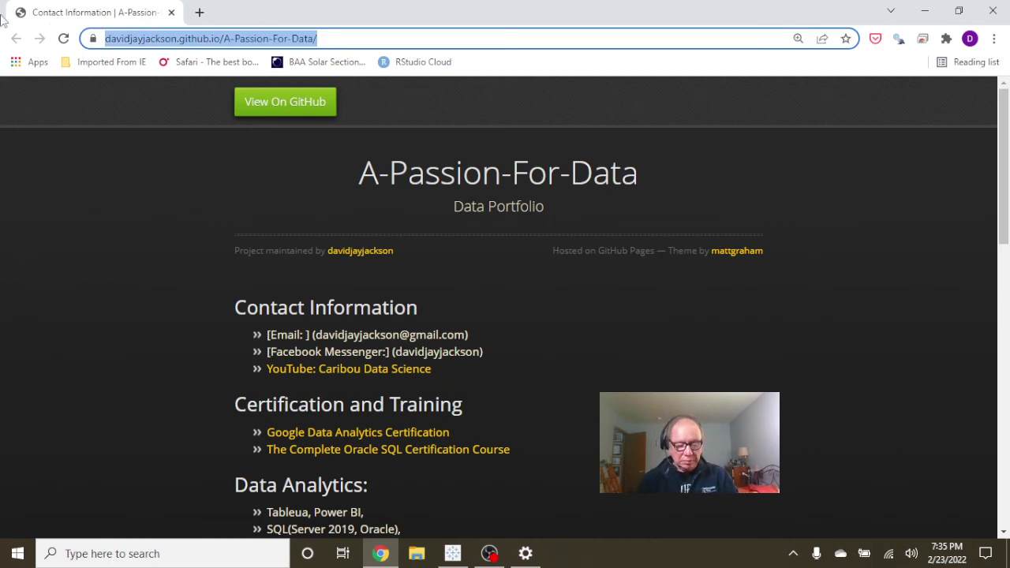
pyautogui.write('face')
pyautogui.press('Return')
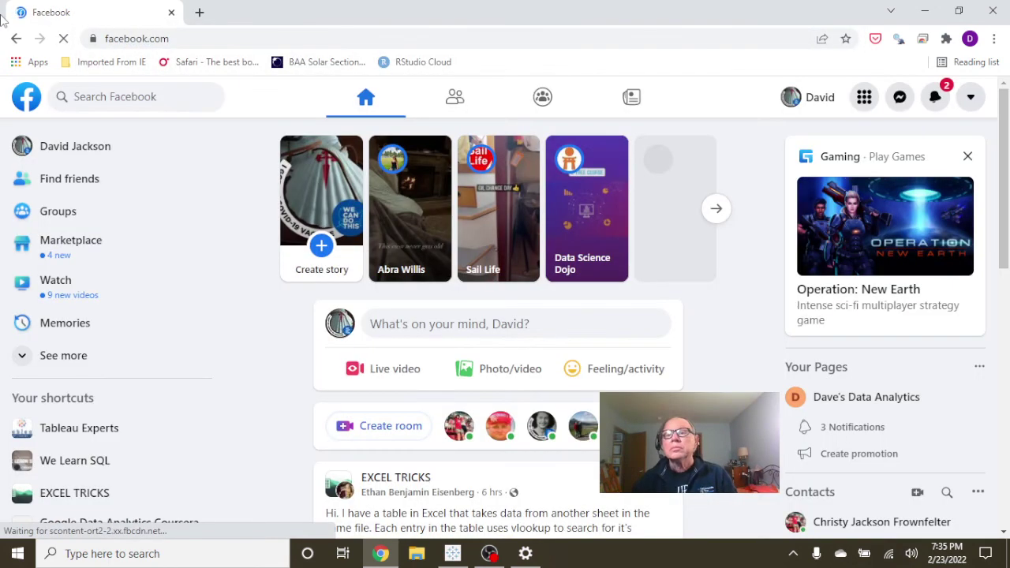
pyautogui.click(937, 99)
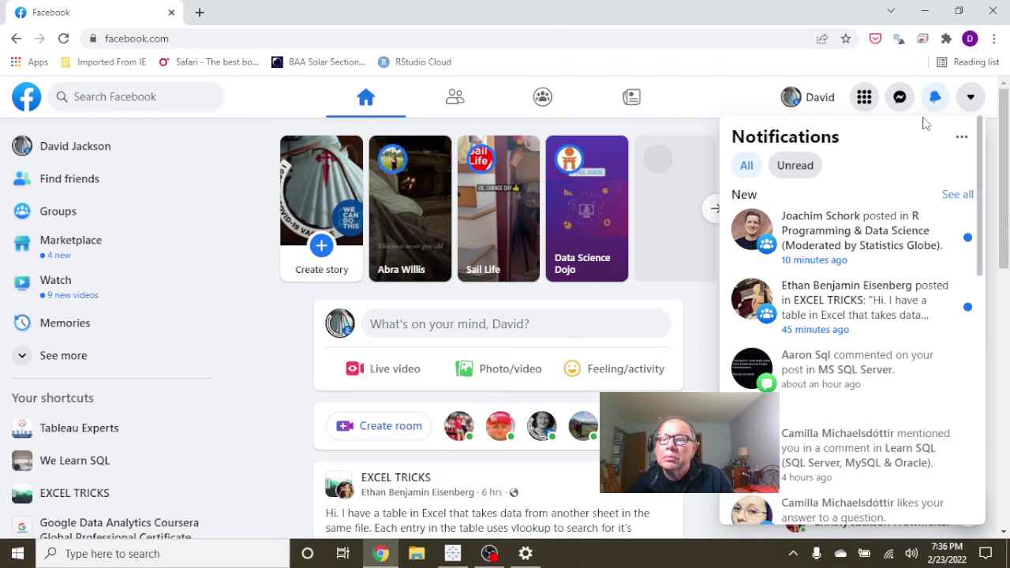
pyautogui.click(829, 374)
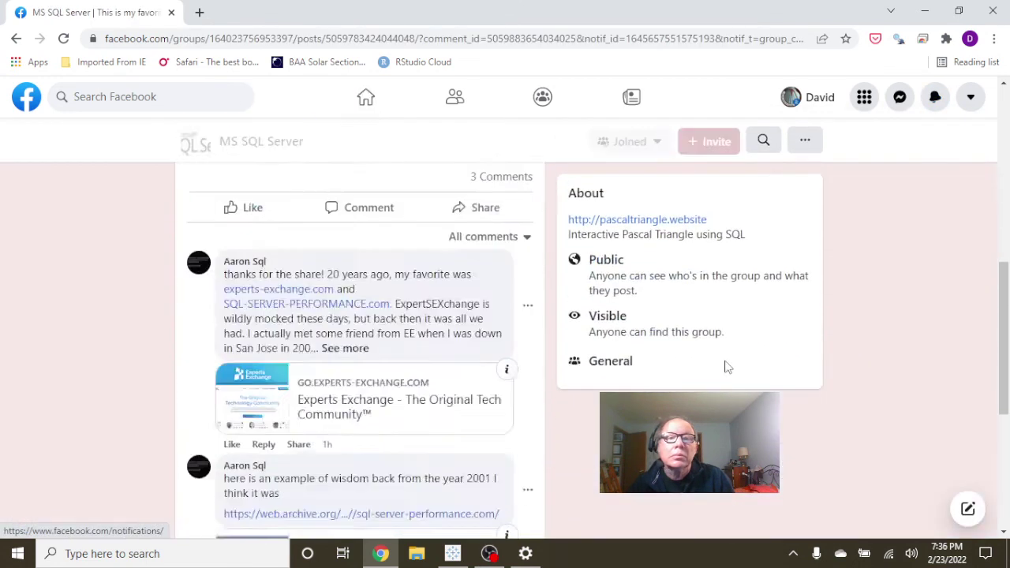
# Read the comments on the shared TechOnTheNet post and like all three of them.
pyautogui.scroll(1, 484, 280)
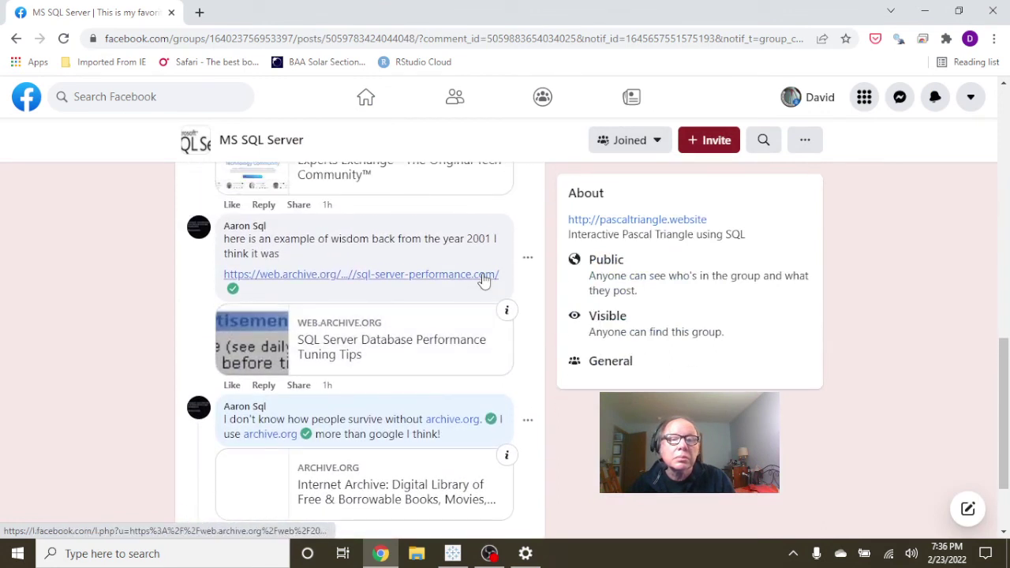
pyautogui.scroll(5, 484, 281)
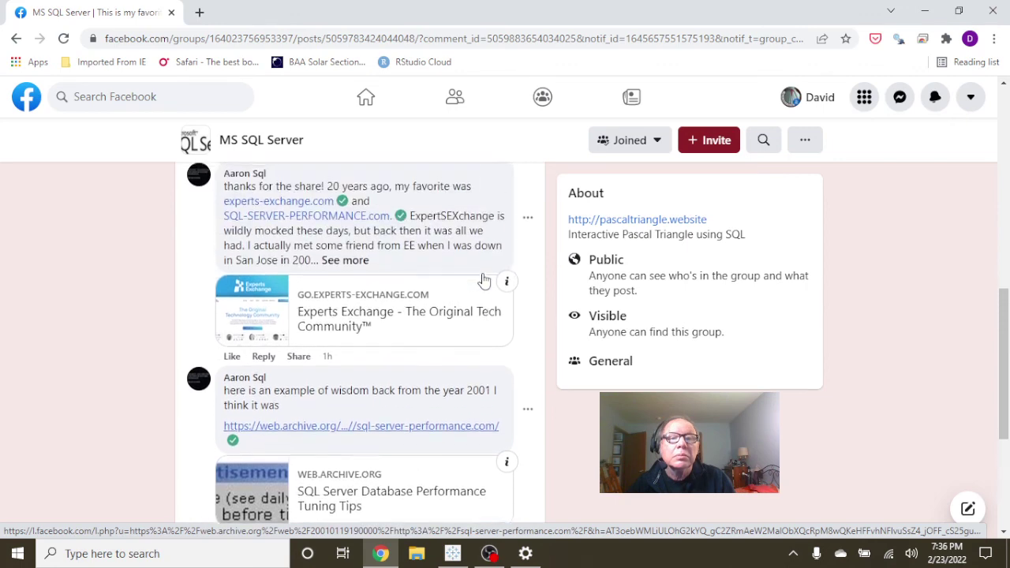
pyautogui.scroll(1, 484, 281)
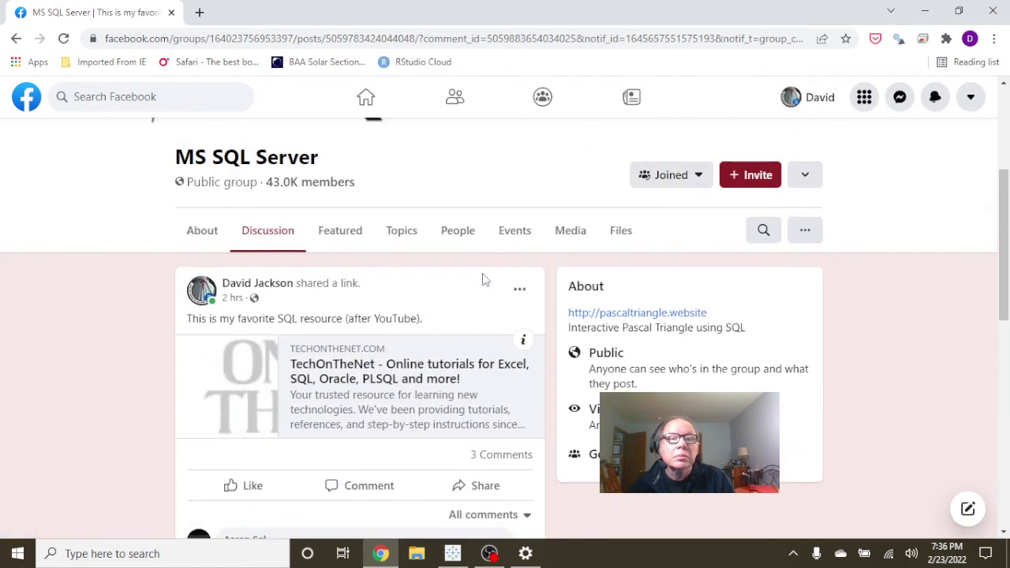
pyautogui.scroll(-2, 484, 280)
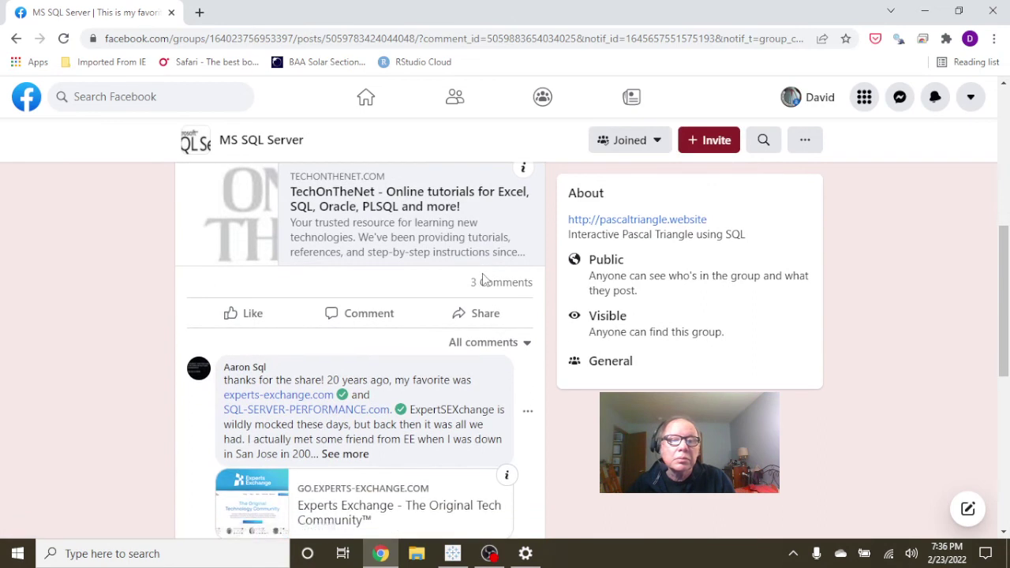
pyautogui.scroll(-1, 484, 280)
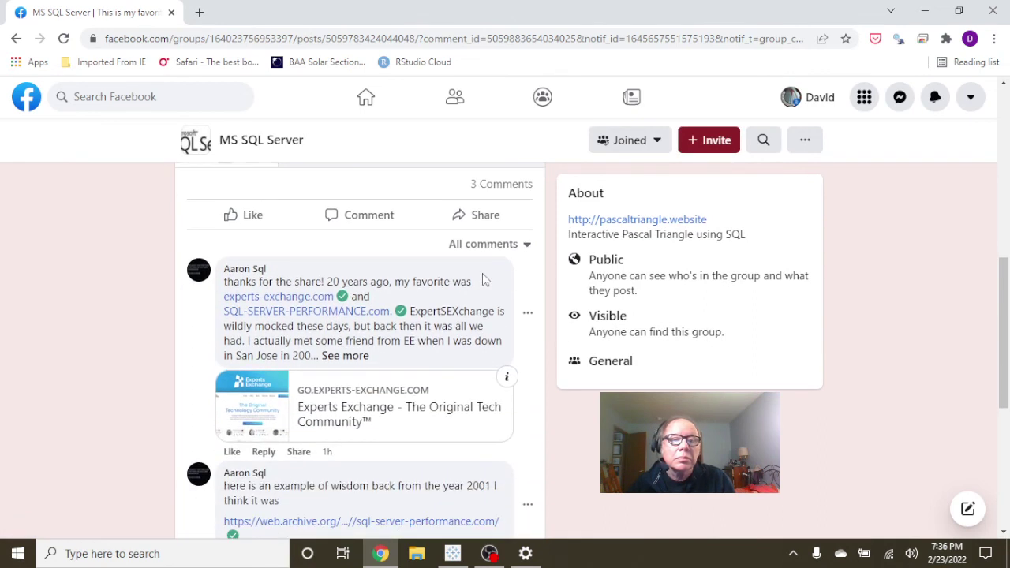
pyautogui.click(232, 452)
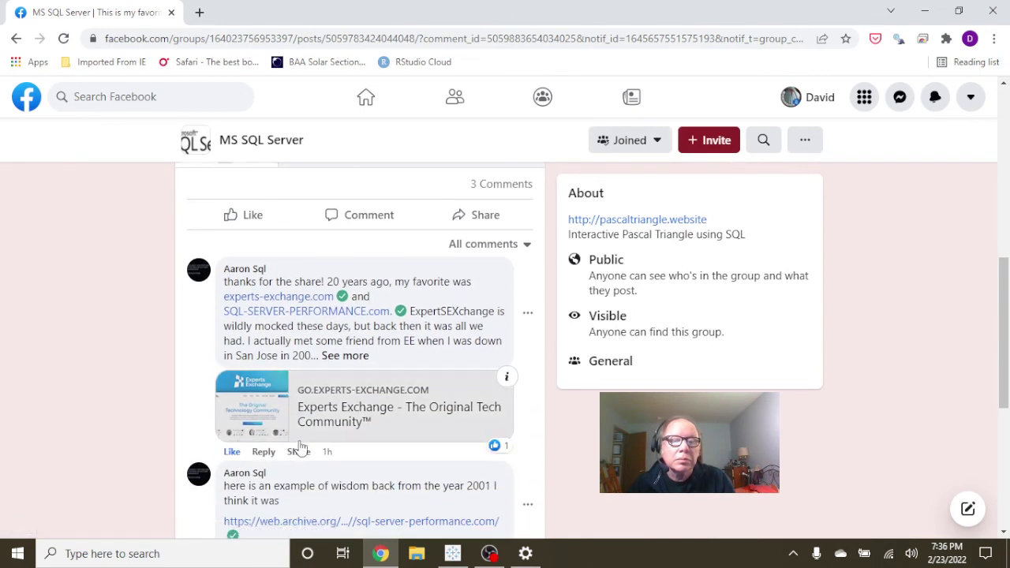
pyautogui.scroll(-1, 300, 450)
pyautogui.scroll(-1, 252, 415)
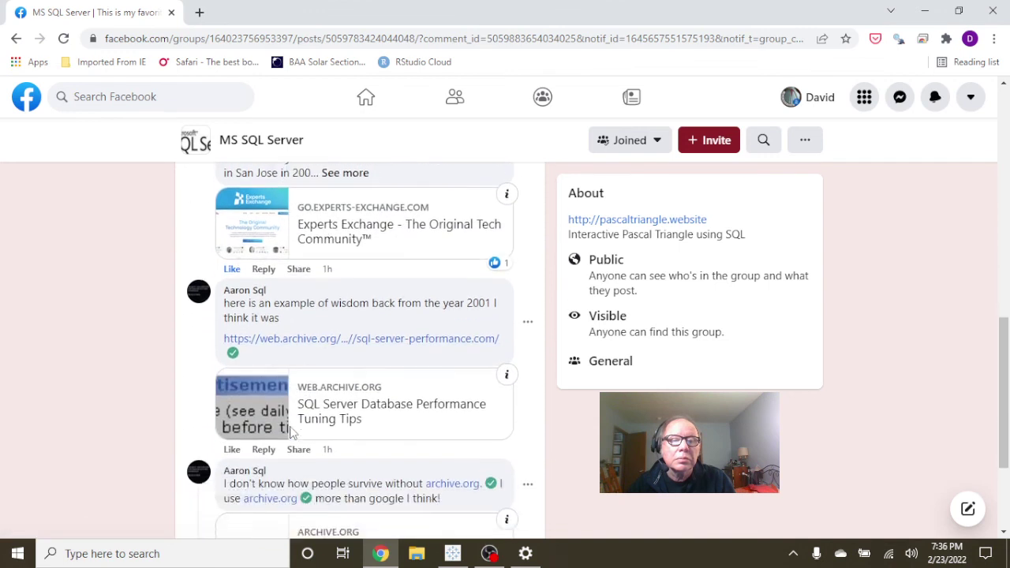
pyautogui.click(232, 410)
pyautogui.scroll(-1, 252, 418)
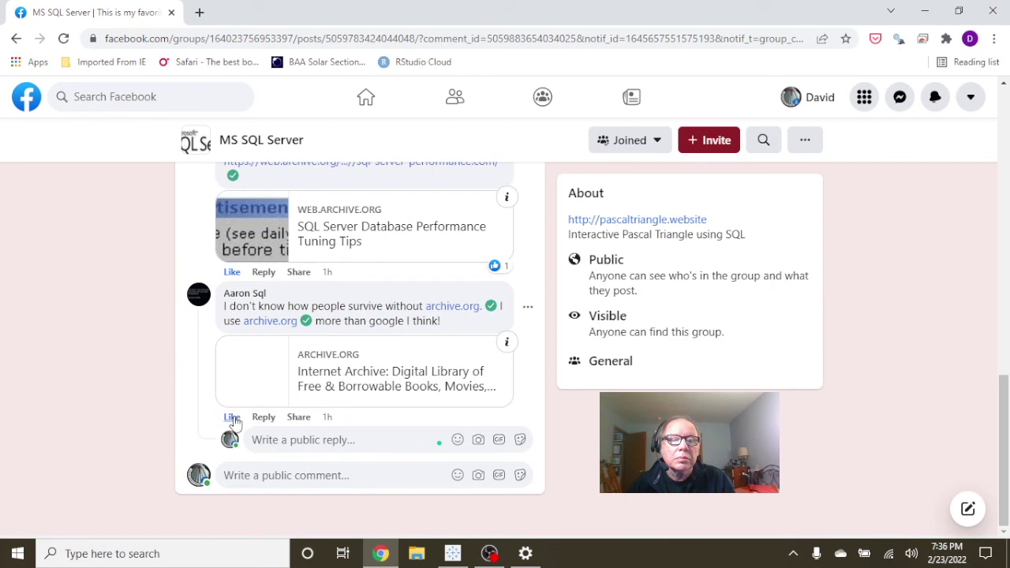
pyautogui.click(230, 416)
pyautogui.scroll(1, 900, 260)
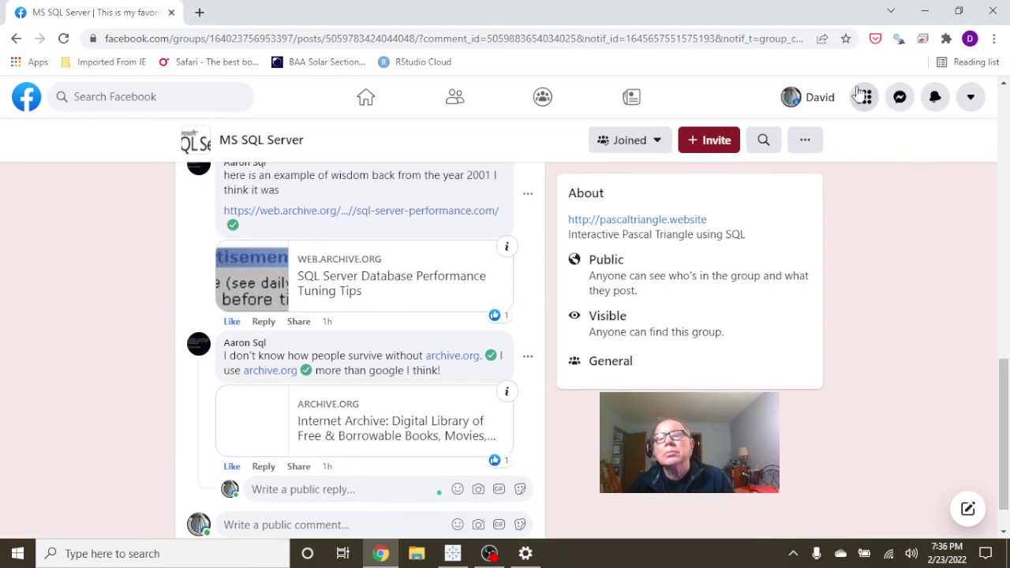
# Close the Facebook browser window and look over the published trip duration chart on the Tableau Public page.
pyautogui.click(992, 11)
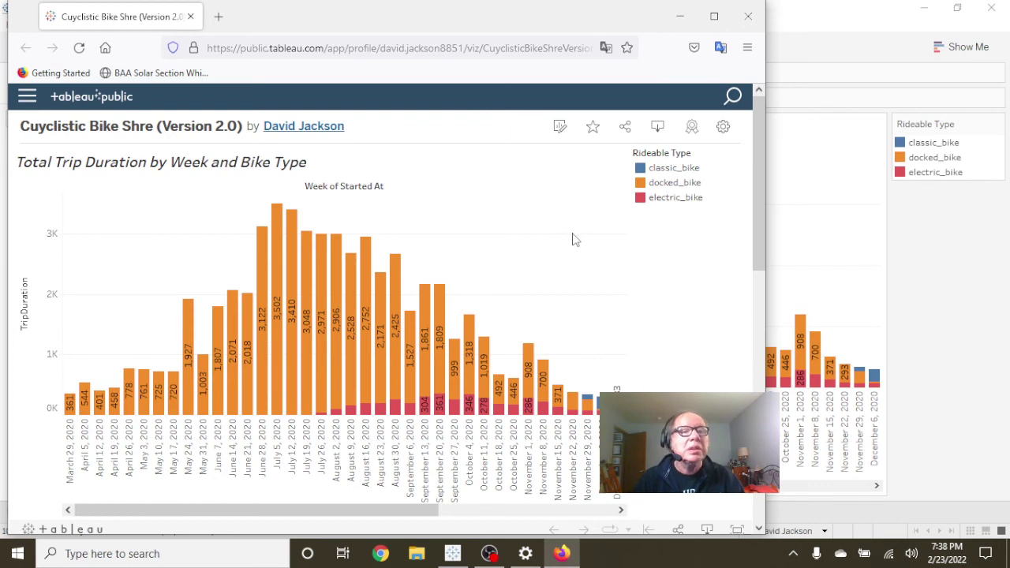
pyautogui.scroll(-2, 575, 240)
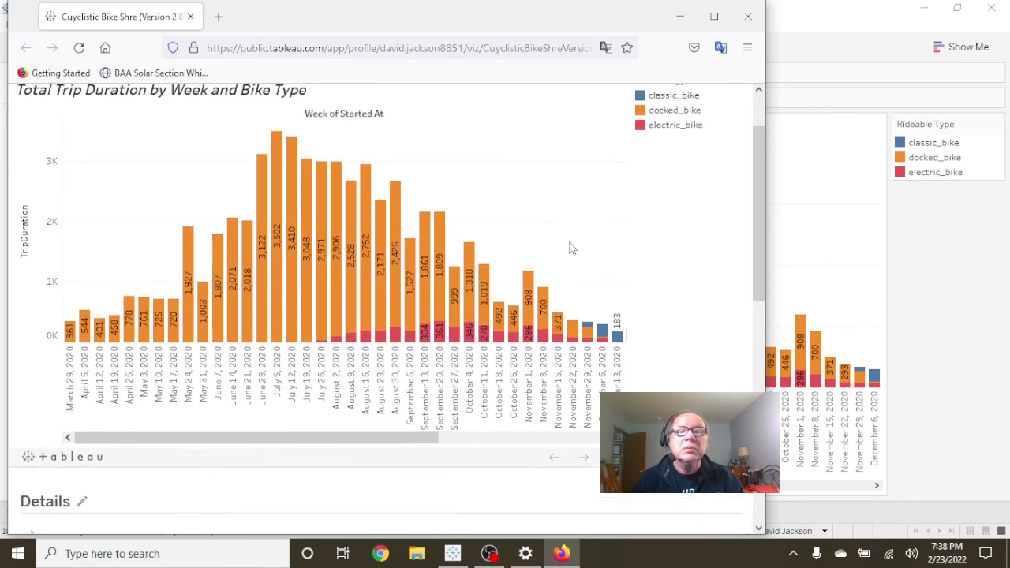
pyautogui.scroll(2, 573, 249)
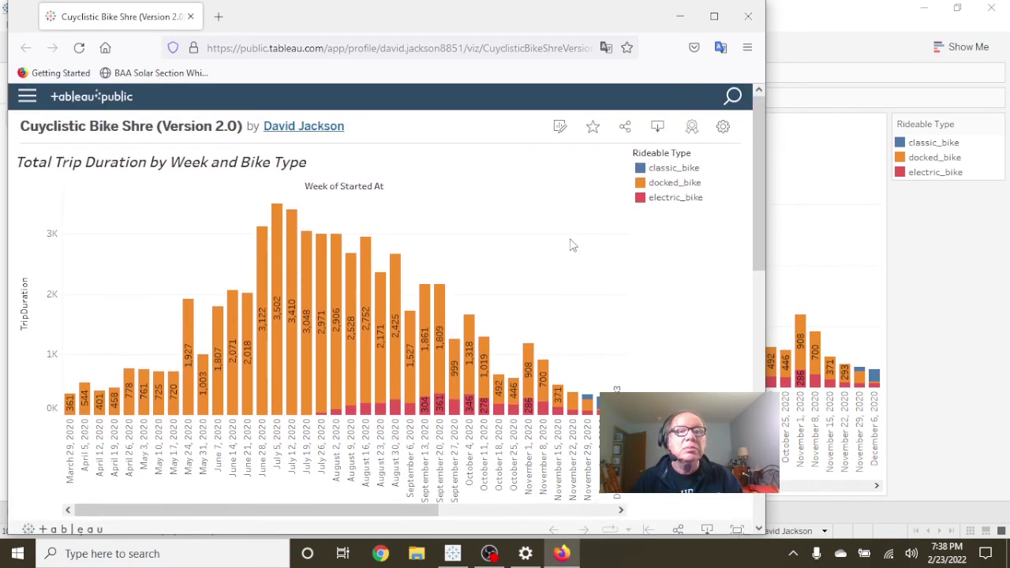
# Look through the published trip duration chart and its details on the Tableau Public page, and close the browser window.
pyautogui.scroll(-2, 463, 240)
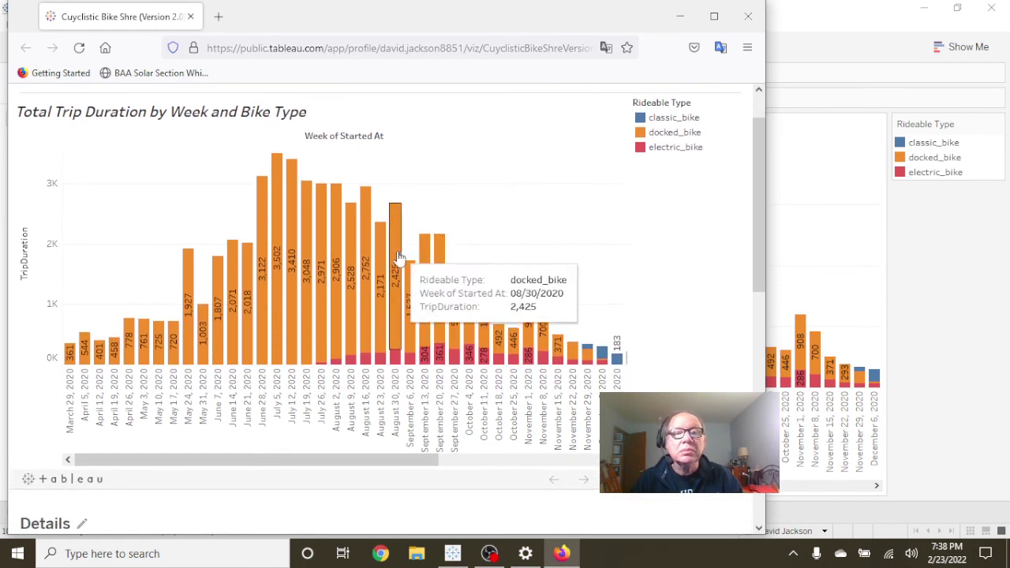
pyautogui.scroll(-2, 205, 215)
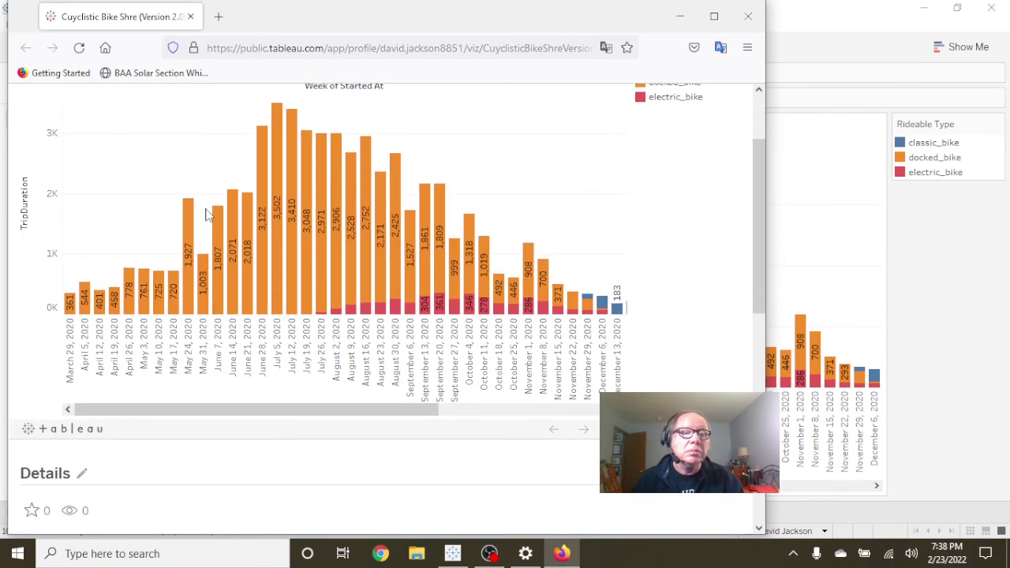
pyautogui.scroll(2, 206, 215)
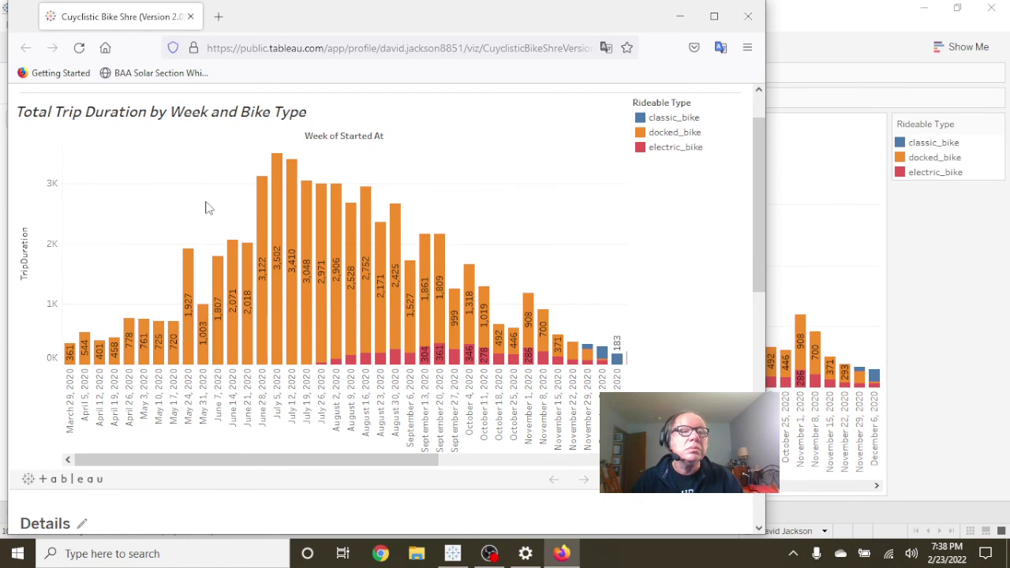
pyautogui.scroll(-4, 601, 267)
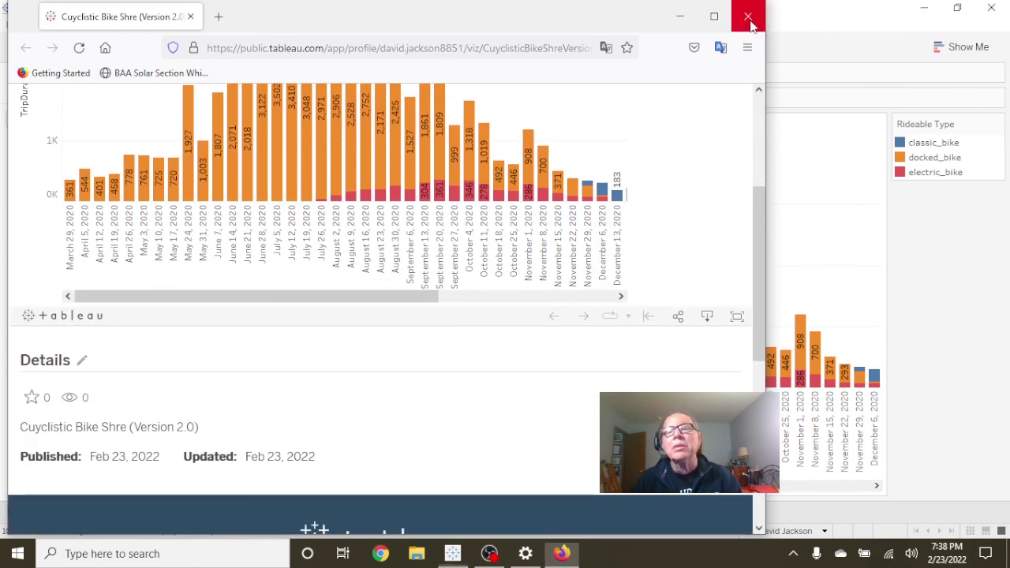
pyautogui.click(742, 24)
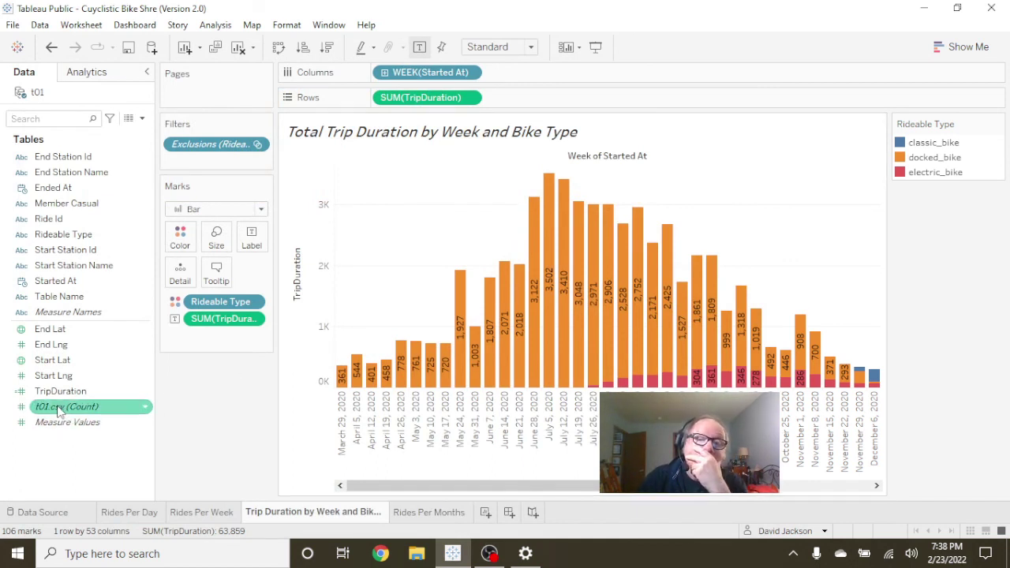
# Review the Rides Per Day, Rides Per Week, Trip Duration by Week and Bike Type, and Rides Per Months worksheets.
pyautogui.click(131, 513)
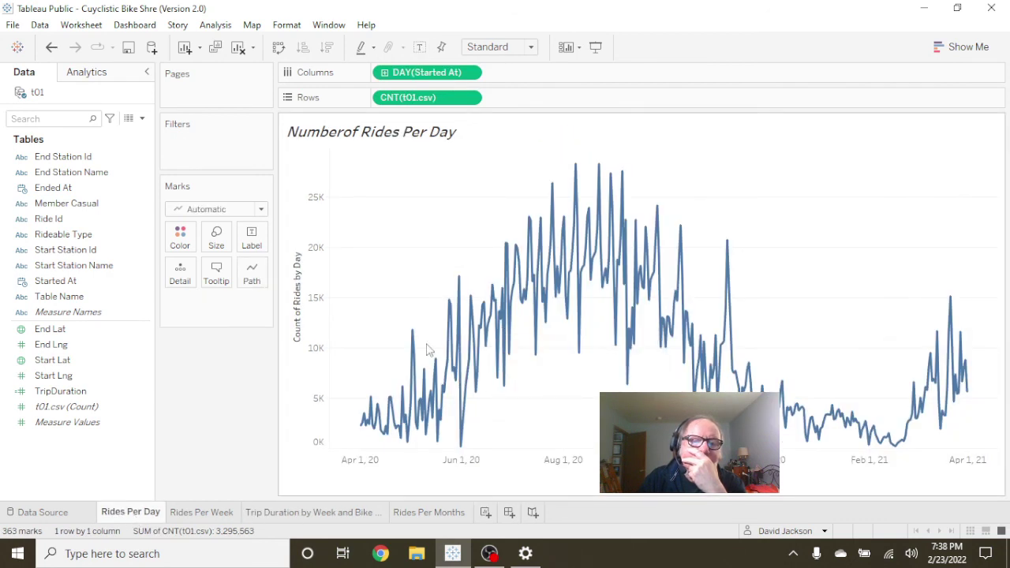
pyautogui.click(190, 514)
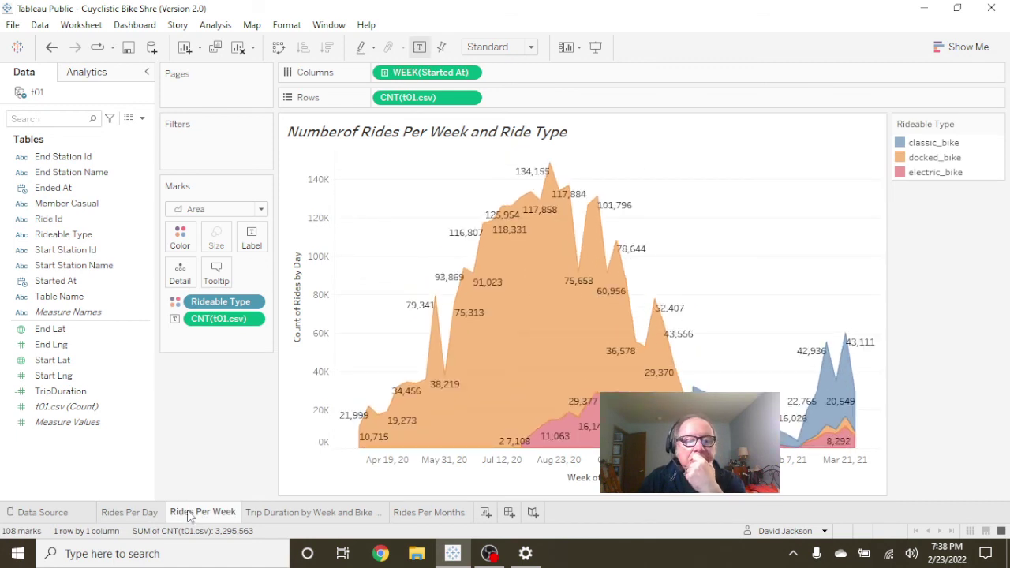
pyautogui.click(281, 515)
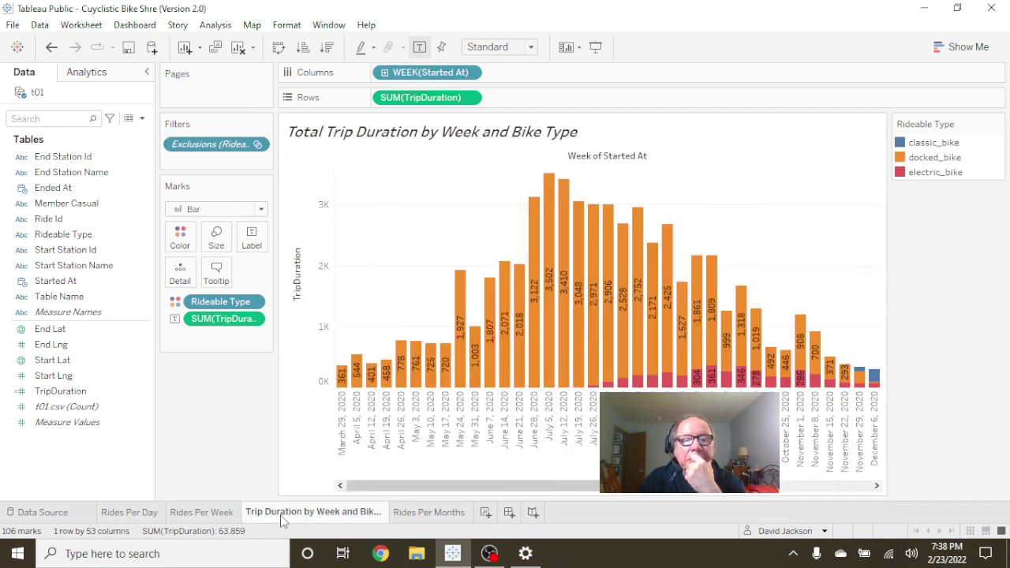
pyautogui.click(428, 514)
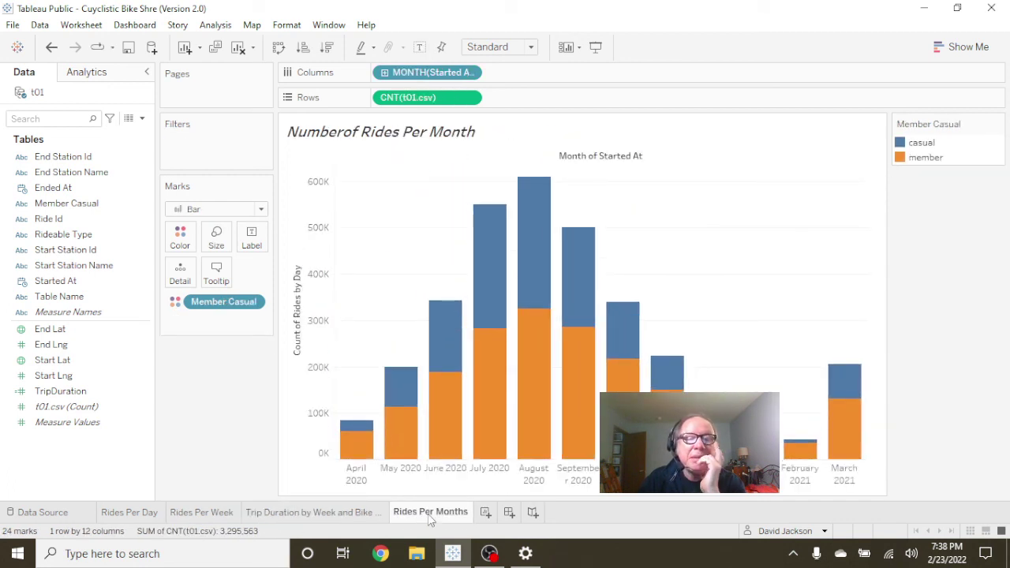
pyautogui.click(322, 514)
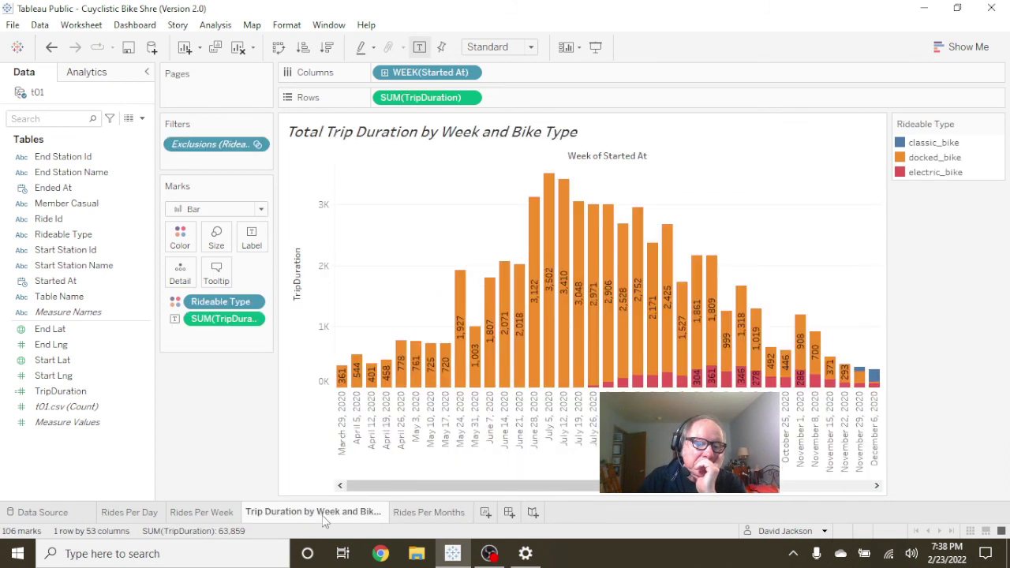
pyautogui.click(207, 513)
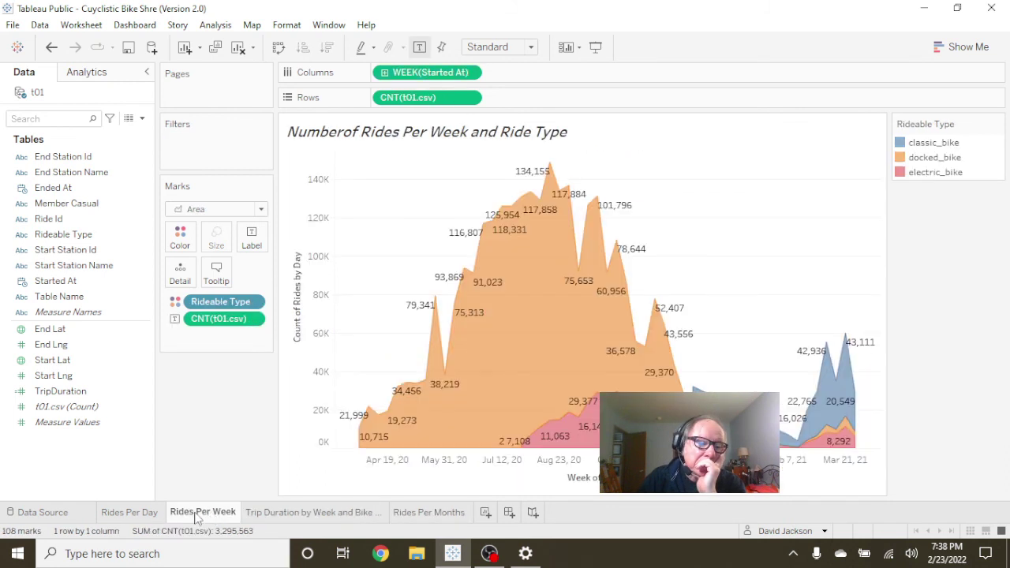
pyautogui.click(156, 514)
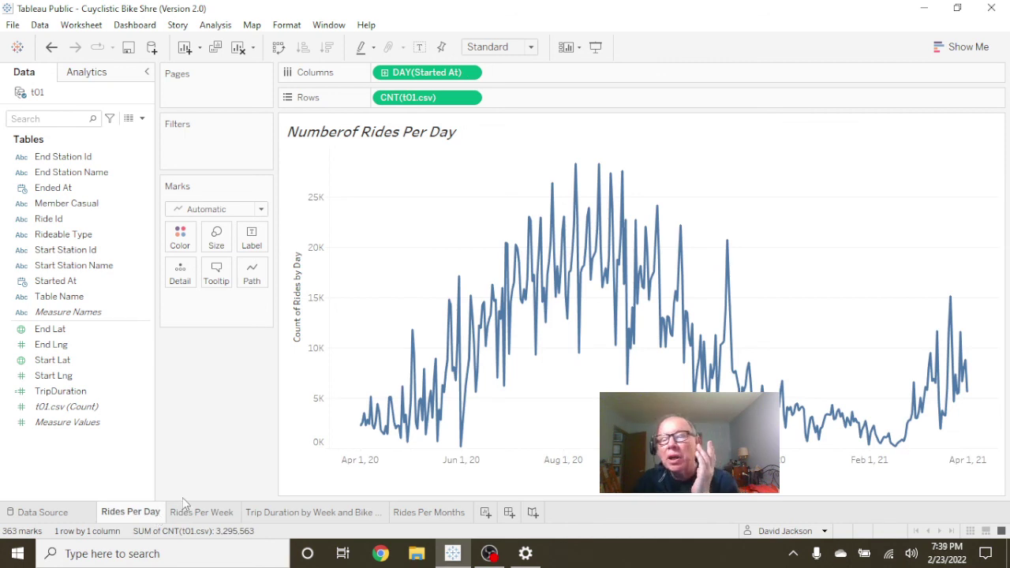
pyautogui.click(206, 515)
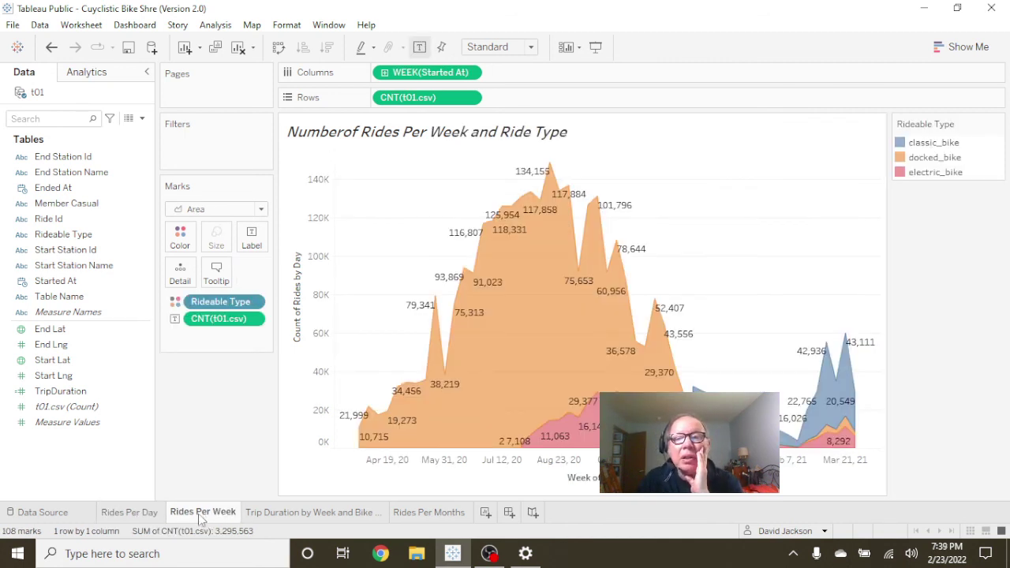
pyautogui.click(129, 521)
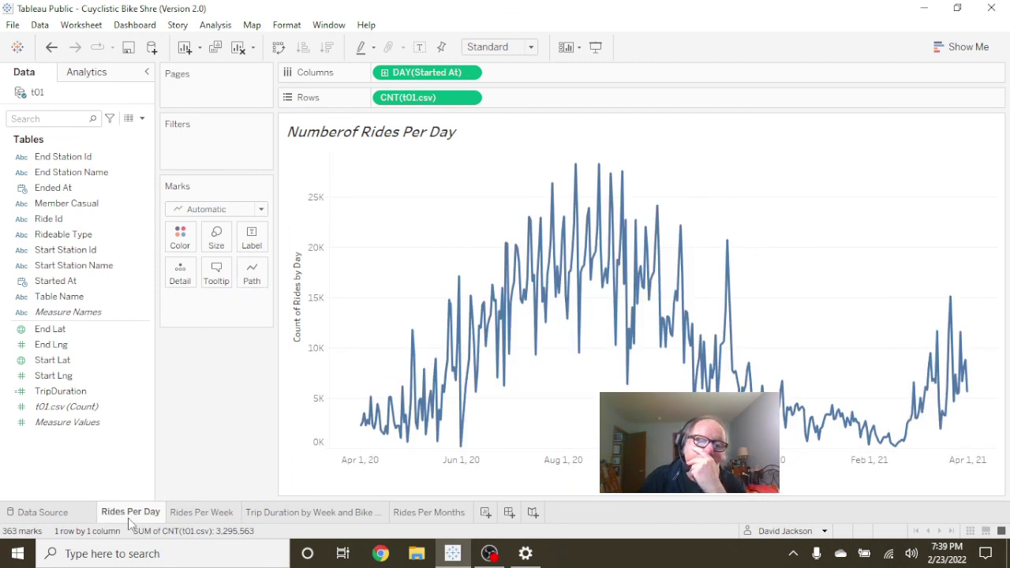
pyautogui.click(186, 515)
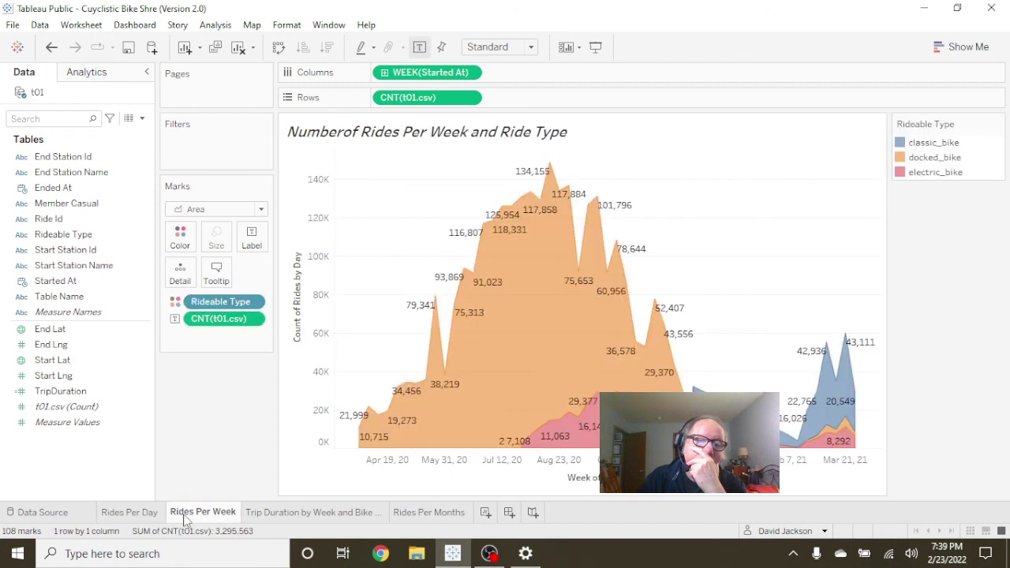
pyautogui.moveTo(184, 518)
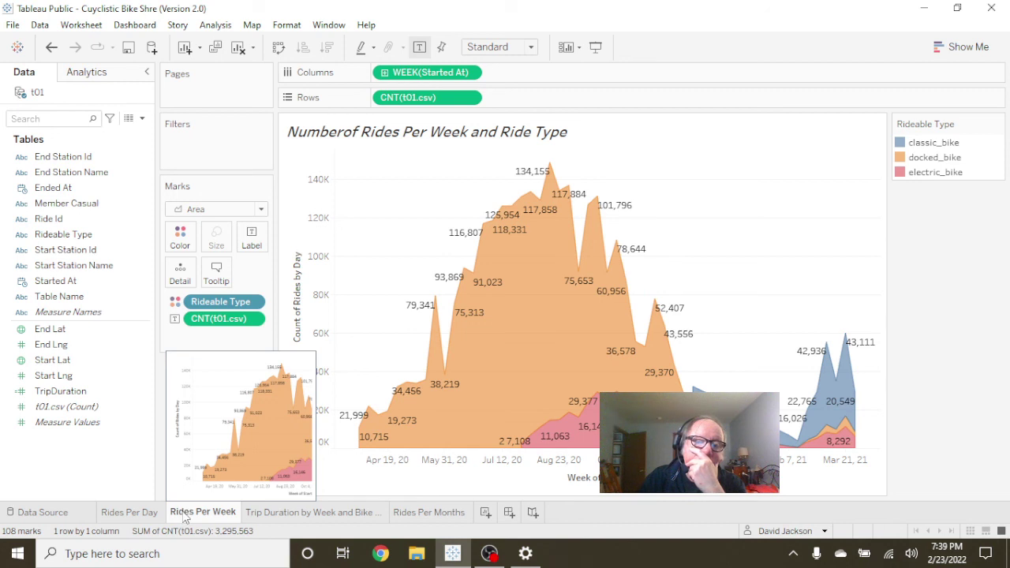
# Create a new dashboard and place the Rides Per Week sheet on it.
pyautogui.click(510, 520)
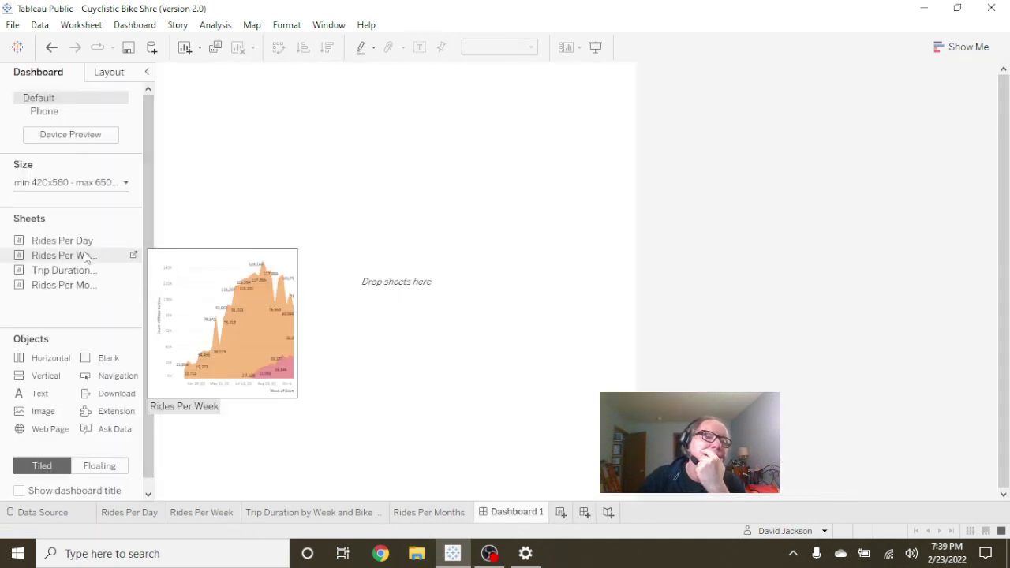
pyautogui.moveTo(83, 261); pyautogui.dragTo(196, 143)
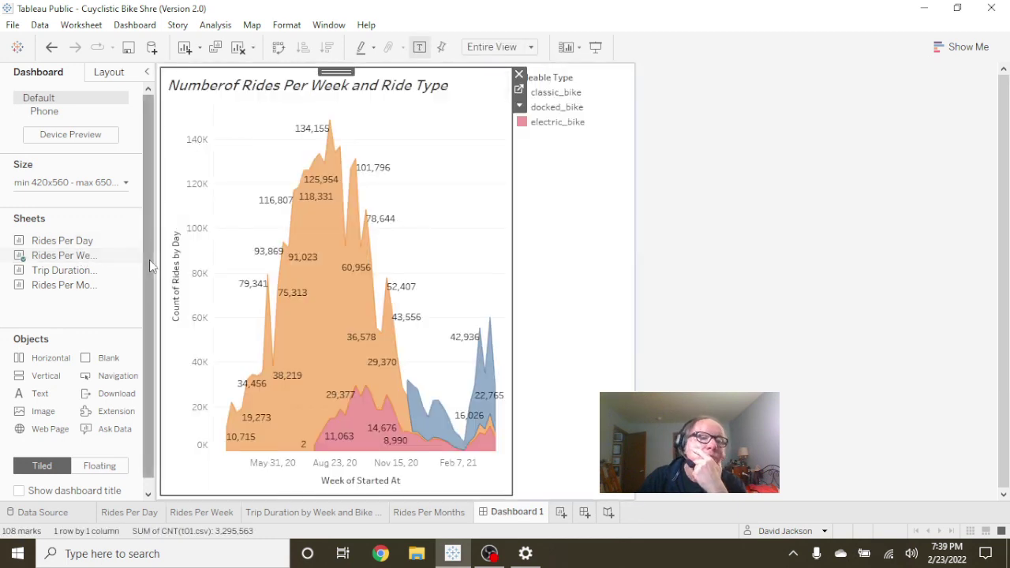
pyautogui.scroll(-1, 102, 320)
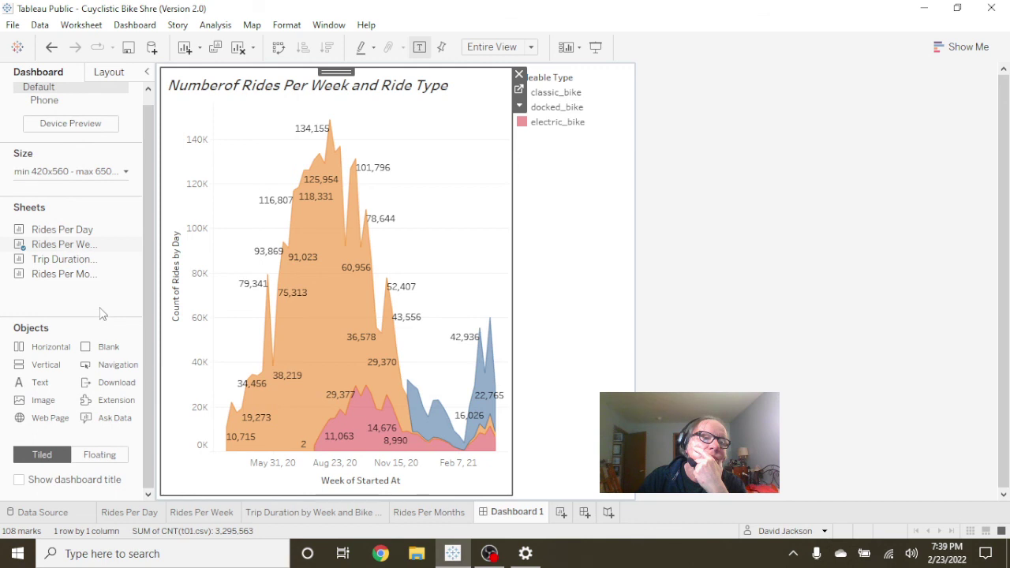
pyautogui.scroll(1, 101, 314)
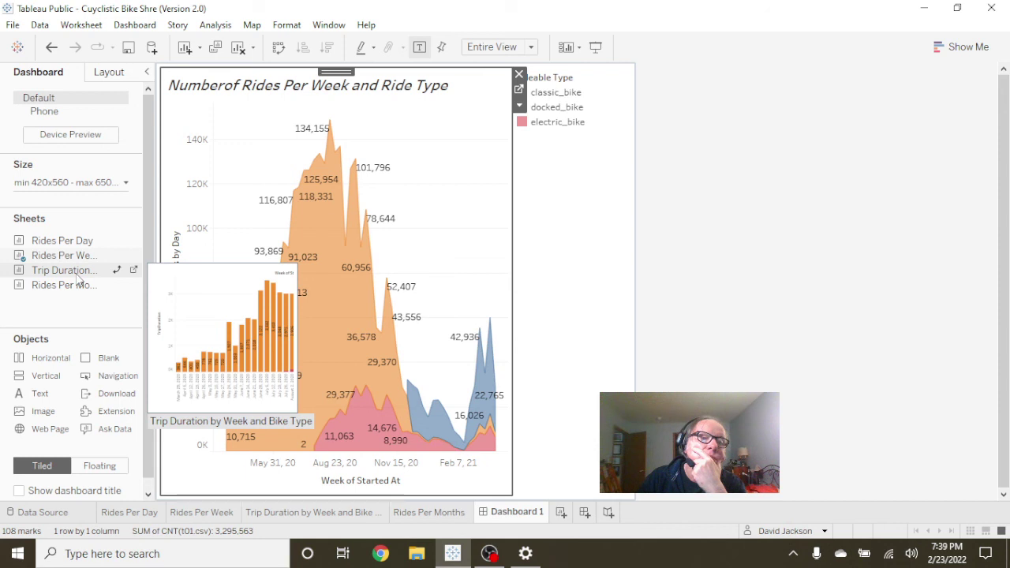
# Add the Trip Duration by Week and Bike Type sheet below the weekly rides chart, and the Rides Per Months sheet beneath it.
pyautogui.moveTo(79, 284); pyautogui.dragTo(200, 482)
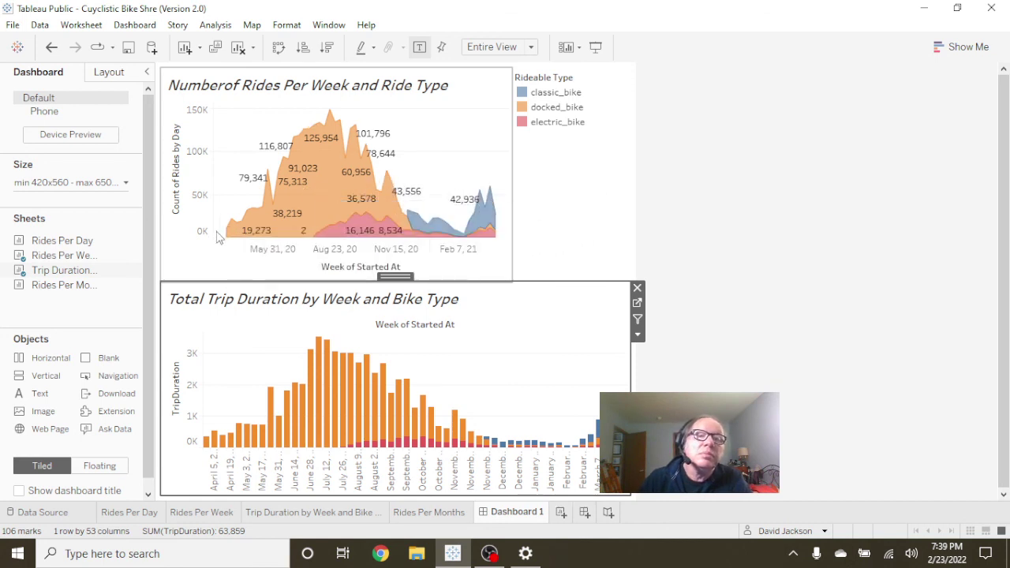
pyautogui.moveTo(110, 289)
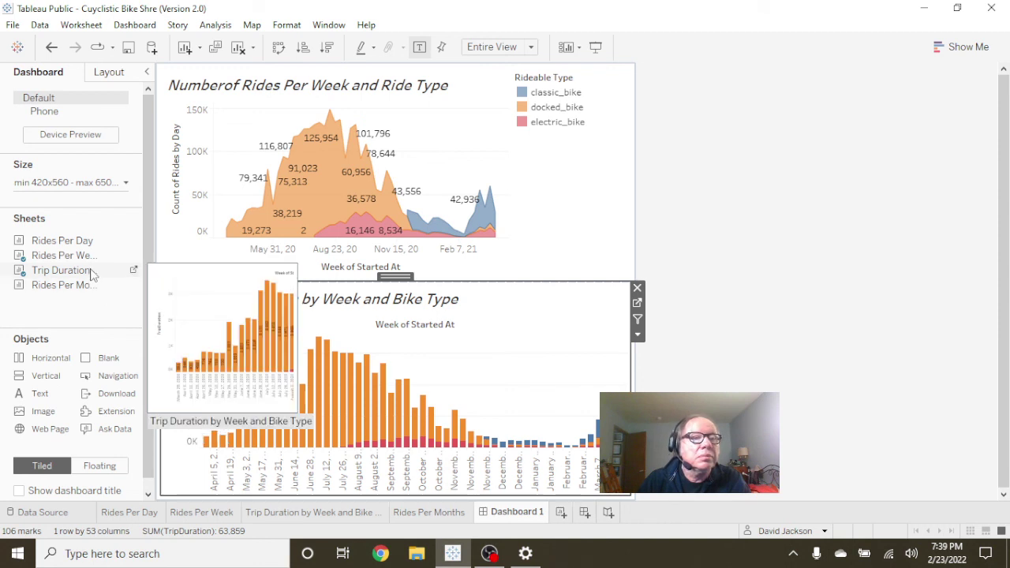
pyautogui.moveTo(95, 286); pyautogui.dragTo(199, 497)
# Highlight docked_bike and electric_bike in turn across the dashboard charts using the Rideable Type legend, ending with electric_bike selected.
pyautogui.moveTo(484, 228)
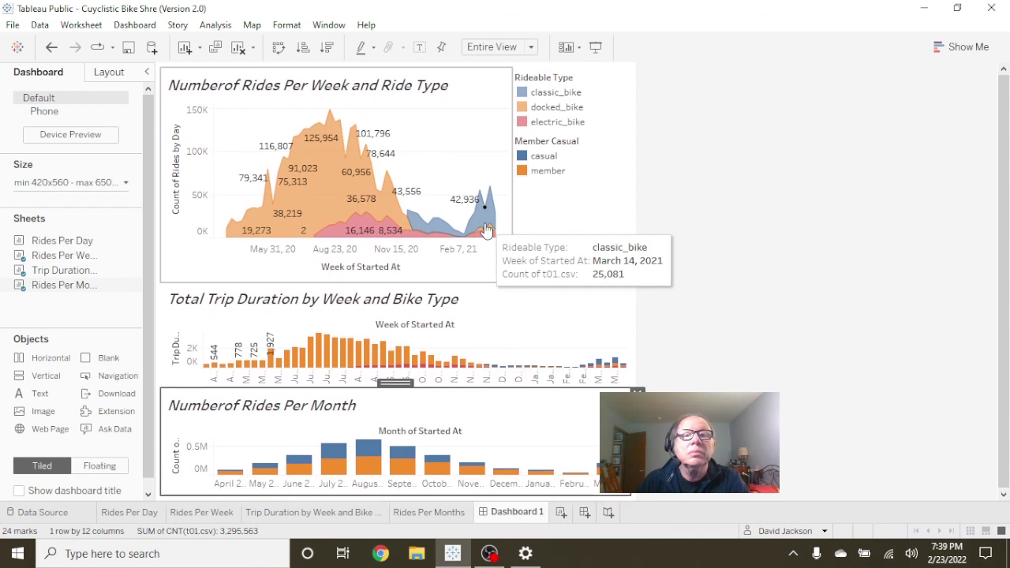
pyautogui.click(556, 122)
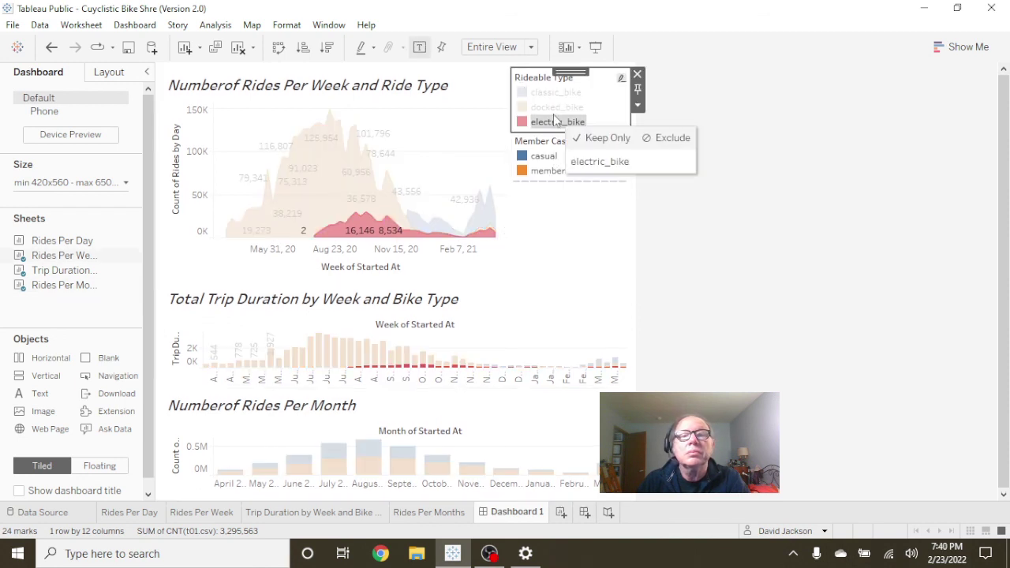
pyautogui.click(556, 121)
pyautogui.click(557, 121)
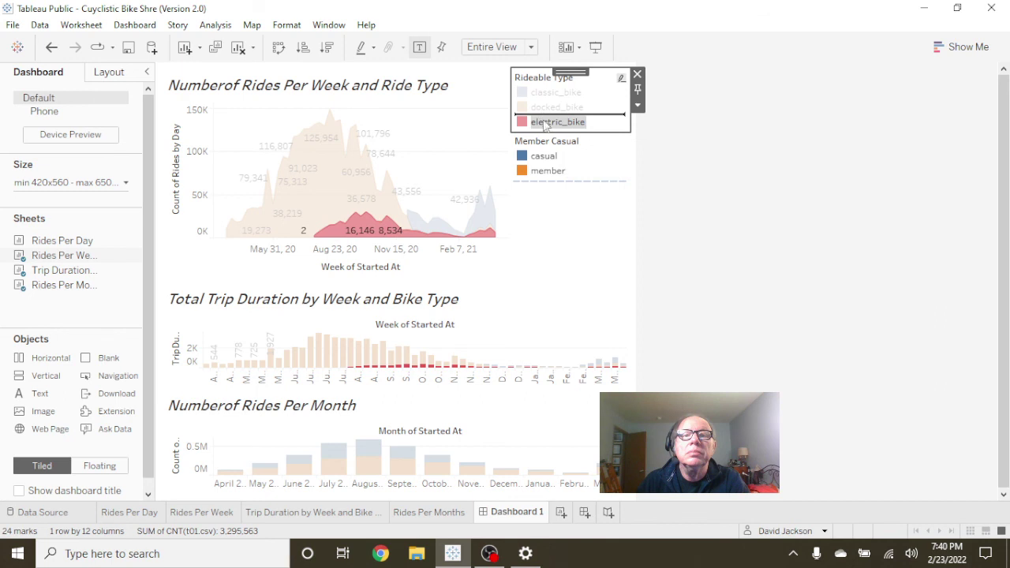
pyautogui.click(559, 209)
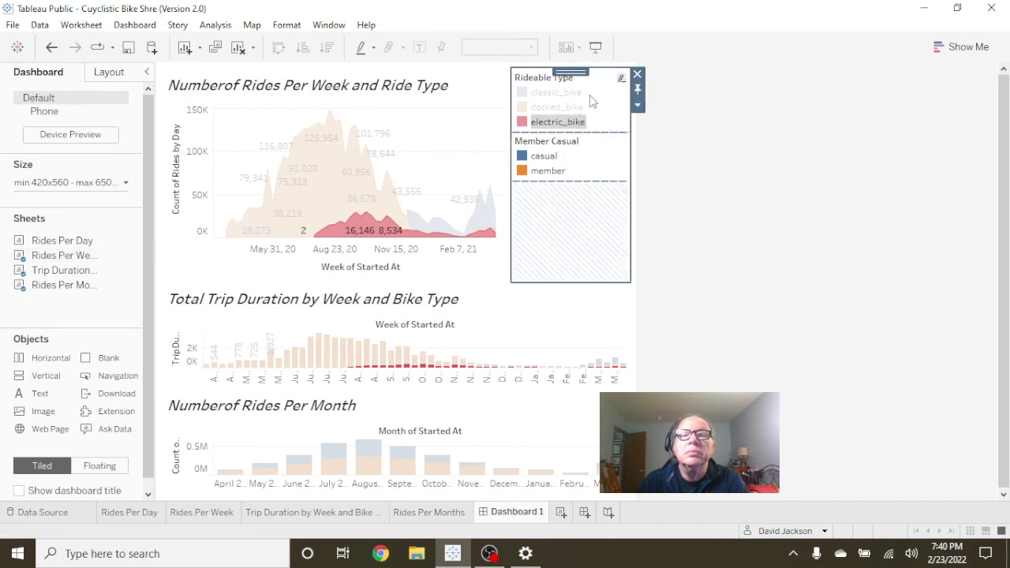
pyautogui.click(693, 107)
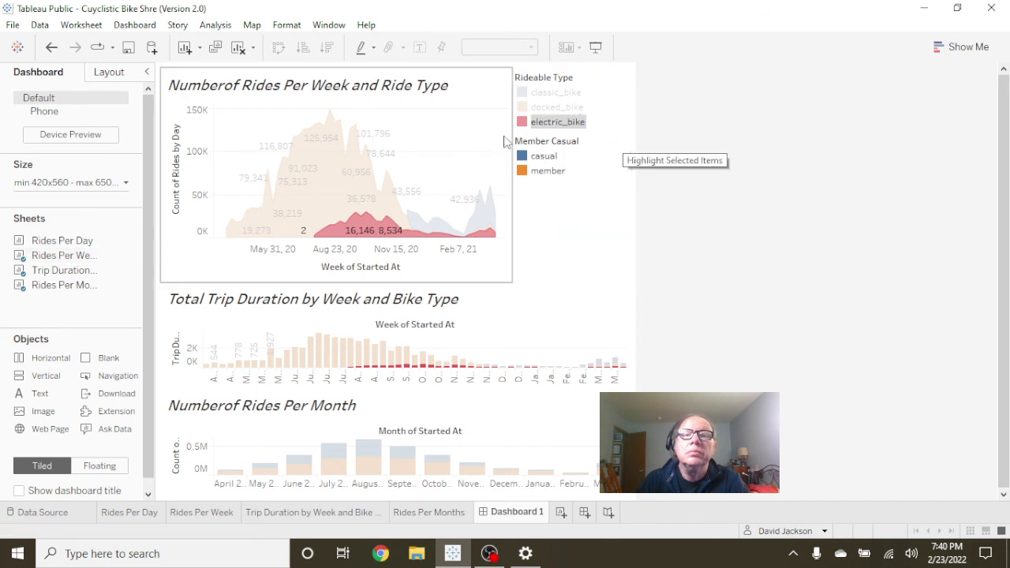
pyautogui.click(538, 108)
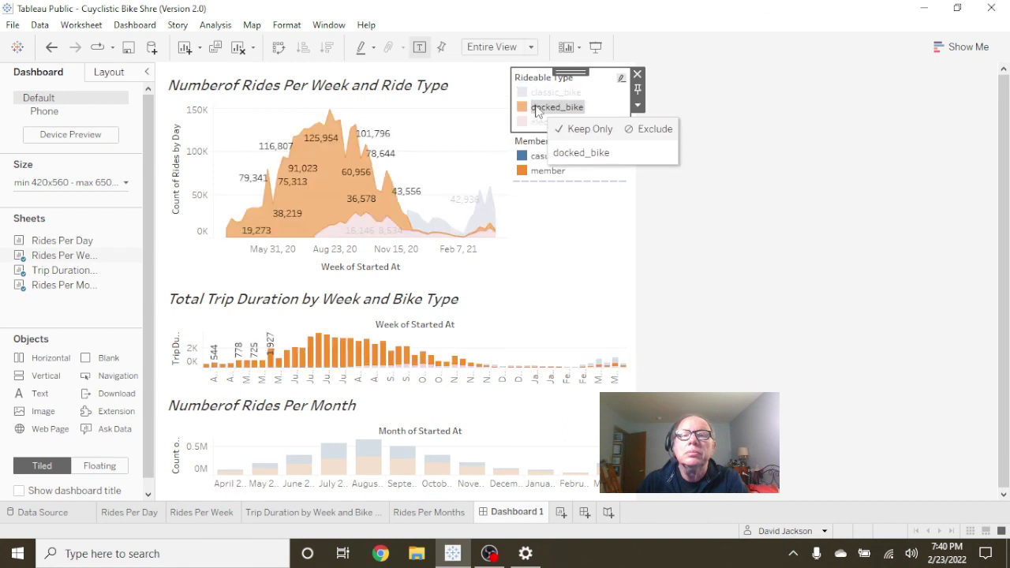
pyautogui.click(536, 122)
pyautogui.doubleClick(536, 121)
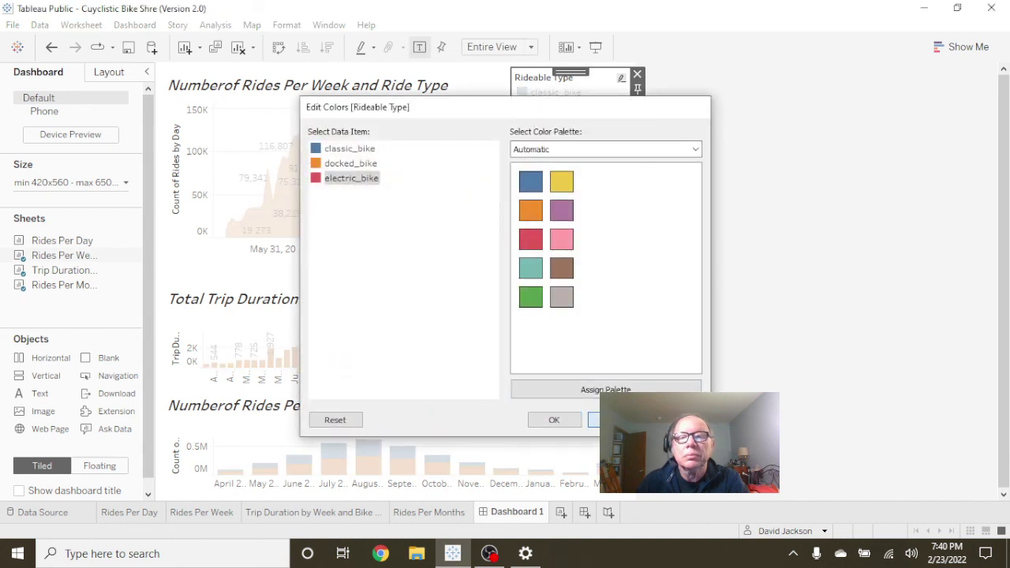
pyautogui.click(554, 420)
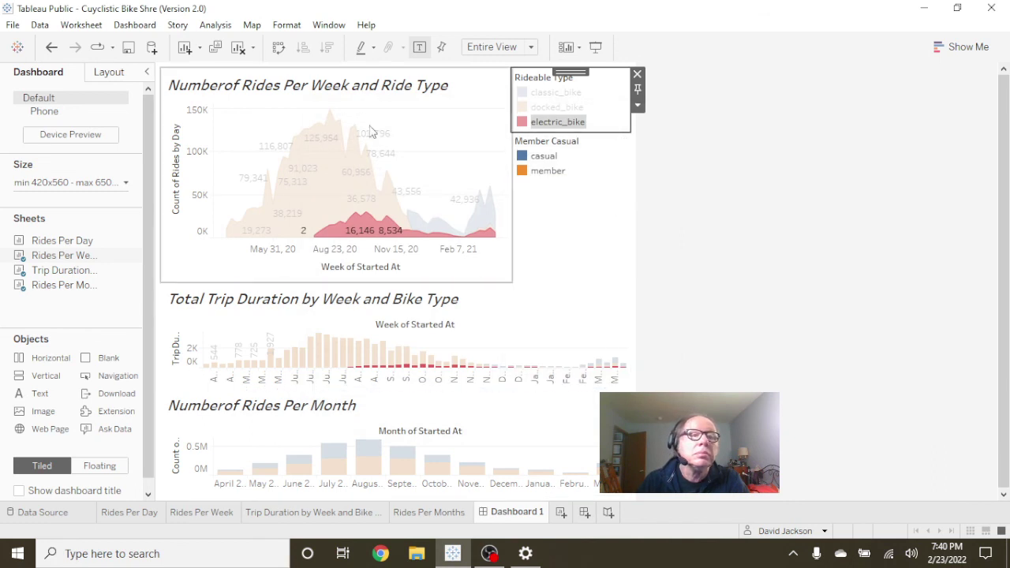
# Set the dashboard's minimum size to 1120 px wide and 760 px high.
pyautogui.click(127, 185)
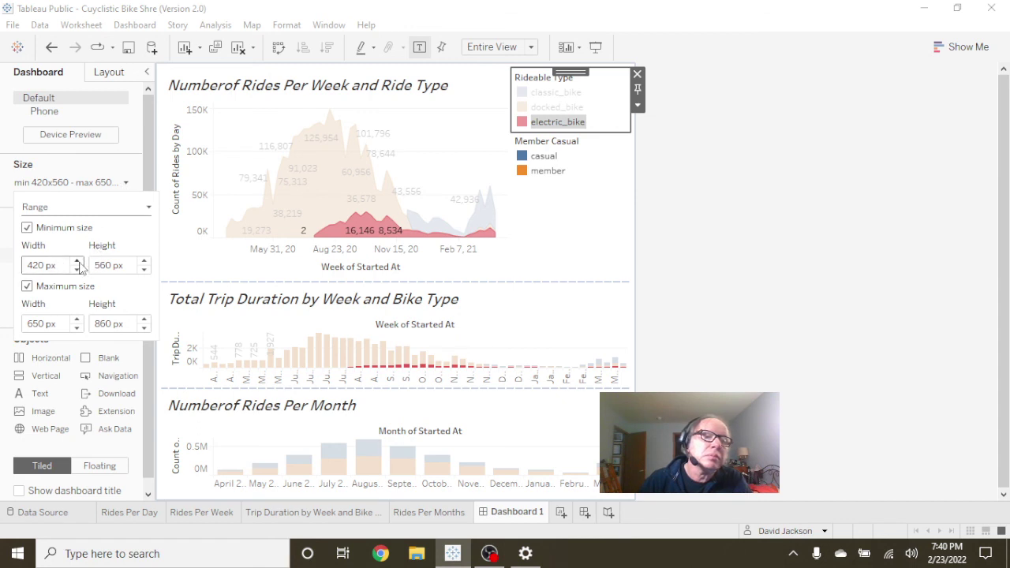
pyautogui.click(77, 261)
pyautogui.click(77, 261)
pyautogui.click(78, 262)
pyautogui.click(76, 262)
pyautogui.click(77, 261)
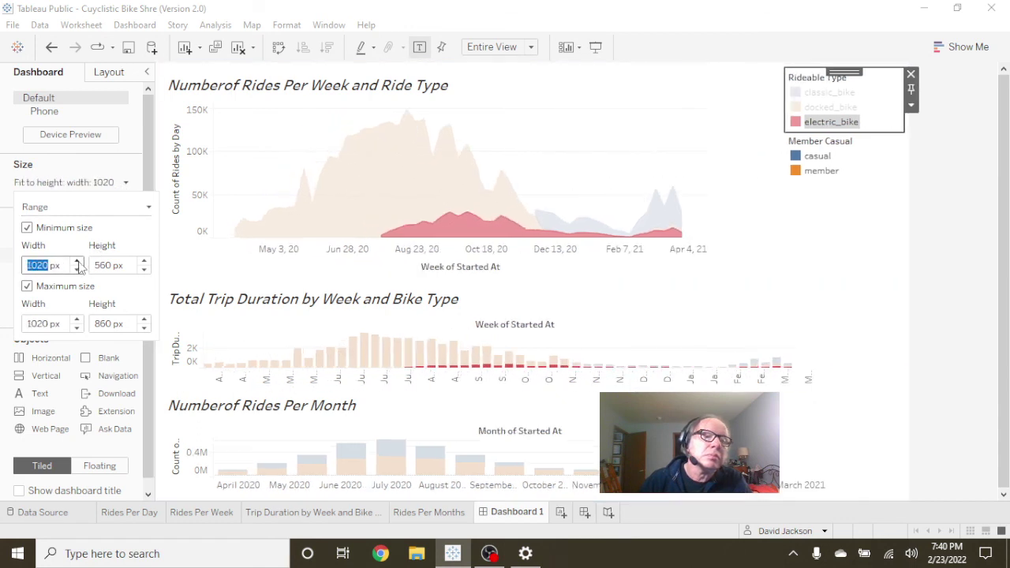
pyautogui.click(76, 261)
pyautogui.click(76, 261)
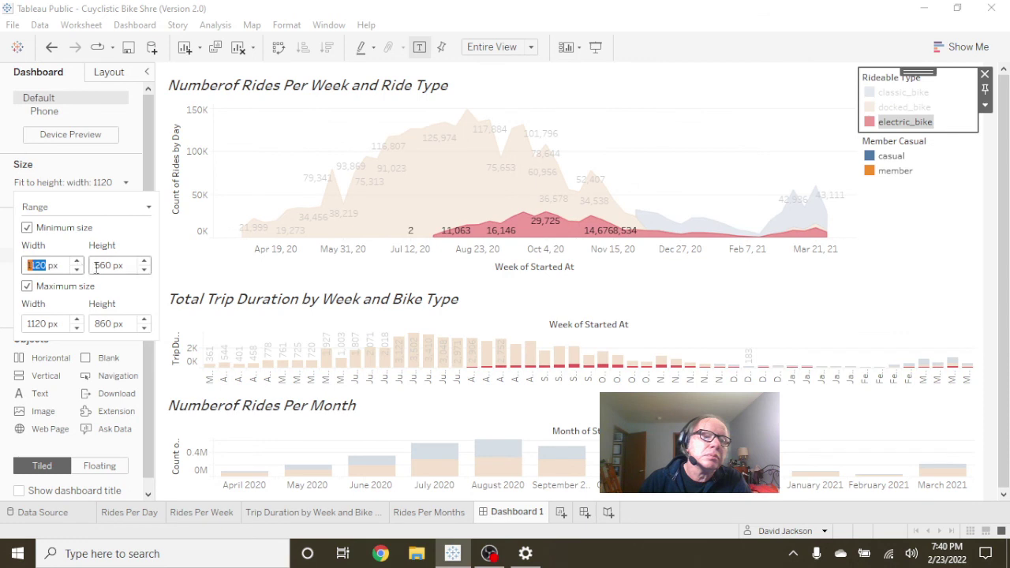
pyautogui.click(144, 262)
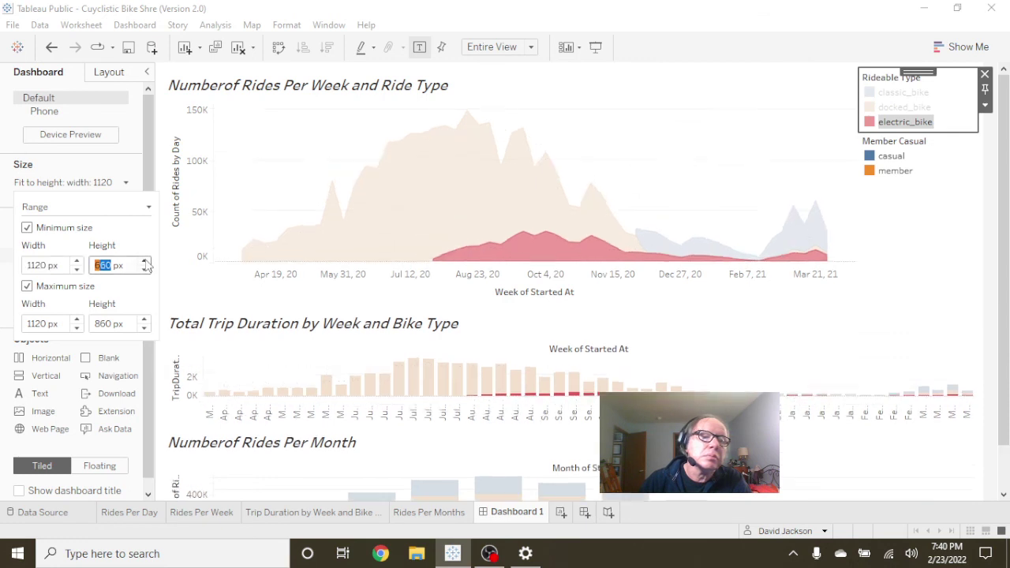
pyautogui.click(145, 262)
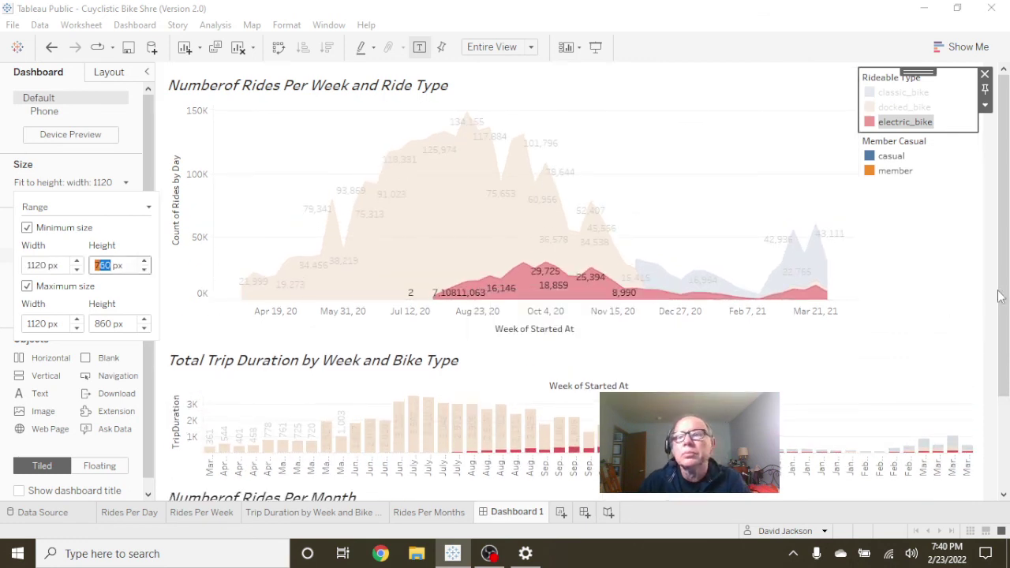
# Close the dashboard size settings and inspect the electric_bike values in the weekly rides chart.
pyautogui.click(920, 309)
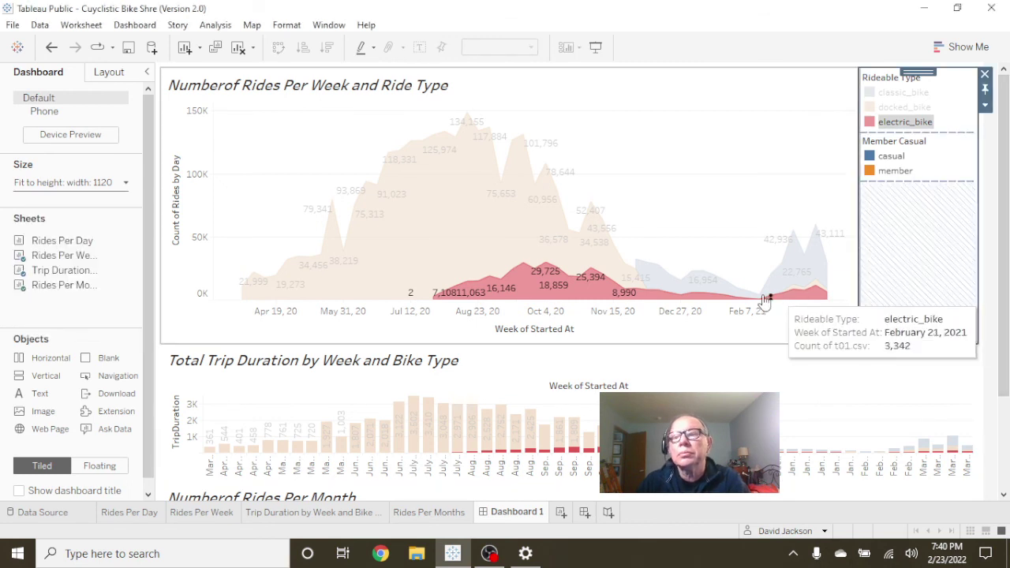
pyautogui.scroll(-1, 747, 306)
pyautogui.scroll(-1, 747, 306)
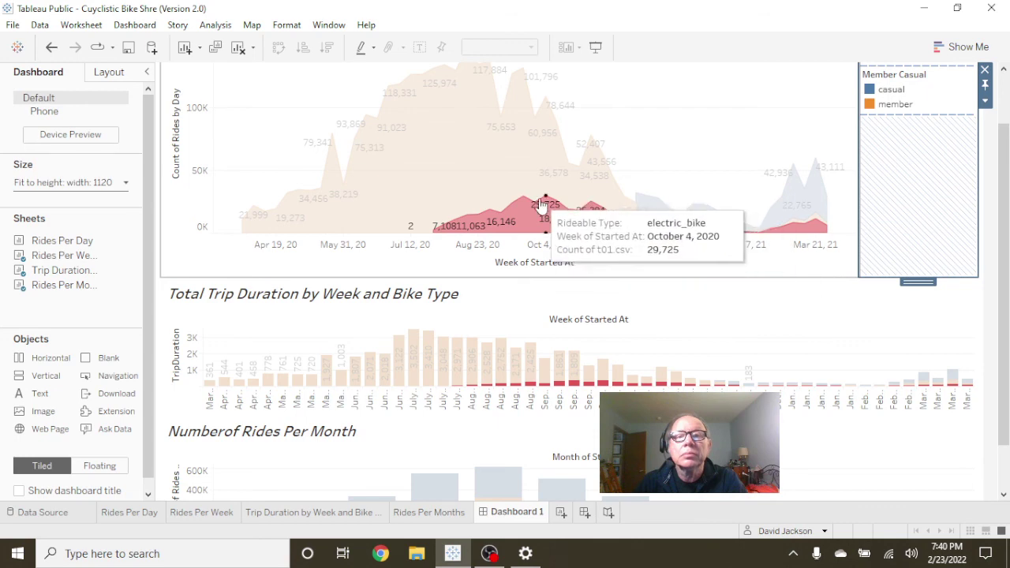
pyautogui.scroll(1, 900, 130)
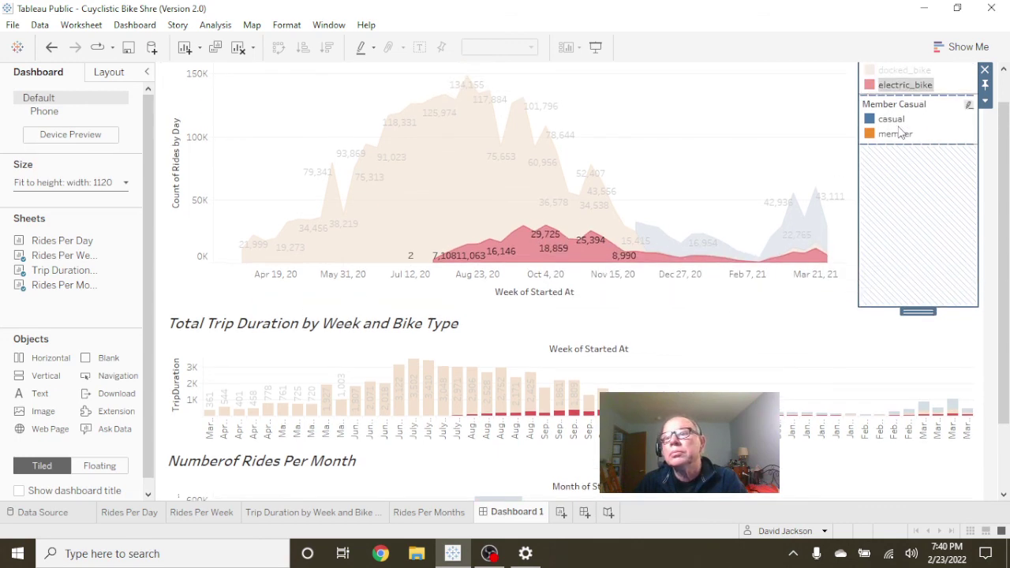
pyautogui.click(905, 90)
pyautogui.doubleClick(905, 90)
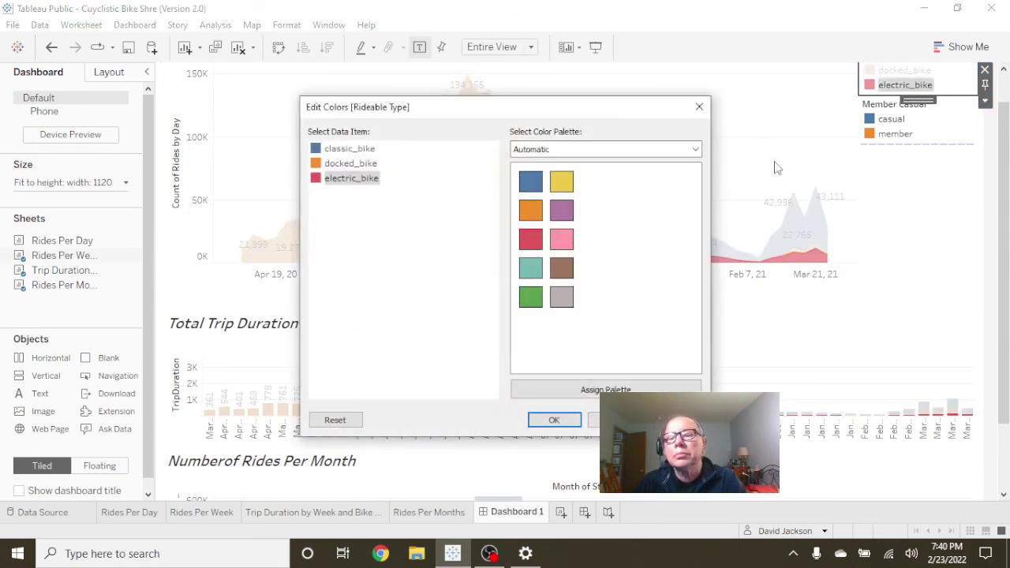
pyautogui.click(594, 420)
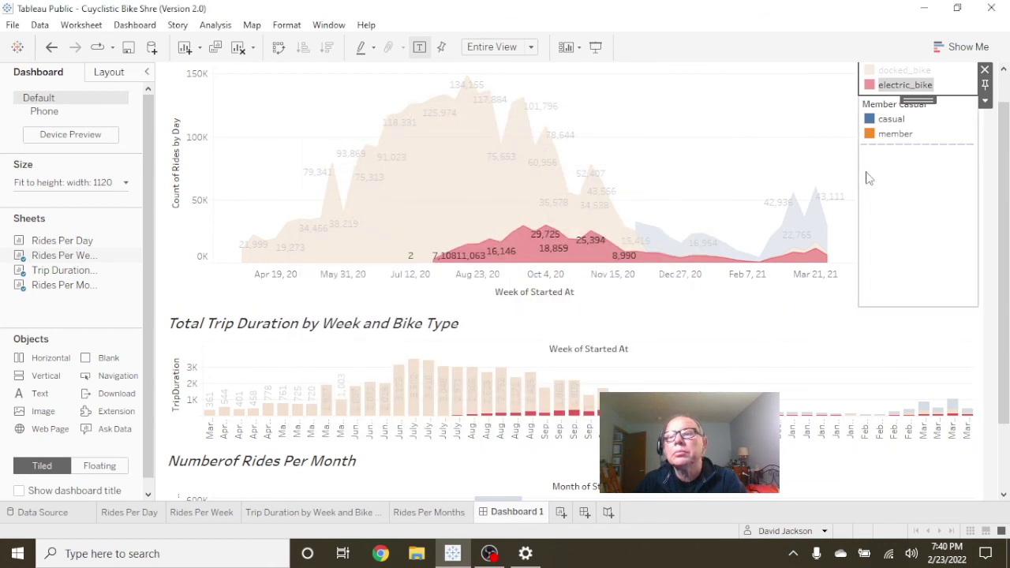
# Highlight docked_bike using the Rideable Type legend and review it across the dashboard charts.
pyautogui.click(904, 70)
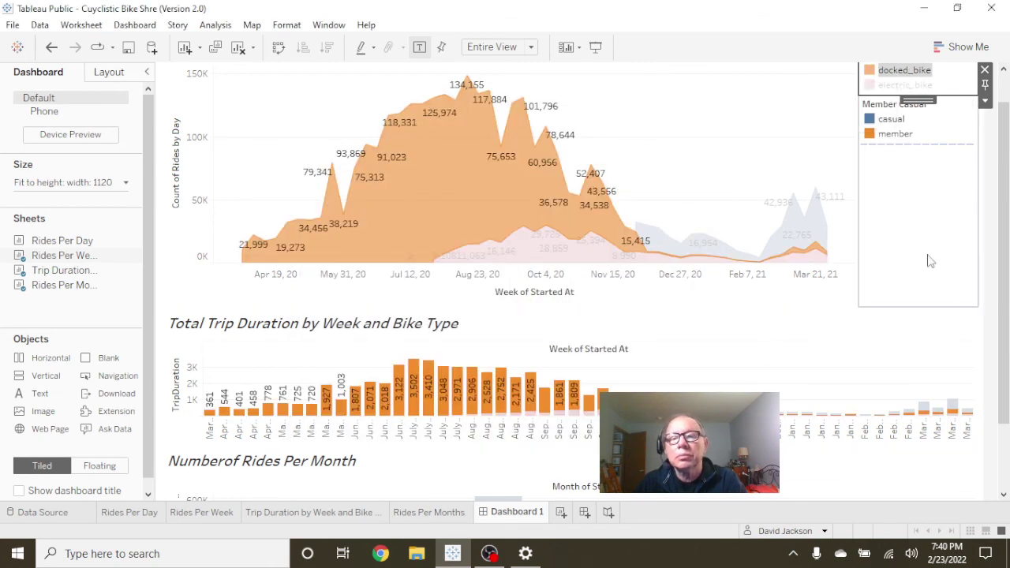
pyautogui.scroll(-1, 935, 269)
pyautogui.scroll(-2, 935, 268)
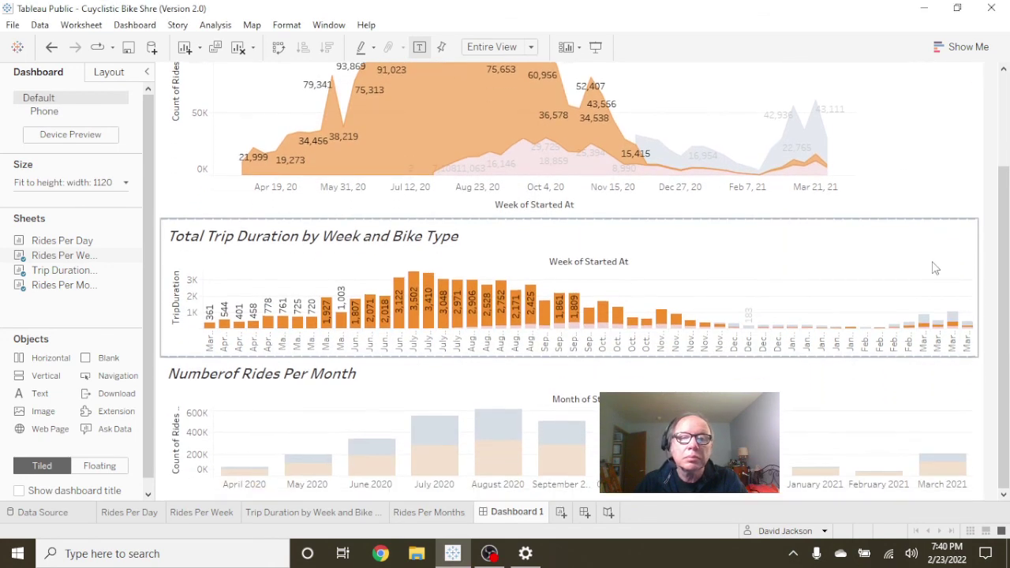
pyautogui.scroll(1, 935, 268)
pyautogui.scroll(-1, 934, 268)
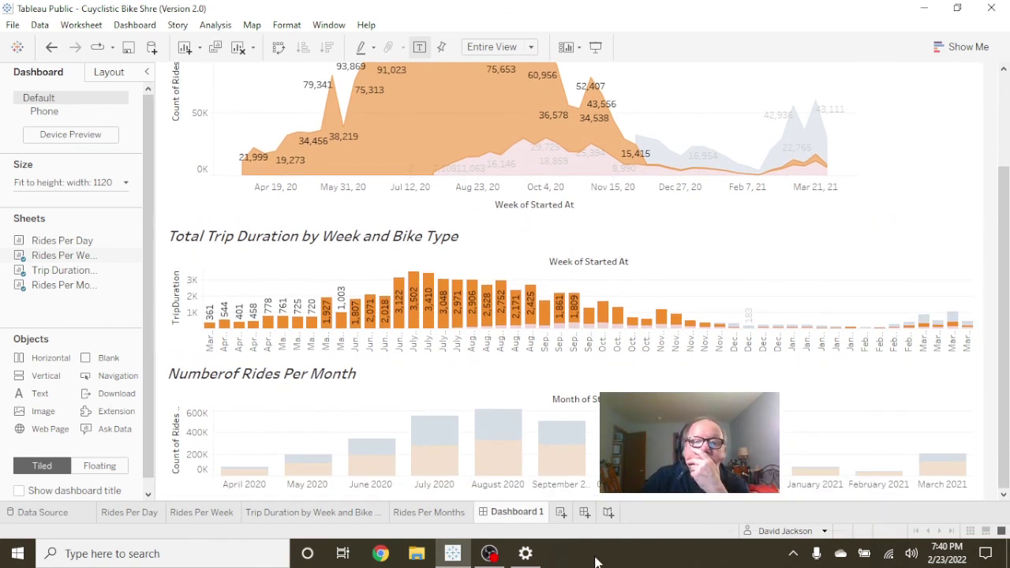
# Inspect the August 2020 member and casual bars and the July 2020 casual bar in the monthly rides chart.
pyautogui.click(503, 460)
pyautogui.click(502, 460)
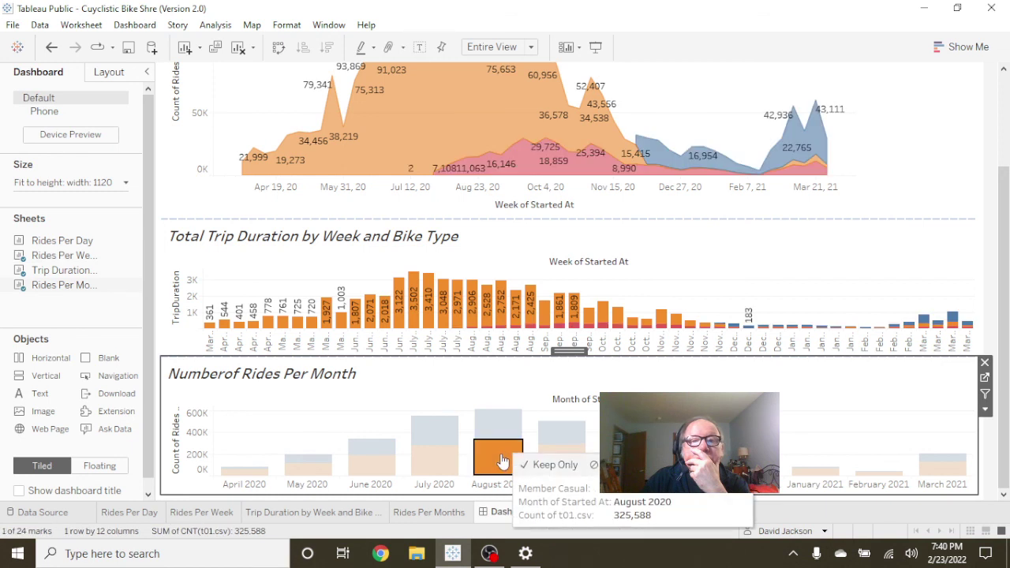
pyautogui.click(503, 427)
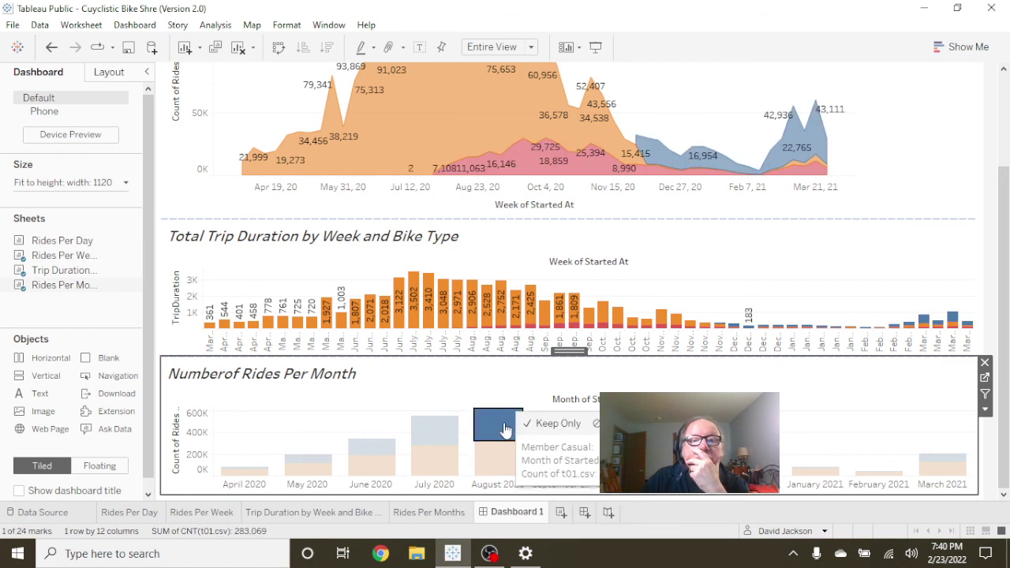
pyautogui.click(433, 432)
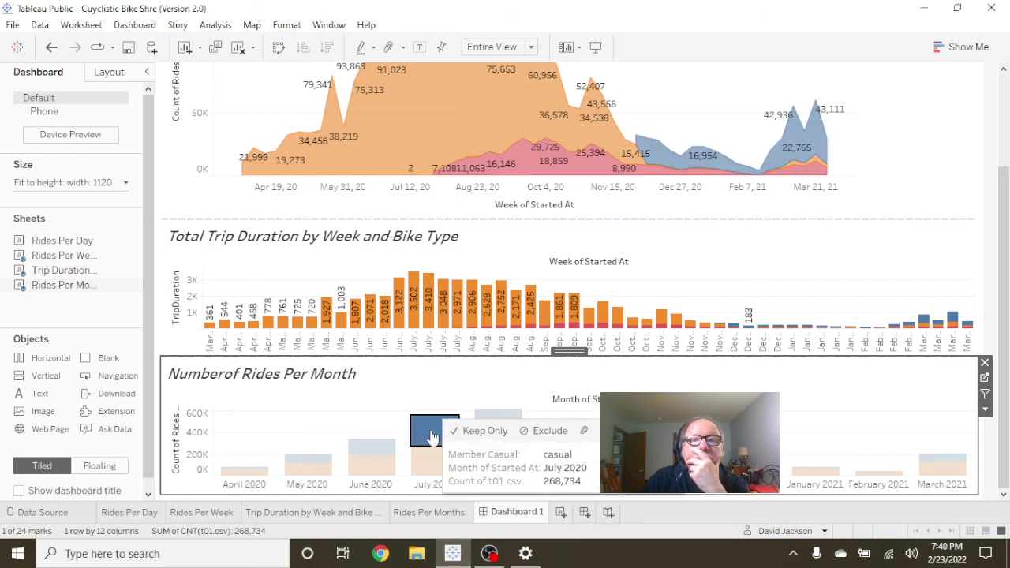
pyautogui.scroll(3, 997, 316)
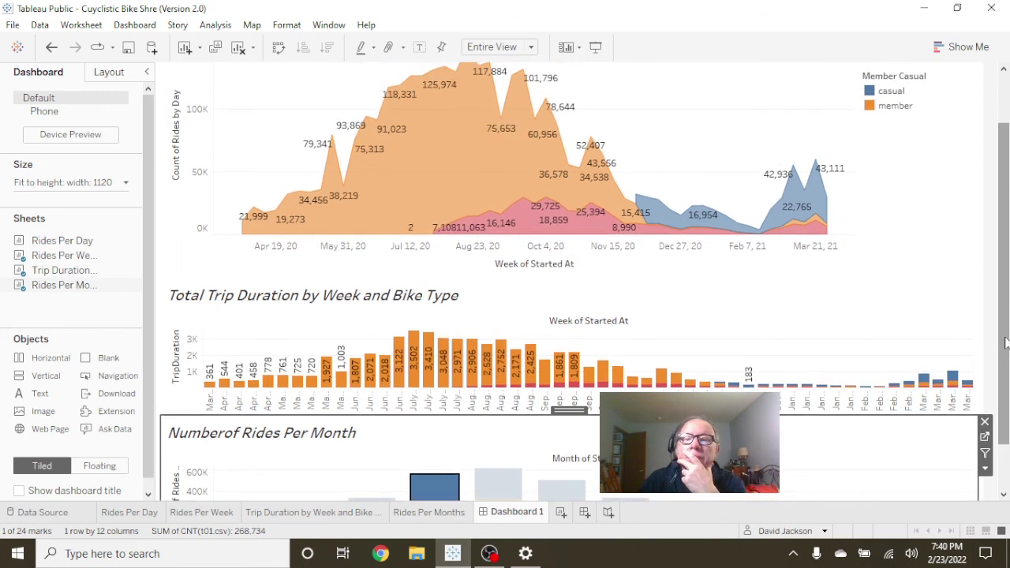
pyautogui.scroll(1, 998, 315)
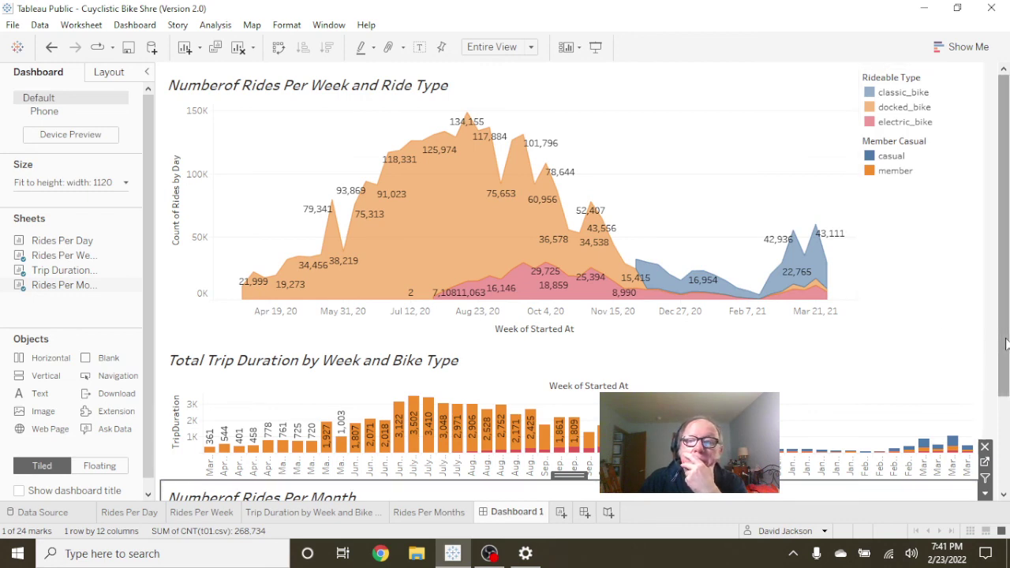
pyautogui.scroll(-4, 999, 402)
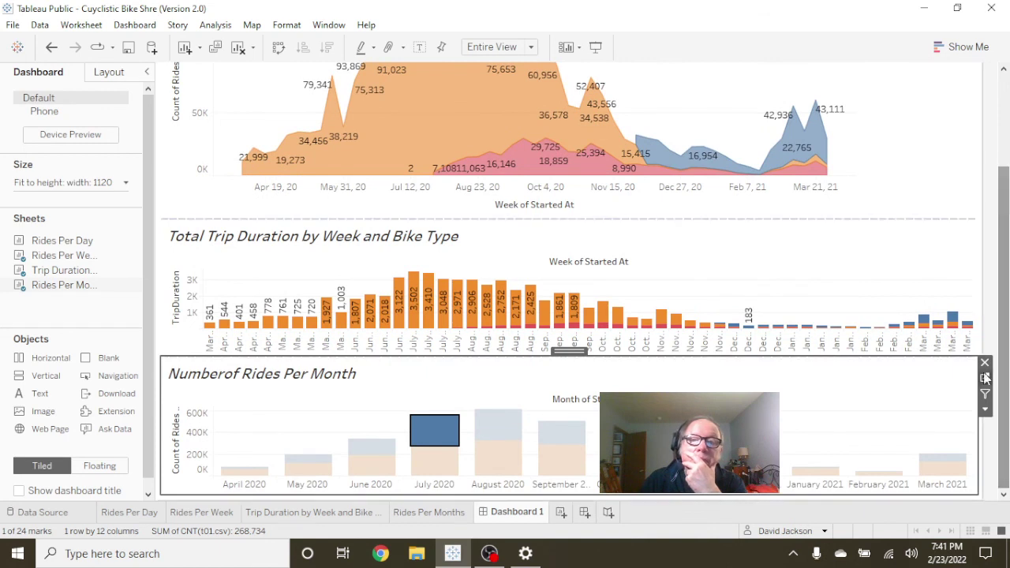
# Move the monthly rides chart above the Total Trip Duration by Week and Bike Type chart and check the new layout.
pyautogui.click(938, 285)
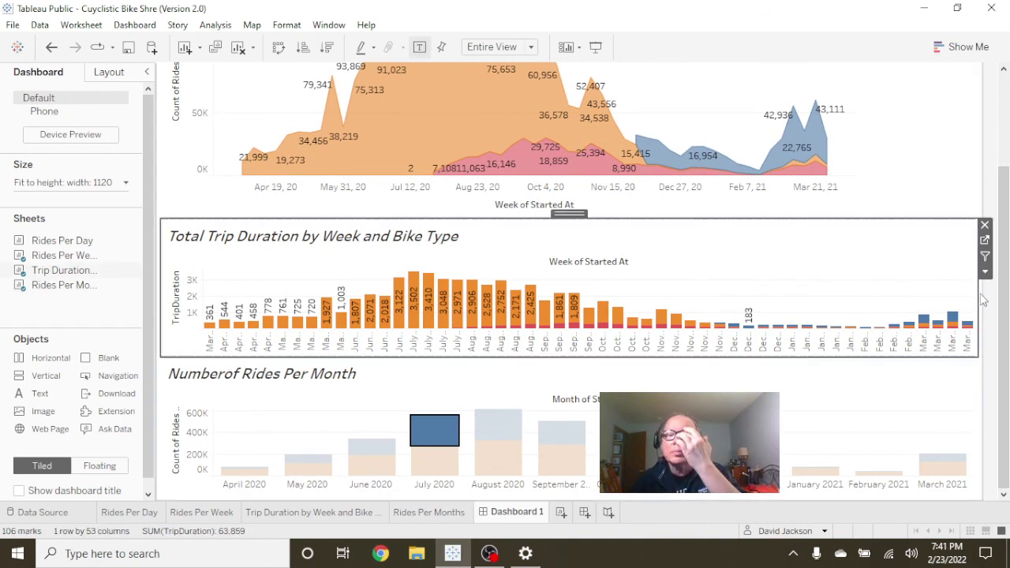
pyautogui.click(821, 392)
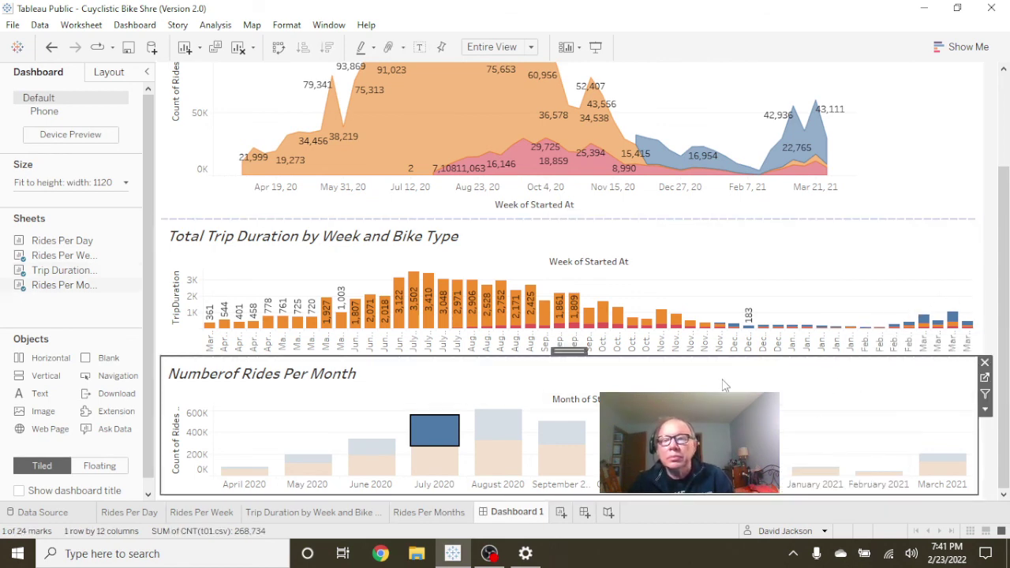
pyautogui.moveTo(569, 351); pyautogui.dragTo(692, 316)
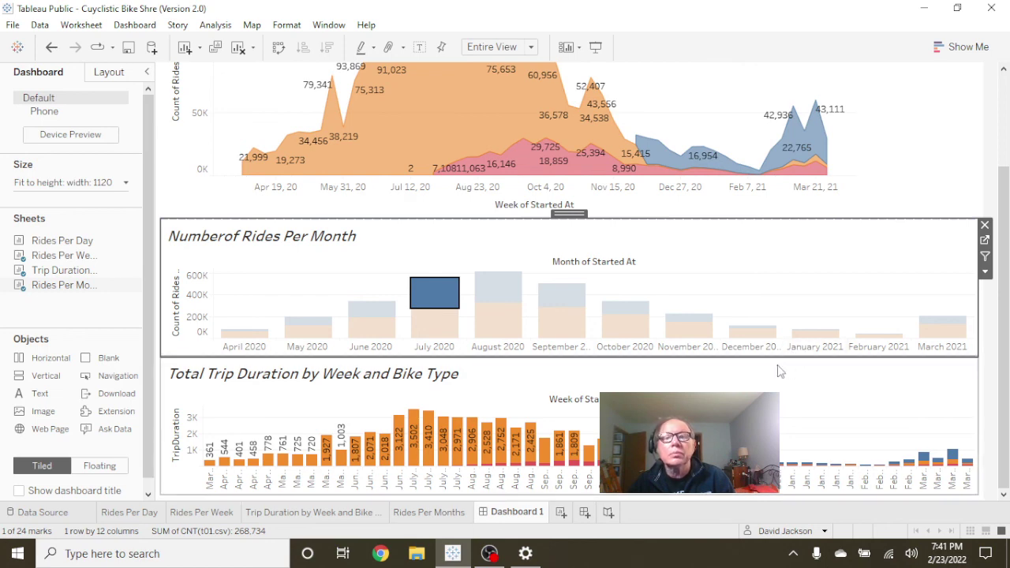
pyautogui.moveTo(687, 332)
pyautogui.scroll(4, 688, 331)
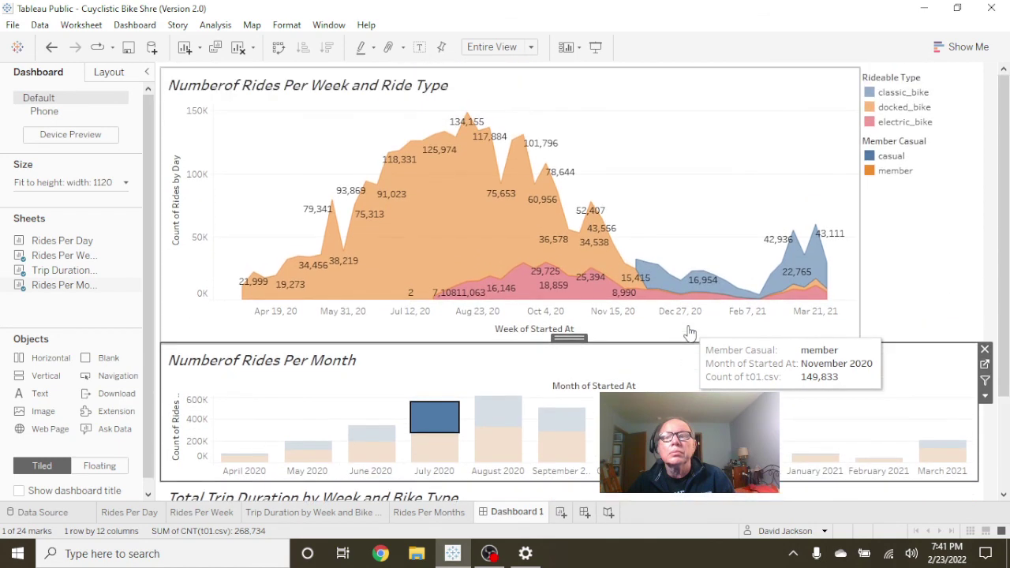
pyautogui.scroll(-3, 688, 332)
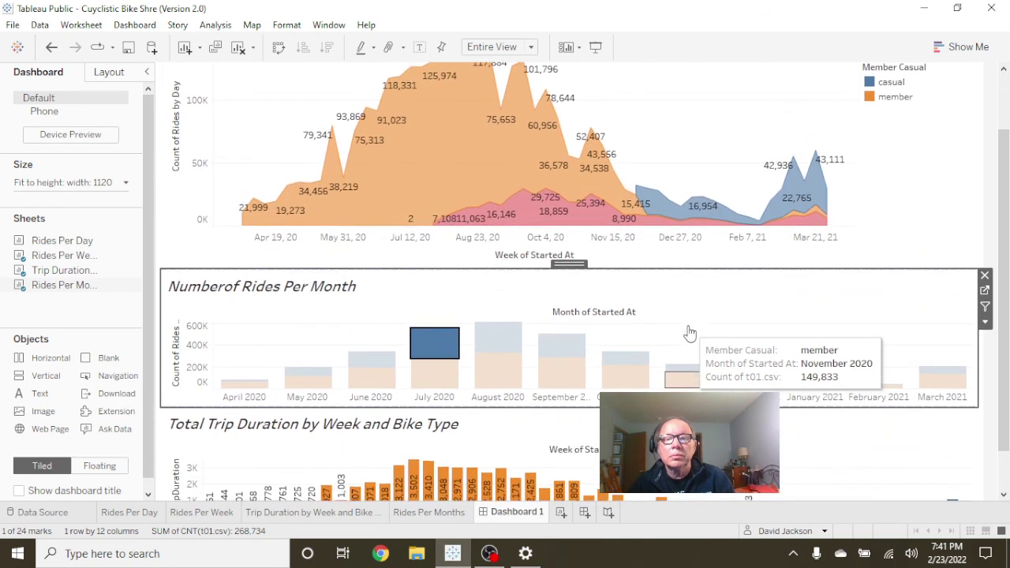
pyautogui.scroll(-1, 690, 332)
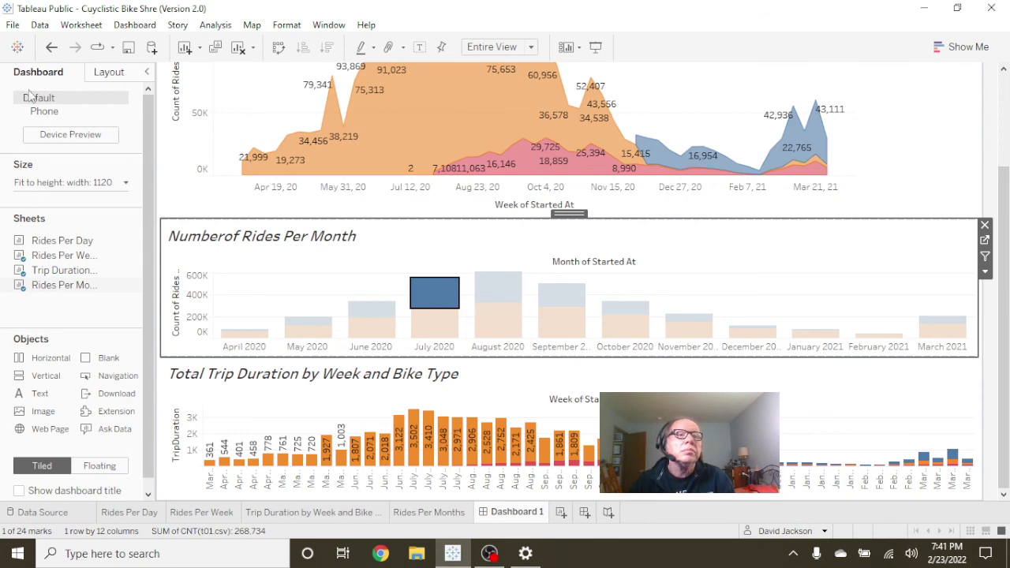
# Save the workbook to Tableau Public with the title "Cuyclistic Bike Shre (Version 2.1)".
pyautogui.click(12, 24)
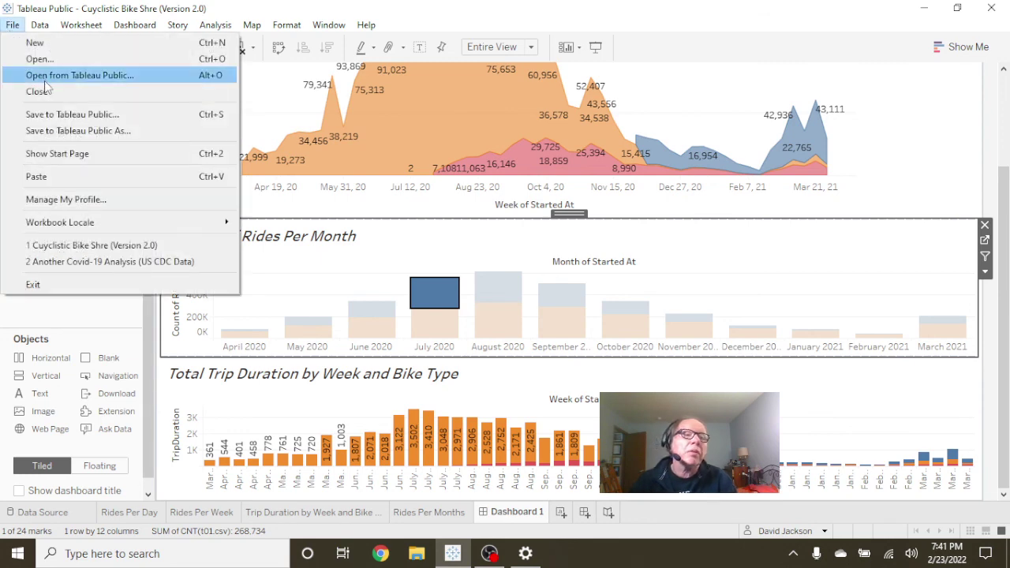
pyautogui.click(95, 116)
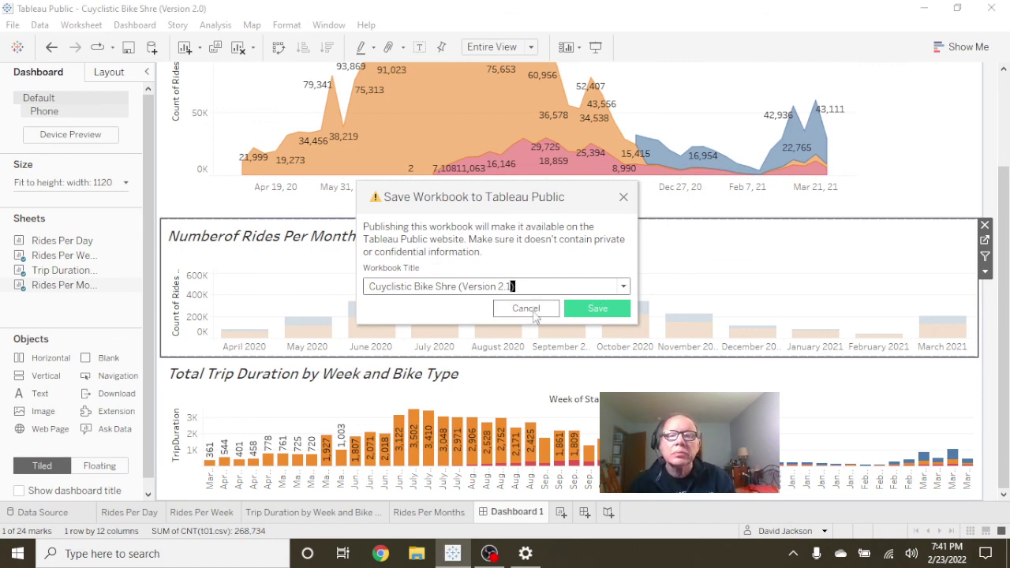
pyautogui.click(593, 308)
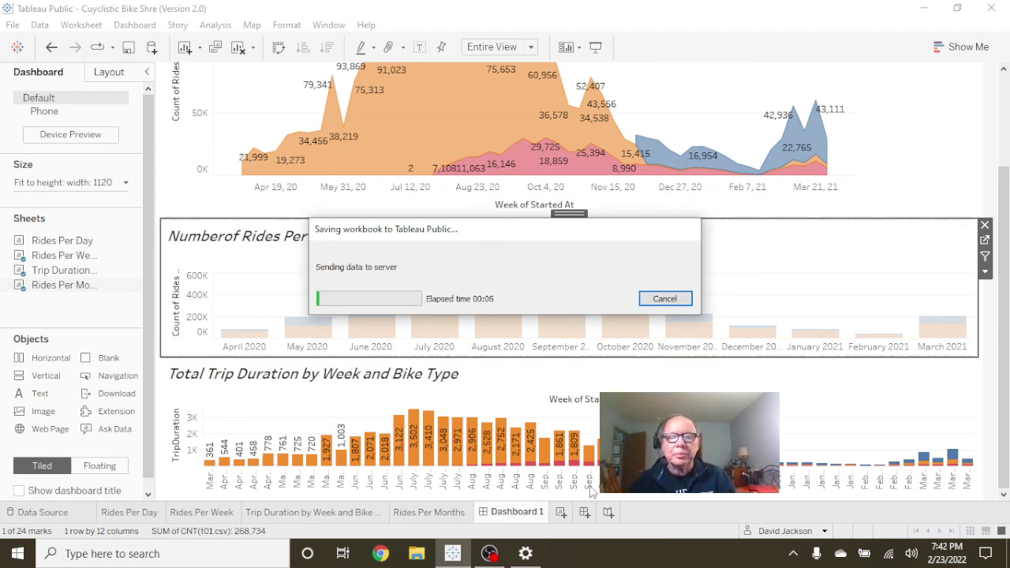
pyautogui.click(489, 553)
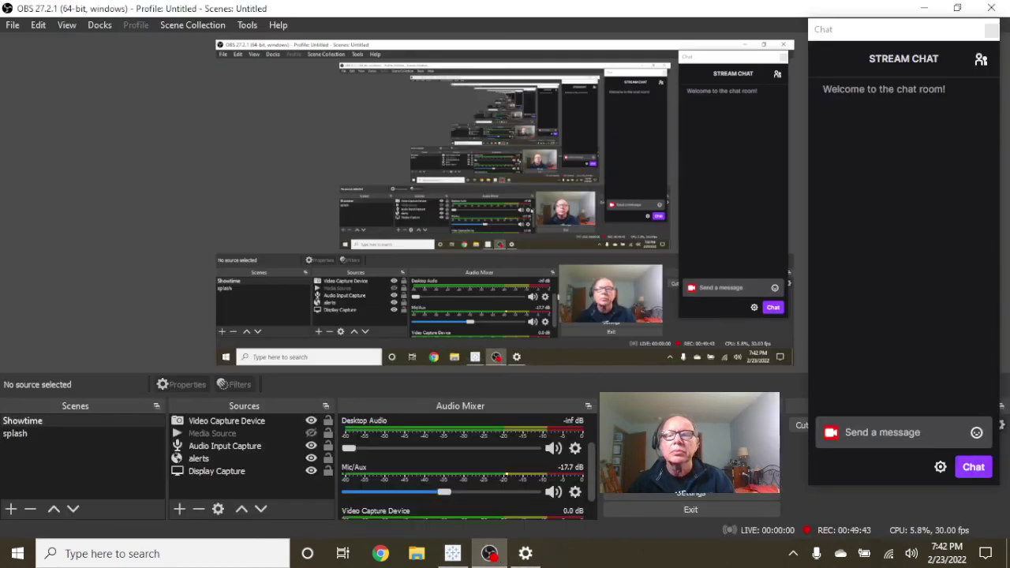